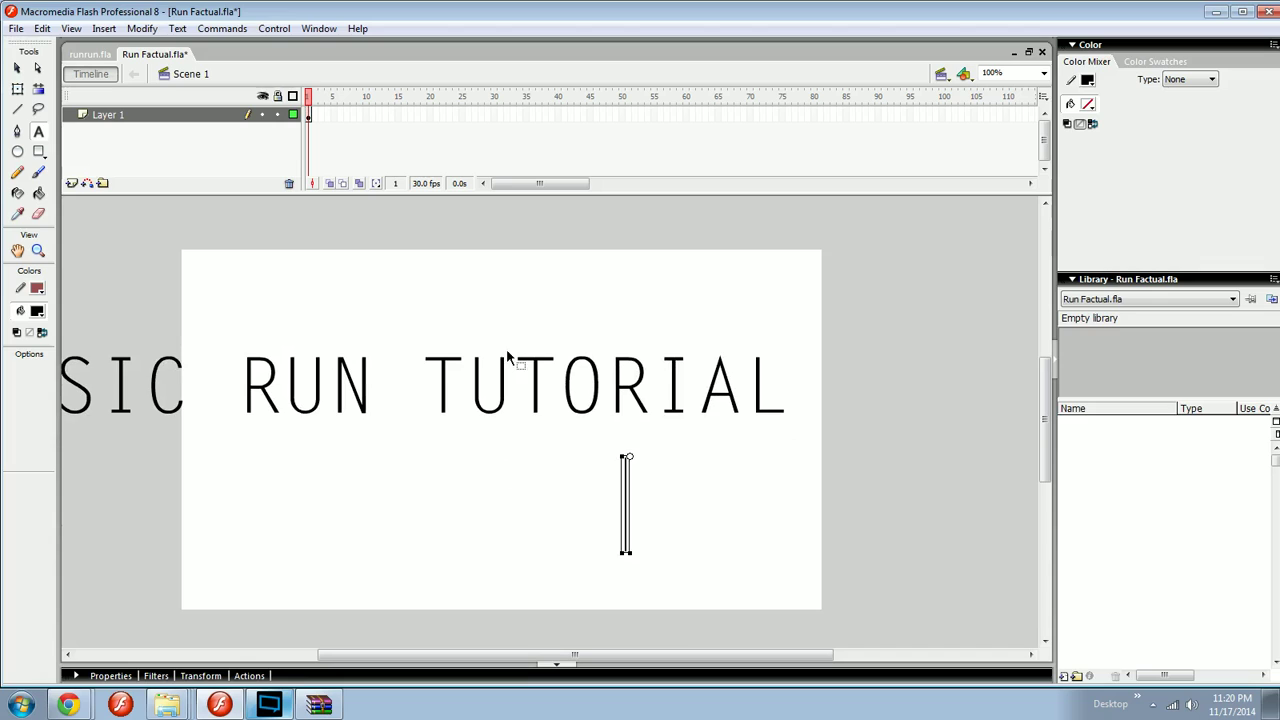
- Centre the BASIC RUN TUTORIAL title text horizontally on the stage
{"action": "left_click", "coordinate": [510, 358]}
{"action": "type", "text": "v"}
{"action": "key", "text": "BackSpace"}
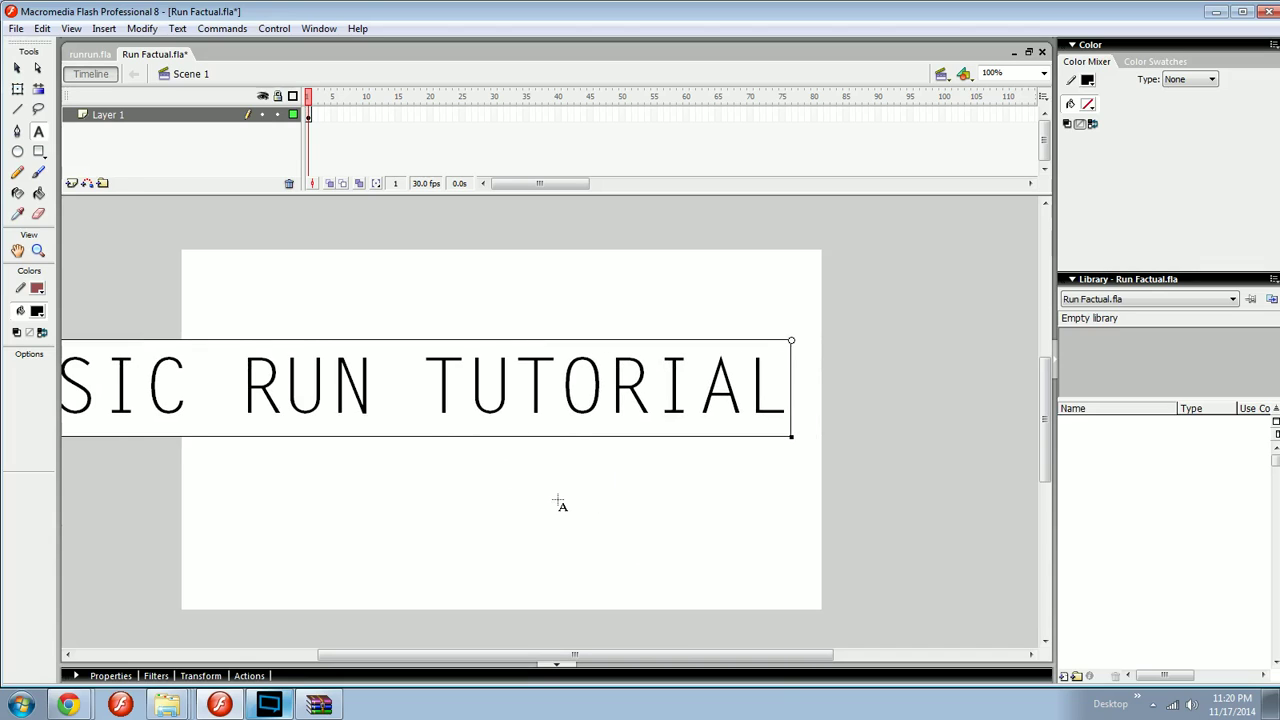
{"action": "key", "text": "Escape"}
{"action": "key", "text": "v"}
{"action": "left_click", "coordinate": [497, 378]}
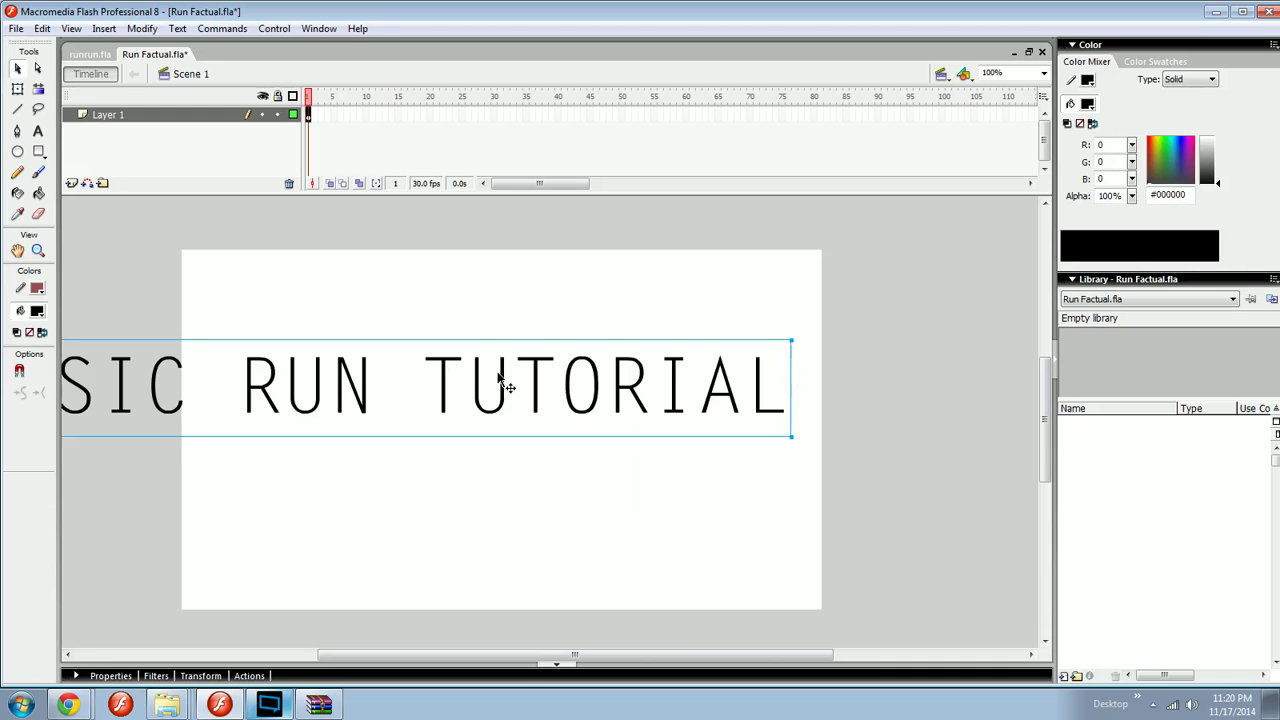
{"action": "key", "text": "ctrl+alt+2"}
{"action": "left_click", "coordinate": [571, 466]}
{"action": "key", "text": "ctrl+minus"}
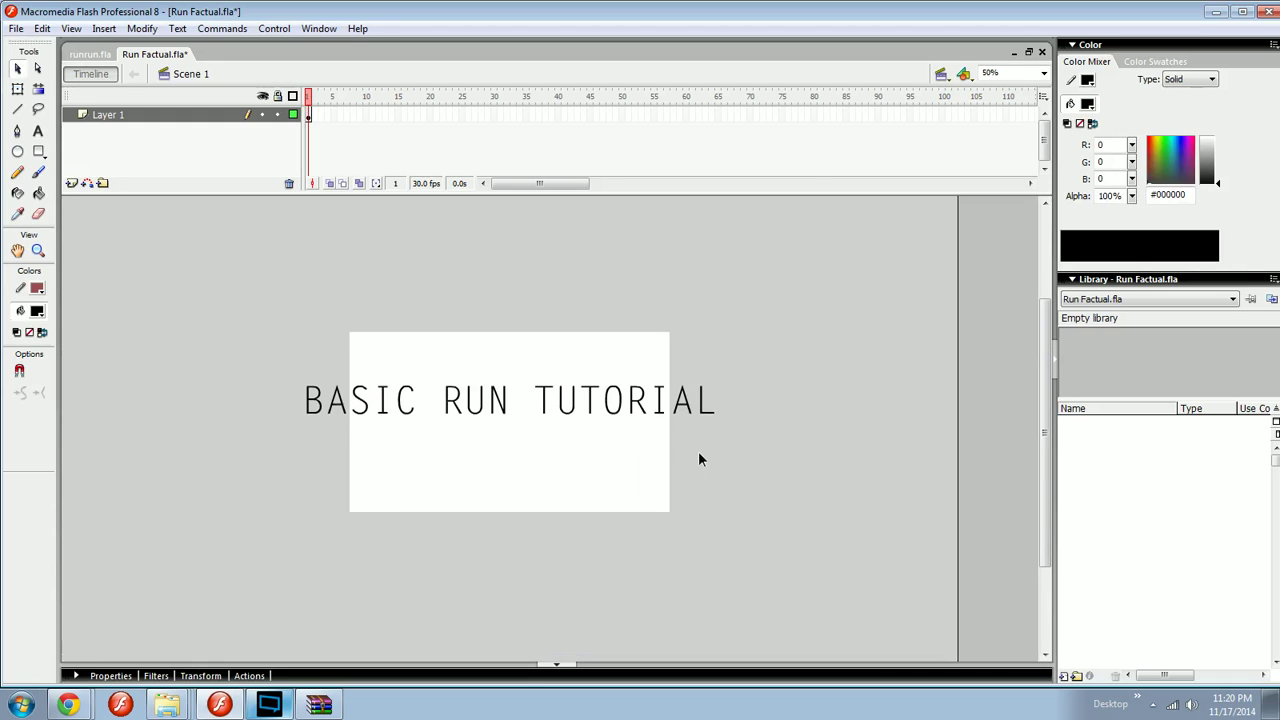
- Delete the title text from the stage and reduce the height of the timeline area
{"action": "key", "text": "ctrl+equal"}
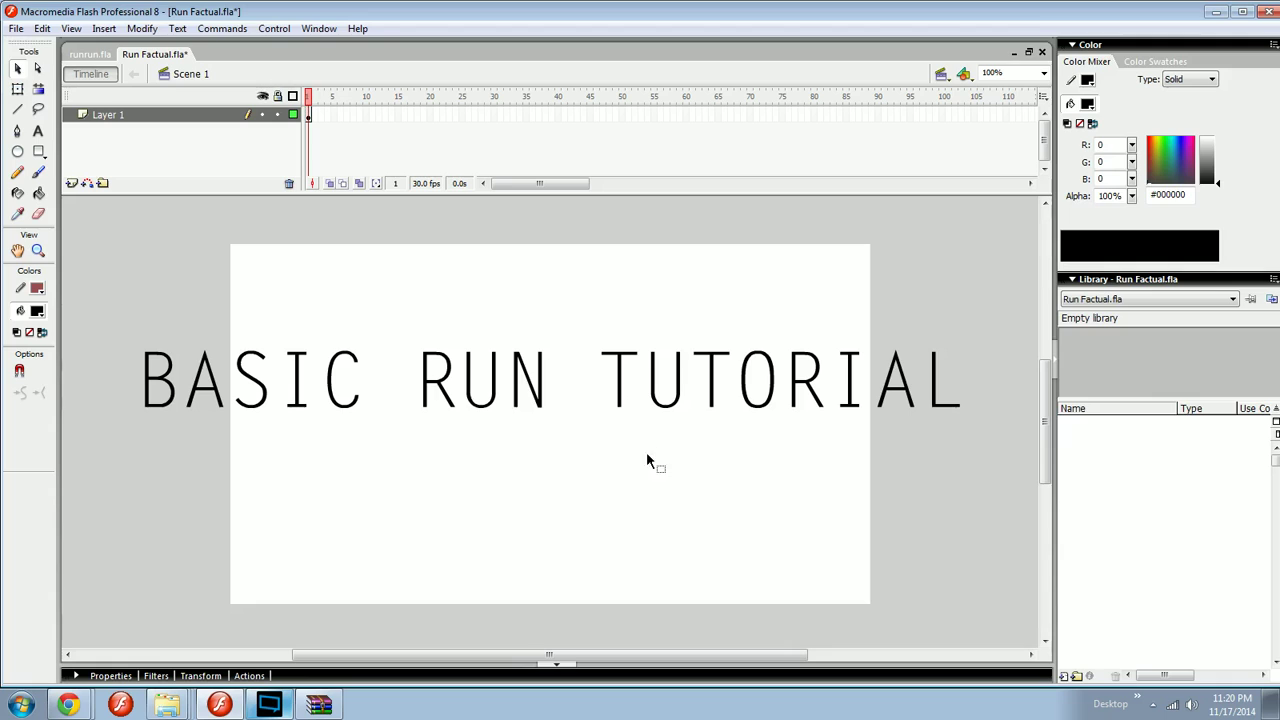
{"action": "left_click_drag", "start_coordinate": [349, 422], "coordinate": [986, 198]}
{"action": "key", "text": "Delete"}
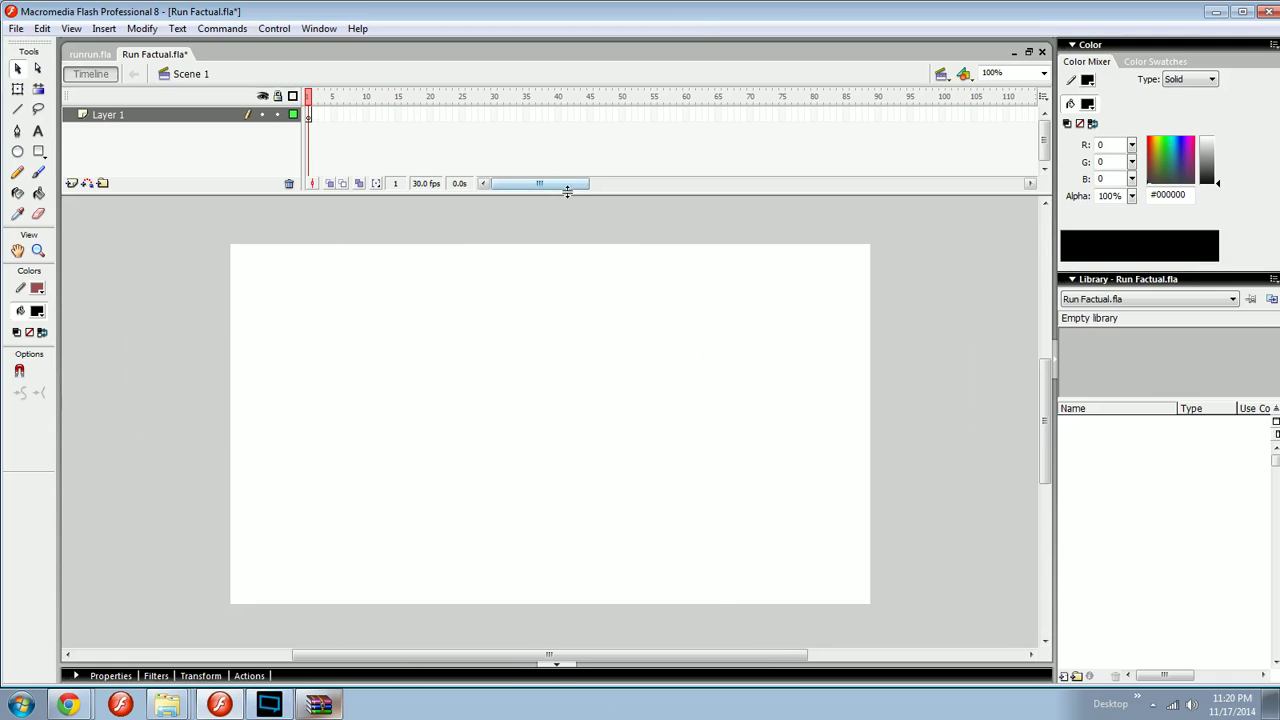
{"action": "left_click_drag", "start_coordinate": [568, 193], "coordinate": [572, 163]}
{"action": "key", "text": "ctrl+equal"}
{"action": "left_click_drag", "start_coordinate": [635, 352], "coordinate": [682, 354]}
{"action": "key", "text": "ctrl+minus"}
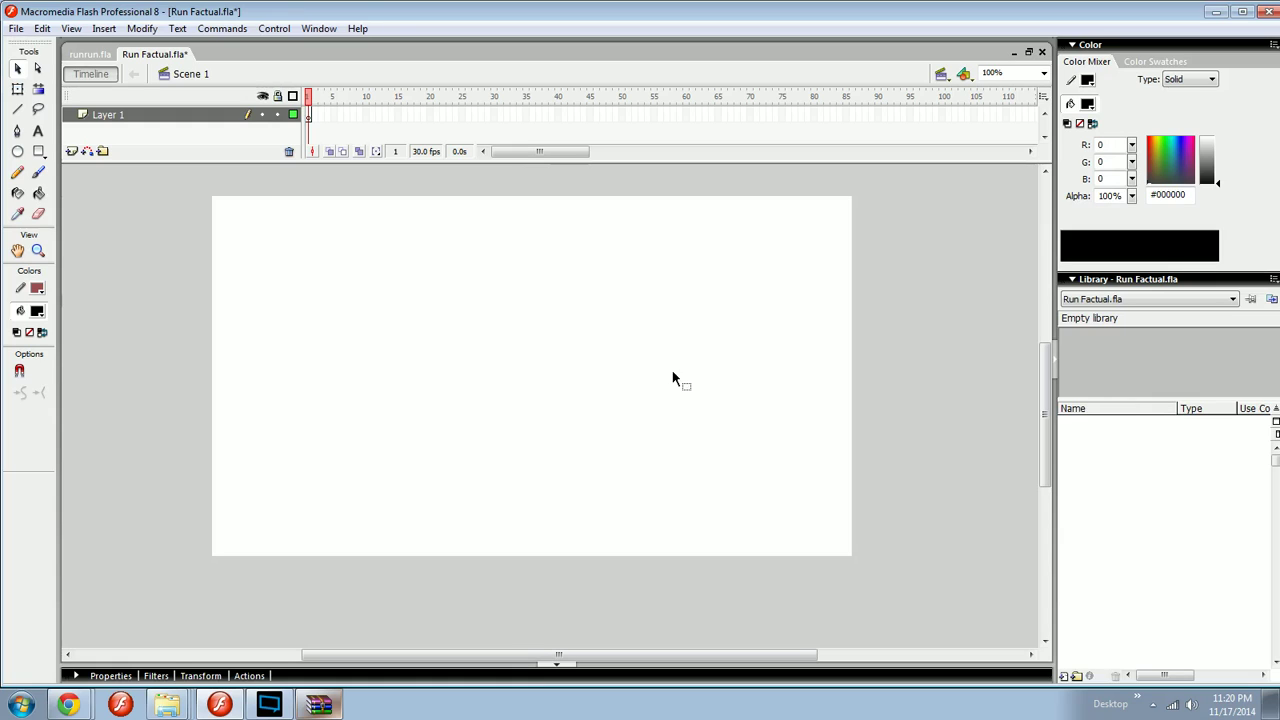
{"action": "left_click_drag", "start_coordinate": [366, 214], "coordinate": [588, 434]}
{"action": "left_click_drag", "start_coordinate": [506, 357], "coordinate": [582, 432]}
{"action": "left_click_drag", "start_coordinate": [532, 350], "coordinate": [658, 482]}
{"action": "left_click_drag", "start_coordinate": [548, 338], "coordinate": [558, 332]}
{"action": "key", "text": "ctrl+minus"}
{"action": "key", "text": "ctrl+minus"}
{"action": "key", "text": "ctrl+equal"}
{"action": "key", "text": "ctrl+equal"}
{"action": "key", "text": "ctrl+equal"}
{"action": "left_click_drag", "start_coordinate": [574, 430], "coordinate": [619, 362]}
- Activate the Brush tool and set its fill colour to the dark red #974F4F used for strokes
{"action": "key", "text": "b"}
{"action": "mouse_move", "coordinate": [577, 219]}
{"action": "left_mouse_down"}
{"action": "mouse_move", "coordinate": [552, 296]}
{"action": "mouse_move", "coordinate": [572, 222]}
{"action": "left_mouse_up"}
{"action": "key", "text": "ctrl+z"}
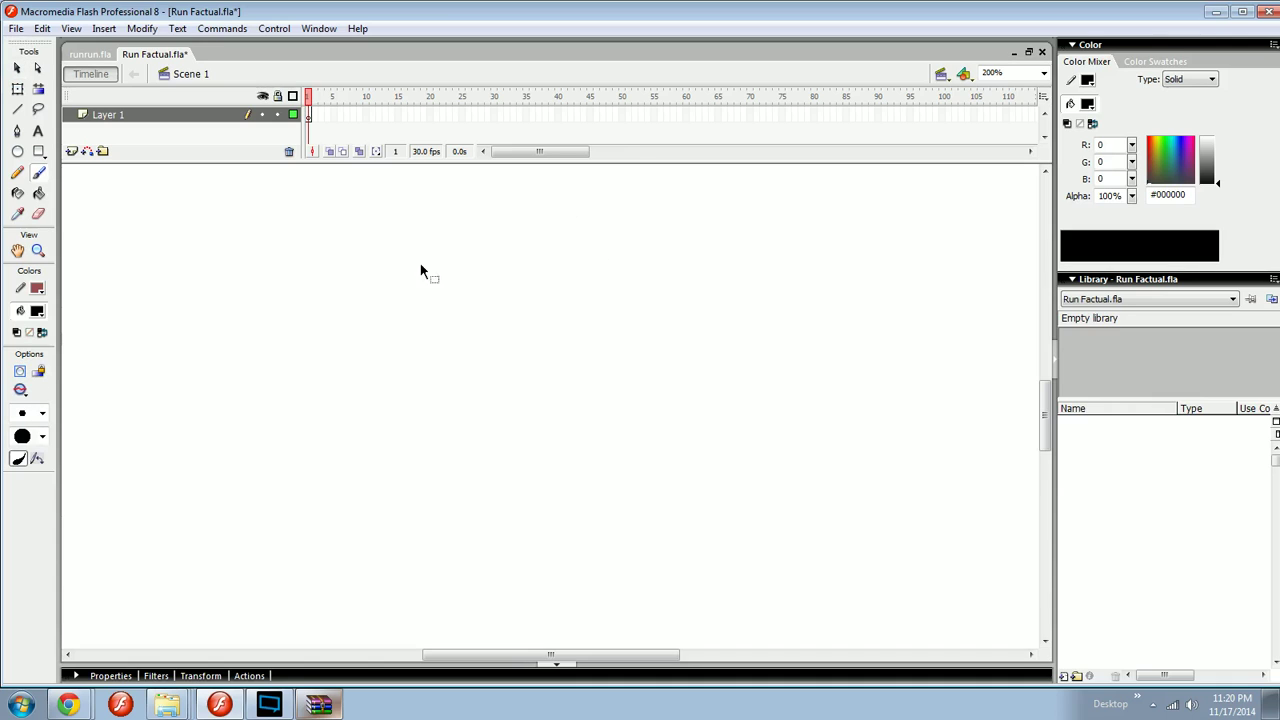
{"action": "left_click", "coordinate": [37, 311]}
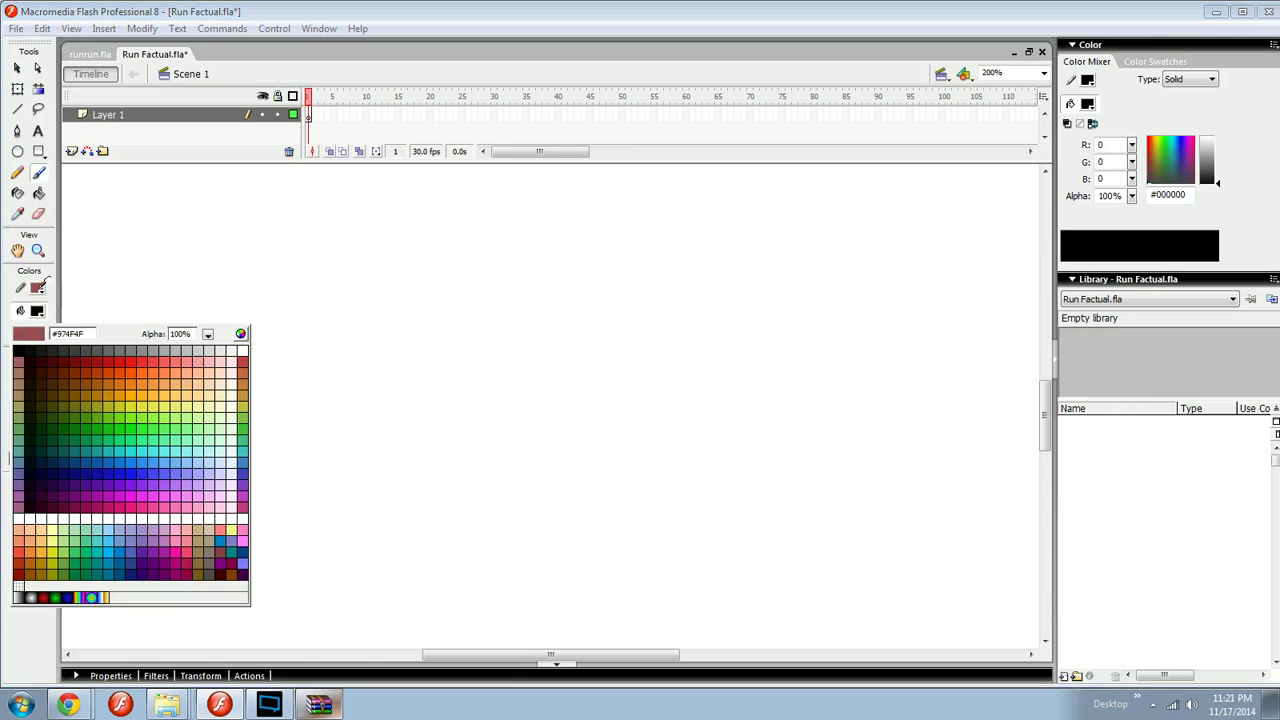
{"action": "left_click", "coordinate": [40, 287]}
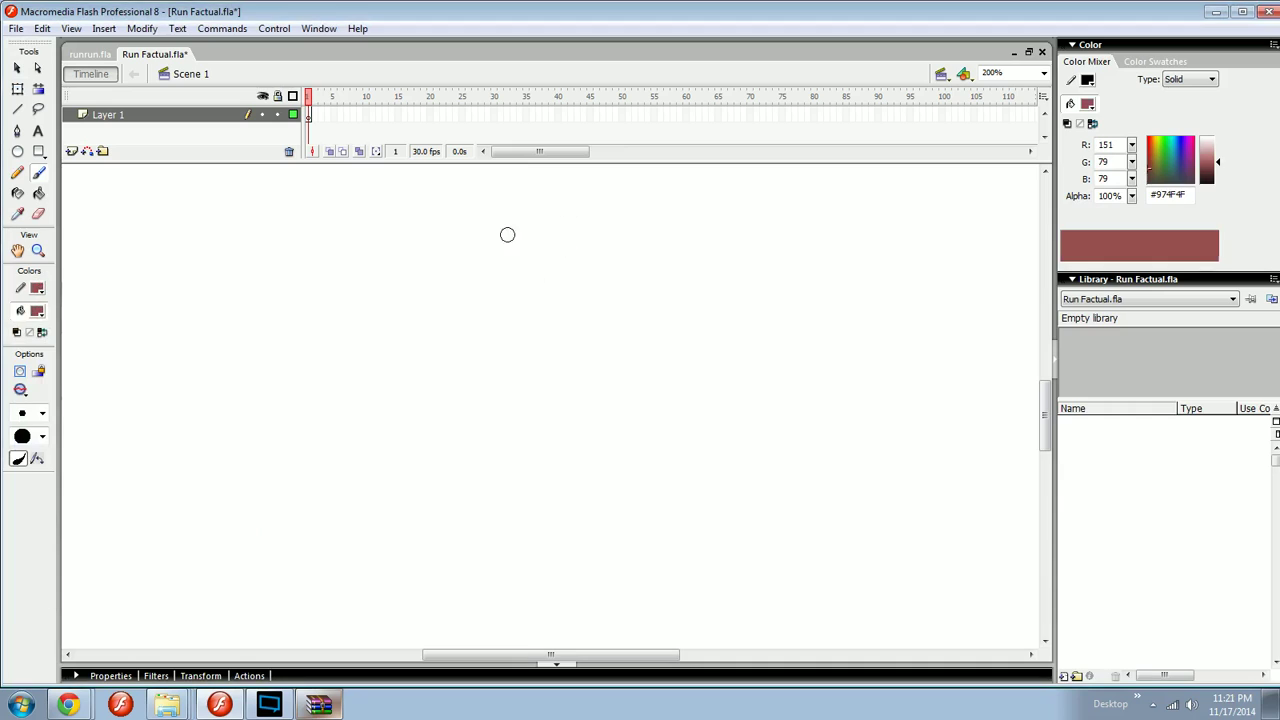
{"action": "mouse_move", "coordinate": [508, 234]}
{"action": "left_mouse_down"}
{"action": "mouse_move", "coordinate": [558, 221]}
{"action": "mouse_move", "coordinate": [540, 263]}
{"action": "left_mouse_up"}
{"action": "key", "text": "ctrl+z"}
{"action": "key", "text": "ctrl+z"}
- Paint an egg-shaped head outline with the Brush tool in the upper middle of the stage and fill it with #974F4F
{"action": "mouse_move", "coordinate": [551, 212]}
{"action": "left_mouse_down"}
{"action": "mouse_move", "coordinate": [573, 263]}
{"action": "mouse_move", "coordinate": [531, 265]}
{"action": "left_mouse_up"}
{"action": "key", "text": "k"}
{"action": "left_click", "coordinate": [559, 236]}
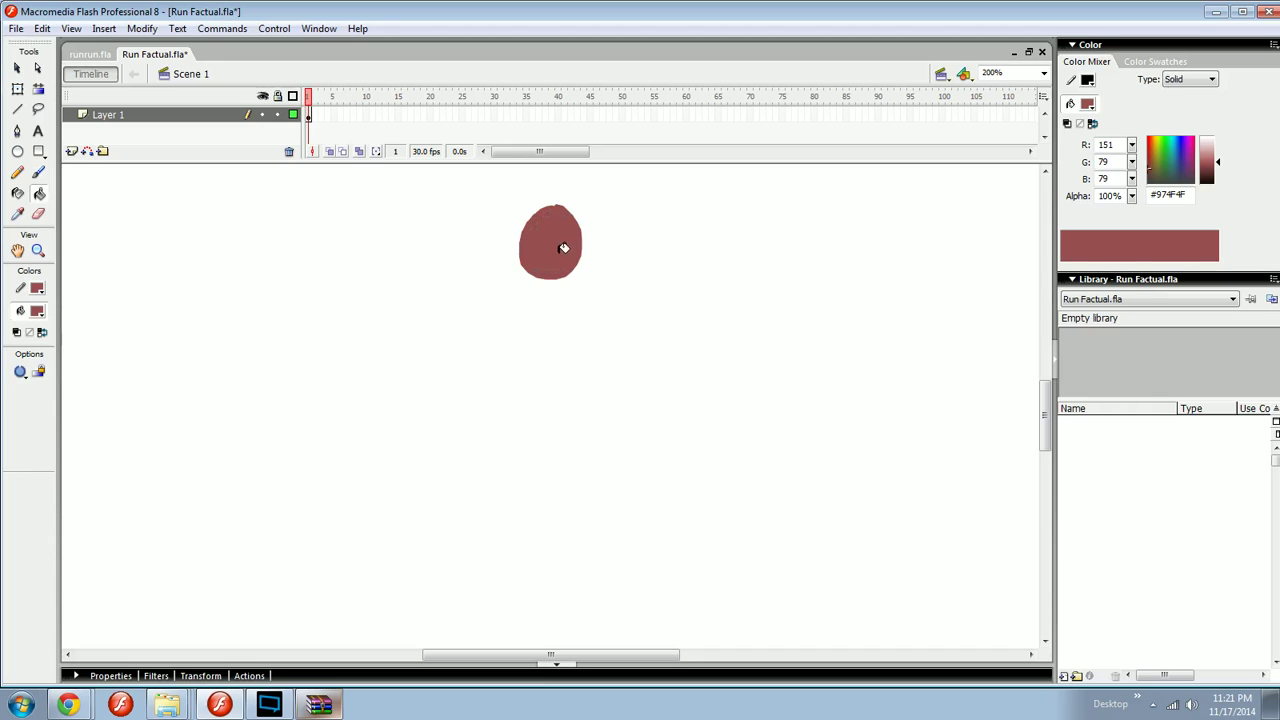
- Convert the filled head shape into a movie clip symbol, keeping the default settings
{"action": "key", "text": "v"}
{"action": "key", "text": "ctrl+a"}
{"action": "key", "text": "ctrl+minus"}
{"action": "key", "text": "ctrl+equal"}
{"action": "left_click_drag", "start_coordinate": [573, 311], "coordinate": [600, 191]}
{"action": "key", "text": "ctrl+minus"}
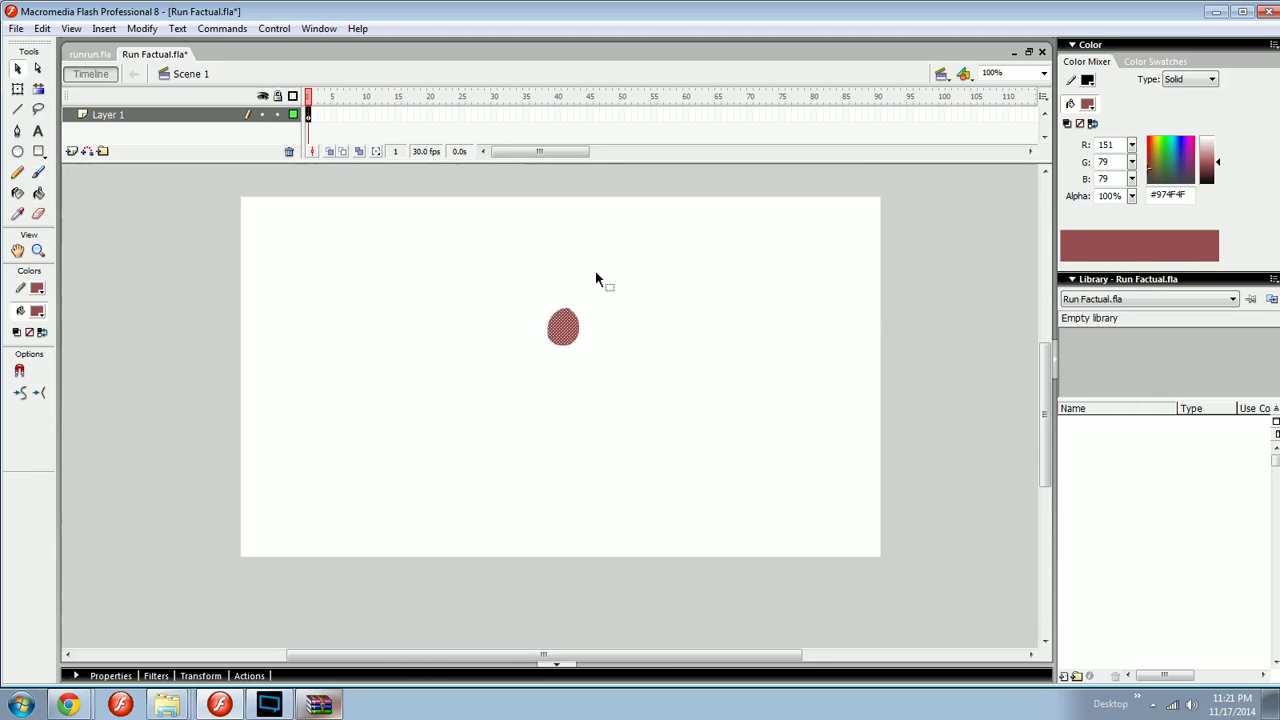
{"action": "key", "text": "ctrl+equal"}
{"action": "scroll", "coordinate": [591, 277], "scroll_direction": "down", "scroll_amount": 5}
{"action": "scroll", "coordinate": [600, 285], "scroll_direction": "up", "scroll_amount": 2}
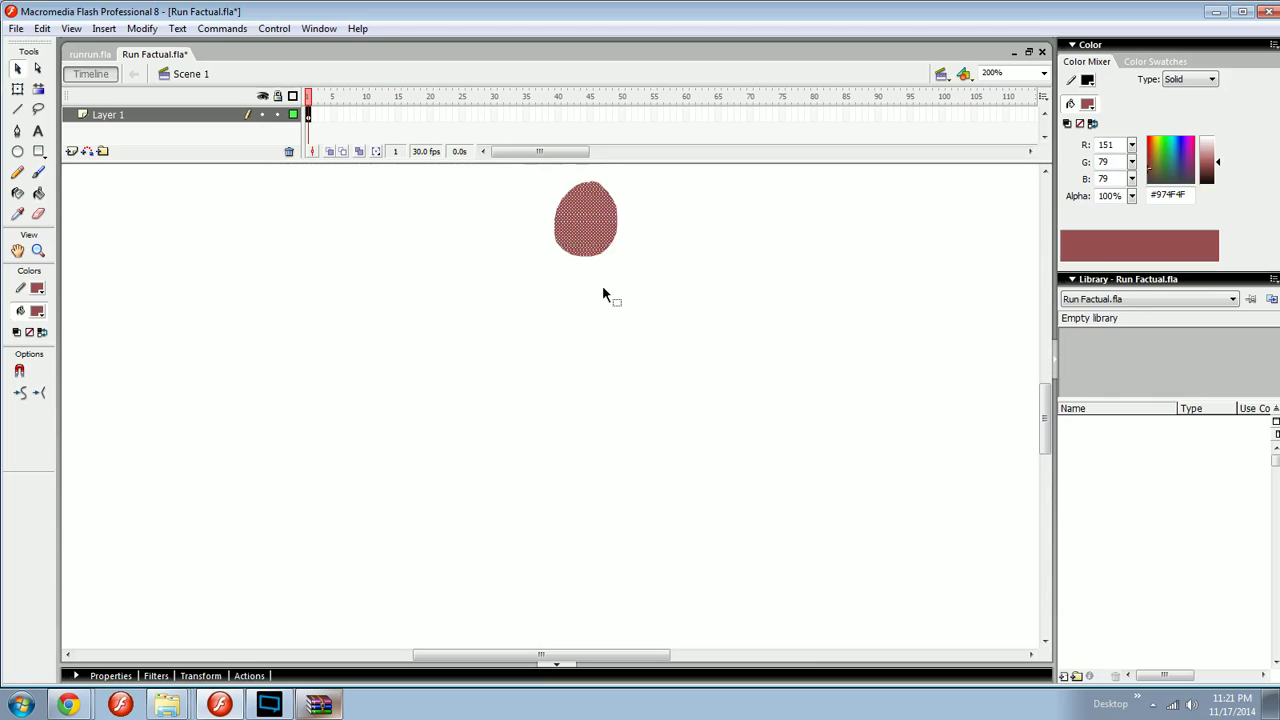
{"action": "key", "text": "F8"}
{"action": "key", "text": "Return"}
- Reposition the head symbol slightly in the upper middle of the stage
{"action": "left_click_drag", "start_coordinate": [617, 311], "coordinate": [617, 321]}
{"action": "left_click_drag", "start_coordinate": [603, 238], "coordinate": [669, 267]}
{"action": "left_click_drag", "start_coordinate": [651, 299], "coordinate": [657, 266]}
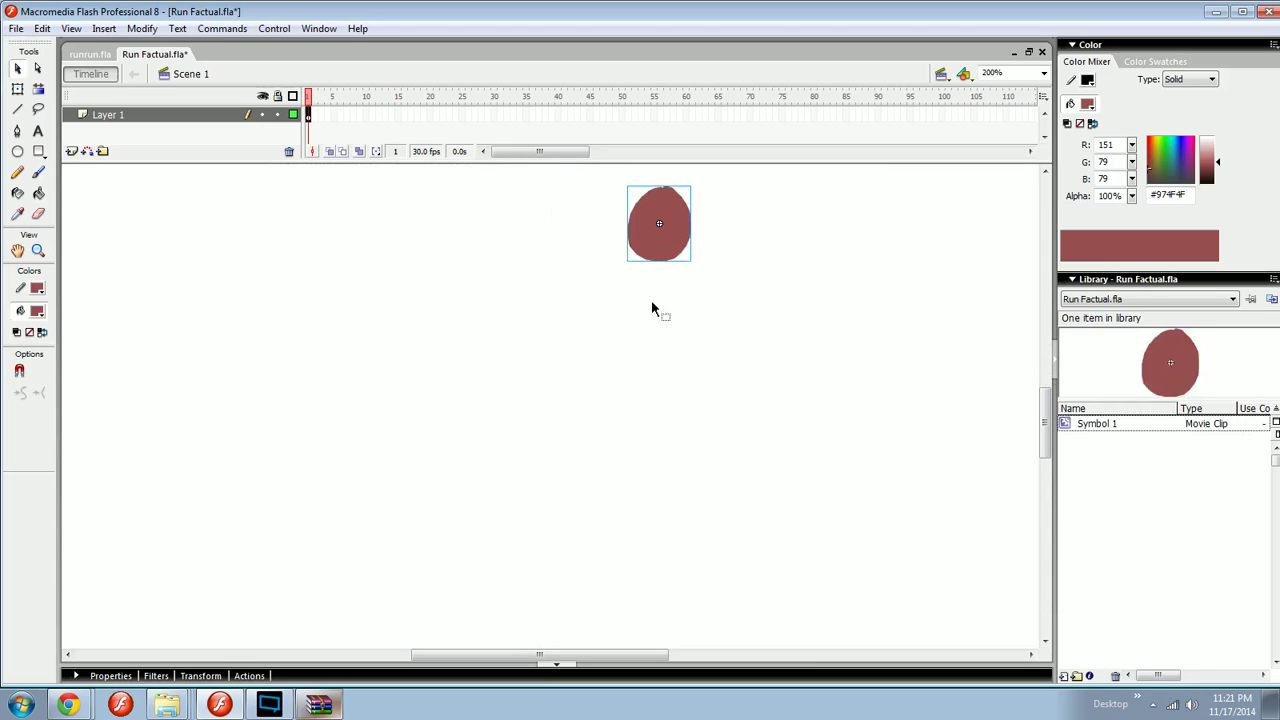
{"action": "left_click_drag", "start_coordinate": [614, 358], "coordinate": [605, 340]}
{"action": "mouse_move", "coordinate": [643, 206]}
{"action": "left_mouse_down"}
{"action": "mouse_move", "coordinate": [621, 257]}
{"action": "mouse_move", "coordinate": [621, 244]}
{"action": "left_mouse_up"}
{"action": "key", "text": "b"}
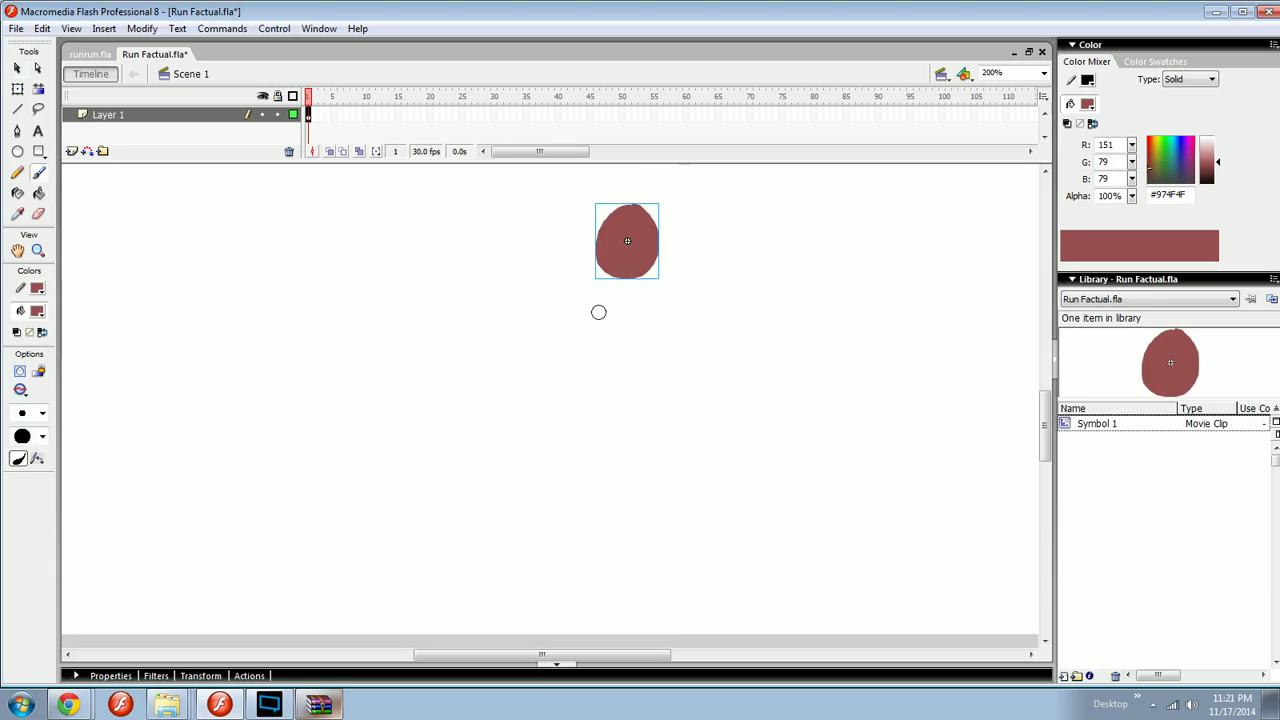
{"action": "key", "text": "n"}
{"action": "left_click_drag", "start_coordinate": [580, 286], "coordinate": [490, 450]}
{"action": "key", "text": "ctrl+z"}
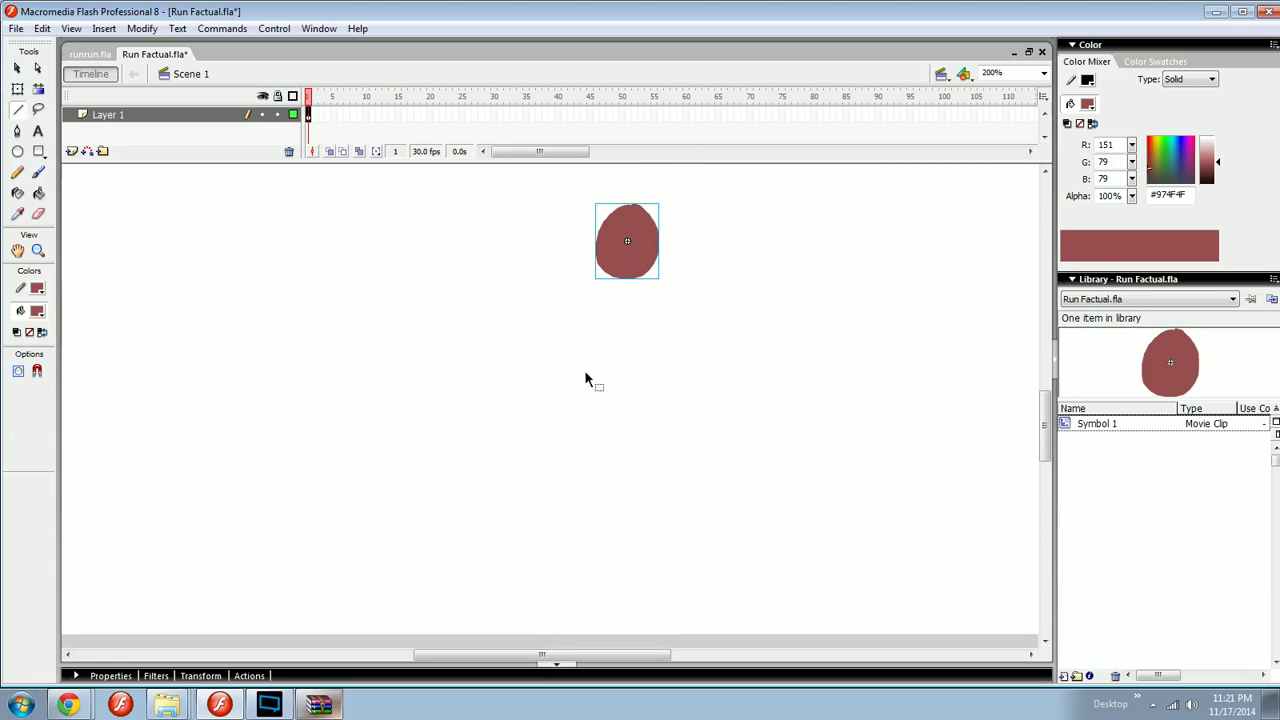
- Enlarge the head shape slightly inside its symbol with Free Transform and return to the main scene
{"action": "left_click_drag", "start_coordinate": [587, 375], "coordinate": [581, 349]}
{"action": "key", "text": "q"}
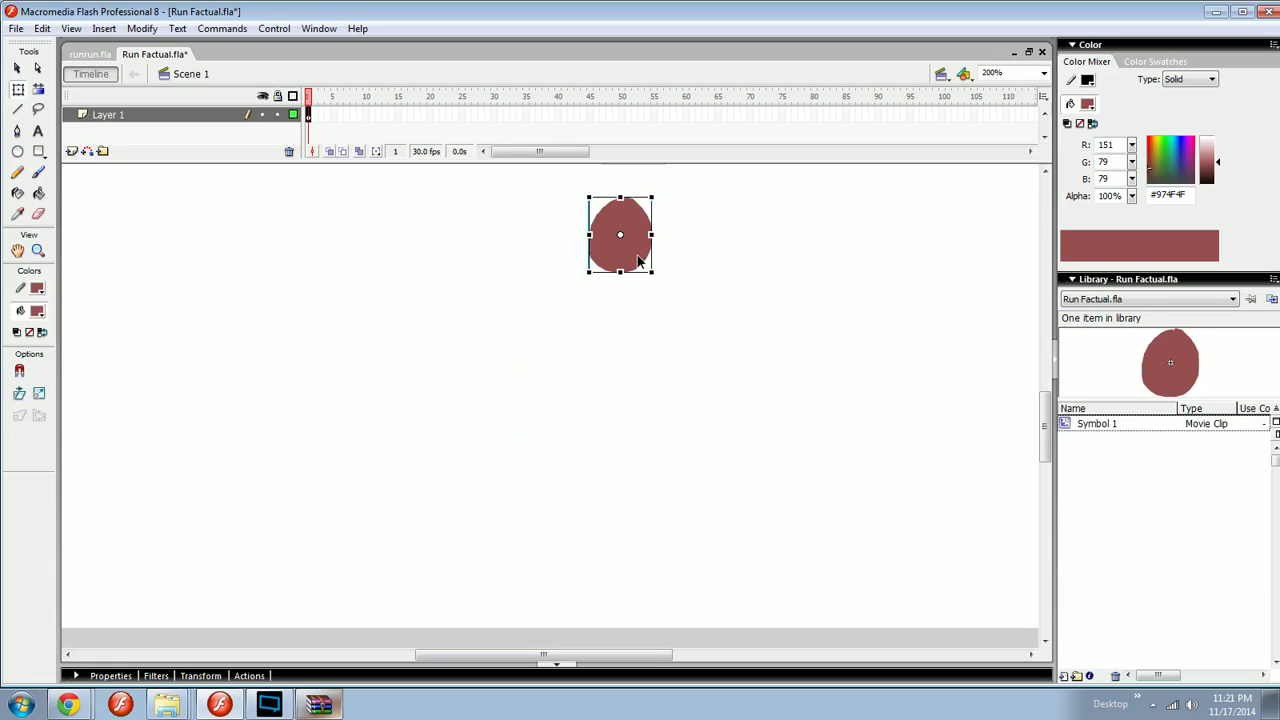
{"action": "double_click", "coordinate": [643, 261]}
{"action": "left_click_drag", "start_coordinate": [652, 272], "coordinate": [657, 278]}
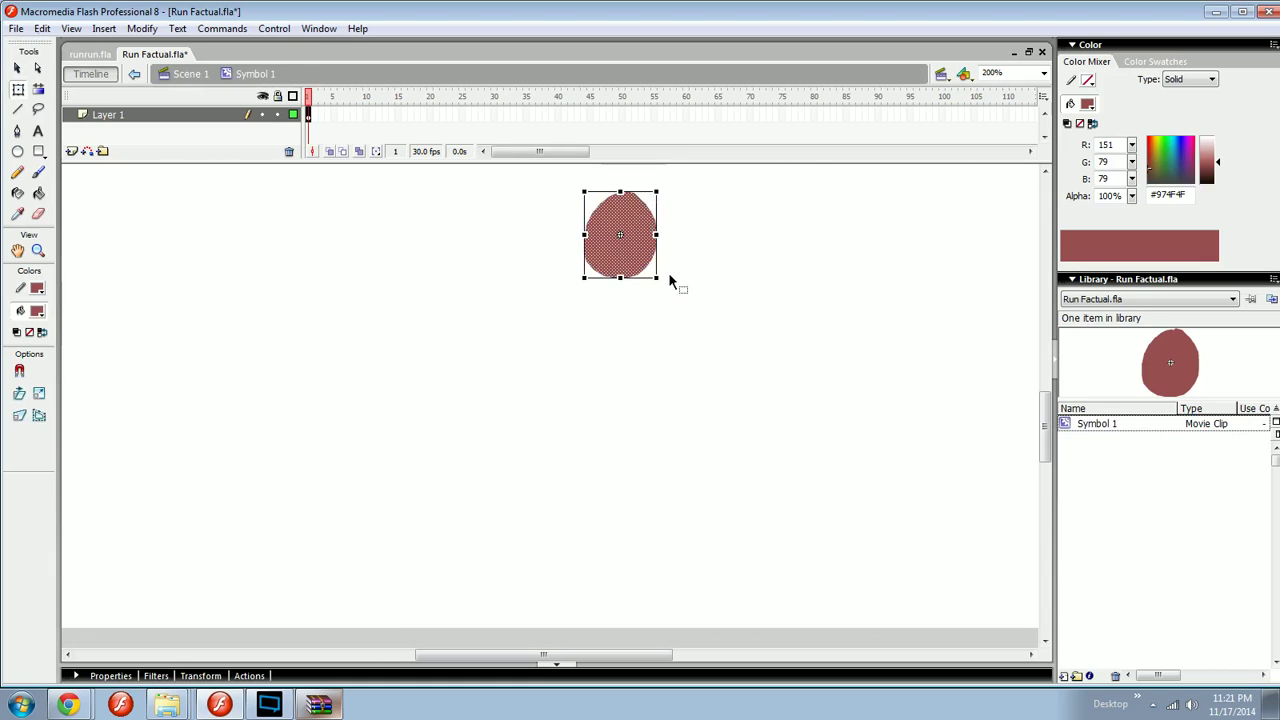
{"action": "left_click", "coordinate": [672, 222]}
{"action": "key", "text": "v"}
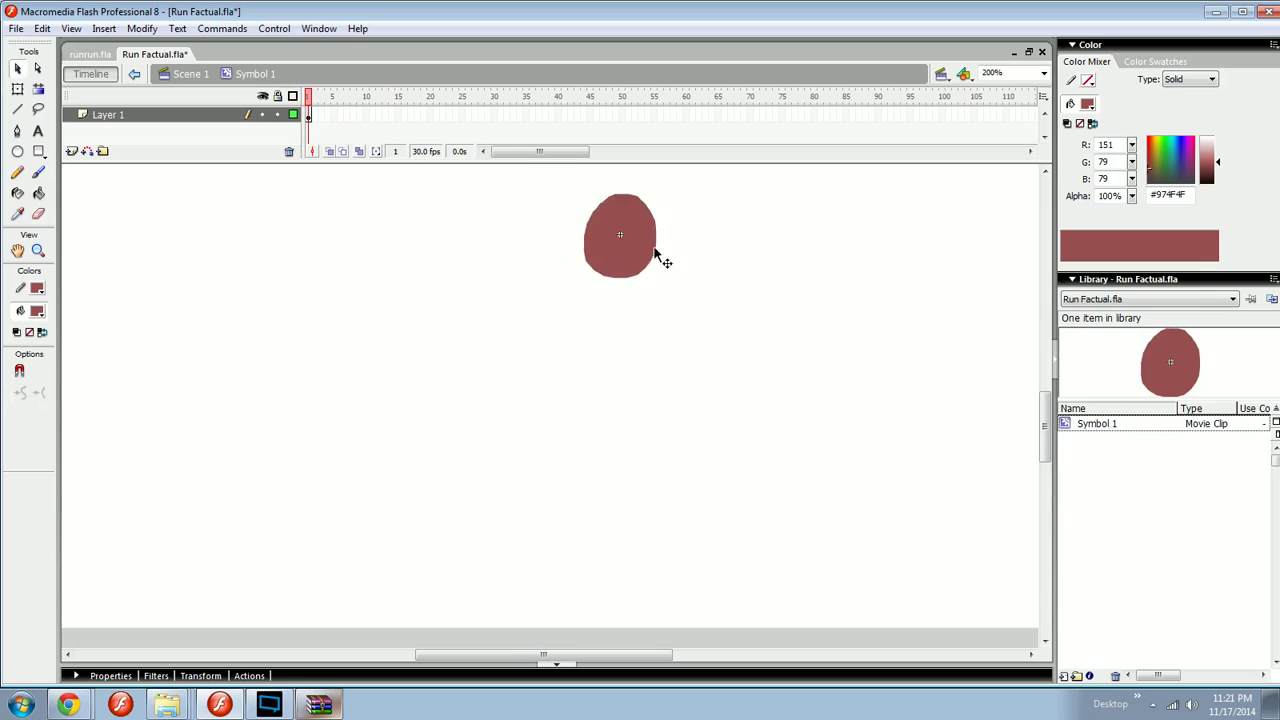
{"action": "left_click", "coordinate": [643, 258]}
{"action": "key", "text": "q"}
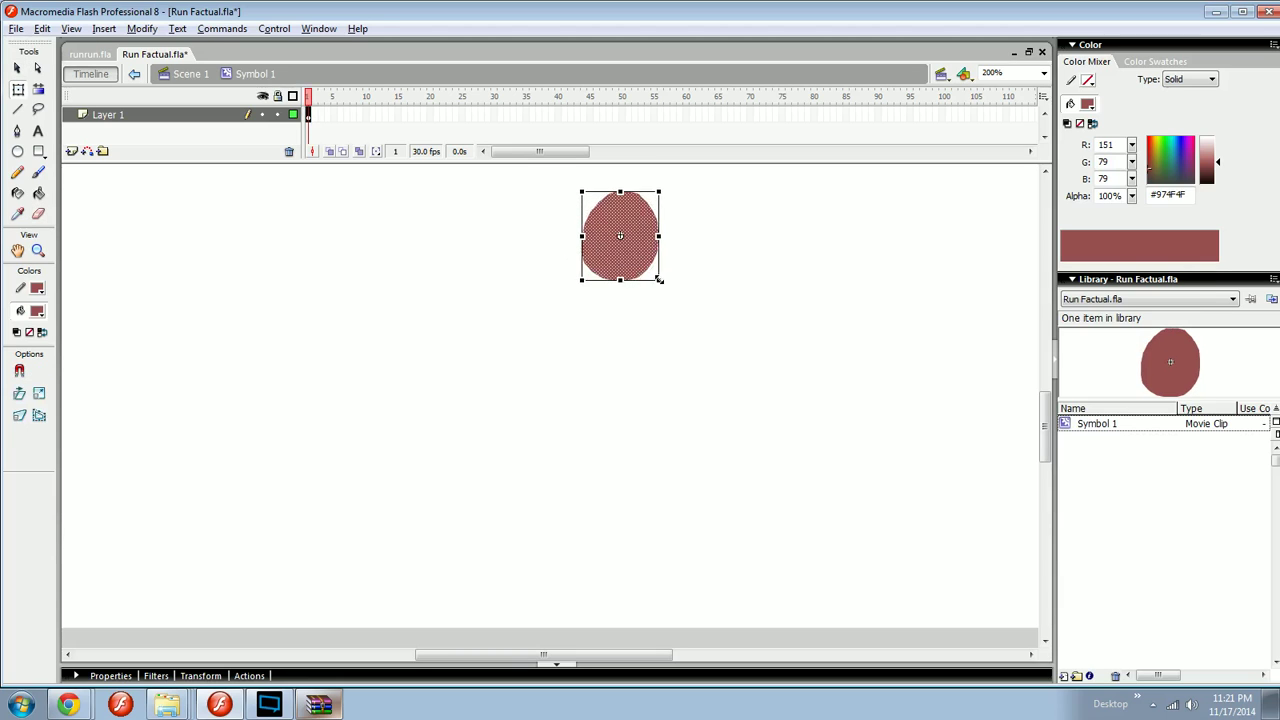
{"action": "double_click", "coordinate": [684, 286]}
{"action": "left_click_drag", "start_coordinate": [576, 363], "coordinate": [637, 266]}
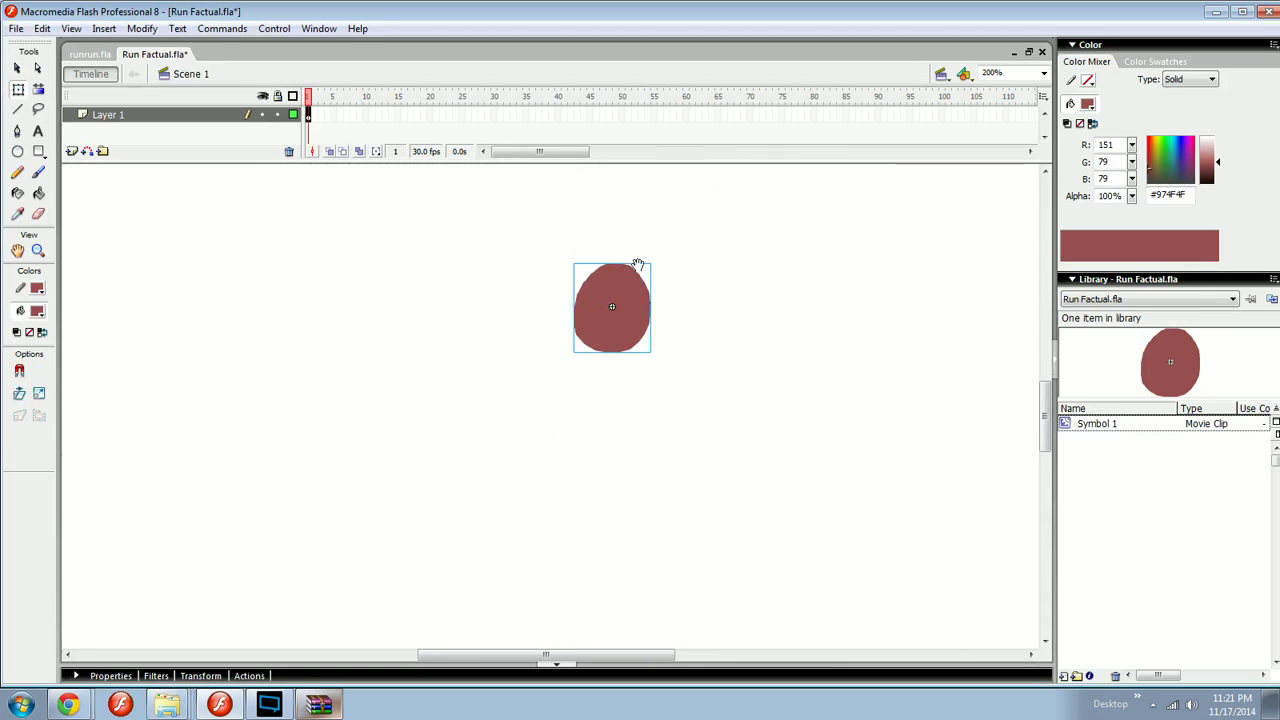
{"action": "left_click_drag", "start_coordinate": [610, 326], "coordinate": [647, 229]}
{"action": "left_click_drag", "start_coordinate": [601, 317], "coordinate": [622, 269]}
{"action": "left_click_drag", "start_coordinate": [682, 190], "coordinate": [663, 250]}
{"action": "mouse_move", "coordinate": [673, 193]}
{"action": "left_mouse_down"}
{"action": "mouse_move", "coordinate": [622, 219]}
{"action": "mouse_move", "coordinate": [630, 234]}
{"action": "mouse_move", "coordinate": [522, 420]}
{"action": "left_mouse_up"}
{"action": "key", "text": "n"}
{"action": "key", "text": "b"}
{"action": "key", "text": "n"}
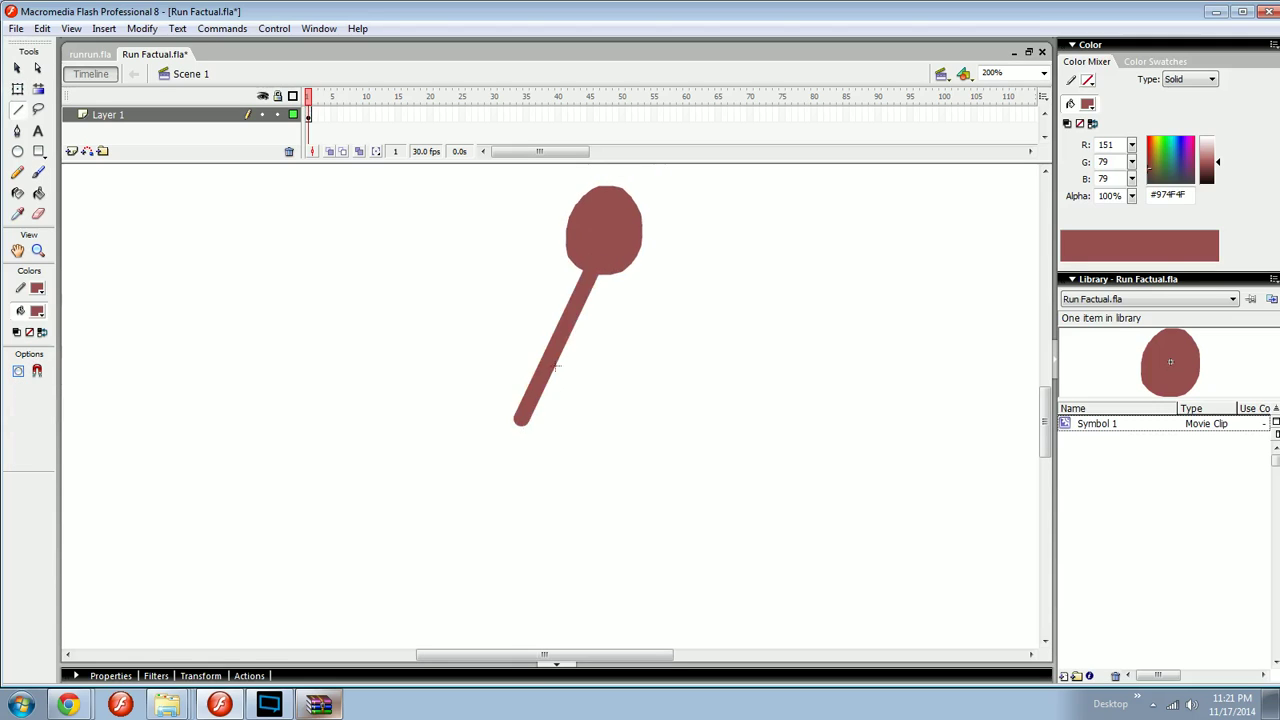
{"action": "key", "text": "ctrl+z"}
{"action": "left_click_drag", "start_coordinate": [595, 226], "coordinate": [524, 433]}
{"action": "key", "text": "ctrl+z"}
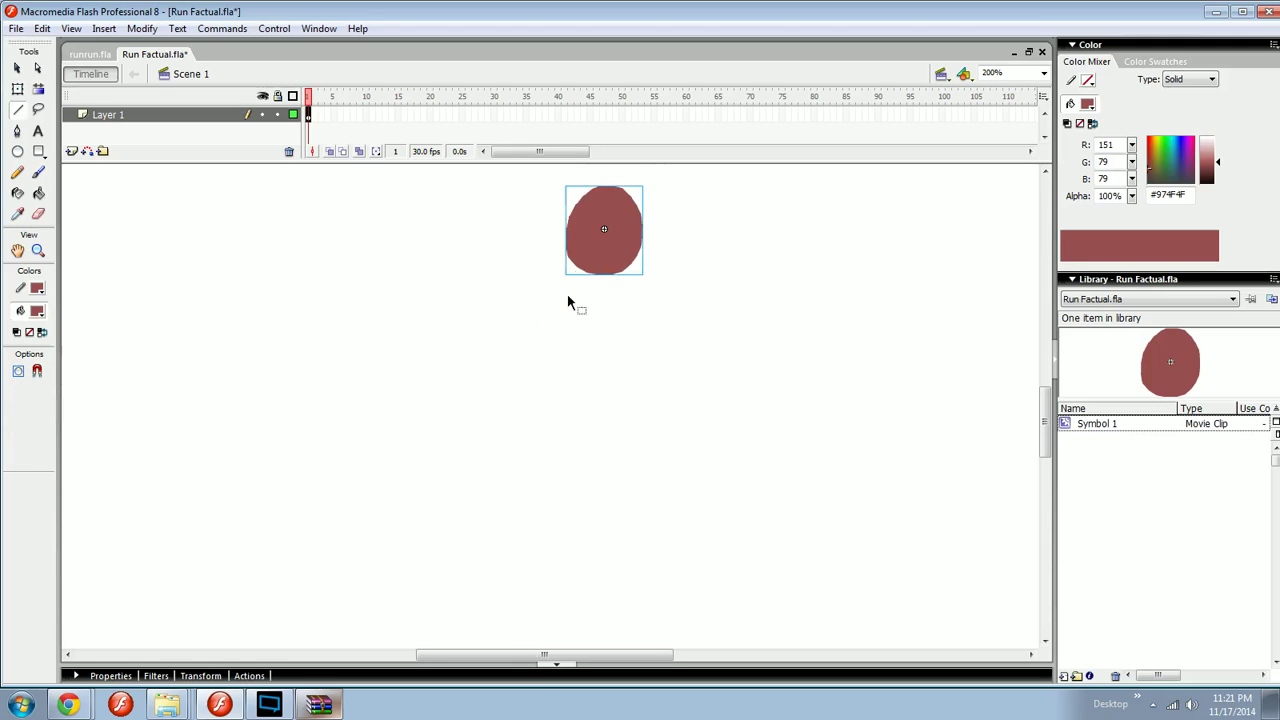
- Draw a slanted body line from the head down and backwards, and bend it into a slight curve
{"action": "left_click_drag", "start_coordinate": [592, 250], "coordinate": [496, 423]}
{"action": "mouse_move", "coordinate": [543, 351]}
{"action": "left_mouse_down"}
{"action": "mouse_move", "coordinate": [535, 328]}
{"action": "mouse_move", "coordinate": [585, 296]}
{"action": "left_mouse_up"}
{"action": "key", "text": "ctrl+minus"}
{"action": "key", "text": "ctrl+equal"}
- Adjust the angle of the curved body line slightly with Free Transform, keeping it attached to the head
{"action": "key", "text": "ctrl+a"}
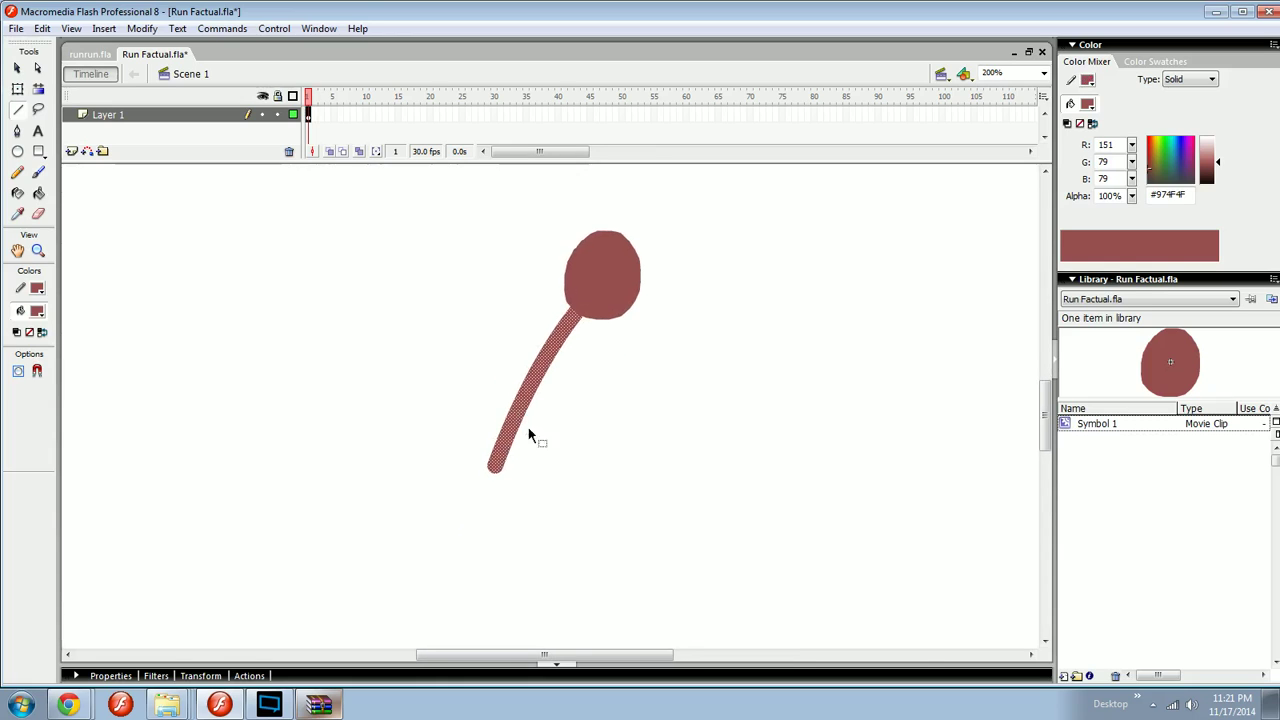
{"action": "key", "text": "Delete"}
{"action": "key", "text": "q"}
{"action": "key", "text": "ctrl+z"}
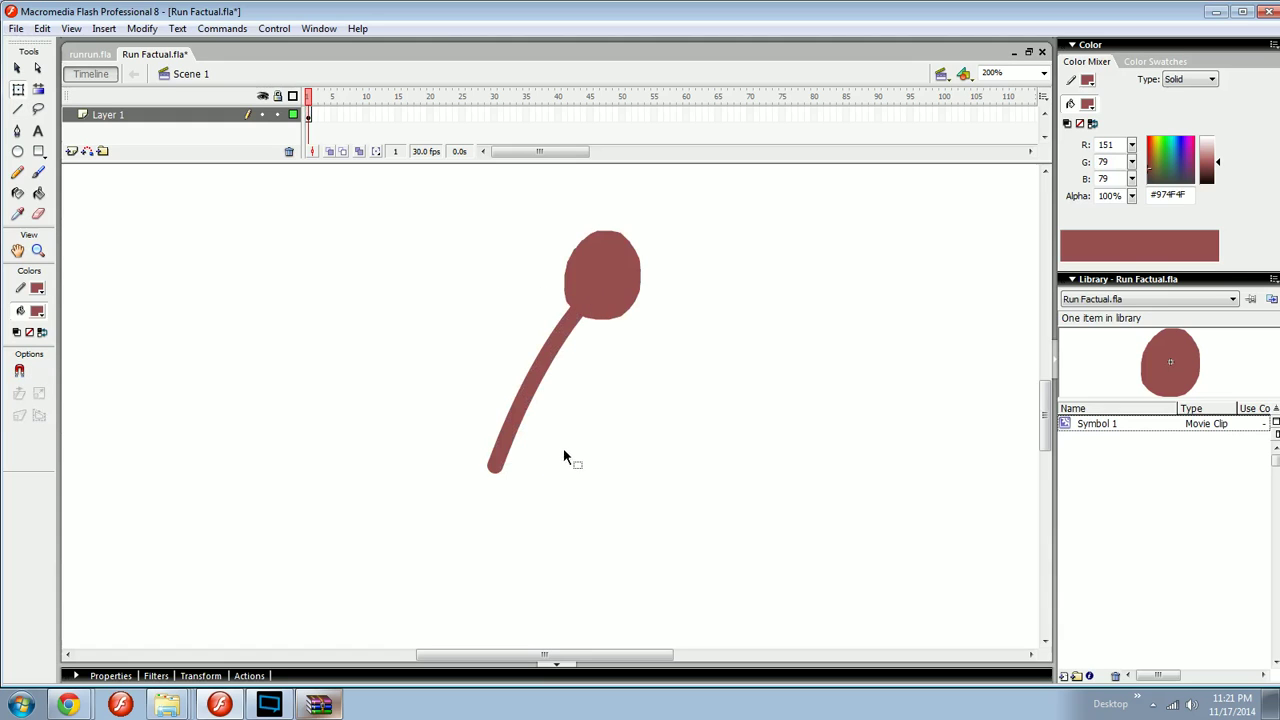
{"action": "left_click", "coordinate": [512, 443]}
{"action": "mouse_move", "coordinate": [600, 468]}
{"action": "left_mouse_down"}
{"action": "mouse_move", "coordinate": [623, 457]}
{"action": "mouse_move", "coordinate": [602, 468]}
{"action": "left_mouse_up"}
{"action": "mouse_move", "coordinate": [500, 471]}
{"action": "left_mouse_down"}
{"action": "mouse_move", "coordinate": [506, 486]}
{"action": "mouse_move", "coordinate": [566, 403]}
{"action": "mouse_move", "coordinate": [558, 412]}
{"action": "mouse_move", "coordinate": [559, 380]}
{"action": "mouse_move", "coordinate": [508, 397]}
{"action": "left_mouse_up"}
{"action": "left_click", "coordinate": [513, 512]}
{"action": "key", "text": "ctrl+minus"}
{"action": "key", "text": "ctrl+equal"}
{"action": "key", "text": "b"}
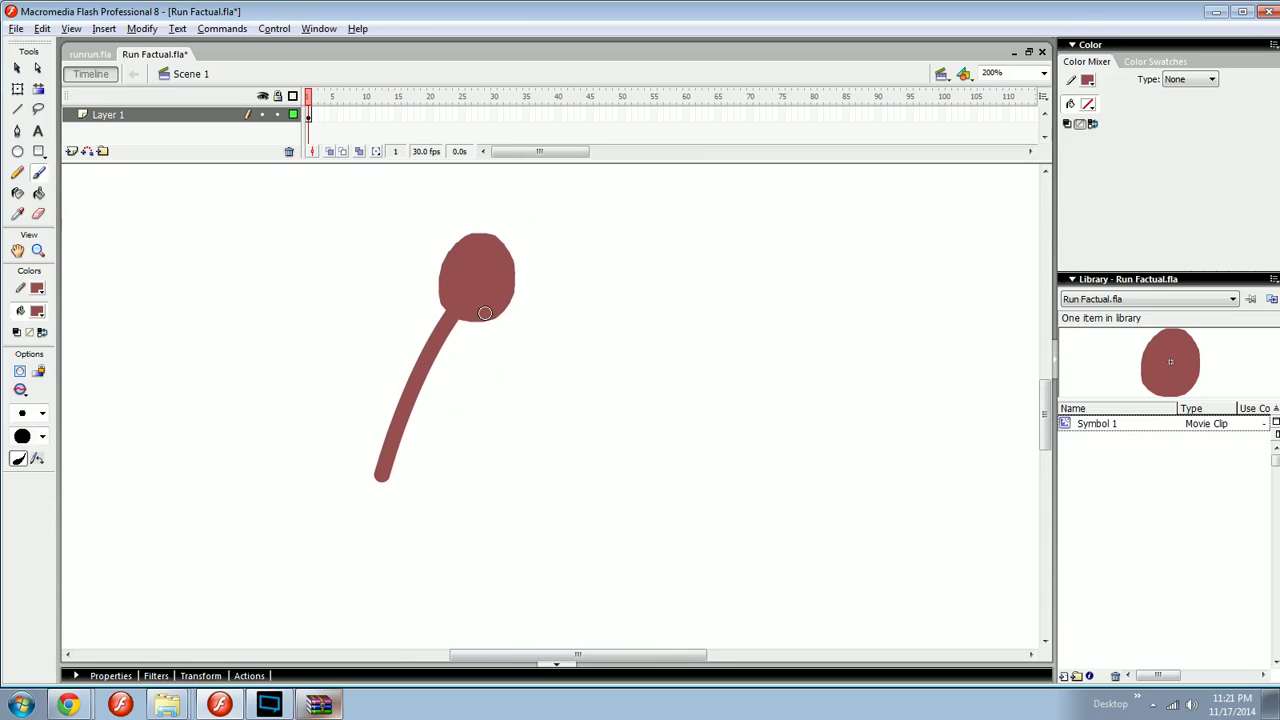
- Group the head and the curved body line into one object
{"action": "key", "text": "v"}
{"action": "left_click_drag", "start_coordinate": [492, 313], "coordinate": [605, 390]}
{"action": "left_click", "coordinate": [491, 345]}
{"action": "scroll", "coordinate": [512, 357], "scroll_direction": "down", "scroll_amount": 3}
{"action": "left_click_drag", "start_coordinate": [726, 197], "coordinate": [371, 494]}
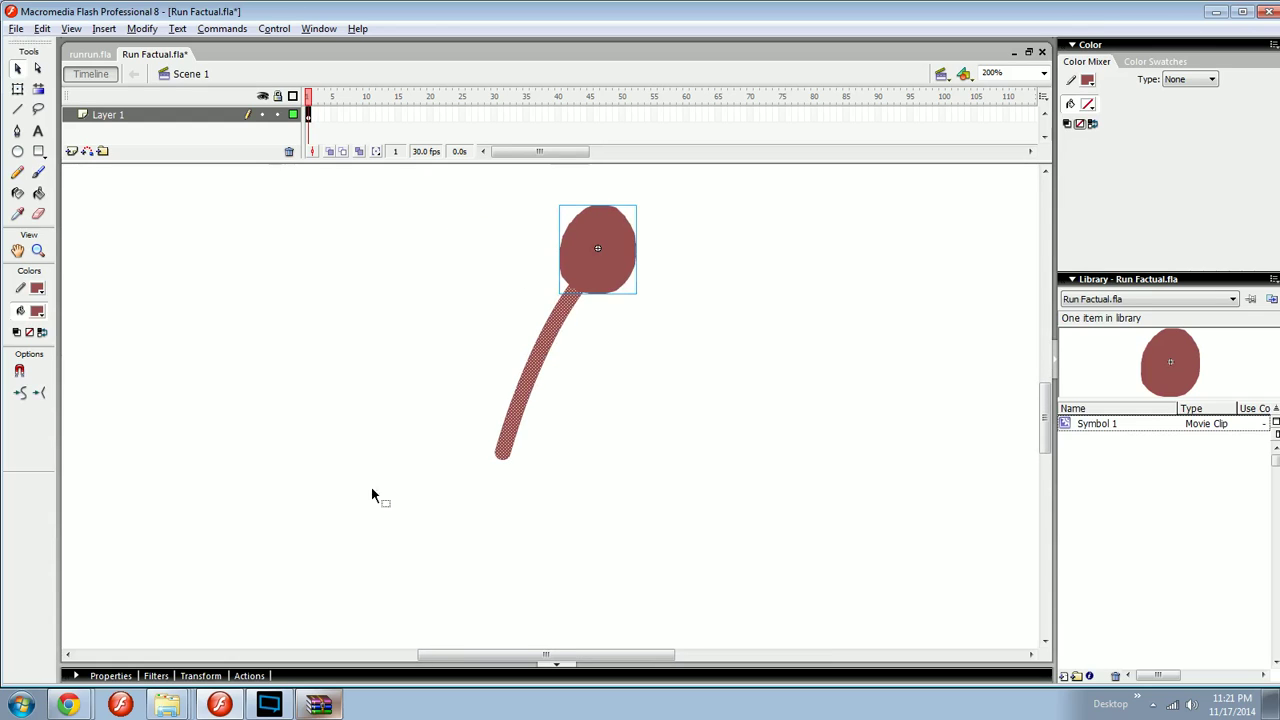
{"action": "left_click", "coordinate": [479, 458]}
{"action": "left_click_drag", "start_coordinate": [423, 529], "coordinate": [697, 216]}
{"action": "key", "text": "ctrl+g"}
{"action": "left_click", "coordinate": [555, 433]}
{"action": "left_click_drag", "start_coordinate": [546, 447], "coordinate": [539, 401]}
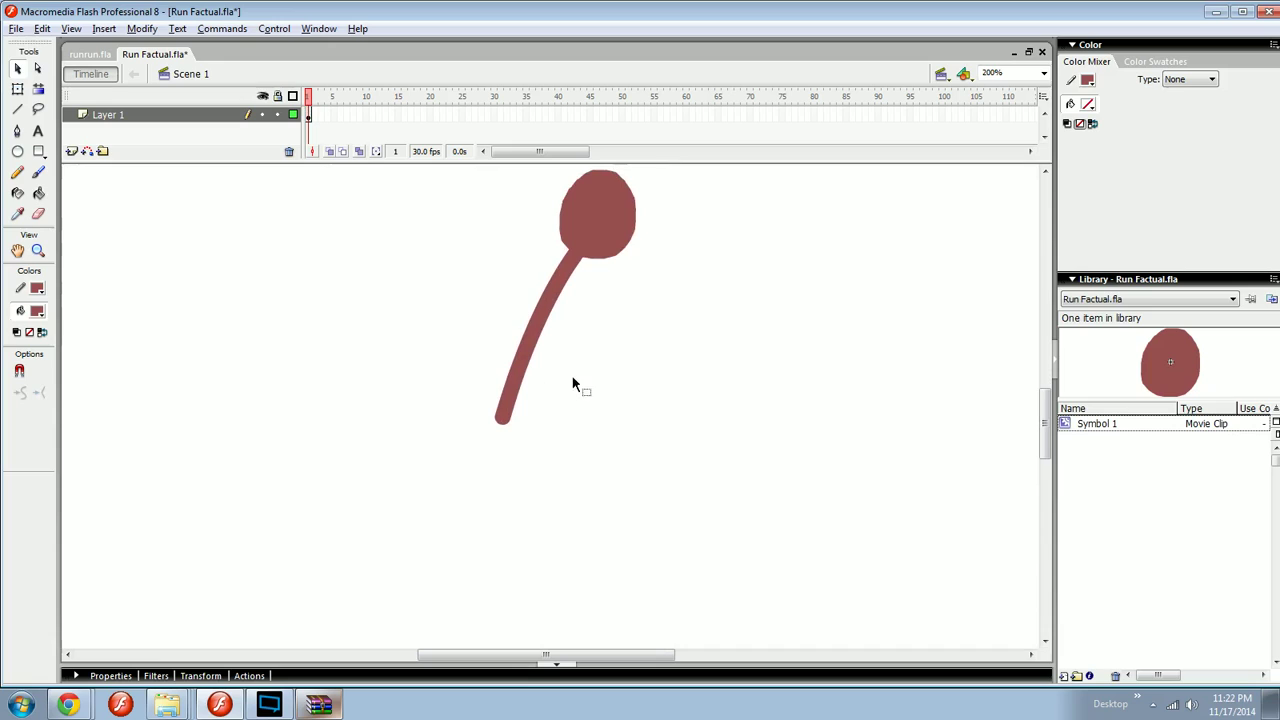
{"action": "left_click_drag", "start_coordinate": [541, 445], "coordinate": [572, 382]}
- Draw the first leg as a nearly straight line from the body's lower end, with a short foot at the ground
{"action": "key", "text": "n"}
{"action": "mouse_move", "coordinate": [513, 485]}
{"action": "left_mouse_down"}
{"action": "mouse_move", "coordinate": [502, 576]}
{"action": "mouse_move", "coordinate": [515, 581]}
{"action": "left_mouse_up"}
{"action": "key", "text": "ctrl+z"}
{"action": "key", "text": "ctrl+z"}
{"action": "key", "text": "v"}
{"action": "mouse_move", "coordinate": [551, 366]}
{"action": "left_mouse_down"}
{"action": "mouse_move", "coordinate": [543, 356]}
{"action": "mouse_move", "coordinate": [563, 331]}
{"action": "mouse_move", "coordinate": [537, 349]}
{"action": "left_mouse_up"}
{"action": "key", "text": "e"}
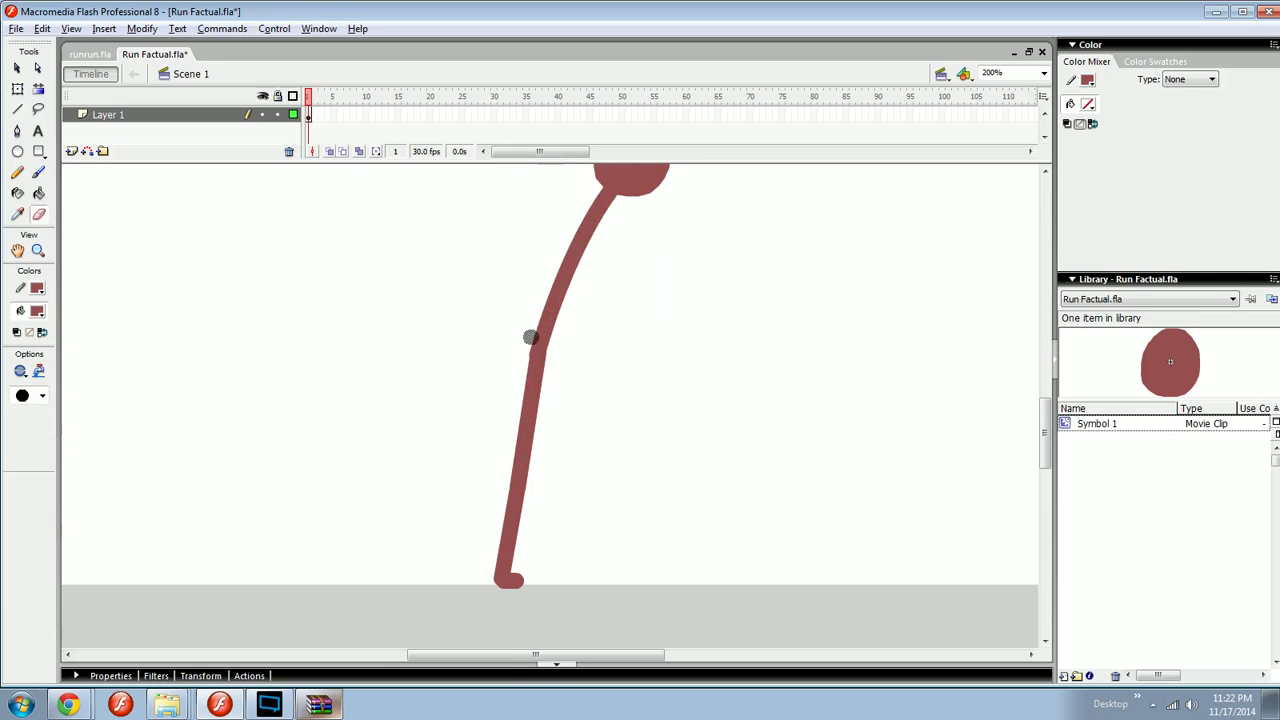
- Draw the second leg from the hip with its knee bent forward and its shin angled back behind the first leg
{"action": "key", "text": "n"}
{"action": "left_click_drag", "start_coordinate": [608, 367], "coordinate": [600, 428]}
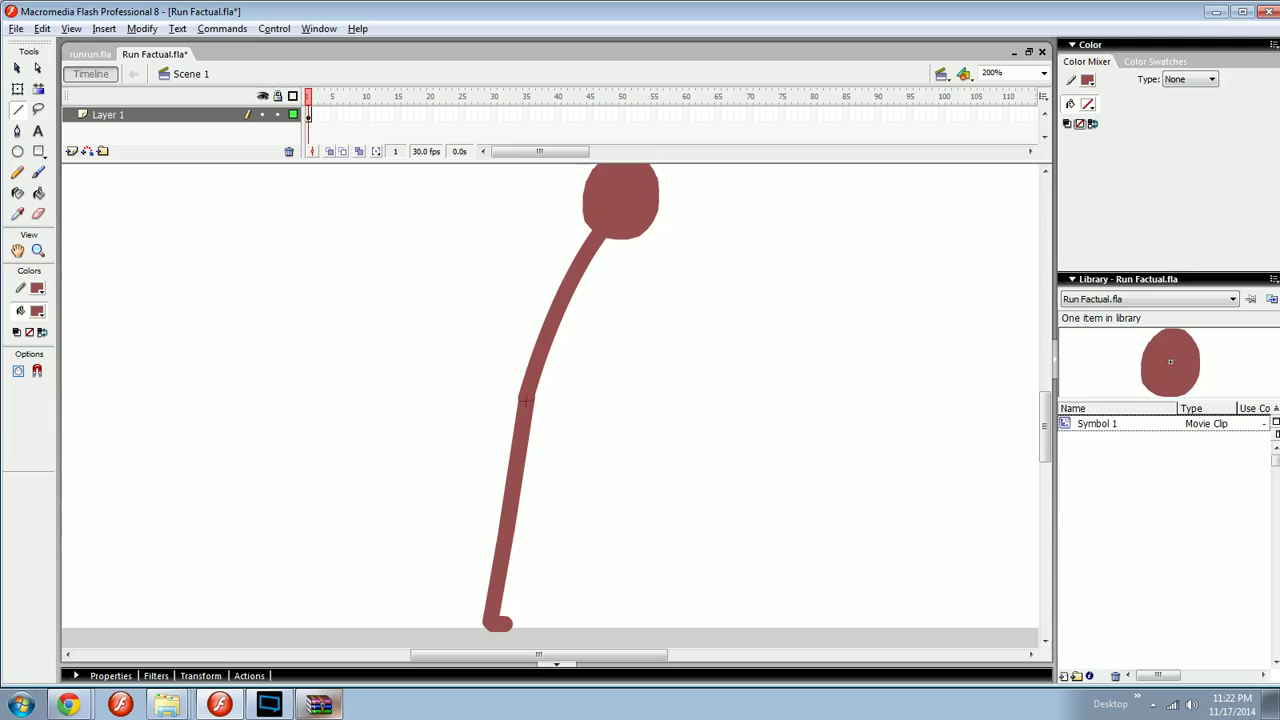
{"action": "left_click_drag", "start_coordinate": [524, 400], "coordinate": [522, 516]}
{"action": "mouse_move", "coordinate": [522, 516]}
{"action": "left_mouse_down"}
{"action": "mouse_move", "coordinate": [487, 553]}
{"action": "mouse_move", "coordinate": [474, 607]}
{"action": "left_mouse_up"}
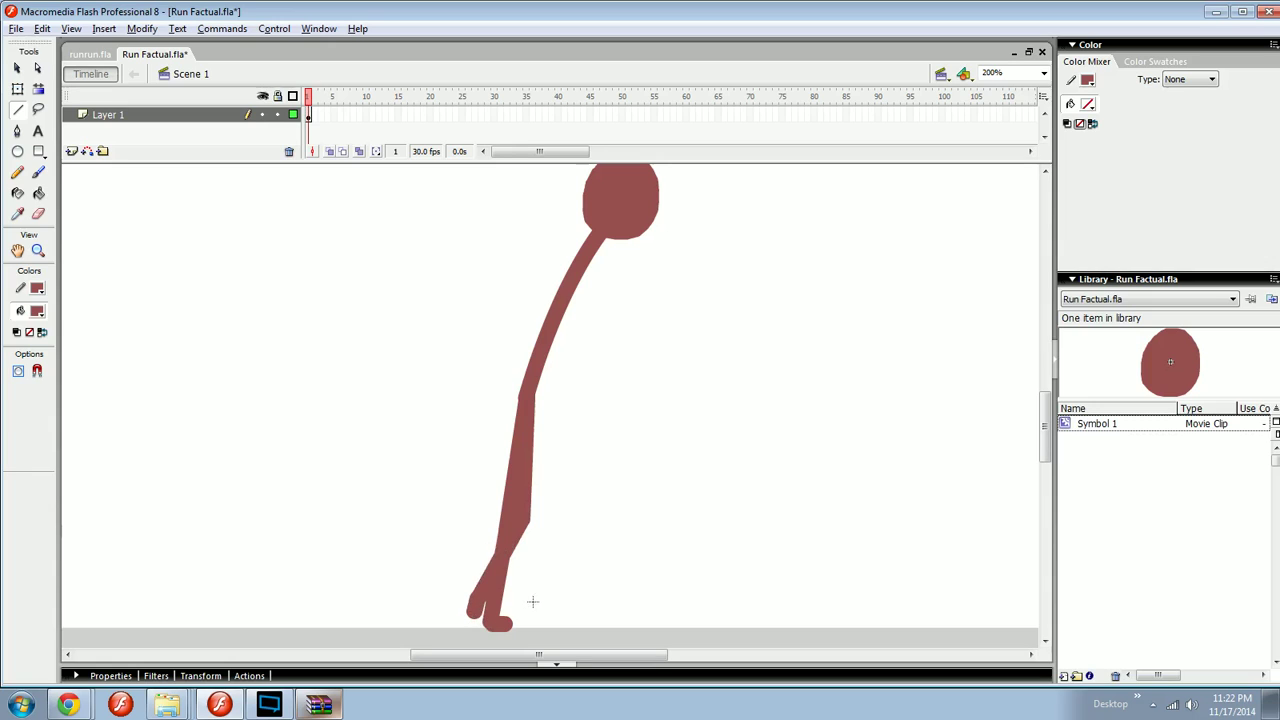
- Sketch a small pair of example legs with feet beside the figure using the Brush tool
{"action": "key", "text": "b"}
{"action": "left_click_drag", "start_coordinate": [608, 569], "coordinate": [516, 612]}
{"action": "mouse_move", "coordinate": [538, 589]}
{"action": "left_mouse_down"}
{"action": "mouse_move", "coordinate": [521, 603]}
{"action": "mouse_move", "coordinate": [541, 615]}
{"action": "mouse_move", "coordinate": [566, 592]}
{"action": "mouse_move", "coordinate": [594, 591]}
{"action": "mouse_move", "coordinate": [566, 580]}
{"action": "mouse_move", "coordinate": [526, 594]}
{"action": "mouse_move", "coordinate": [547, 582]}
{"action": "mouse_move", "coordinate": [497, 580]}
{"action": "mouse_move", "coordinate": [560, 580]}
{"action": "mouse_move", "coordinate": [605, 487]}
{"action": "mouse_move", "coordinate": [589, 517]}
{"action": "mouse_move", "coordinate": [603, 471]}
{"action": "mouse_move", "coordinate": [557, 457]}
{"action": "mouse_move", "coordinate": [547, 388]}
{"action": "mouse_move", "coordinate": [591, 550]}
{"action": "mouse_move", "coordinate": [613, 556]}
{"action": "left_mouse_up"}
{"action": "key", "text": "space"}
{"action": "key", "text": "ctrl+z"}
{"action": "key", "text": "ctrl+z"}
{"action": "key", "text": "ctrl+z"}
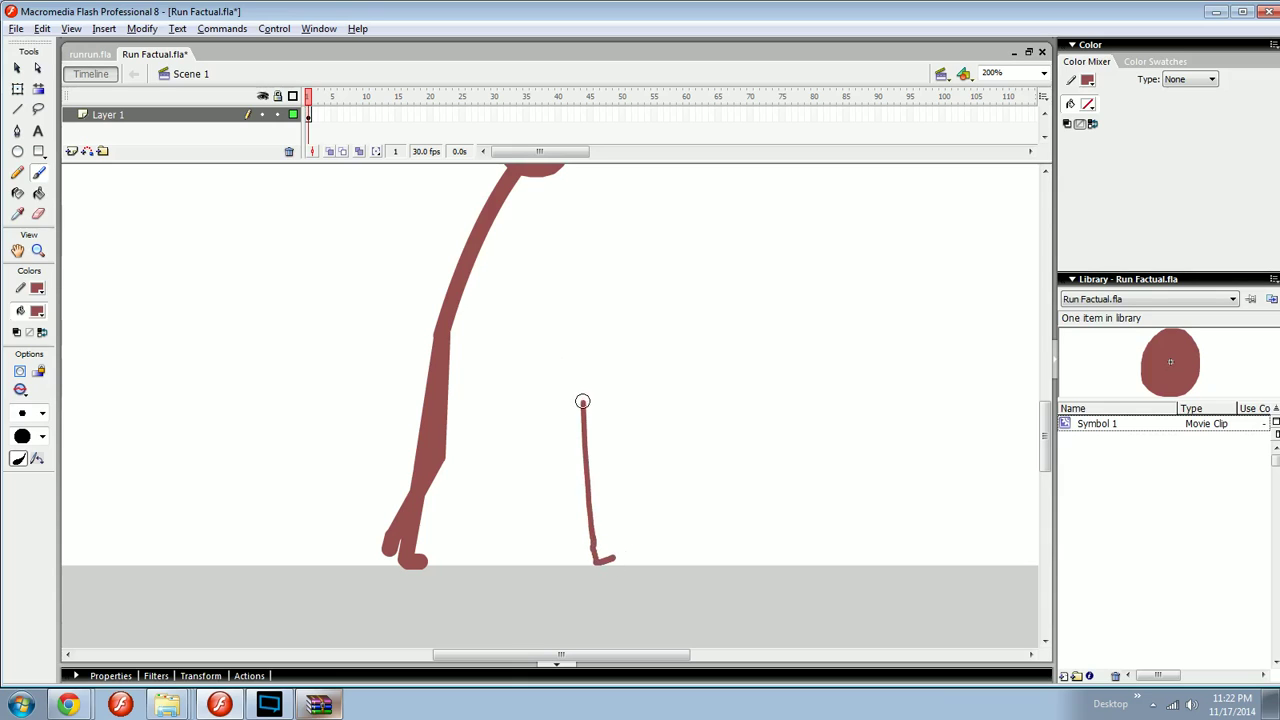
{"action": "mouse_move", "coordinate": [583, 402]}
{"action": "left_mouse_down"}
{"action": "mouse_move", "coordinate": [549, 545]}
{"action": "mouse_move", "coordinate": [564, 570]}
{"action": "left_mouse_up"}
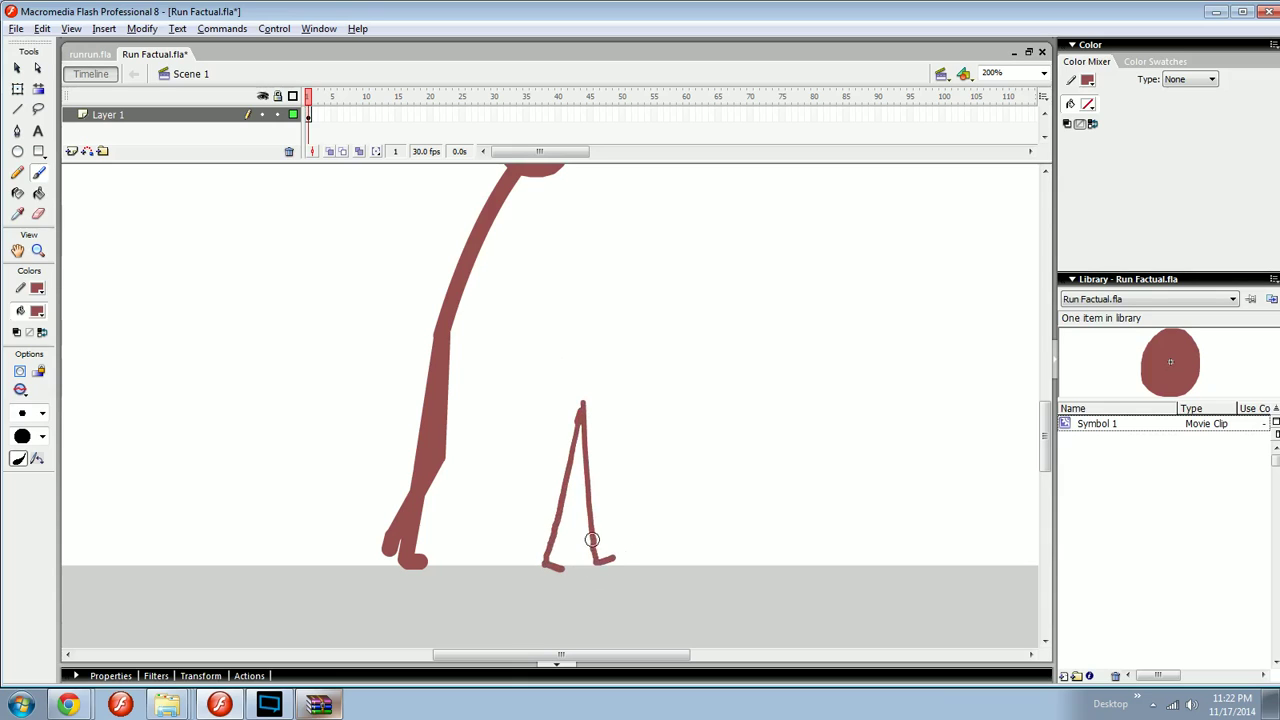
{"action": "left_click_drag", "start_coordinate": [752, 330], "coordinate": [486, 617]}
{"action": "key", "text": "F8"}
{"action": "key", "text": "Return"}
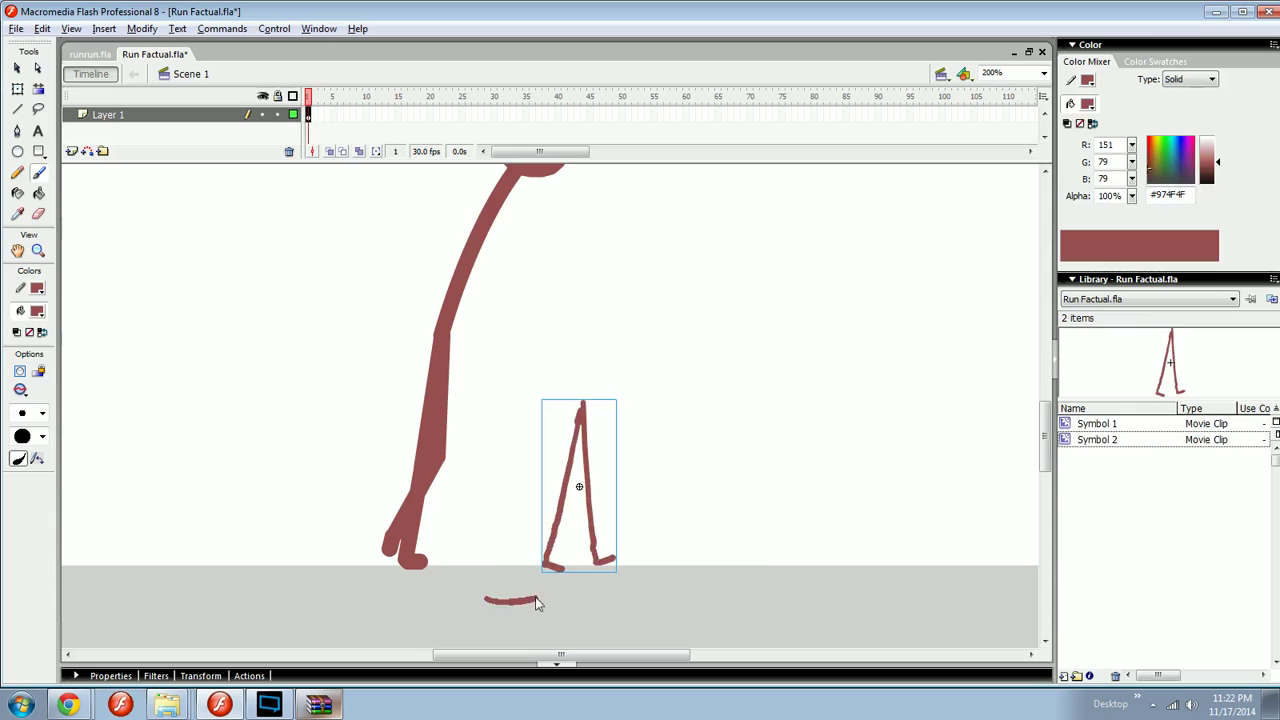
{"action": "key", "text": "ctrl+z"}
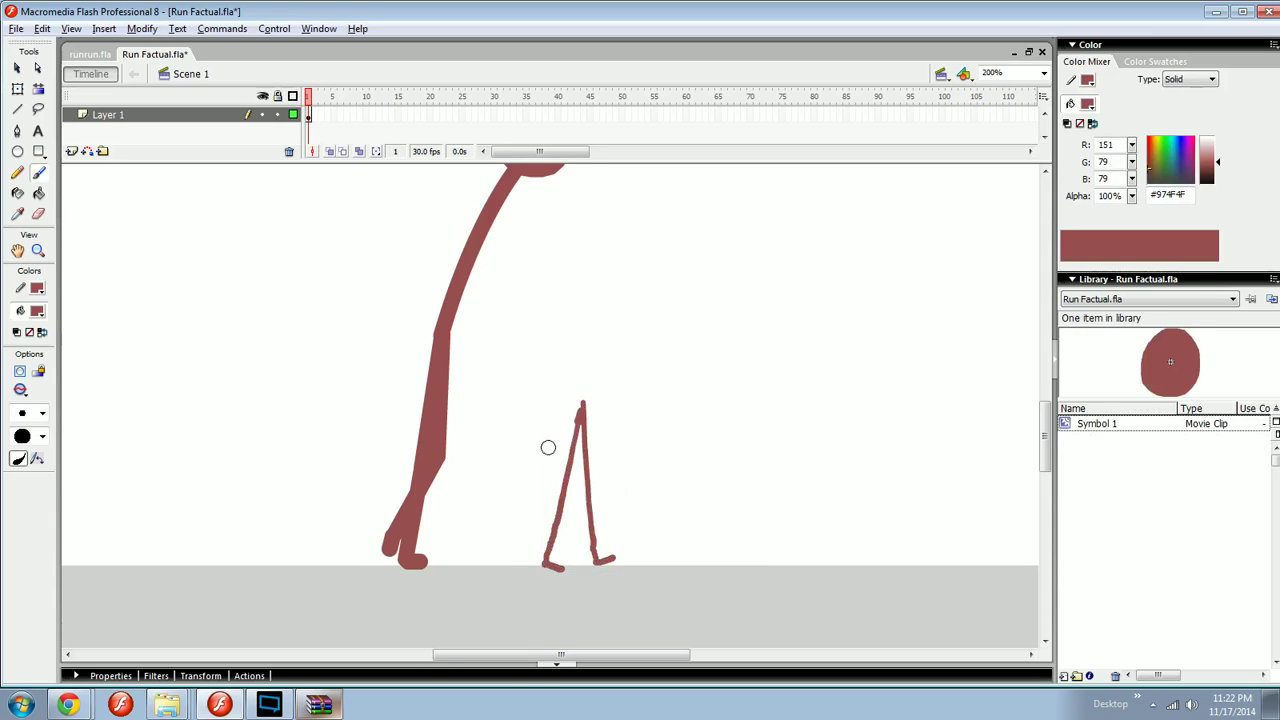
- Delete the sketched example legs beside the figure
{"action": "mouse_move", "coordinate": [549, 448]}
{"action": "left_mouse_down"}
{"action": "mouse_move", "coordinate": [626, 456]}
{"action": "mouse_move", "coordinate": [583, 517]}
{"action": "mouse_move", "coordinate": [600, 517]}
{"action": "mouse_move", "coordinate": [611, 451]}
{"action": "mouse_move", "coordinate": [575, 431]}
{"action": "mouse_move", "coordinate": [864, 435]}
{"action": "left_mouse_up"}
{"action": "left_click", "coordinate": [655, 448], "text": "ctrl"}
{"action": "key", "text": "Delete"}
{"action": "left_click_drag", "start_coordinate": [864, 435], "coordinate": [721, 425]}
{"action": "mouse_move", "coordinate": [721, 404]}
{"action": "left_mouse_down"}
{"action": "mouse_move", "coordinate": [740, 422]}
{"action": "mouse_move", "coordinate": [715, 449]}
{"action": "left_mouse_up"}
{"action": "left_click_drag", "start_coordinate": [743, 448], "coordinate": [674, 499]}
{"action": "key", "text": "ctrl+z"}
{"action": "left_click_drag", "start_coordinate": [646, 449], "coordinate": [654, 497]}
{"action": "mouse_move", "coordinate": [650, 448]}
{"action": "left_mouse_down"}
{"action": "mouse_move", "coordinate": [648, 517]}
{"action": "mouse_move", "coordinate": [762, 517]}
{"action": "left_mouse_up"}
{"action": "key", "text": "k"}
{"action": "left_click", "coordinate": [666, 486]}
{"action": "key", "text": "b"}
{"action": "right_click", "coordinate": [672, 481]}
{"action": "key", "text": "ctrl+z"}
{"action": "key", "text": "ctrl+z"}
{"action": "key", "text": "ctrl+z"}
{"action": "key", "text": "ctrl+z"}
{"action": "left_click_drag", "start_coordinate": [622, 492], "coordinate": [702, 528]}
{"action": "mouse_move", "coordinate": [656, 502]}
{"action": "left_mouse_down"}
{"action": "mouse_move", "coordinate": [682, 508]}
{"action": "mouse_move", "coordinate": [660, 476]}
{"action": "mouse_move", "coordinate": [650, 495]}
{"action": "left_mouse_up"}
- Select the whole stick figure on frame 1 and shift it slightly to the left on the stage
{"action": "key", "text": "n"}
{"action": "key", "text": "ctrl+a"}
{"action": "key", "text": "ctrl+minus"}
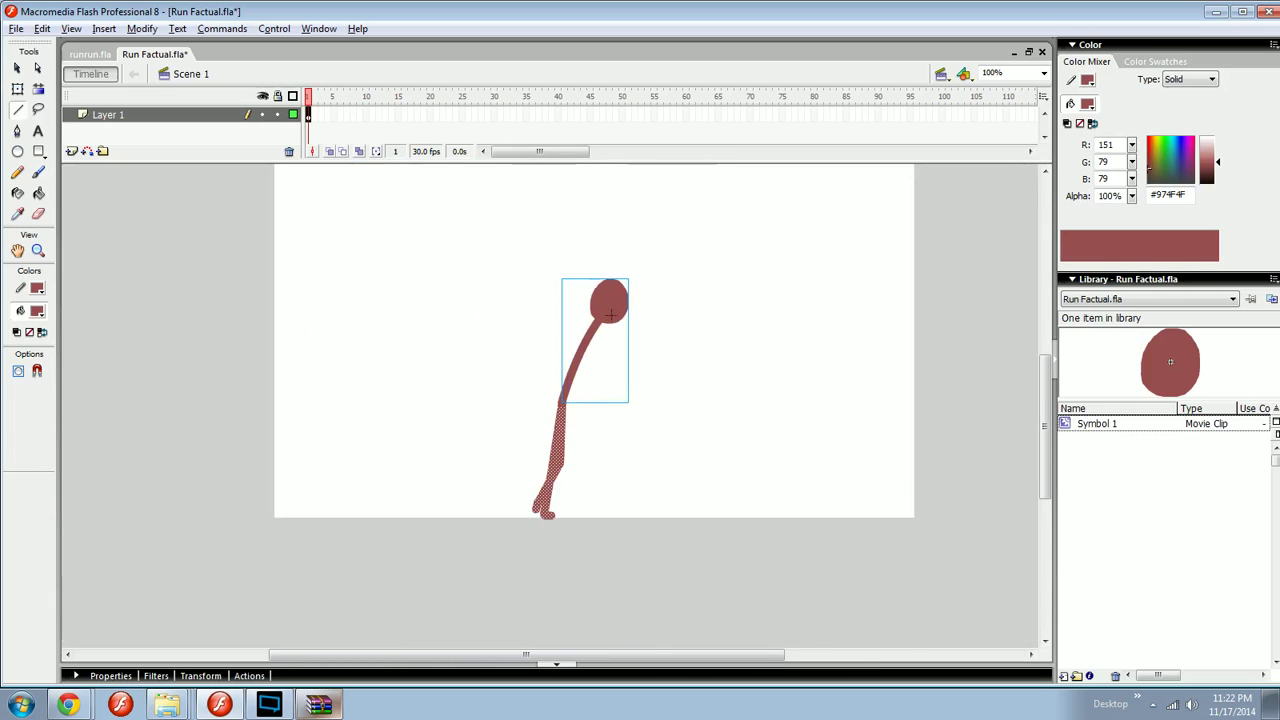
{"action": "left_click", "coordinate": [597, 314], "text": "ctrl"}
{"action": "left_click", "coordinate": [627, 331], "text": "ctrl"}
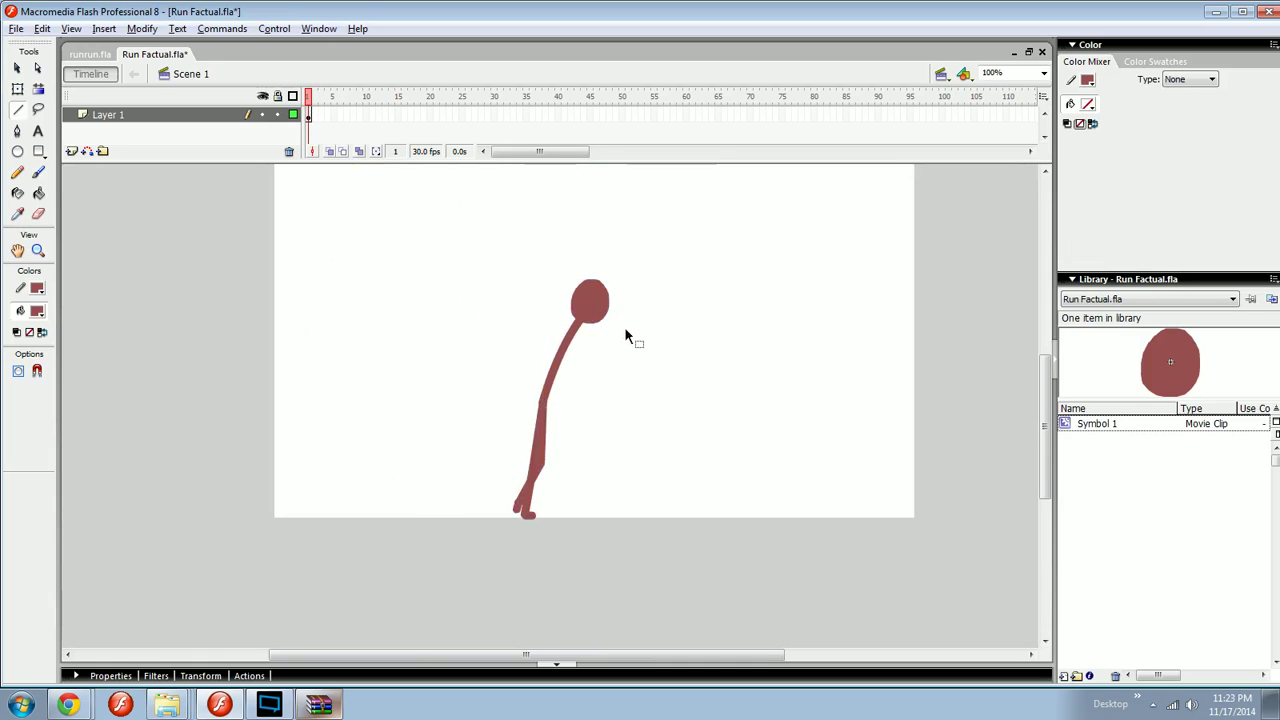
- Insert a blank keyframe at frame 2 and paste the head-and-body symbol from frame 1 in place
{"action": "key", "text": "ctrl+equal"}
{"action": "left_click_drag", "start_coordinate": [611, 390], "coordinate": [684, 426]}
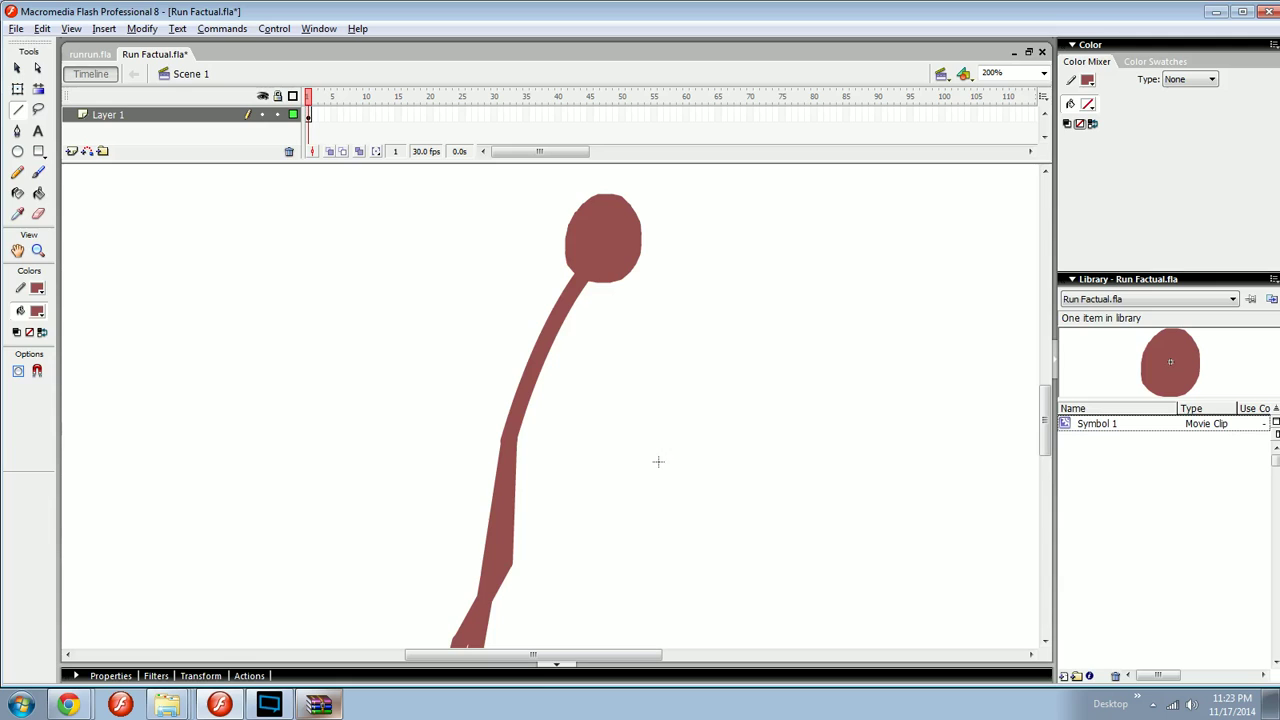
{"action": "left_click_drag", "start_coordinate": [588, 484], "coordinate": [606, 434]}
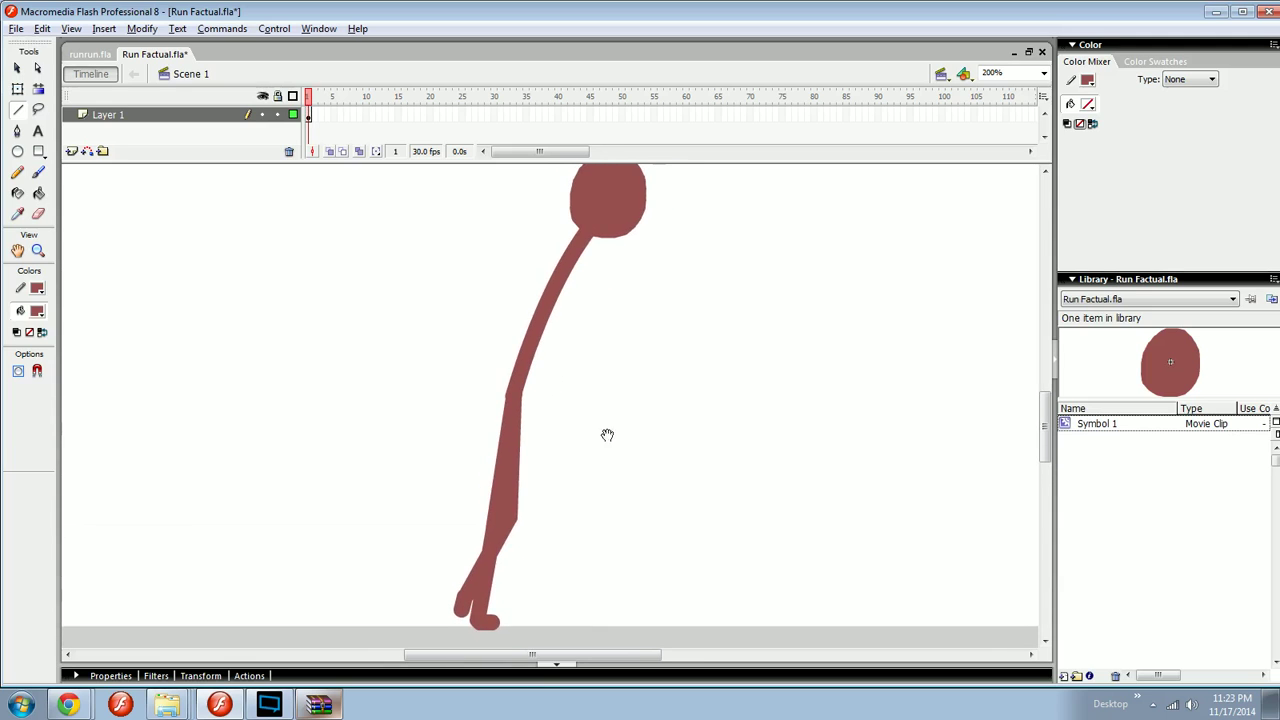
{"action": "left_click_drag", "start_coordinate": [664, 379], "coordinate": [551, 204]}
{"action": "left_click_drag", "start_coordinate": [629, 411], "coordinate": [626, 346]}
{"action": "left_click", "coordinate": [634, 436], "text": "ctrl"}
{"action": "key", "text": "F7"}
{"action": "left_click_drag", "start_coordinate": [618, 411], "coordinate": [631, 440]}
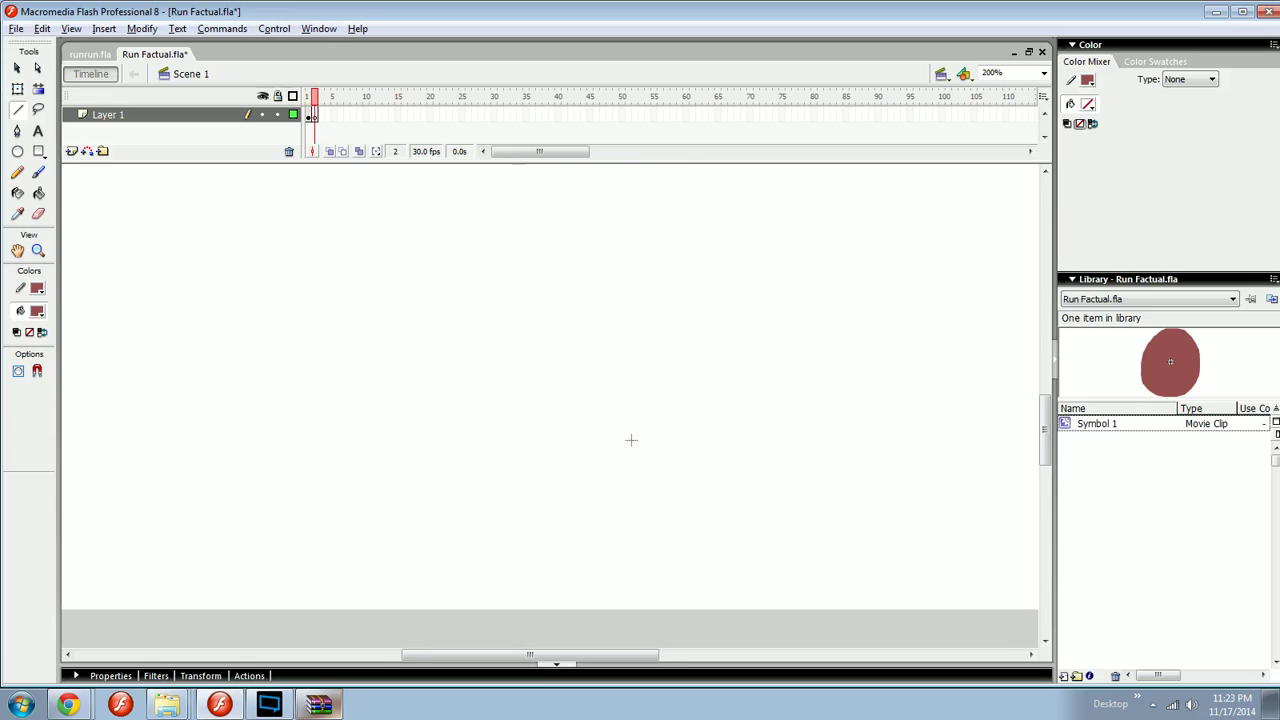
{"action": "key", "text": "ctrl+shift+v"}
{"action": "left_click_drag", "start_coordinate": [610, 335], "coordinate": [597, 448]}
{"action": "key", "text": "v"}
{"action": "left_click_drag", "start_coordinate": [626, 337], "coordinate": [520, 344]}
- Sketch example motion paths with arrowheads beside the body using the Brush tool, an up-and-down stroke and an oval loop
{"action": "key", "text": "b"}
{"action": "left_click_drag", "start_coordinate": [664, 330], "coordinate": [666, 266]}
{"action": "key", "text": "ctrl+z"}
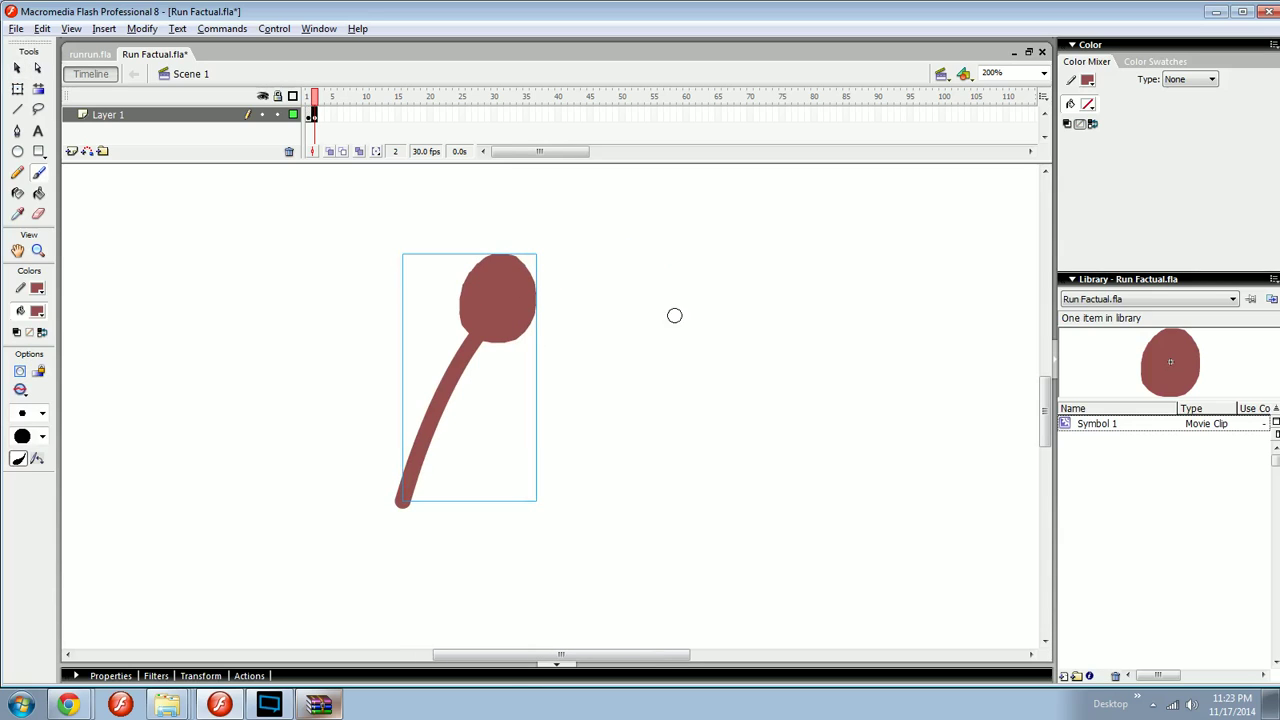
{"action": "left_click_drag", "start_coordinate": [675, 328], "coordinate": [682, 250]}
{"action": "left_click_drag", "start_coordinate": [686, 316], "coordinate": [687, 322]}
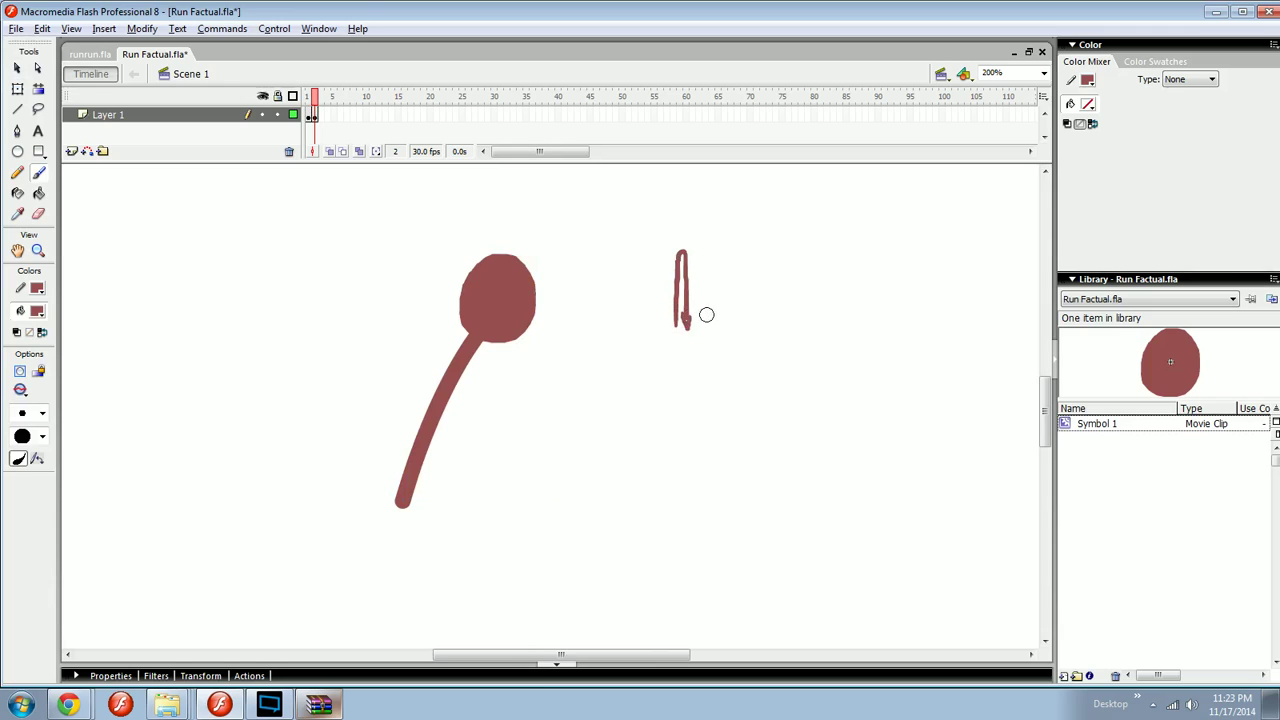
{"action": "key", "text": "ctrl+z"}
{"action": "mouse_move", "coordinate": [720, 269]}
{"action": "left_mouse_down"}
{"action": "mouse_move", "coordinate": [672, 318]}
{"action": "mouse_move", "coordinate": [742, 298]}
{"action": "mouse_move", "coordinate": [712, 266]}
{"action": "mouse_move", "coordinate": [735, 322]}
{"action": "left_mouse_up"}
{"action": "key", "text": "ctrl+z"}
{"action": "key", "text": "ctrl+z"}
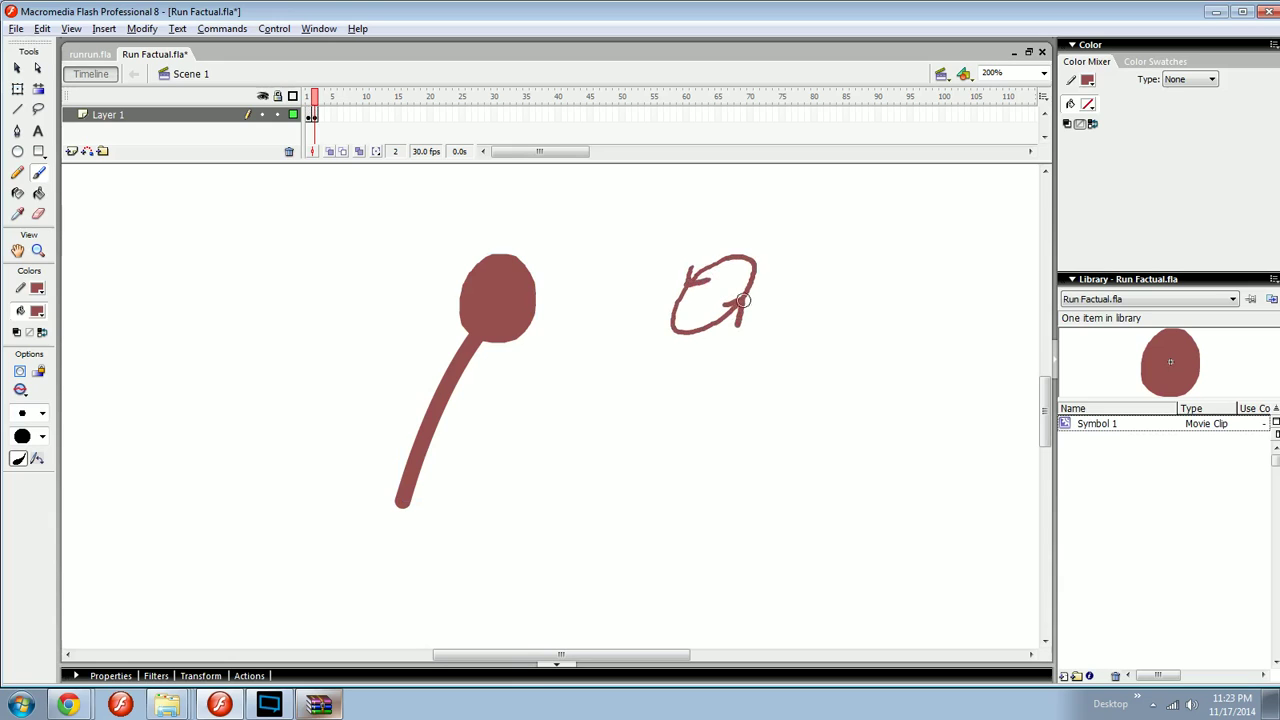
- Delete the oval motion-path sketch beside the body
{"action": "left_click_drag", "start_coordinate": [771, 218], "coordinate": [625, 374]}
{"action": "key", "text": "ctrl+z"}
{"action": "key", "text": "Delete"}
- Turn on onion skinning so frame 1 shows faintly behind frame 2
{"action": "left_click_drag", "start_coordinate": [536, 344], "coordinate": [625, 329]}
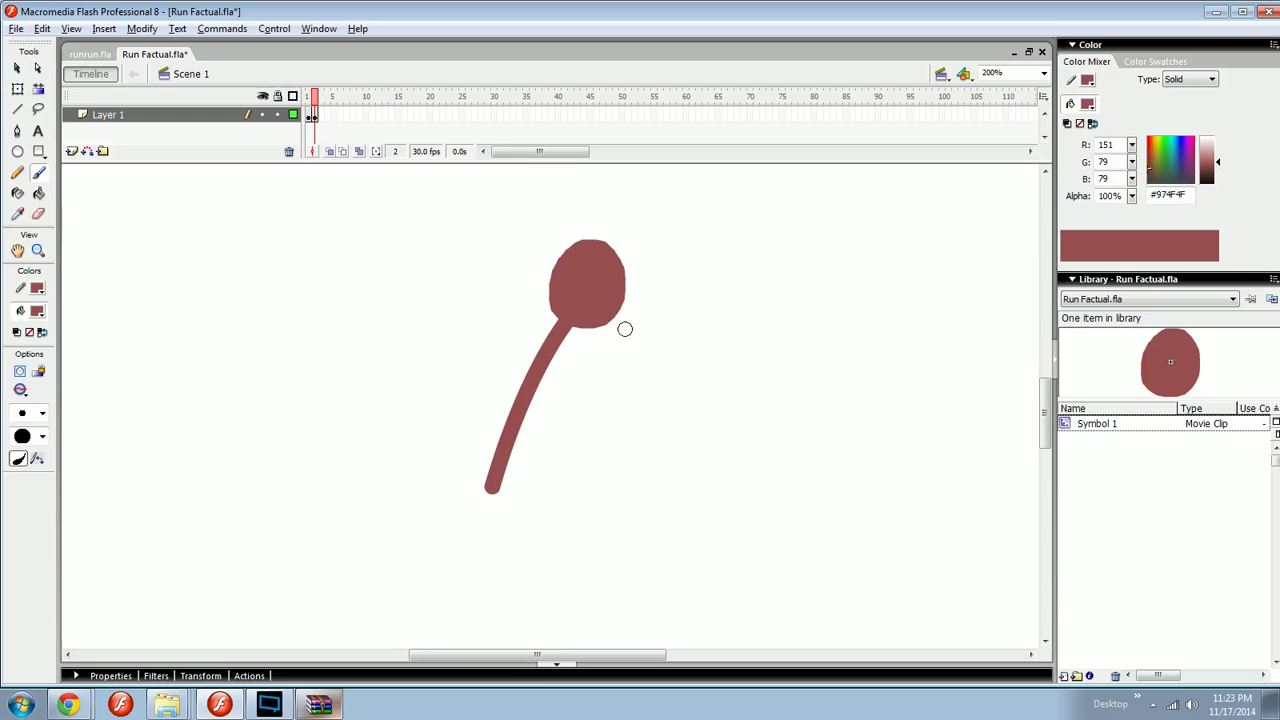
{"action": "key", "text": "v"}
{"action": "left_click", "coordinate": [332, 150]}
{"action": "key", "text": "b"}
{"action": "key", "text": "v"}
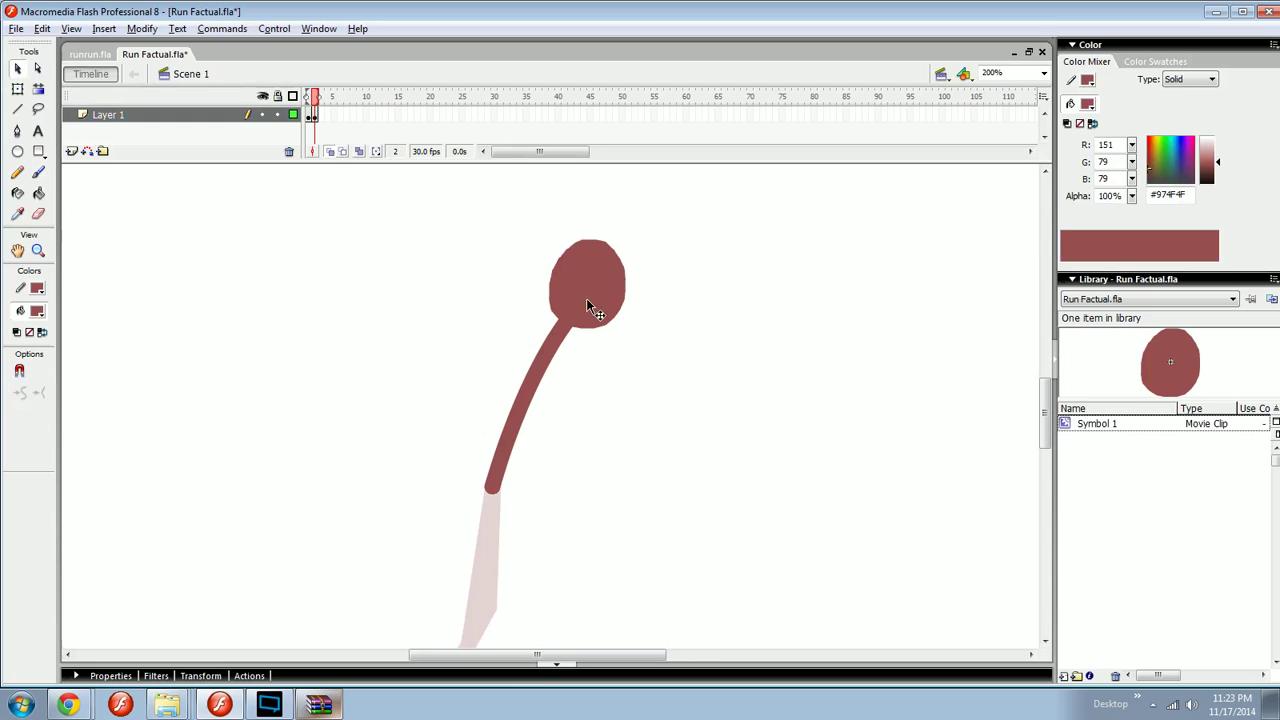
- Rotate the head and body slightly forward about the hip on frame 2 with the Free Transform tool
{"action": "left_click", "coordinate": [588, 305]}
{"action": "key", "text": "q"}
{"action": "left_click_drag", "start_coordinate": [641, 238], "coordinate": [642, 239]}
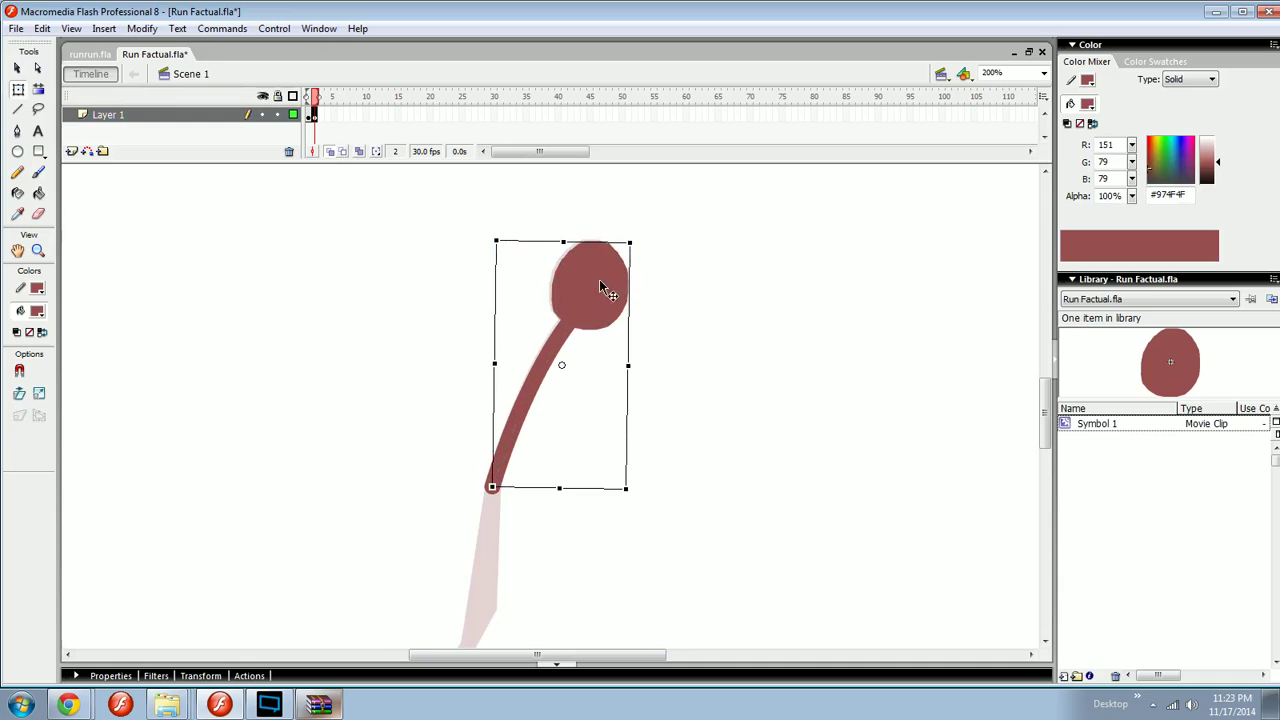
{"action": "left_click_drag", "start_coordinate": [599, 279], "coordinate": [654, 278]}
{"action": "left_click", "coordinate": [638, 290]}
{"action": "left_click", "coordinate": [518, 448]}
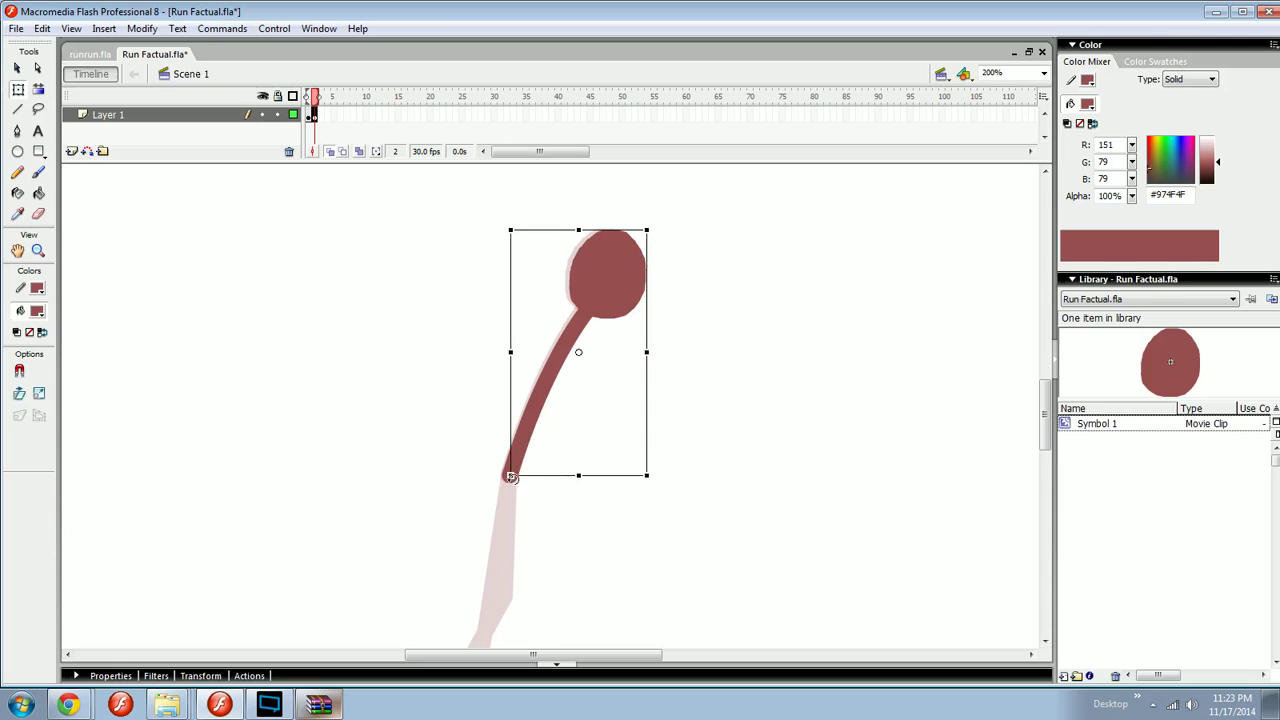
{"action": "left_click_drag", "start_coordinate": [511, 476], "coordinate": [509, 477]}
{"action": "left_click", "coordinate": [509, 491]}
{"action": "left_click_drag", "start_coordinate": [509, 525], "coordinate": [547, 494]}
- Nudge the head and body on frame 2 slightly to line up with the onion-skinned hip
{"action": "key", "text": "n"}
{"action": "key", "text": "v"}
{"action": "key", "text": "ctrl+a"}
{"action": "left_click_drag", "start_coordinate": [624, 306], "coordinate": [620, 308]}
{"action": "left_click", "coordinate": [620, 311]}
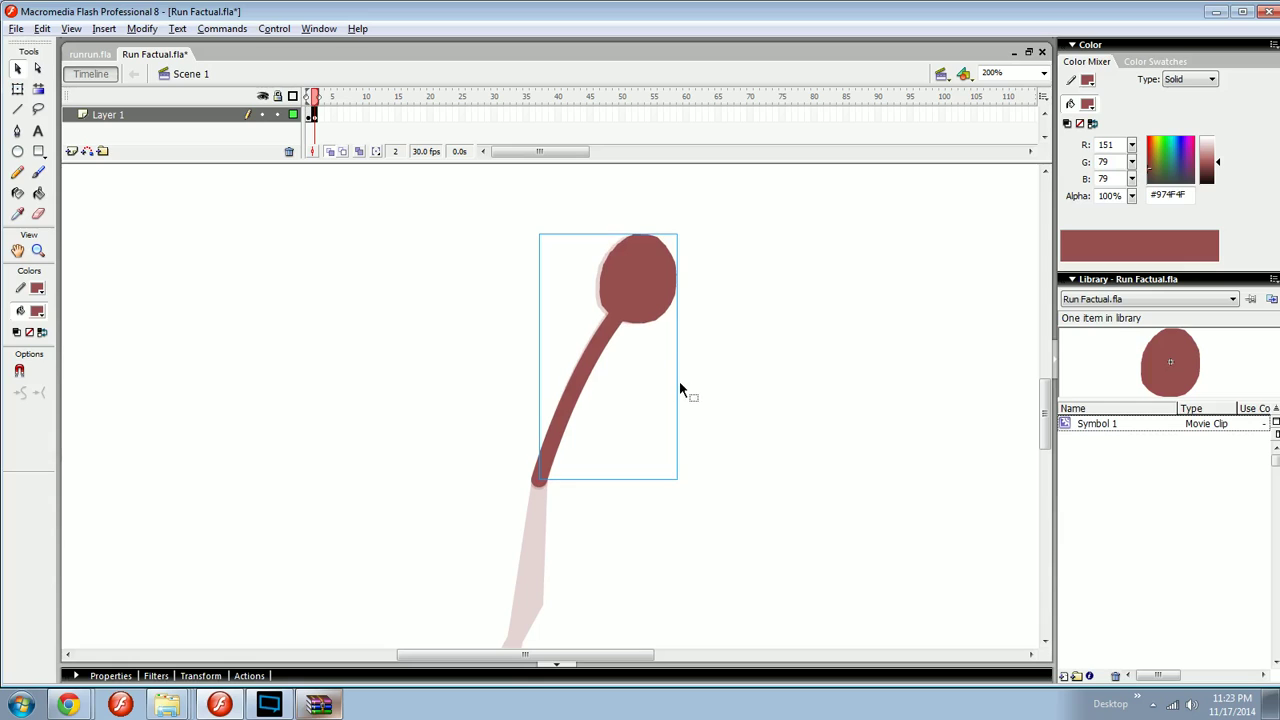
{"action": "left_click", "coordinate": [679, 386]}
{"action": "left_click_drag", "start_coordinate": [584, 371], "coordinate": [594, 293]}
- Draw the front leg on frame 2 with its knee forward, shin angled back and a short raised foot, and compare it with frame 1
{"action": "key", "text": "n"}
{"action": "scroll", "coordinate": [566, 383], "scroll_direction": "down", "scroll_amount": 3}
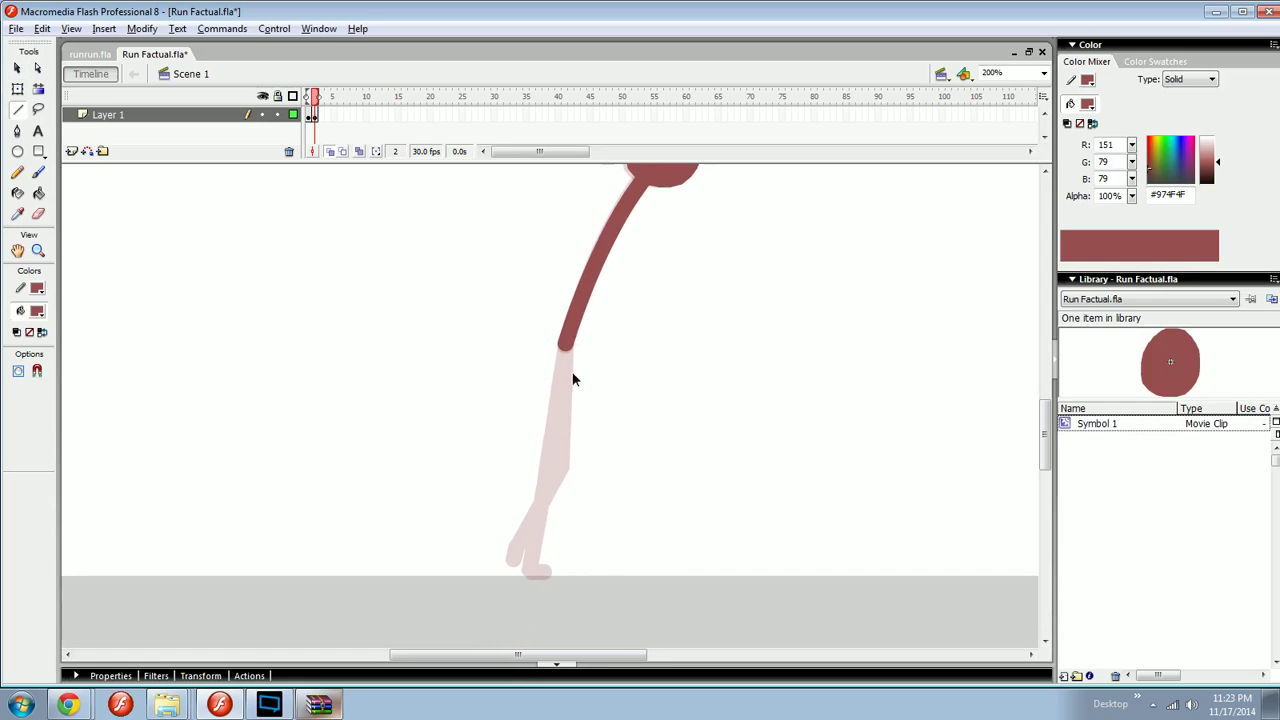
{"action": "mouse_move", "coordinate": [588, 460]}
{"action": "left_mouse_down"}
{"action": "mouse_move", "coordinate": [508, 531]}
{"action": "mouse_move", "coordinate": [517, 540]}
{"action": "mouse_move", "coordinate": [612, 458]}
{"action": "left_mouse_up"}
{"action": "left_click_drag", "start_coordinate": [584, 515], "coordinate": [573, 536]}
{"action": "left_click_drag", "start_coordinate": [573, 536], "coordinate": [592, 548]}
{"action": "key", "text": "comma"}
{"action": "key", "text": "period"}
{"action": "key", "text": "comma"}
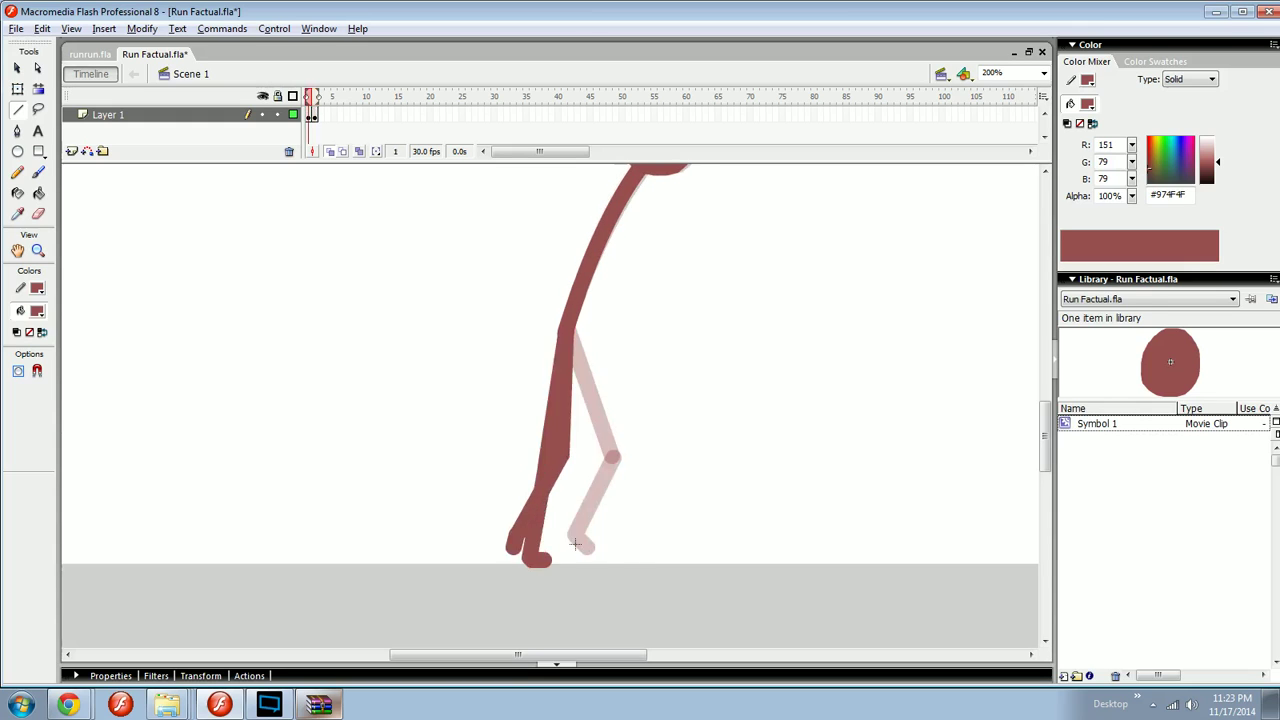
{"action": "key", "text": "period"}
{"action": "key", "text": "comma"}
{"action": "key", "text": "period"}
{"action": "left_click_drag", "start_coordinate": [549, 531], "coordinate": [575, 527]}
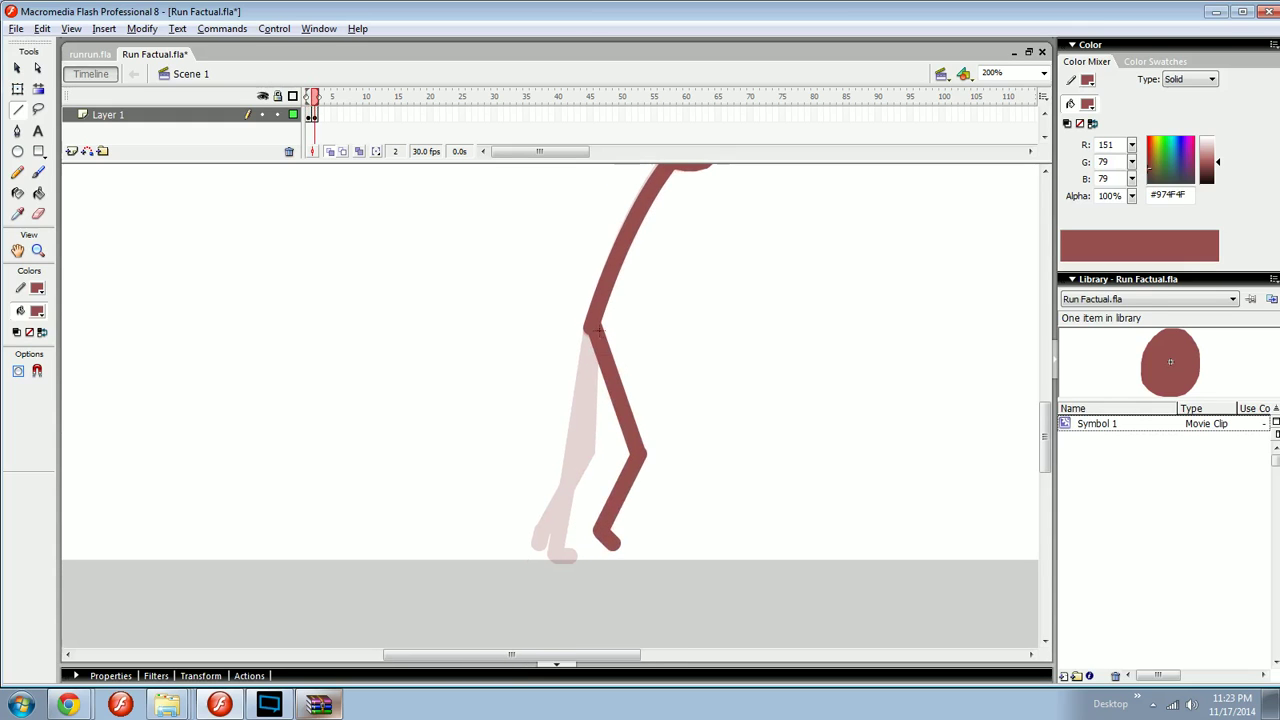
- Raise the front leg's knee slightly and draw a straight back leg slanting backward from the hip
{"action": "left_click_drag", "start_coordinate": [641, 464], "coordinate": [642, 440]}
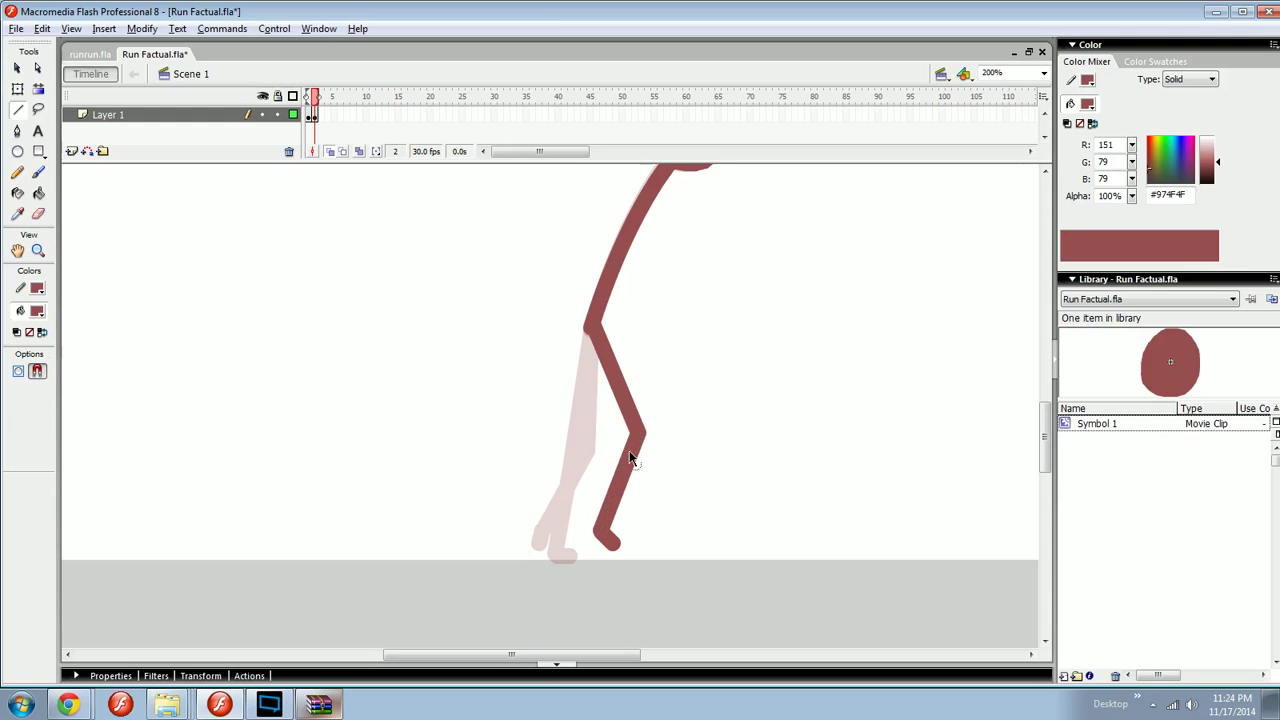
{"action": "left_click_drag", "start_coordinate": [606, 429], "coordinate": [631, 432]}
{"action": "left_click_drag", "start_coordinate": [617, 330], "coordinate": [510, 526]}
- Select the whole frame 2 figure and nudge it down three steps
{"action": "key", "text": "ctrl+a"}
{"action": "left_click_drag", "start_coordinate": [676, 344], "coordinate": [630, 416]}
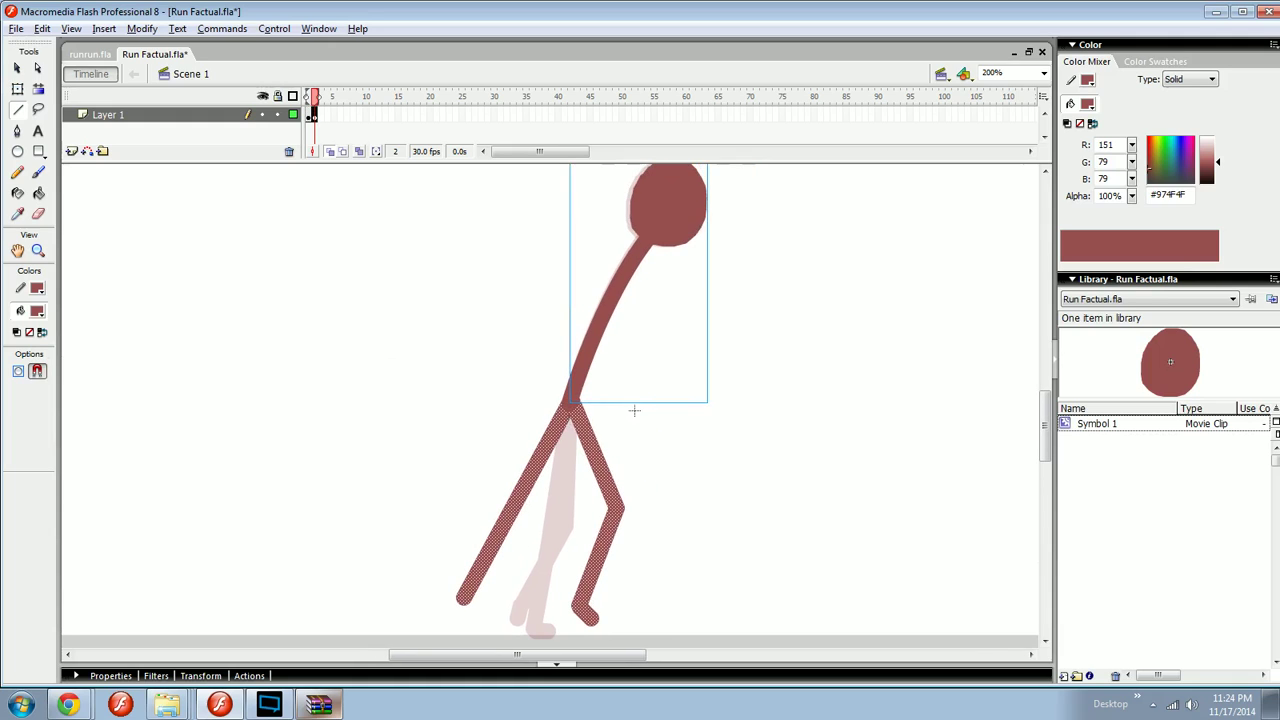
{"action": "key", "text": "Down"}
{"action": "key", "text": "Down"}
{"action": "key", "text": "Down"}
{"action": "left_click", "coordinate": [636, 416], "text": "ctrl"}
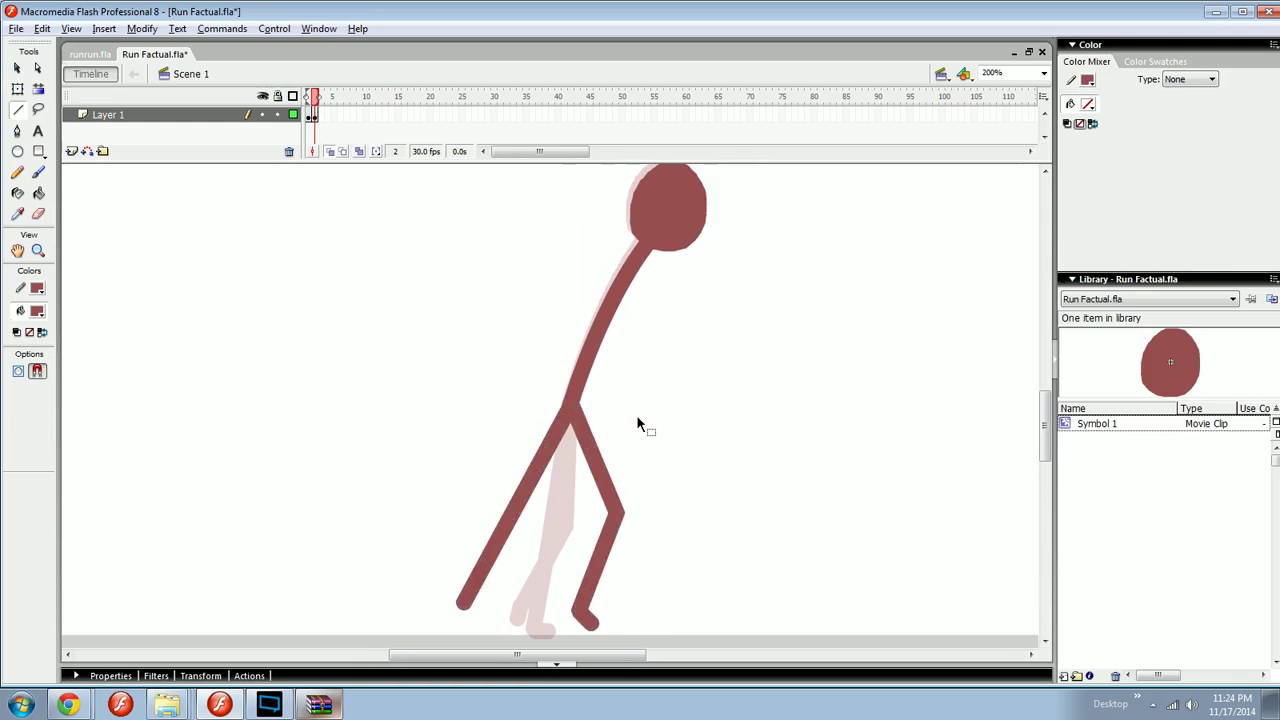
- Try curving the straight back leg by pulling its middle with the Selection tool
{"action": "left_click_drag", "start_coordinate": [634, 424], "coordinate": [668, 383]}
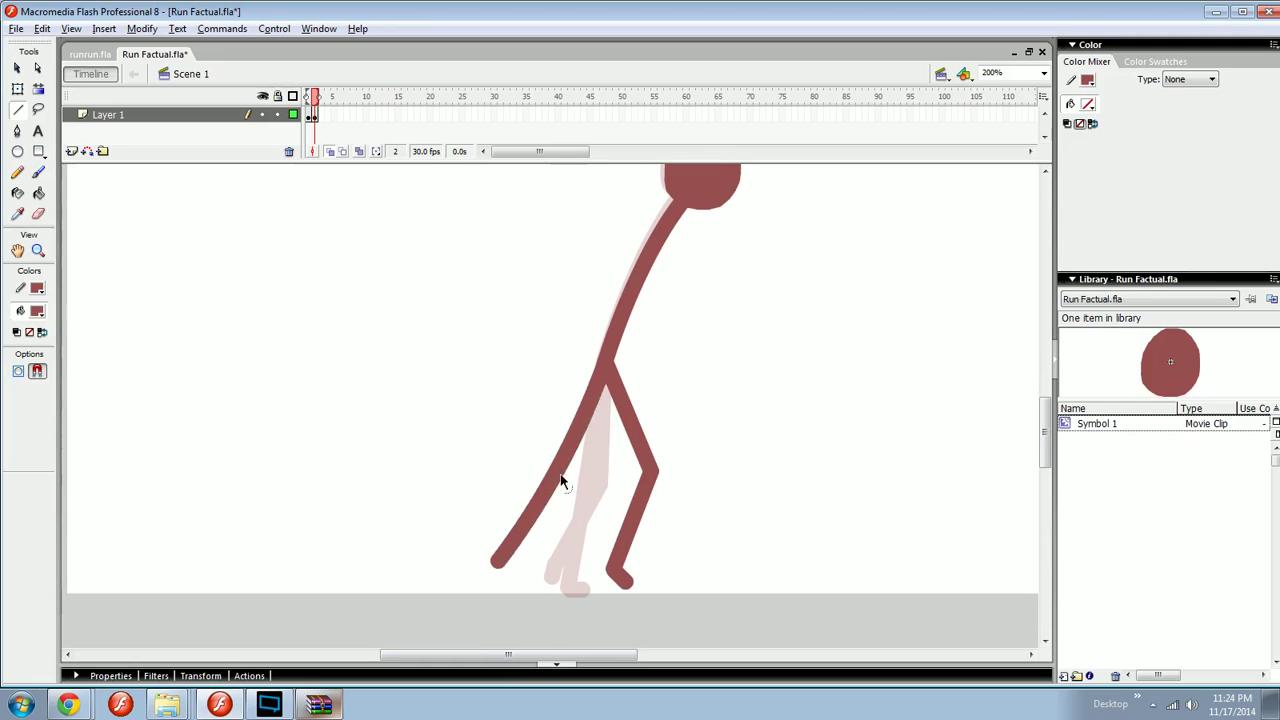
{"action": "key", "text": "v"}
{"action": "left_click", "coordinate": [546, 474]}
{"action": "left_click", "coordinate": [558, 483]}
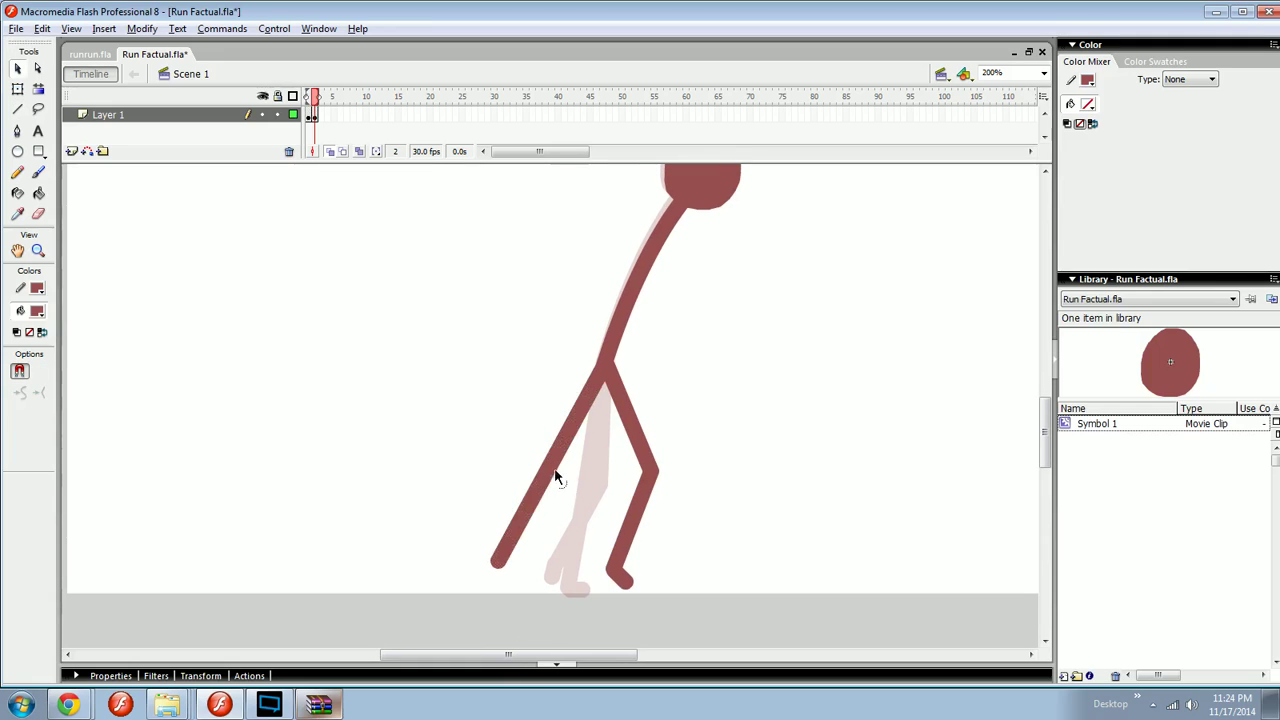
{"action": "left_click", "coordinate": [554, 475]}
{"action": "left_click_drag", "start_coordinate": [557, 472], "coordinate": [617, 470]}
- Draw a separate slanted example line behind the figure and try curving it and moving its end
{"action": "key", "text": "n"}
{"action": "left_click_drag", "start_coordinate": [502, 418], "coordinate": [610, 421]}
{"action": "mouse_move", "coordinate": [414, 425]}
{"action": "left_mouse_down"}
{"action": "mouse_move", "coordinate": [694, 325]}
{"action": "mouse_move", "coordinate": [689, 300]}
{"action": "left_mouse_up"}
{"action": "key", "text": "v"}
{"action": "mouse_move", "coordinate": [580, 354]}
{"action": "left_mouse_down"}
{"action": "mouse_move", "coordinate": [600, 412]}
{"action": "mouse_move", "coordinate": [514, 406]}
{"action": "mouse_move", "coordinate": [531, 457]}
{"action": "left_mouse_up"}
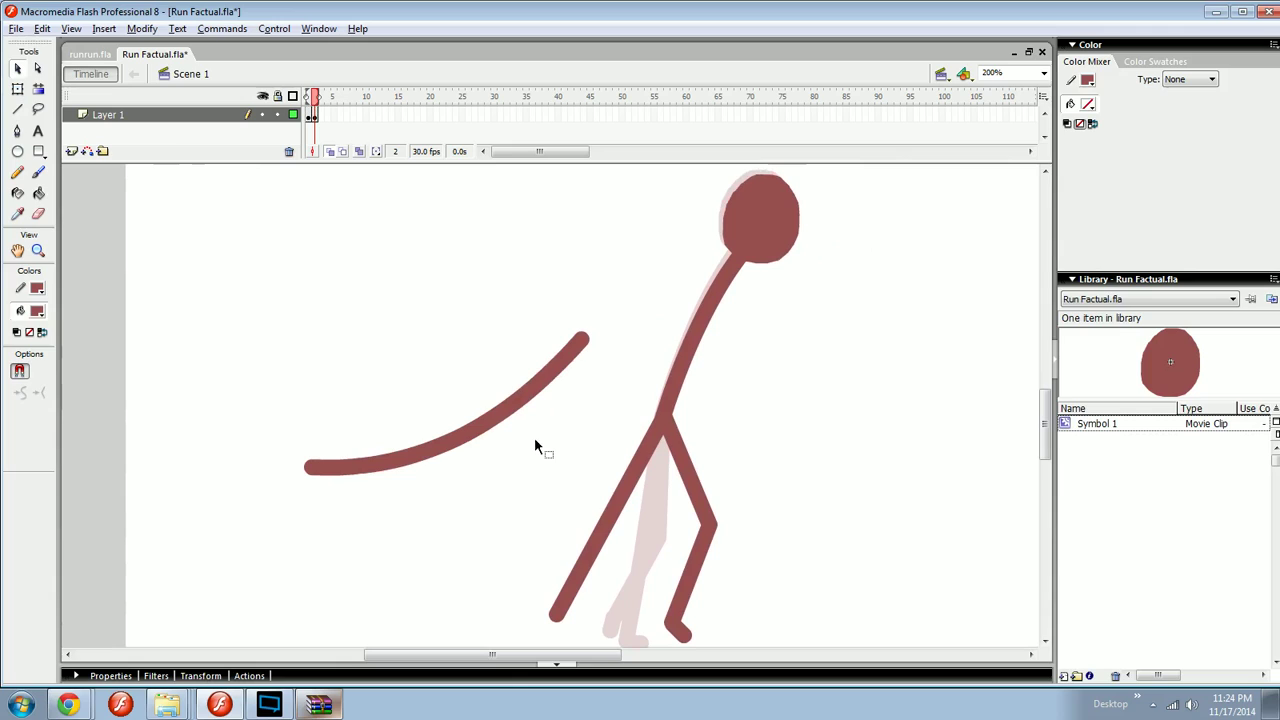
{"action": "key", "text": "ctrl+z"}
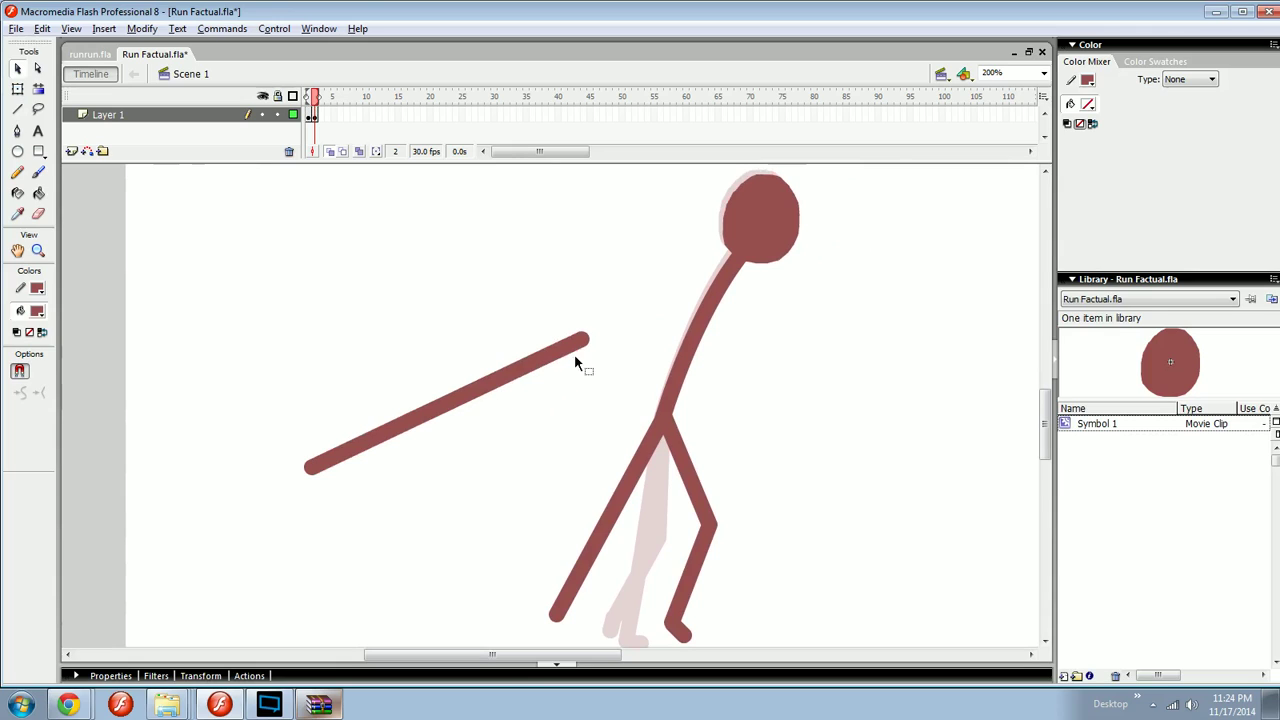
{"action": "left_click_drag", "start_coordinate": [588, 347], "coordinate": [471, 518]}
{"action": "key", "text": "ctrl+z"}
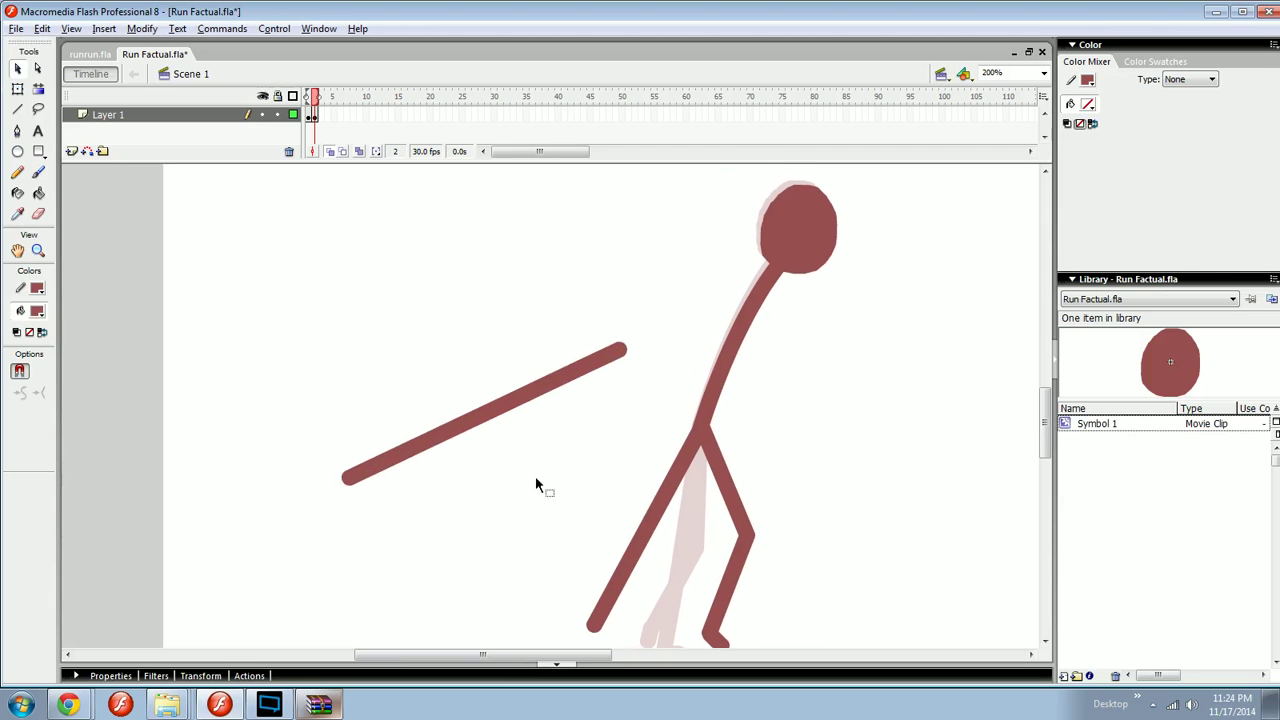
- Try reshaping the back leg by moving its lower end and pulling its middle, undoing each attempt
{"action": "left_click_drag", "start_coordinate": [654, 417], "coordinate": [616, 352]}
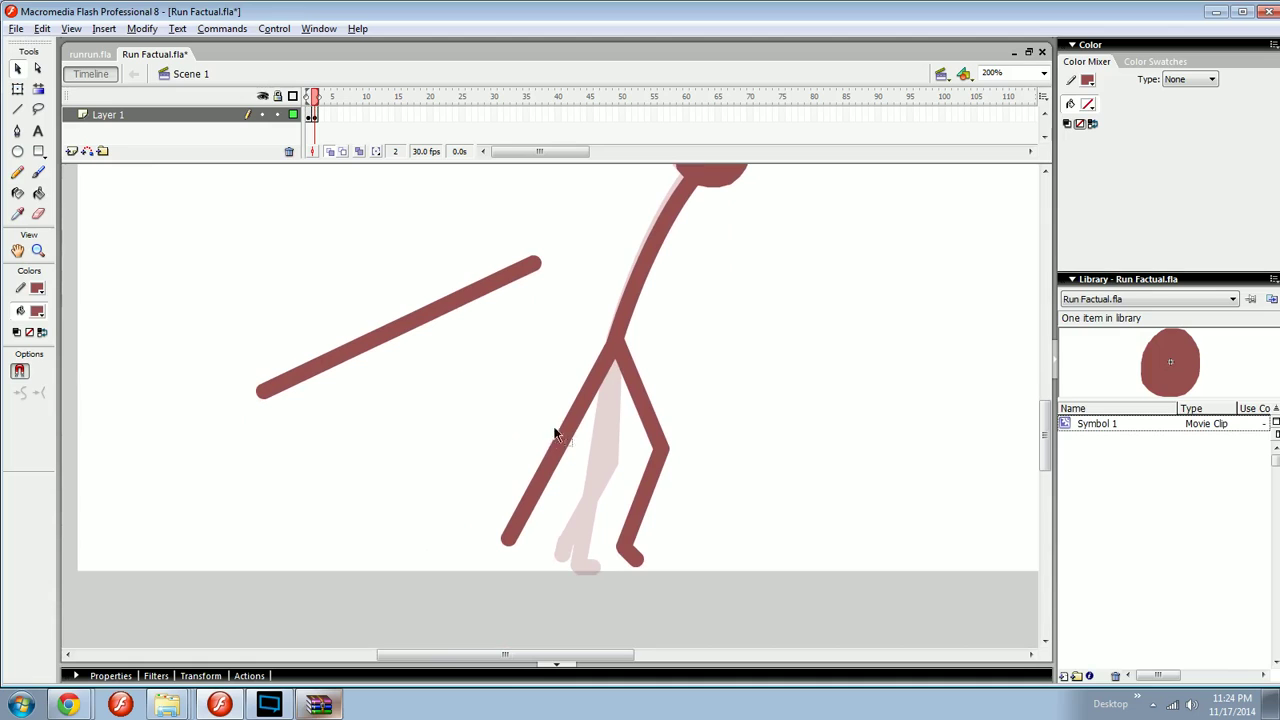
{"action": "left_click", "coordinate": [565, 445]}
{"action": "left_click", "coordinate": [575, 460]}
{"action": "left_click_drag", "start_coordinate": [506, 534], "coordinate": [449, 422]}
{"action": "key", "text": "ctrl+z"}
{"action": "left_click_drag", "start_coordinate": [560, 457], "coordinate": [505, 455]}
{"action": "key", "text": "ctrl+z"}
{"action": "left_click_drag", "start_coordinate": [508, 540], "coordinate": [506, 392]}
{"action": "key", "text": "ctrl+z"}
{"action": "left_click_drag", "start_coordinate": [526, 474], "coordinate": [562, 490]}
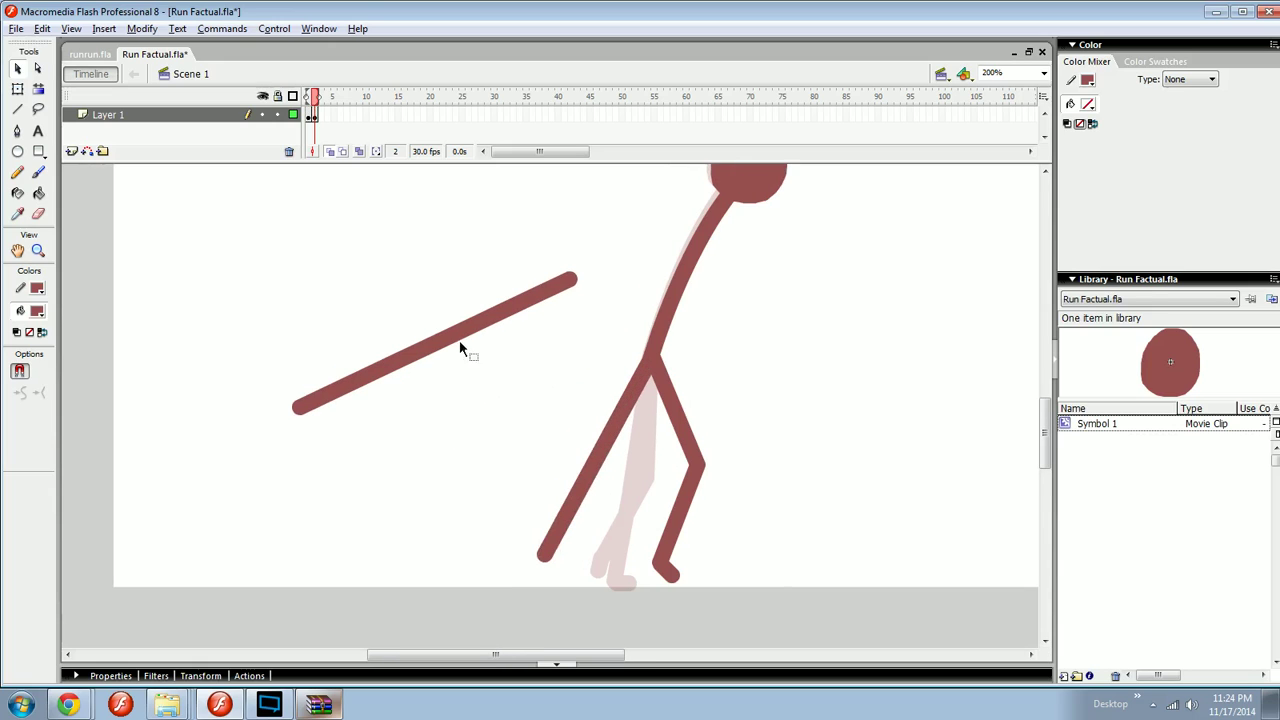
- Delete the slanted example line behind the figure
{"action": "left_click", "coordinate": [462, 336]}
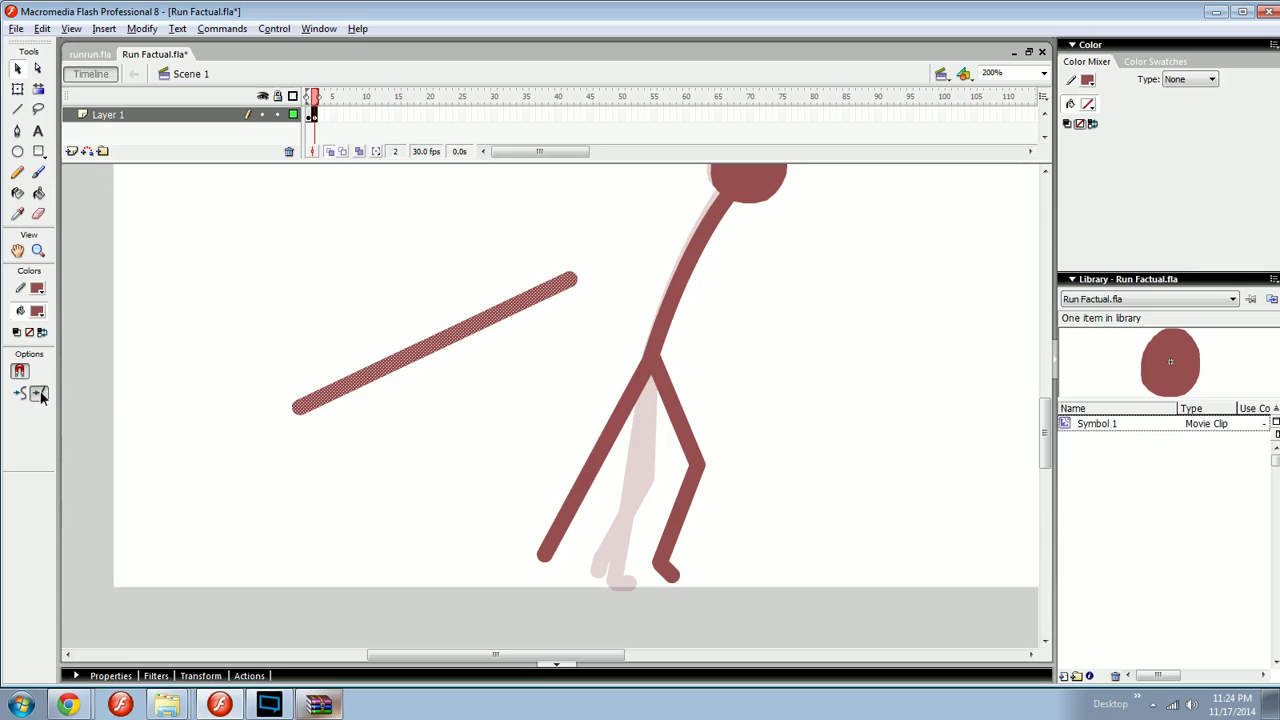
{"action": "left_click", "coordinate": [420, 397]}
{"action": "left_click_drag", "start_coordinate": [297, 411], "coordinate": [325, 459]}
{"action": "left_click", "coordinate": [332, 455]}
{"action": "key", "text": "Delete"}
{"action": "left_click_drag", "start_coordinate": [494, 508], "coordinate": [436, 475]}
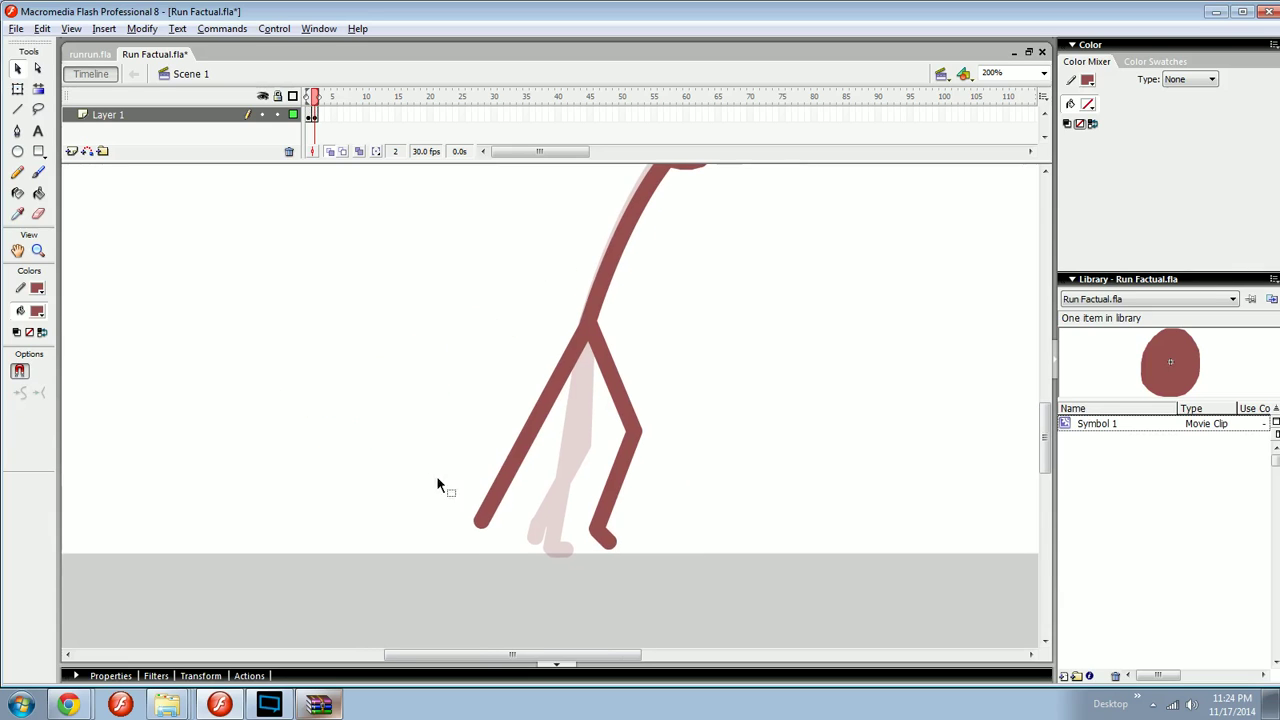
- Extend the back leg's lower end down to the ground line and bend the leg slightly at the knee
{"action": "key", "text": "n"}
{"action": "mouse_move", "coordinate": [504, 525]}
{"action": "left_mouse_down"}
{"action": "mouse_move", "coordinate": [501, 547]}
{"action": "mouse_move", "coordinate": [479, 542]}
{"action": "mouse_move", "coordinate": [536, 512]}
{"action": "mouse_move", "coordinate": [545, 522]}
{"action": "mouse_move", "coordinate": [480, 547]}
{"action": "left_mouse_up"}
{"action": "key", "text": "v"}
{"action": "left_click_drag", "start_coordinate": [522, 462], "coordinate": [535, 457]}
{"action": "key", "text": "n"}
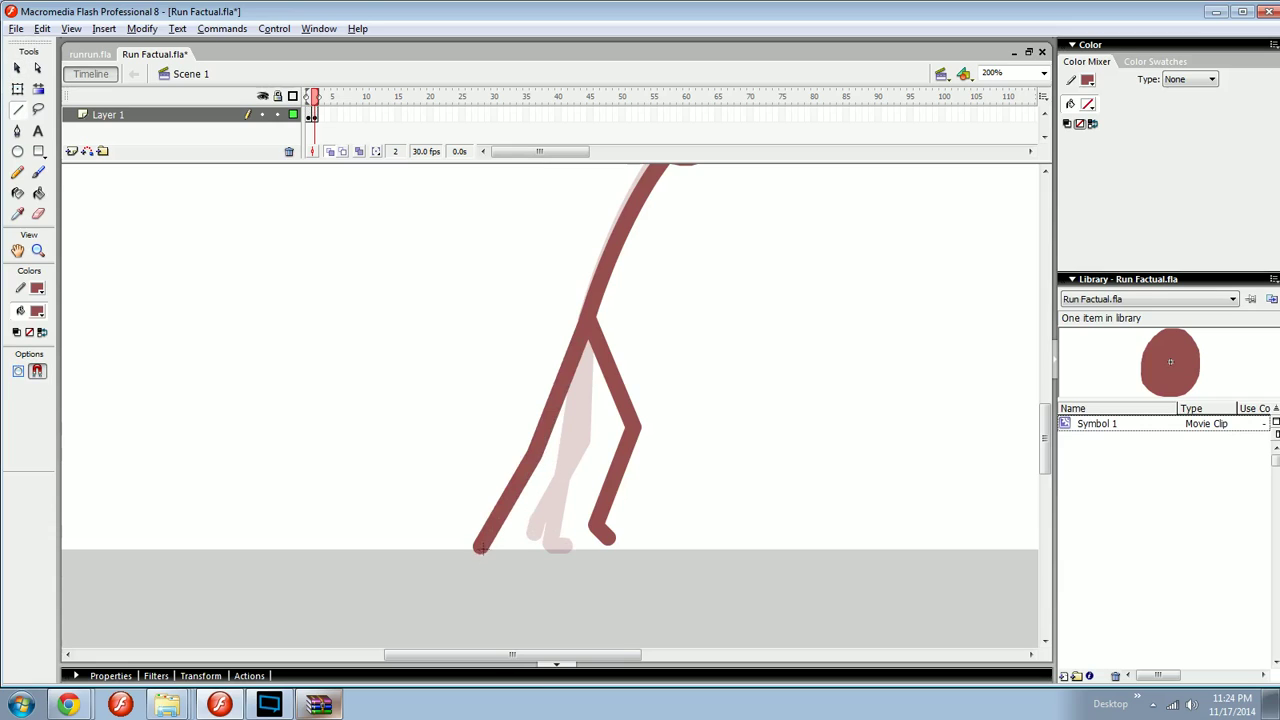
- Add a short flat foot along the ground to the back leg and compare the pose with frame 1
{"action": "key", "text": "ctrl+z"}
{"action": "key", "text": "ctrl+z"}
{"action": "key", "text": "v"}
{"action": "left_click_drag", "start_coordinate": [483, 545], "coordinate": [502, 543]}
{"action": "key", "text": "n"}
{"action": "key", "text": "ctrl+minus"}
{"action": "key", "text": "ctrl+equal"}
{"action": "left_click_drag", "start_coordinate": [573, 509], "coordinate": [647, 537]}
{"action": "key", "text": "comma"}
{"action": "key", "text": "period"}
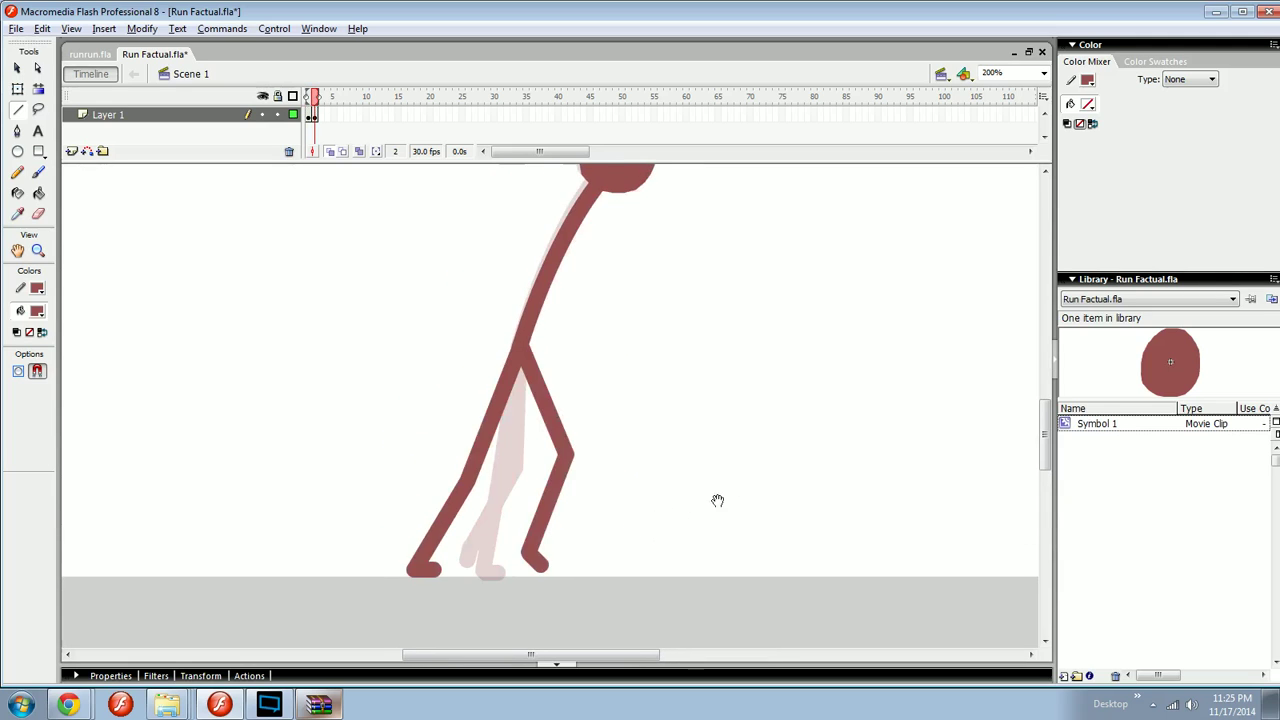
- Draw an example dark red rectangle with no stroke in front of the figure
{"action": "left_click_drag", "start_coordinate": [717, 500], "coordinate": [497, 497]}
{"action": "key", "text": "r"}
{"action": "left_click", "coordinate": [38, 289]}
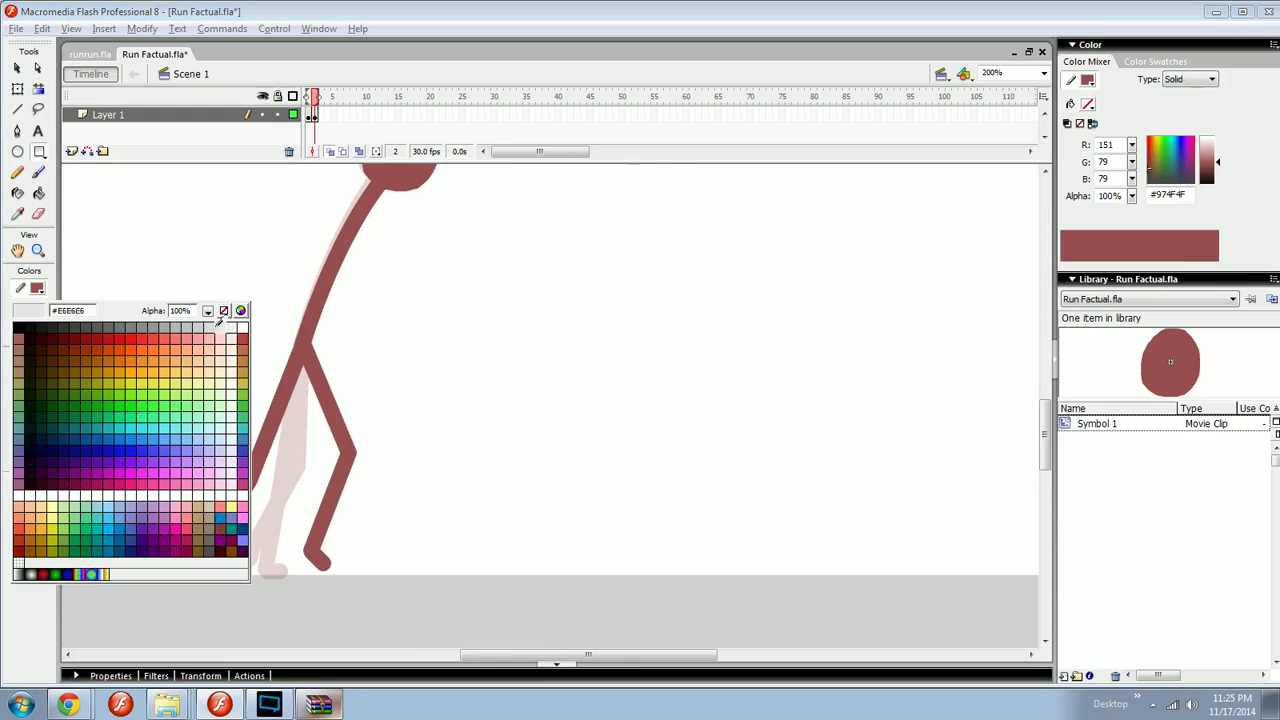
{"action": "left_click", "coordinate": [221, 311]}
{"action": "left_click_drag", "start_coordinate": [631, 295], "coordinate": [765, 450]}
- Try pulling the example rectangle's top edge out of shape, undo it, and delete the rectangle
{"action": "key", "text": "v"}
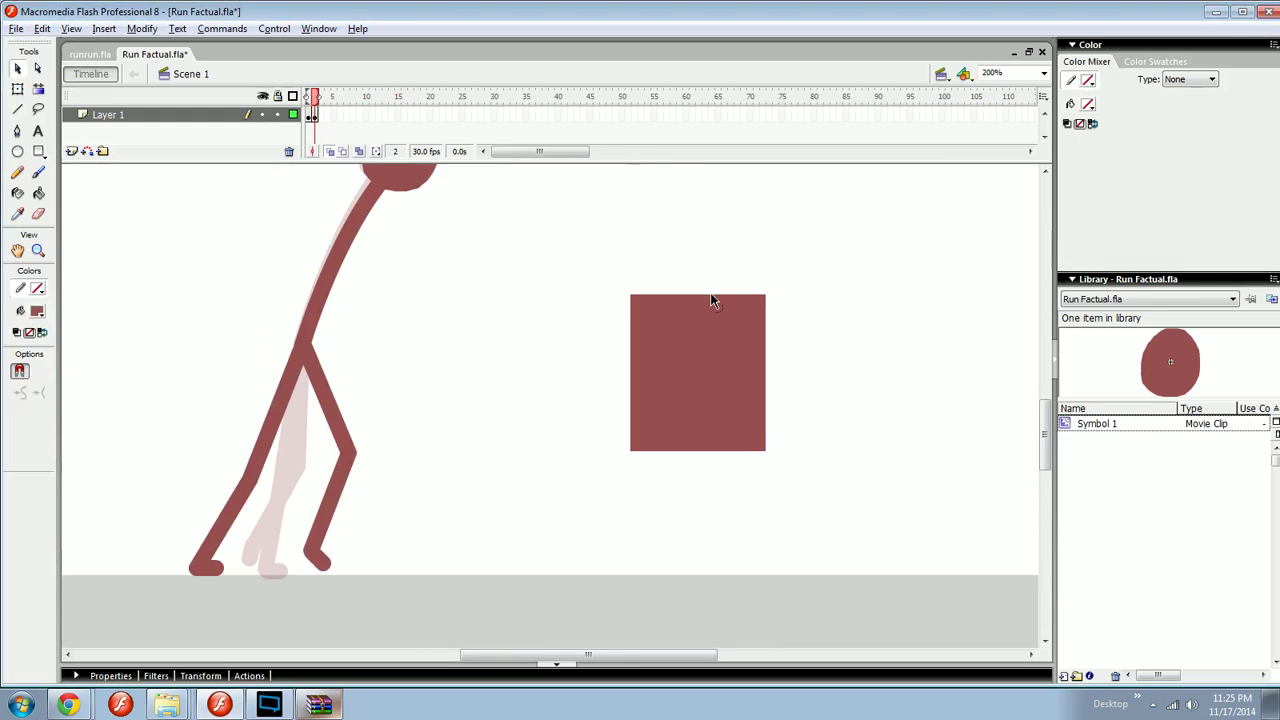
{"action": "left_click_drag", "start_coordinate": [709, 293], "coordinate": [762, 240]}
{"action": "key", "text": "ctrl+z"}
{"action": "left_click", "coordinate": [752, 340]}
{"action": "key", "text": "Delete"}
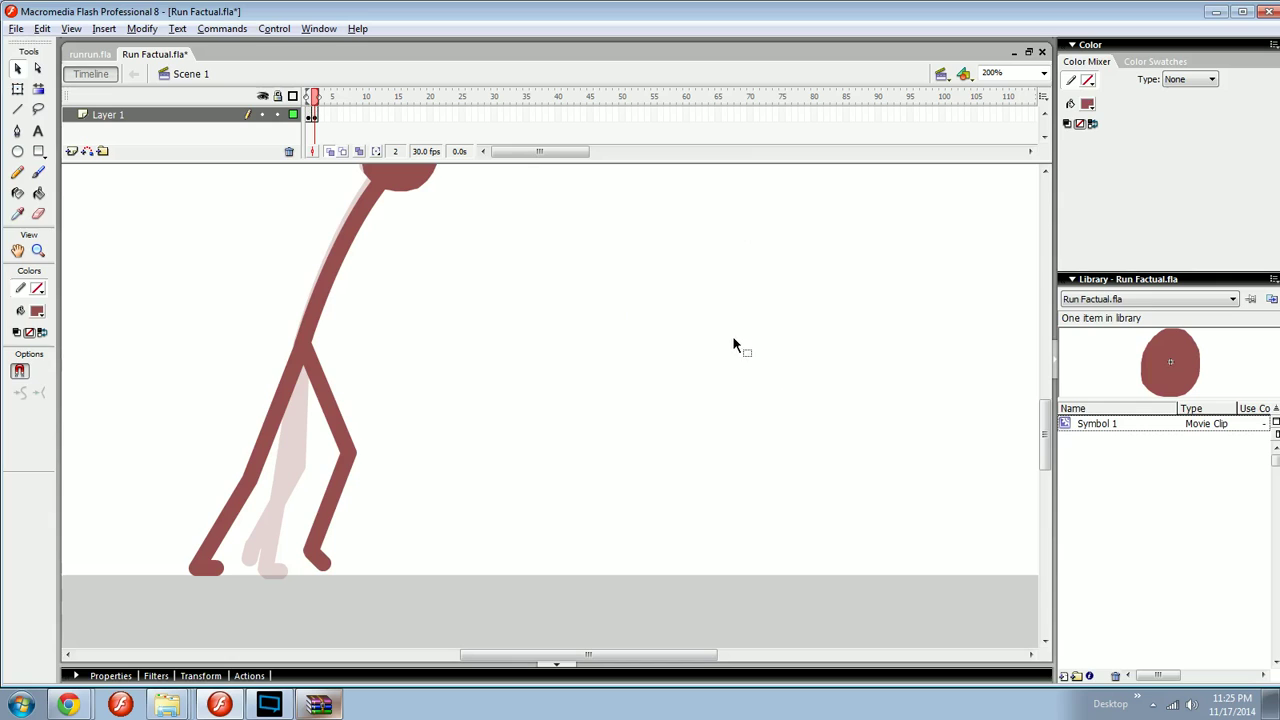
{"action": "key", "text": "space"}
{"action": "left_click_drag", "start_coordinate": [512, 443], "coordinate": [780, 420]}
{"action": "left_click_drag", "start_coordinate": [665, 436], "coordinate": [776, 449]}
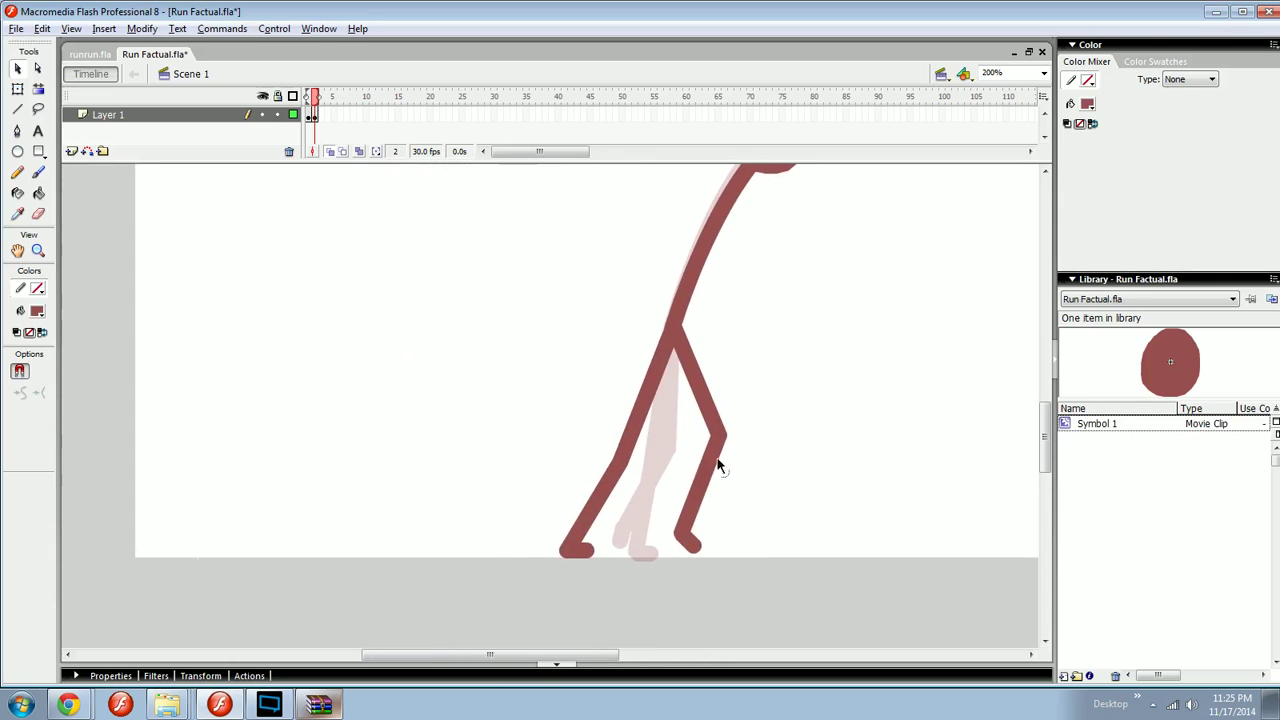
{"action": "key", "text": "space"}
{"action": "mouse_move", "coordinate": [671, 440]}
{"action": "left_mouse_down"}
{"action": "mouse_move", "coordinate": [659, 438]}
{"action": "mouse_move", "coordinate": [650, 468]}
{"action": "mouse_move", "coordinate": [551, 491]}
{"action": "mouse_move", "coordinate": [580, 543]}
{"action": "mouse_move", "coordinate": [577, 494]}
{"action": "left_mouse_up"}
{"action": "key", "text": "n"}
{"action": "key", "text": "space"}
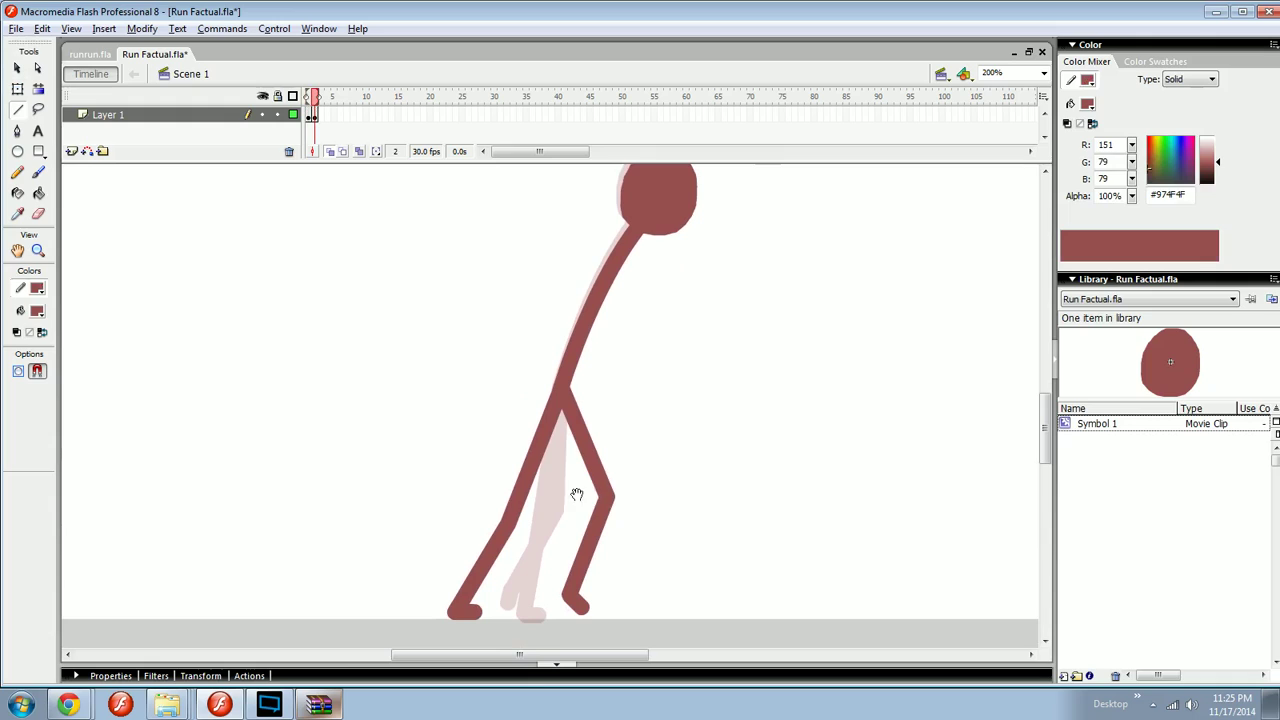
- Add blank frame 3 and paste the torso and head, tilted slightly further forward with the base on the previous frame's hip
{"action": "left_click_drag", "start_coordinate": [553, 438], "coordinate": [576, 546]}
{"action": "key", "text": "F7"}
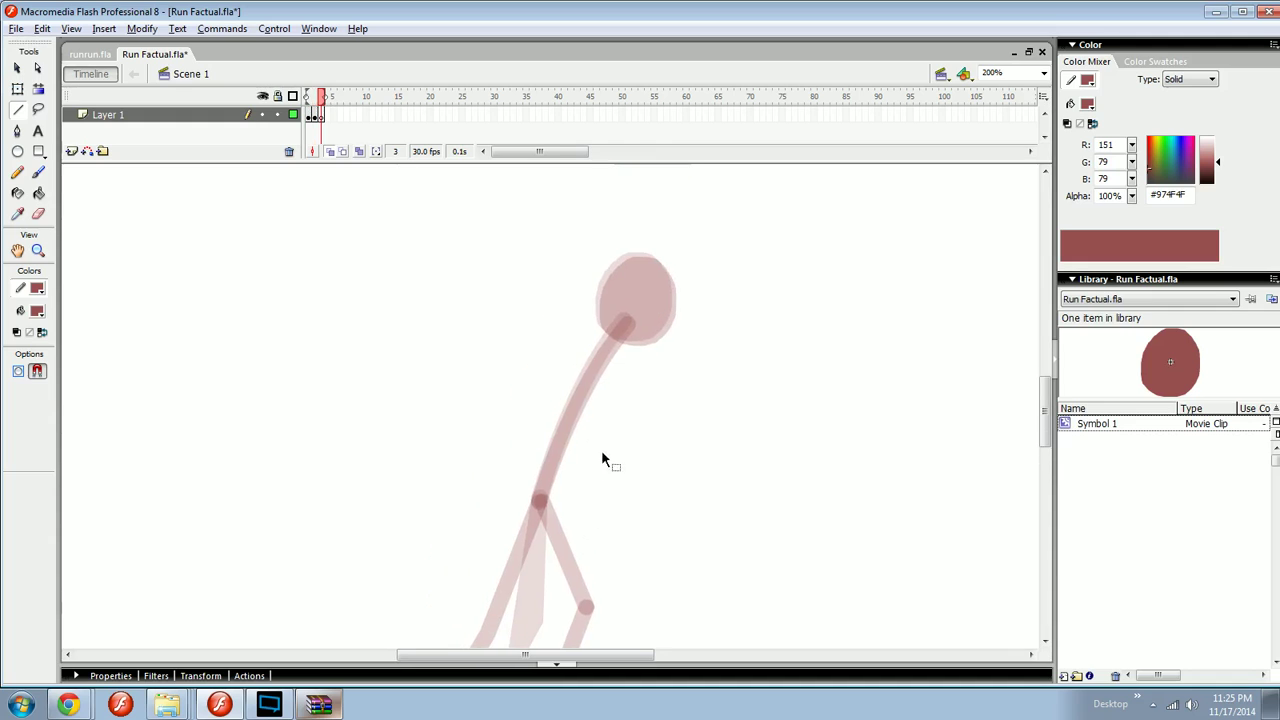
{"action": "key", "text": "ctrl+v"}
{"action": "left_click_drag", "start_coordinate": [581, 341], "coordinate": [646, 315]}
{"action": "key", "text": "q"}
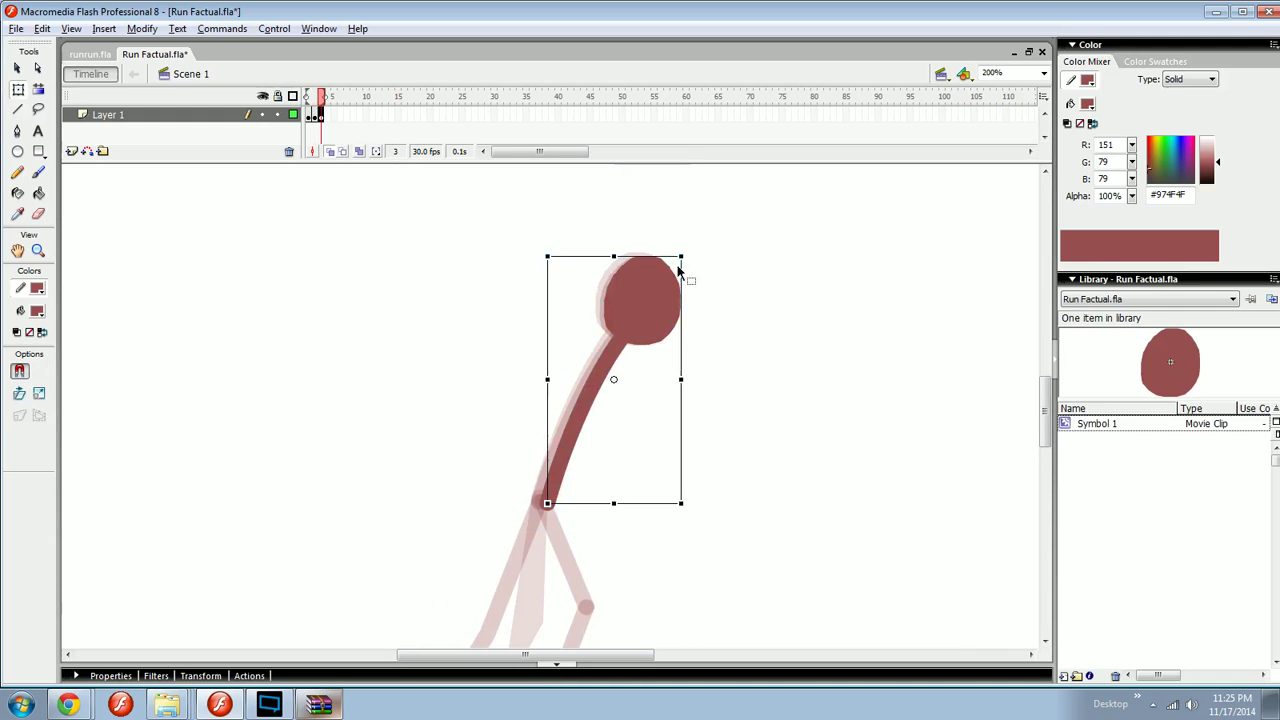
{"action": "mouse_move", "coordinate": [688, 262]}
{"action": "left_mouse_down"}
{"action": "mouse_move", "coordinate": [700, 262]}
{"action": "mouse_move", "coordinate": [694, 252]}
{"action": "left_mouse_up"}
{"action": "key", "text": "v"}
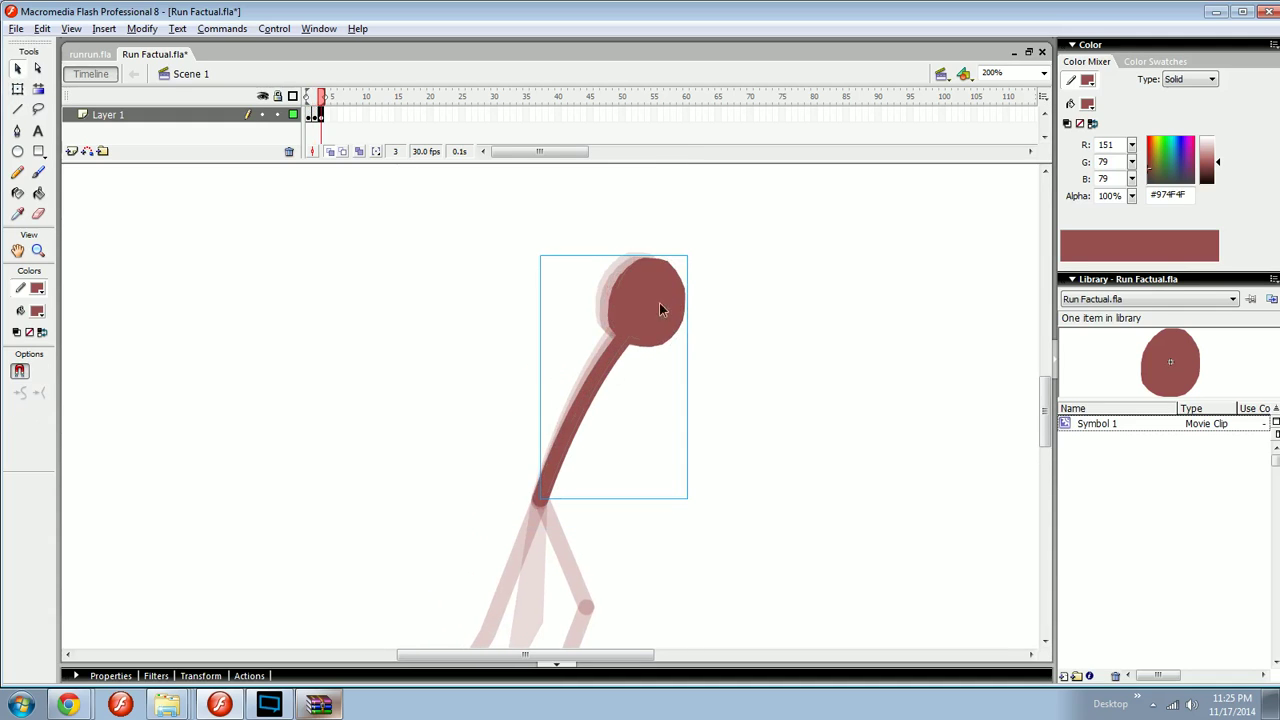
{"action": "left_click_drag", "start_coordinate": [659, 302], "coordinate": [648, 327]}
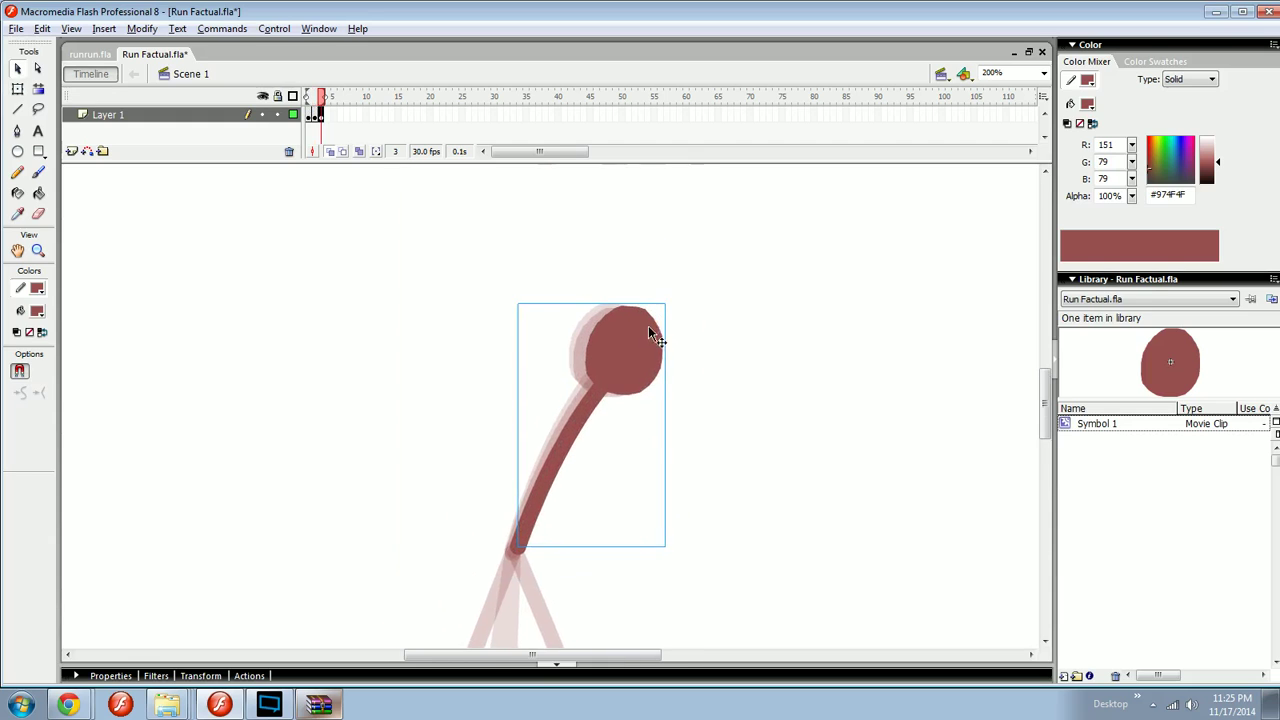
- Brush short example marks at the top of the head and undo them
{"action": "key", "text": "ctrl+="}
{"action": "left_click_drag", "start_coordinate": [640, 276], "coordinate": [637, 399]}
{"action": "key", "text": "b"}
{"action": "key", "text": "ctrl+="}
{"action": "mouse_move", "coordinate": [598, 530]}
{"action": "left_mouse_down"}
{"action": "mouse_move", "coordinate": [537, 563]}
{"action": "mouse_move", "coordinate": [540, 667]}
{"action": "left_mouse_up"}
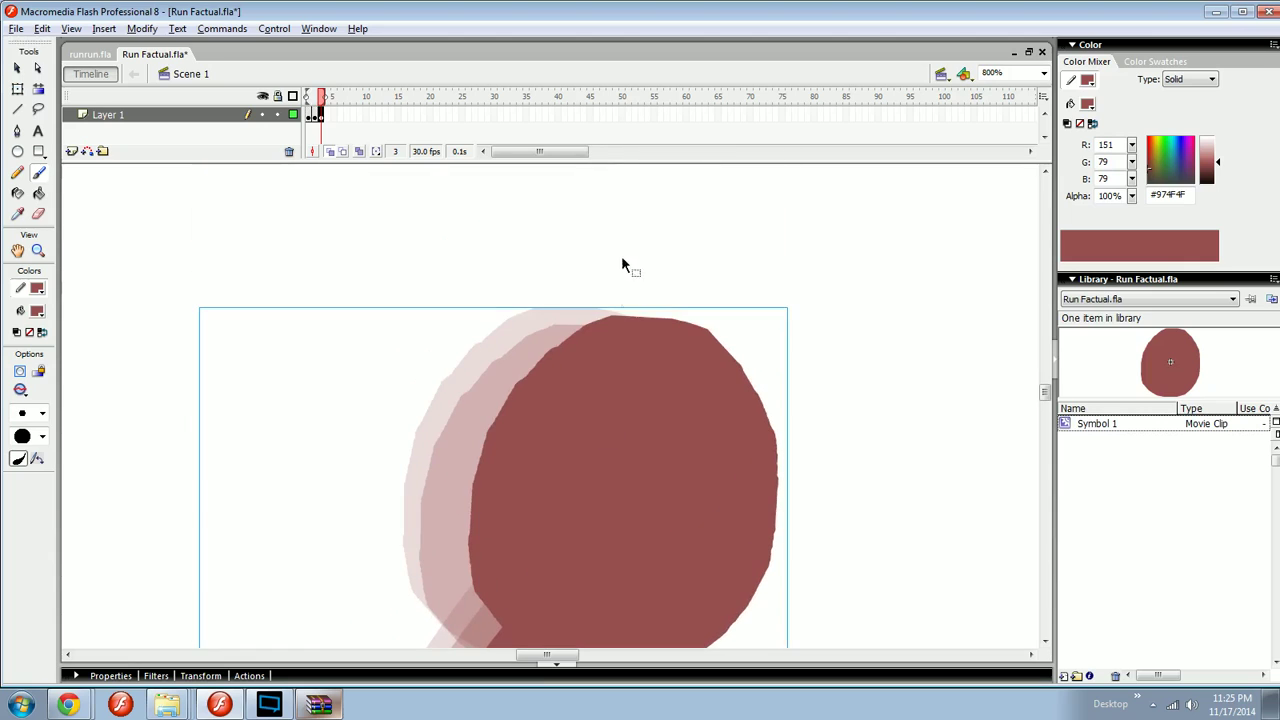
{"action": "left_click", "coordinate": [621, 255], "text": "ctrl"}
{"action": "left_click_drag", "start_coordinate": [572, 314], "coordinate": [706, 280]}
{"action": "key", "text": "ctrl+minus"}
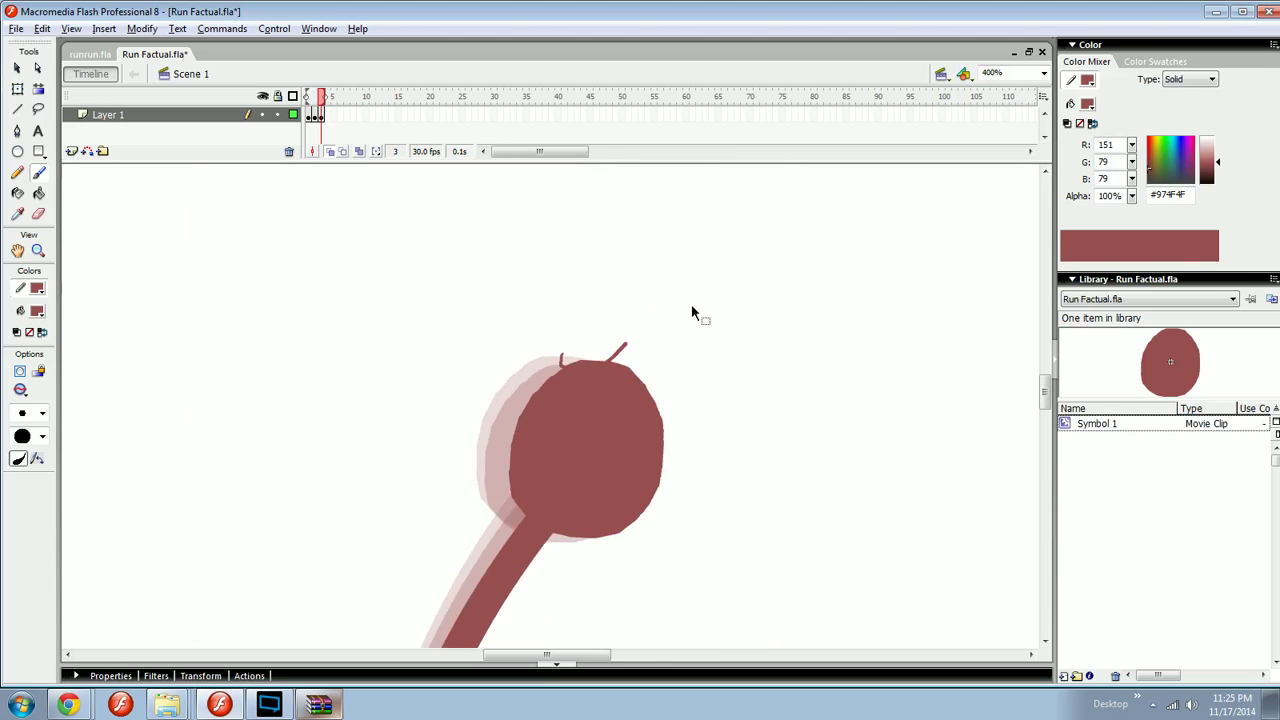
{"action": "key", "text": "ctrl+z"}
{"action": "key", "text": "ctrl+z"}
- Set the brush fill colour to orange #F0A55C and undo a test stroke beside the figure
{"action": "left_click_drag", "start_coordinate": [540, 462], "coordinate": [661, 313]}
{"action": "key", "text": "ctrl+minus"}
{"action": "left_click", "coordinate": [37, 310]}
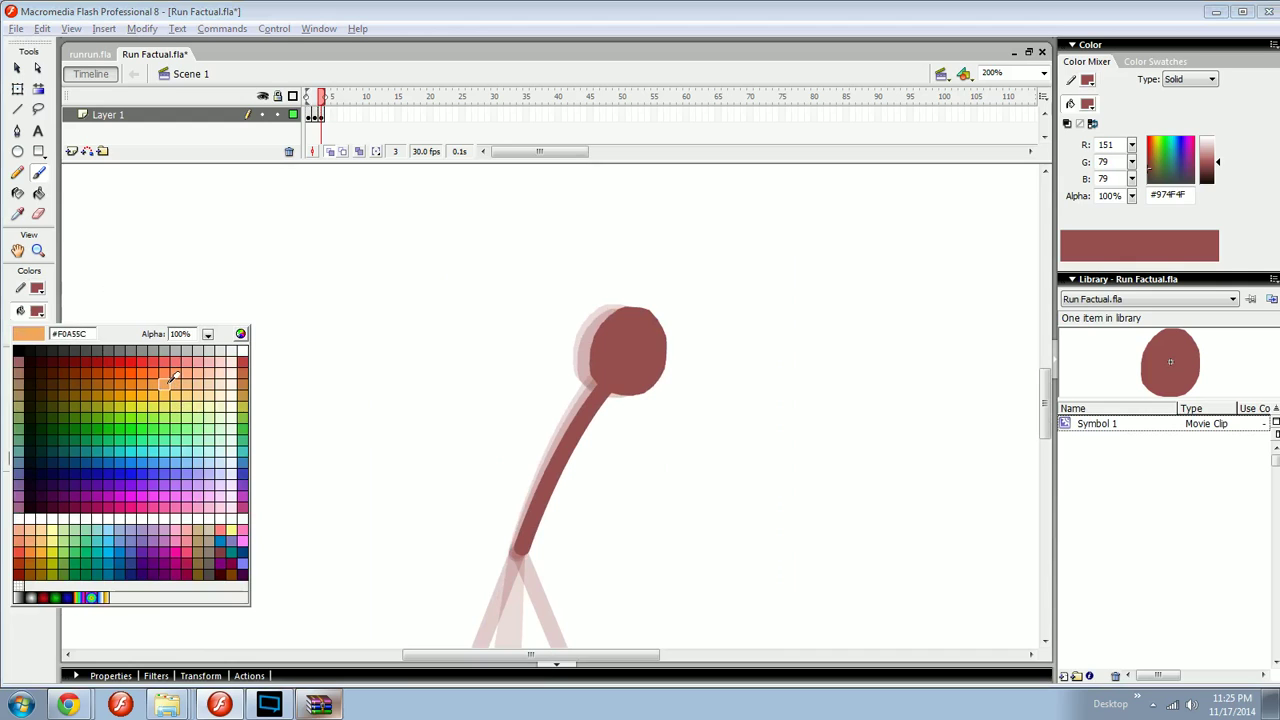
{"action": "left_click", "coordinate": [170, 385]}
{"action": "left_click", "coordinate": [347, 418]}
{"action": "left_click_drag", "start_coordinate": [408, 490], "coordinate": [466, 345]}
{"action": "key", "text": "ctrl+z"}
- Try several low front-leg poses from the hip in frame 3 and undo them
{"action": "mouse_move", "coordinate": [515, 468]}
{"action": "left_mouse_down"}
{"action": "mouse_move", "coordinate": [520, 371]}
{"action": "mouse_move", "coordinate": [486, 397]}
{"action": "left_mouse_up"}
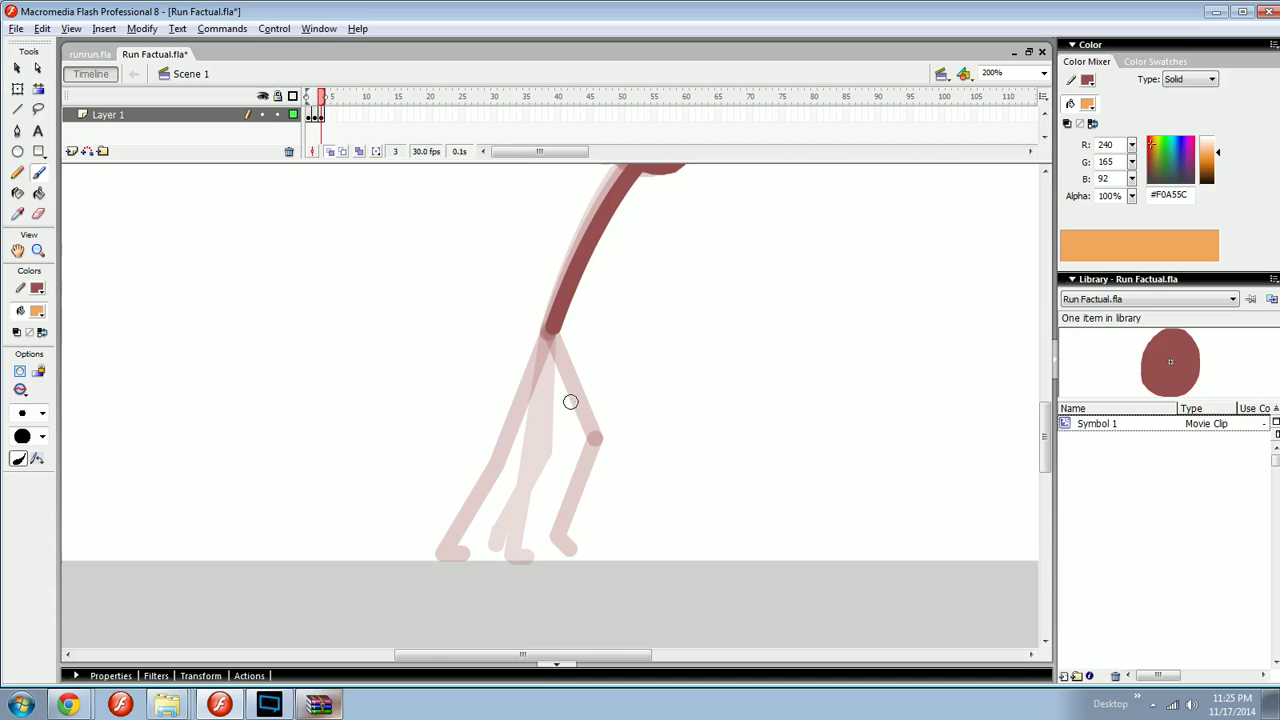
{"action": "key", "text": "n"}
{"action": "mouse_move", "coordinate": [560, 370]}
{"action": "left_mouse_down"}
{"action": "mouse_move", "coordinate": [617, 437]}
{"action": "mouse_move", "coordinate": [614, 534]}
{"action": "mouse_move", "coordinate": [633, 534]}
{"action": "left_mouse_up"}
{"action": "mouse_move", "coordinate": [633, 534]}
{"action": "left_mouse_down"}
{"action": "mouse_move", "coordinate": [648, 527]}
{"action": "mouse_move", "coordinate": [657, 545]}
{"action": "mouse_move", "coordinate": [627, 524]}
{"action": "left_mouse_up"}
{"action": "key", "text": "ctrl+z"}
{"action": "key", "text": "ctrl+z"}
{"action": "key", "text": "ctrl+z"}
{"action": "key", "text": "ctrl+z"}
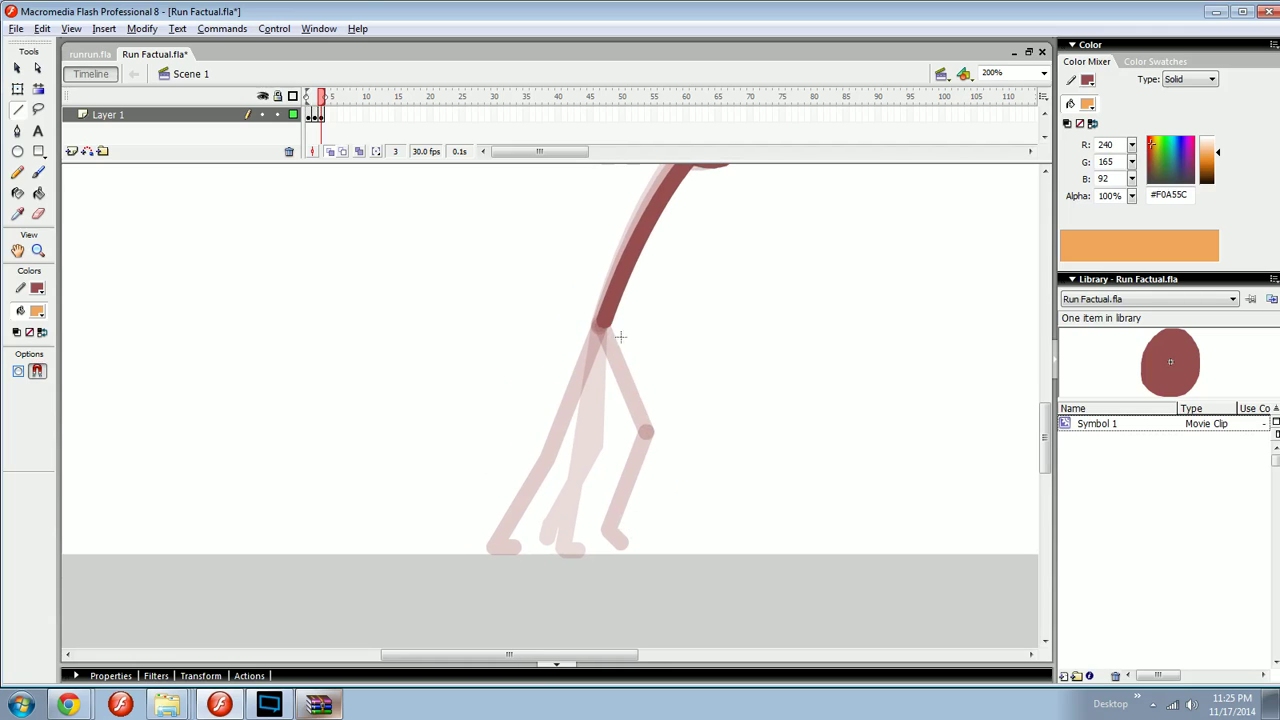
{"action": "left_click_drag", "start_coordinate": [581, 370], "coordinate": [548, 373]}
{"action": "mouse_move", "coordinate": [566, 321]}
{"action": "left_mouse_down"}
{"action": "mouse_move", "coordinate": [644, 424]}
{"action": "mouse_move", "coordinate": [653, 525]}
{"action": "left_mouse_up"}
{"action": "left_click_drag", "start_coordinate": [653, 525], "coordinate": [686, 507]}
{"action": "key", "text": "ctrl+z"}
{"action": "key", "text": "ctrl+z"}
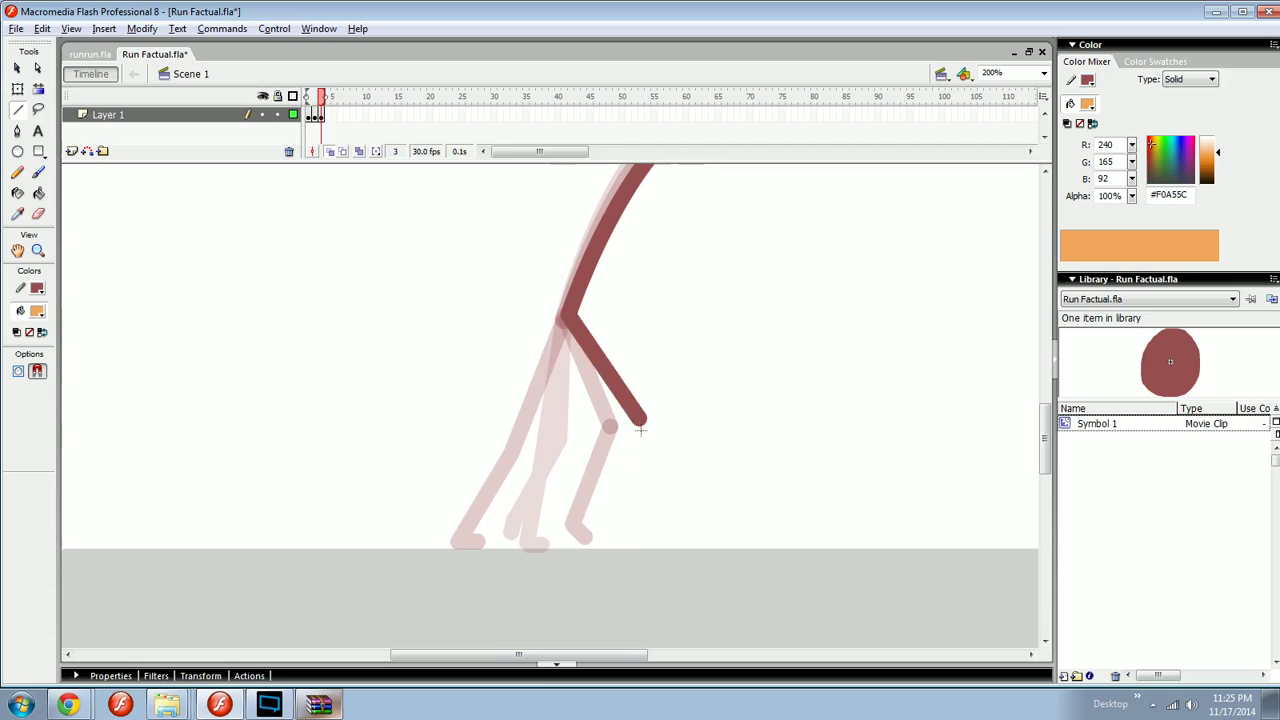
{"action": "key", "text": "ctrl+z"}
{"action": "scroll", "coordinate": [597, 386], "scroll_direction": "up", "scroll_amount": 1}
- Draw frame 3's front leg from the hip with the knee raised forward, a near-vertical shin and a short flat foot
{"action": "left_click_drag", "start_coordinate": [568, 354], "coordinate": [653, 401]}
{"action": "left_click_drag", "start_coordinate": [653, 401], "coordinate": [646, 509]}
{"action": "key", "text": "ctrl+z"}
{"action": "key", "text": "ctrl+z"}
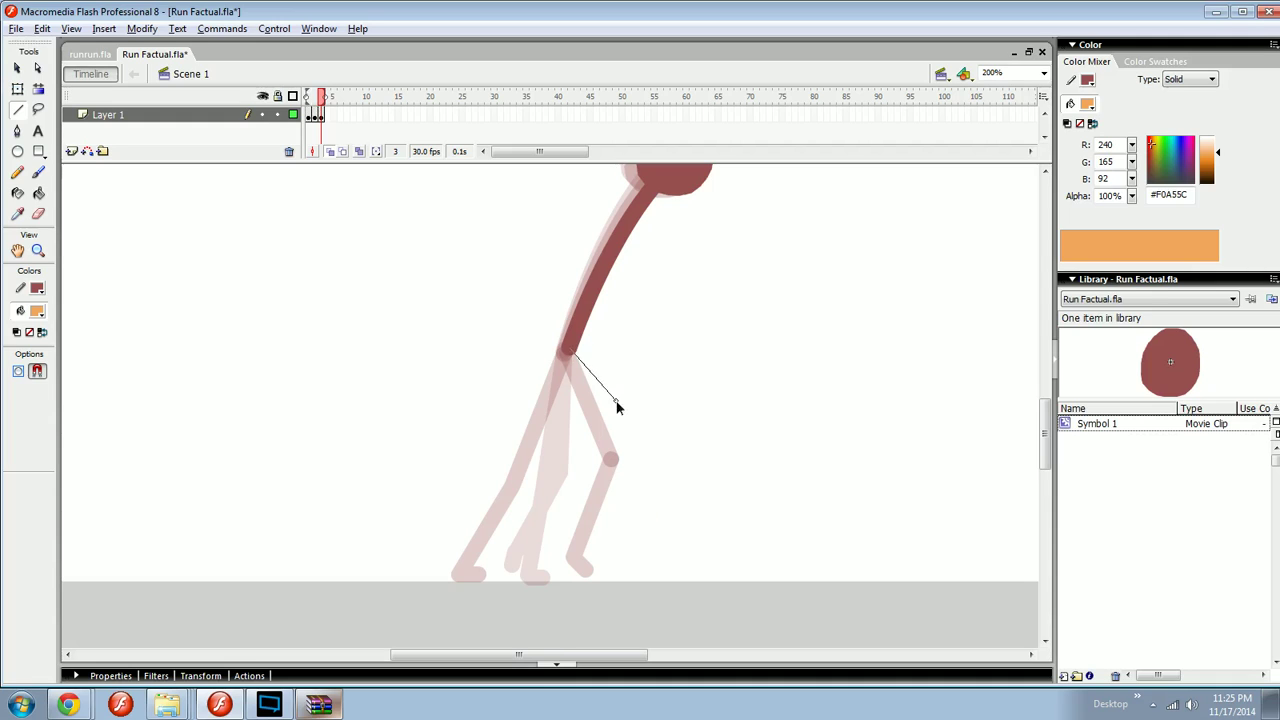
{"action": "left_click_drag", "start_coordinate": [658, 410], "coordinate": [651, 503]}
{"action": "left_click_drag", "start_coordinate": [651, 503], "coordinate": [673, 503]}
- Sketch orange example arrows showing the leg's forward and upward push, and undo them
{"action": "key", "text": "space"}
{"action": "mouse_move", "coordinate": [640, 461]}
{"action": "left_mouse_down"}
{"action": "mouse_move", "coordinate": [638, 475]}
{"action": "mouse_move", "coordinate": [665, 377]}
{"action": "left_mouse_up"}
{"action": "key", "text": "b"}
{"action": "mouse_move", "coordinate": [644, 382]}
{"action": "left_mouse_down"}
{"action": "mouse_move", "coordinate": [666, 377]}
{"action": "mouse_move", "coordinate": [668, 406]}
{"action": "left_mouse_up"}
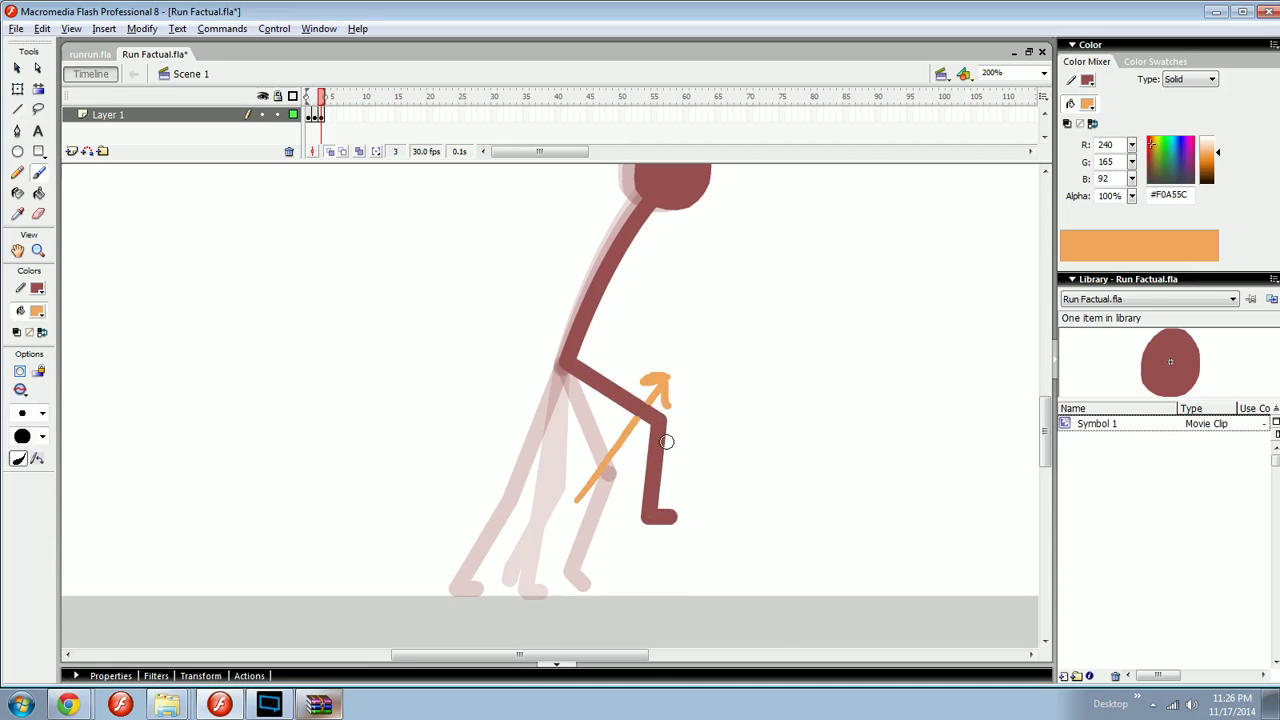
{"action": "key", "text": "space"}
{"action": "mouse_move", "coordinate": [740, 442]}
{"action": "left_mouse_down"}
{"action": "mouse_move", "coordinate": [626, 443]}
{"action": "mouse_move", "coordinate": [669, 523]}
{"action": "left_mouse_up"}
{"action": "left_click_drag", "start_coordinate": [514, 568], "coordinate": [514, 263]}
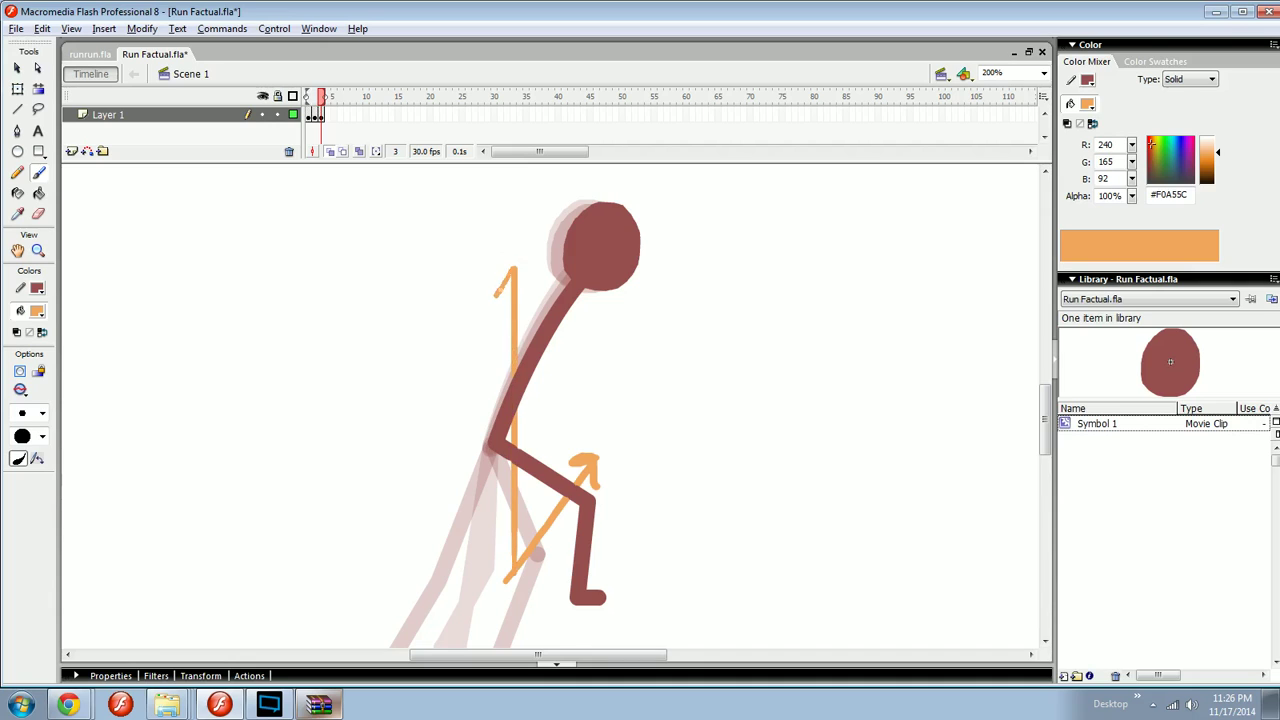
{"action": "key", "text": "ctrl+z"}
{"action": "key", "text": "ctrl+z"}
{"action": "key", "text": "ctrl+z"}
{"action": "left_click_drag", "start_coordinate": [546, 490], "coordinate": [675, 375]}
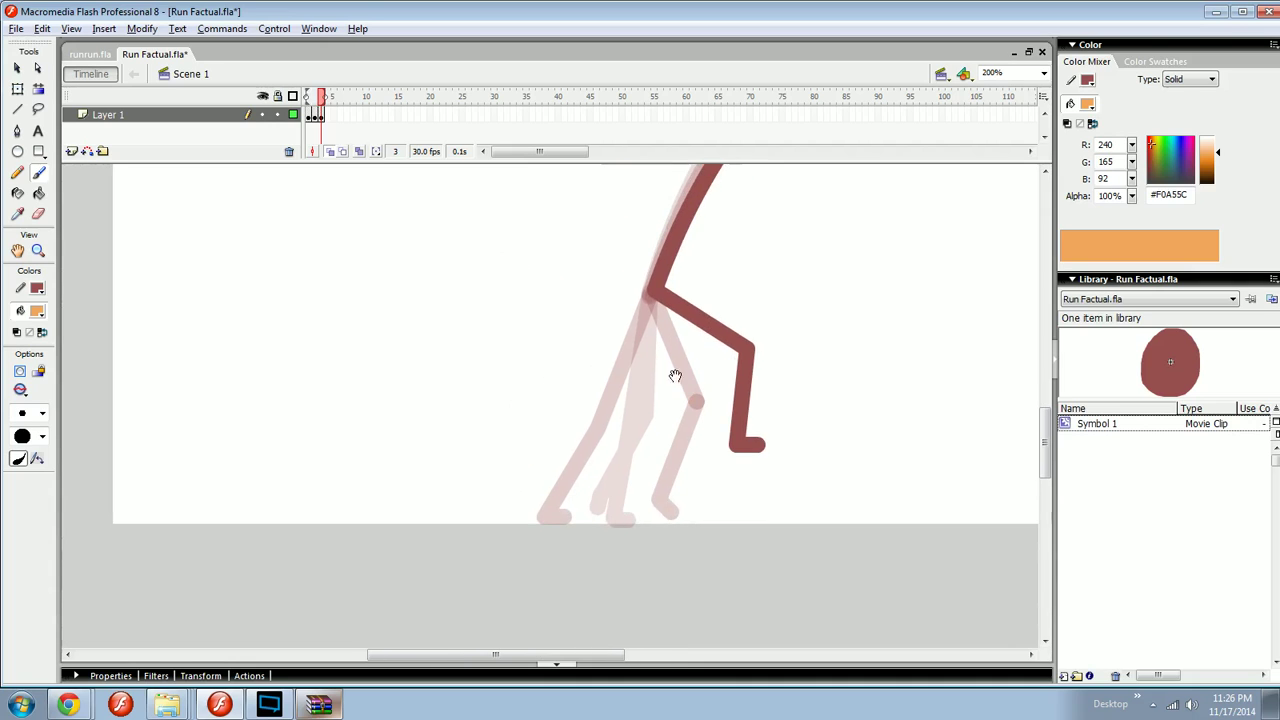
{"action": "mouse_move", "coordinate": [550, 528]}
{"action": "left_mouse_down"}
{"action": "mouse_move", "coordinate": [568, 524]}
{"action": "mouse_move", "coordinate": [565, 505]}
{"action": "left_mouse_up"}
{"action": "key", "text": "ctrl+z"}
- Draw frame 3's back leg stretched behind the hip, with a bent knee and a short foot pointing down off the ground
{"action": "scroll", "coordinate": [528, 499], "scroll_direction": "up", "scroll_amount": 1}
{"action": "key", "text": "n"}
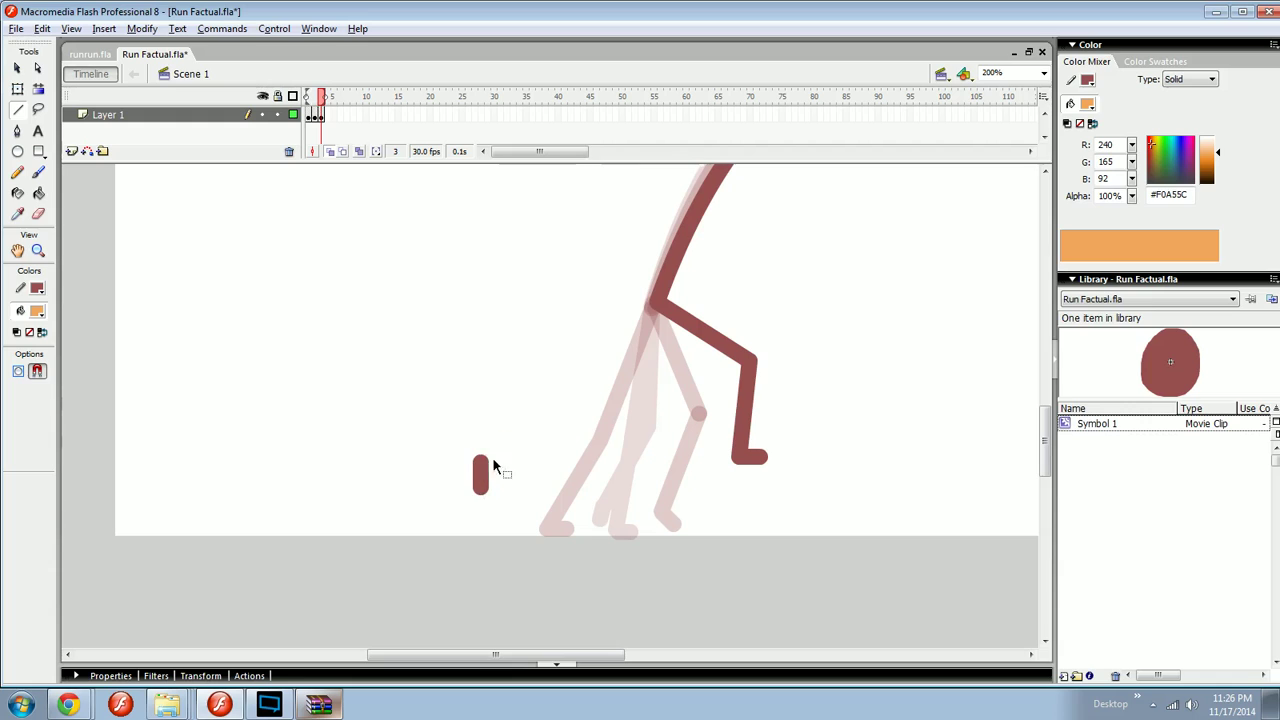
{"action": "left_click_drag", "start_coordinate": [606, 411], "coordinate": [583, 400]}
{"action": "left_click_drag", "start_coordinate": [583, 400], "coordinate": [656, 304]}
{"action": "mouse_move", "coordinate": [676, 358]}
{"action": "left_mouse_down"}
{"action": "mouse_move", "coordinate": [582, 395]}
{"action": "mouse_move", "coordinate": [524, 468]}
{"action": "left_mouse_up"}
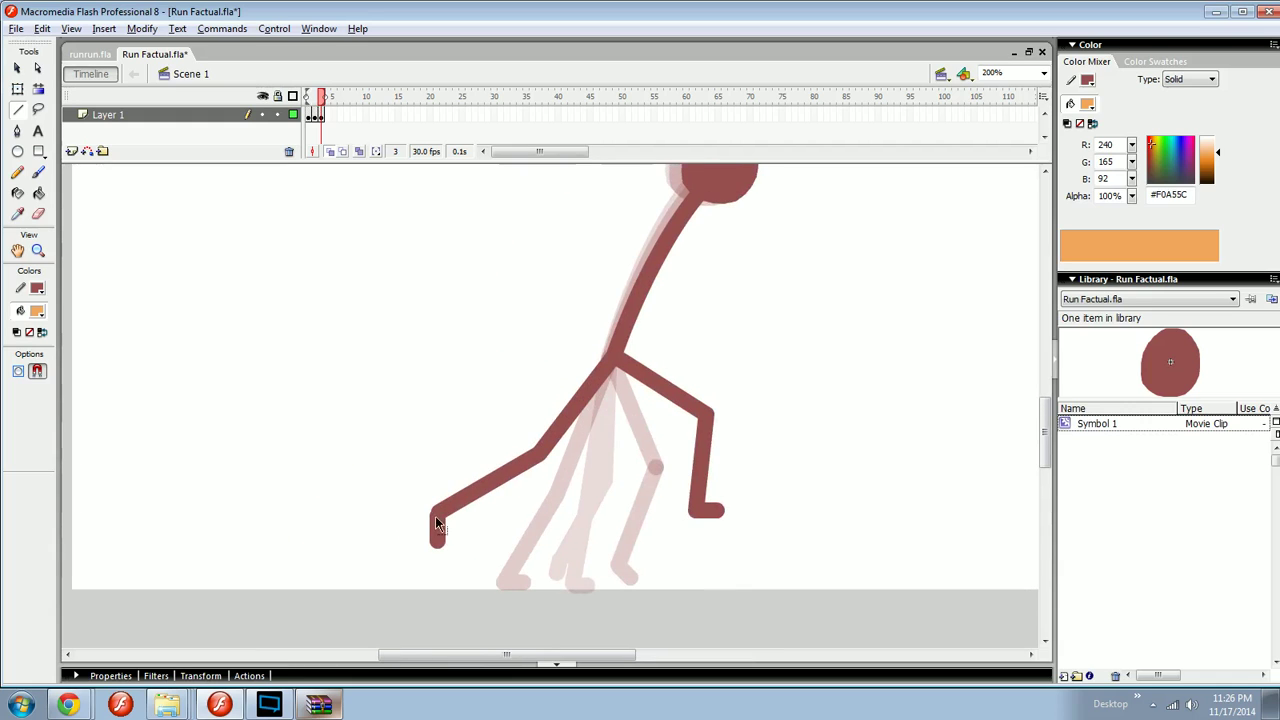
{"action": "left_click_drag", "start_coordinate": [437, 515], "coordinate": [434, 532]}
- Compare frame 3 with frame 2 and nudge the entire frame 3 figure slightly upward
{"action": "key", "text": "ctrl+1"}
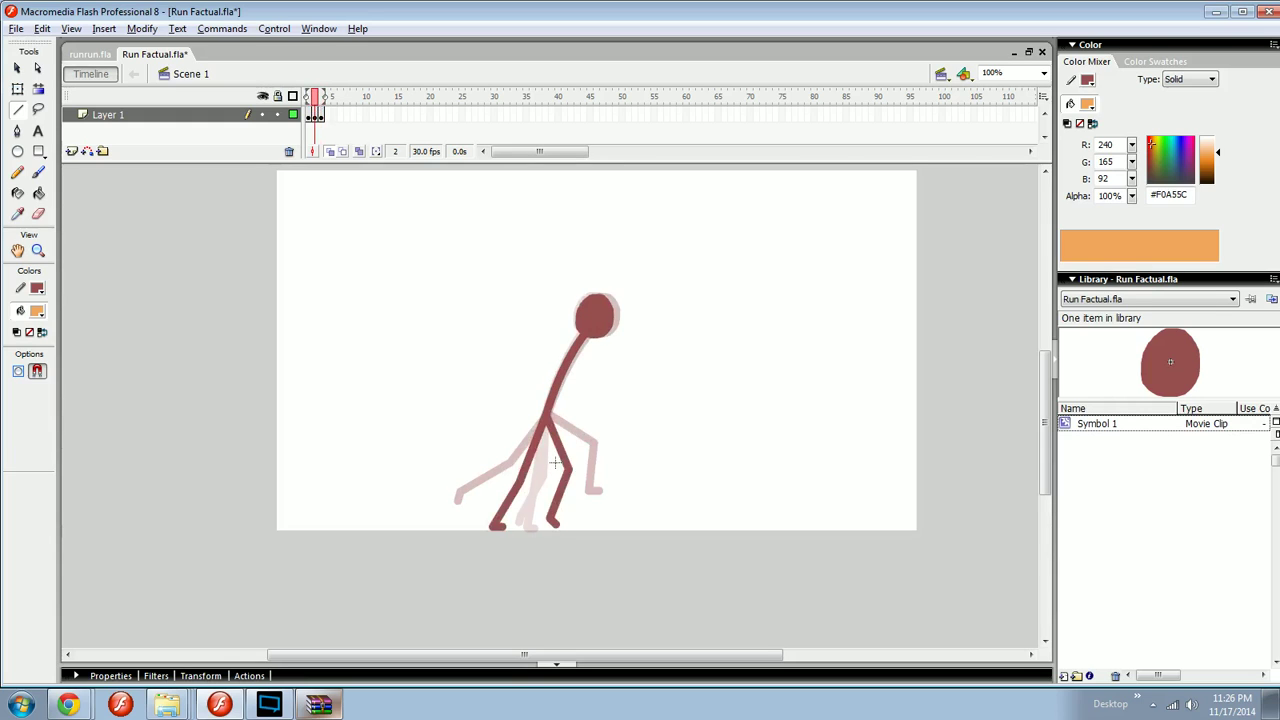
{"action": "key", "text": "period"}
{"action": "key", "text": "period"}
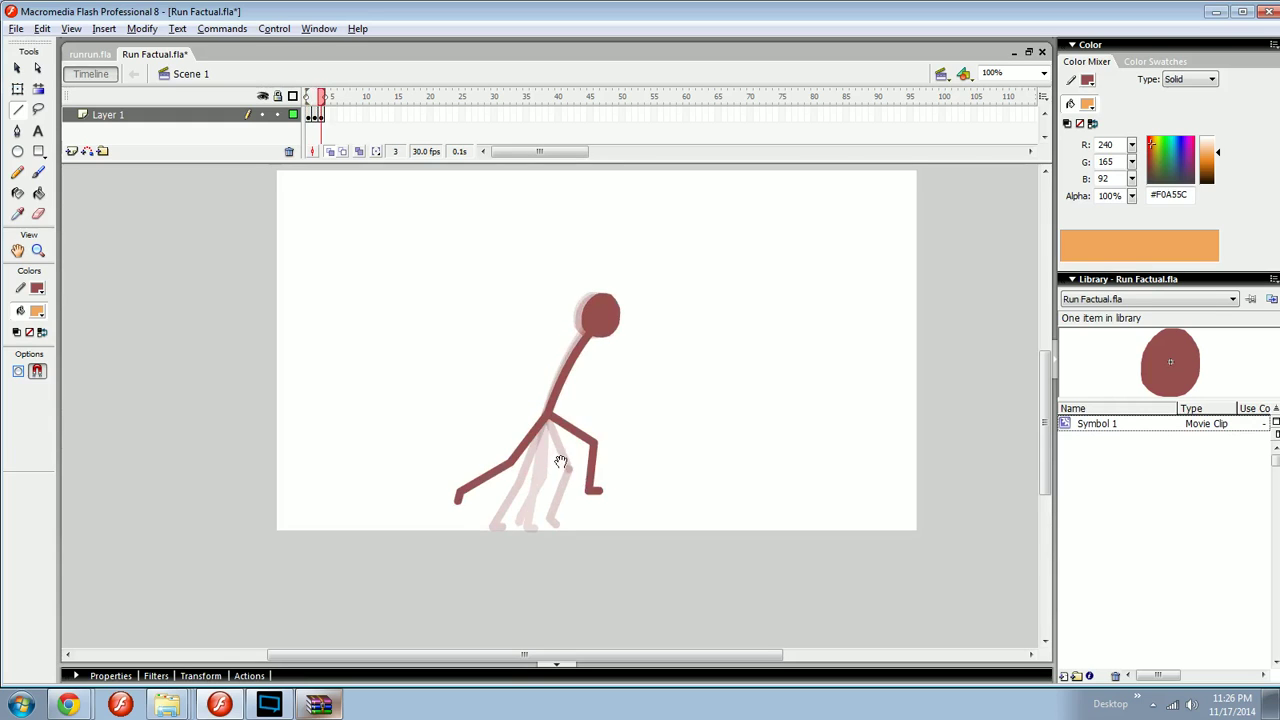
{"action": "left_click_drag", "start_coordinate": [562, 463], "coordinate": [565, 494]}
{"action": "key", "text": "v"}
{"action": "left_click_drag", "start_coordinate": [740, 262], "coordinate": [401, 557]}
{"action": "key", "text": "Up"}
{"action": "key", "text": "Up"}
{"action": "key", "text": "Up"}
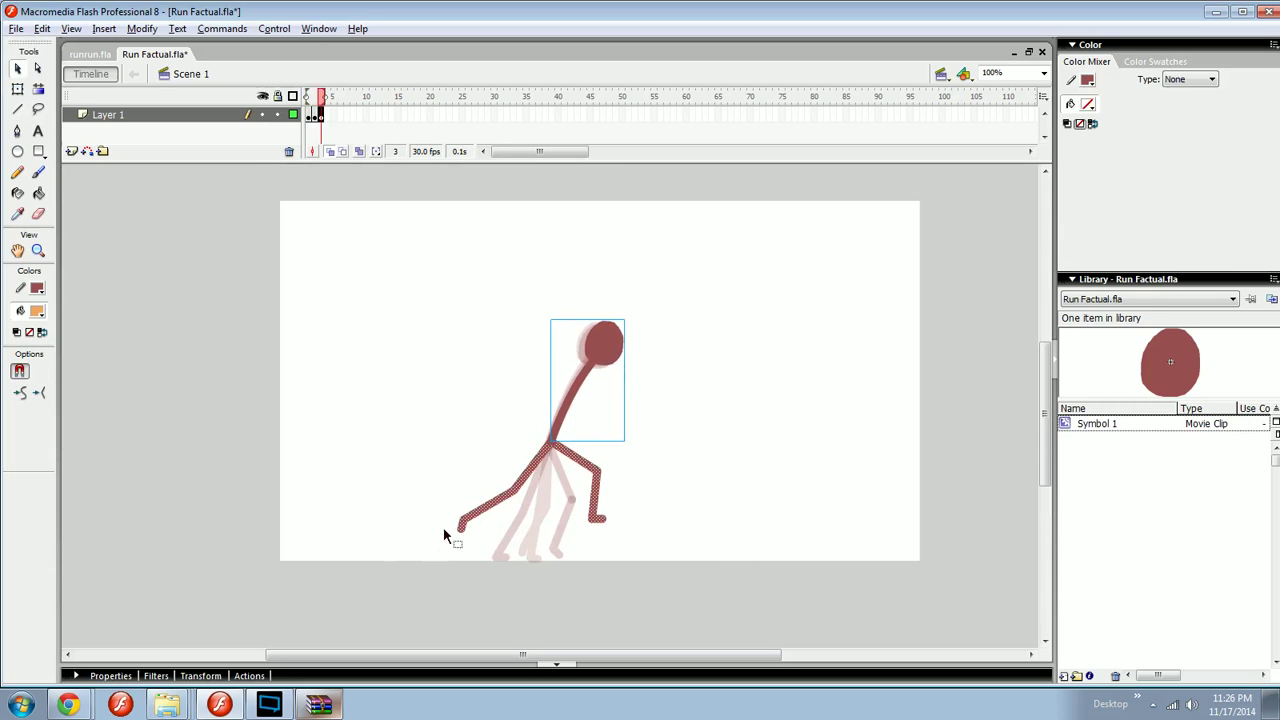
{"action": "key", "text": "Down"}
{"action": "left_click", "coordinate": [505, 528]}
- Add blank frame 4, paste the torso and head, and place them slightly ahead of the frame 3 pose
{"action": "left_click_drag", "start_coordinate": [571, 457], "coordinate": [543, 497]}
{"action": "key", "text": "ctrl+="}
{"action": "key", "text": "F7"}
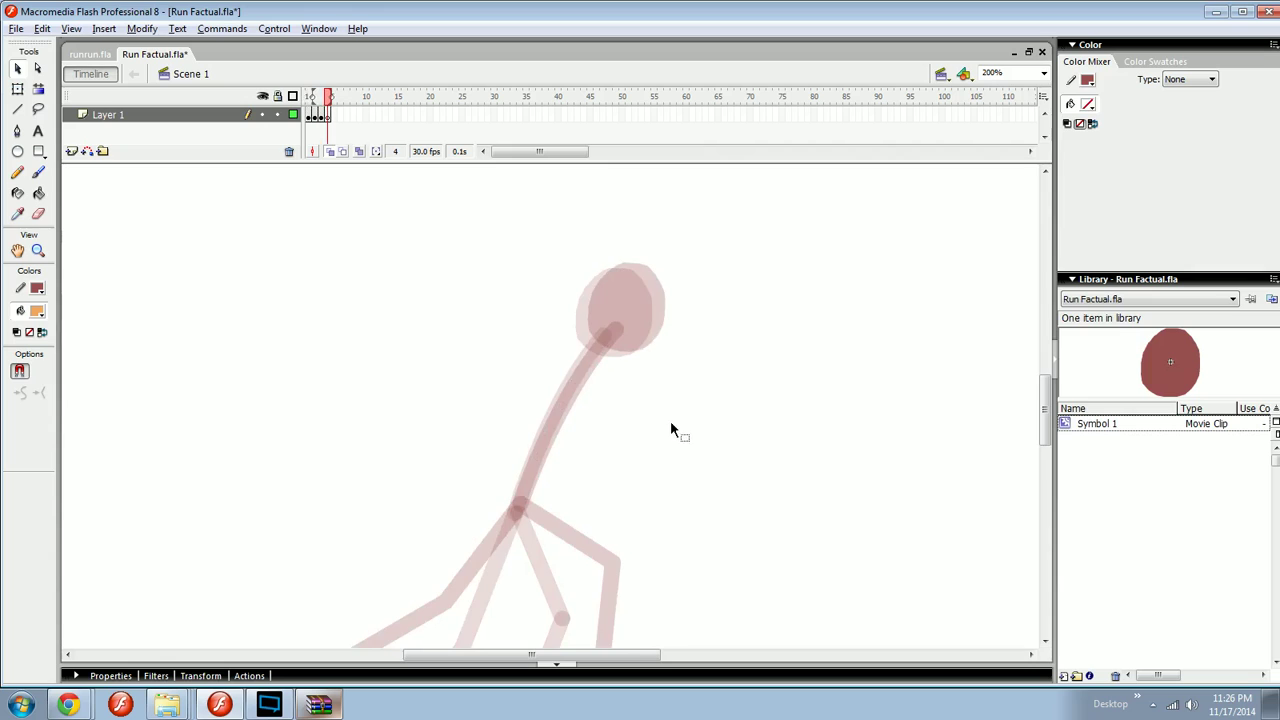
{"action": "left_click_drag", "start_coordinate": [588, 426], "coordinate": [604, 409]}
{"action": "key", "text": "ctrl+v"}
{"action": "left_click_drag", "start_coordinate": [575, 347], "coordinate": [649, 304]}
{"action": "left_click", "coordinate": [599, 326]}
{"action": "key", "text": "Delete"}
{"action": "left_click_drag", "start_coordinate": [637, 380], "coordinate": [628, 366]}
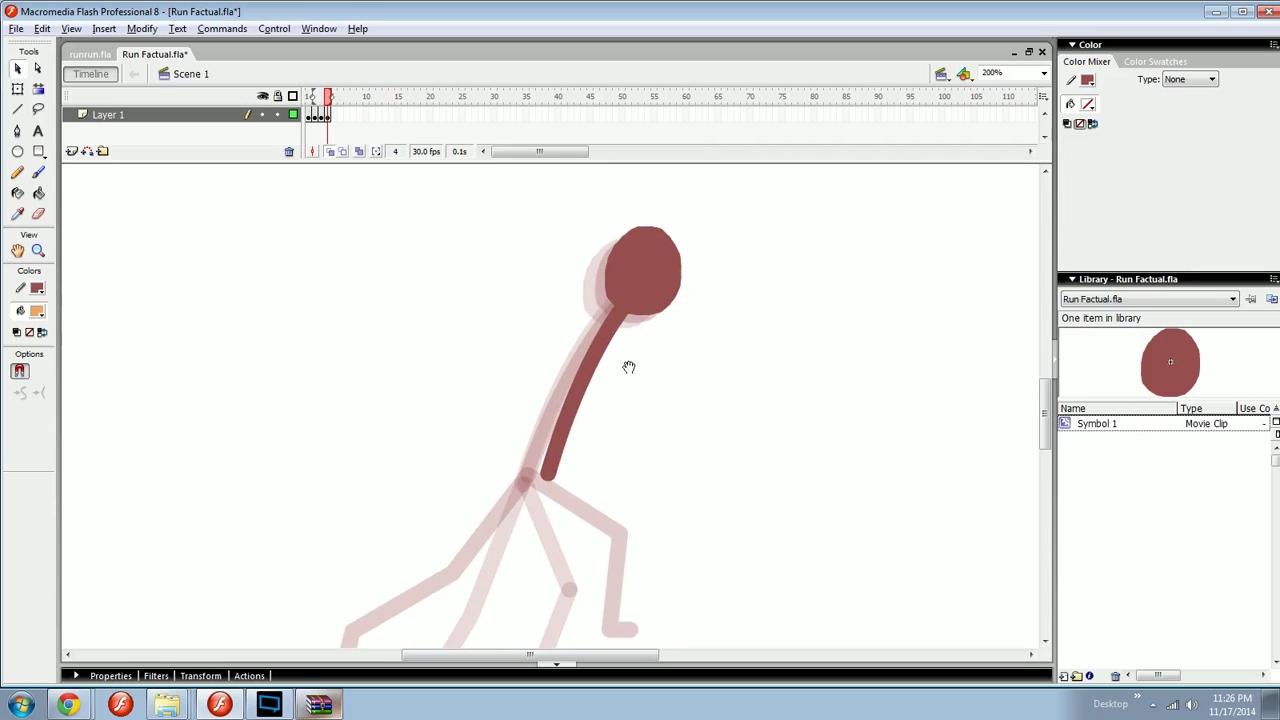
{"action": "left_click_drag", "start_coordinate": [648, 290], "coordinate": [644, 287]}
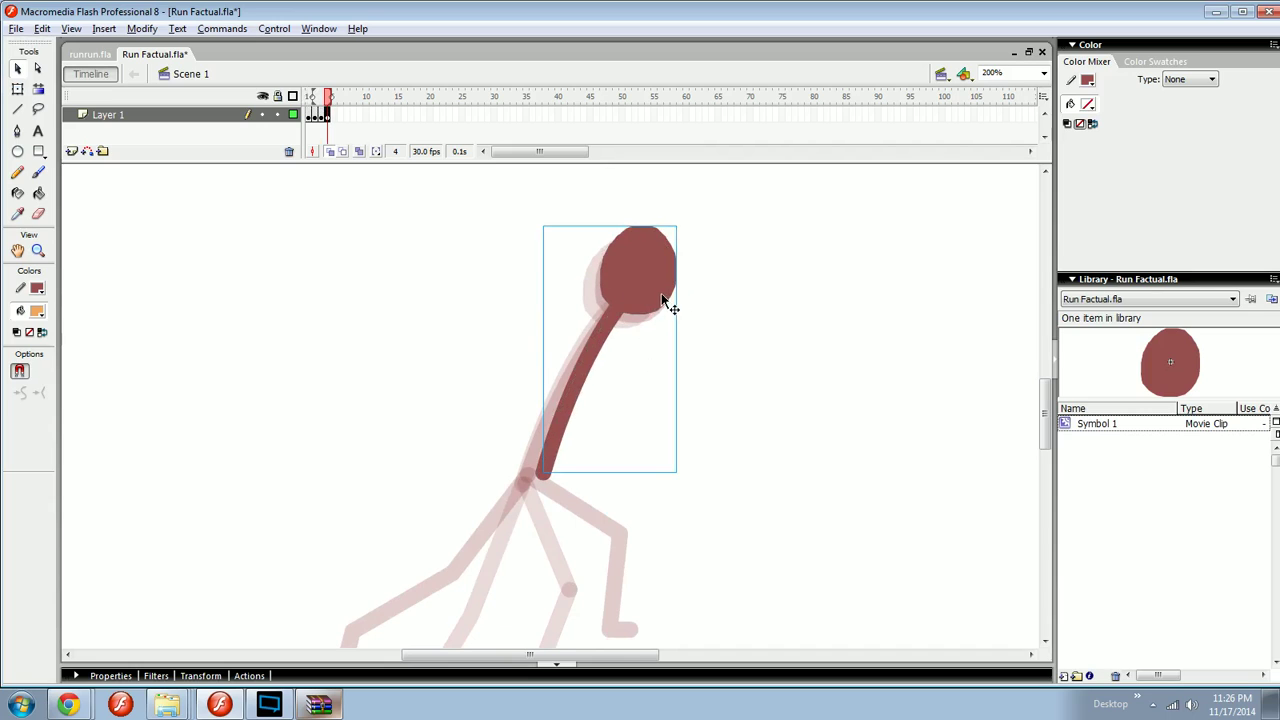
{"action": "key", "text": "comma"}
{"action": "key", "text": "period"}
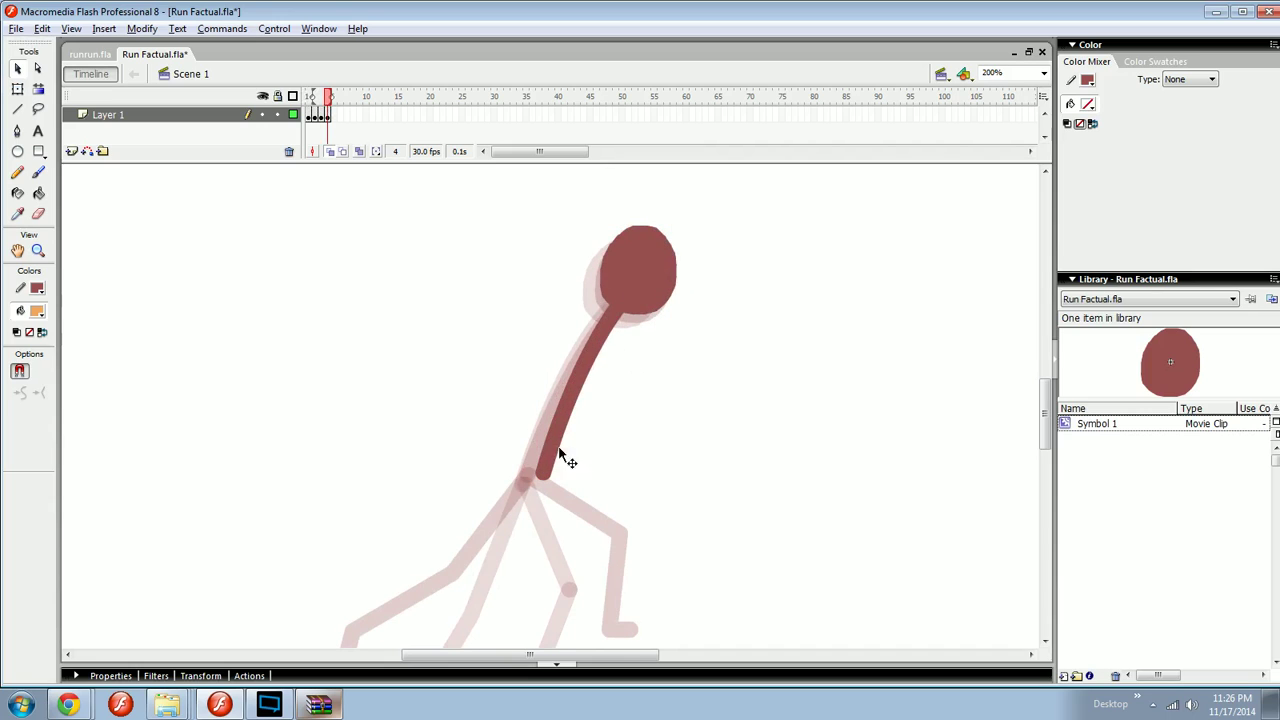
- Fine-tune the torso and head with Free Transform so the base sits just above and ahead of the previous hip
{"action": "left_click", "coordinate": [560, 472]}
{"action": "key", "text": "q"}
{"action": "left_click_drag", "start_coordinate": [682, 474], "coordinate": [681, 361]}
{"action": "left_click", "coordinate": [678, 468]}
{"action": "left_click", "coordinate": [656, 290]}
{"action": "left_click", "coordinate": [708, 362]}
- Draw frame 4's front leg with the thigh raised, the shin swung forward and the toe tilted upward, comparing it with earlier frames
{"action": "key", "text": "n"}
{"action": "left_click_drag", "start_coordinate": [618, 448], "coordinate": [642, 401]}
{"action": "key", "text": "comma"}
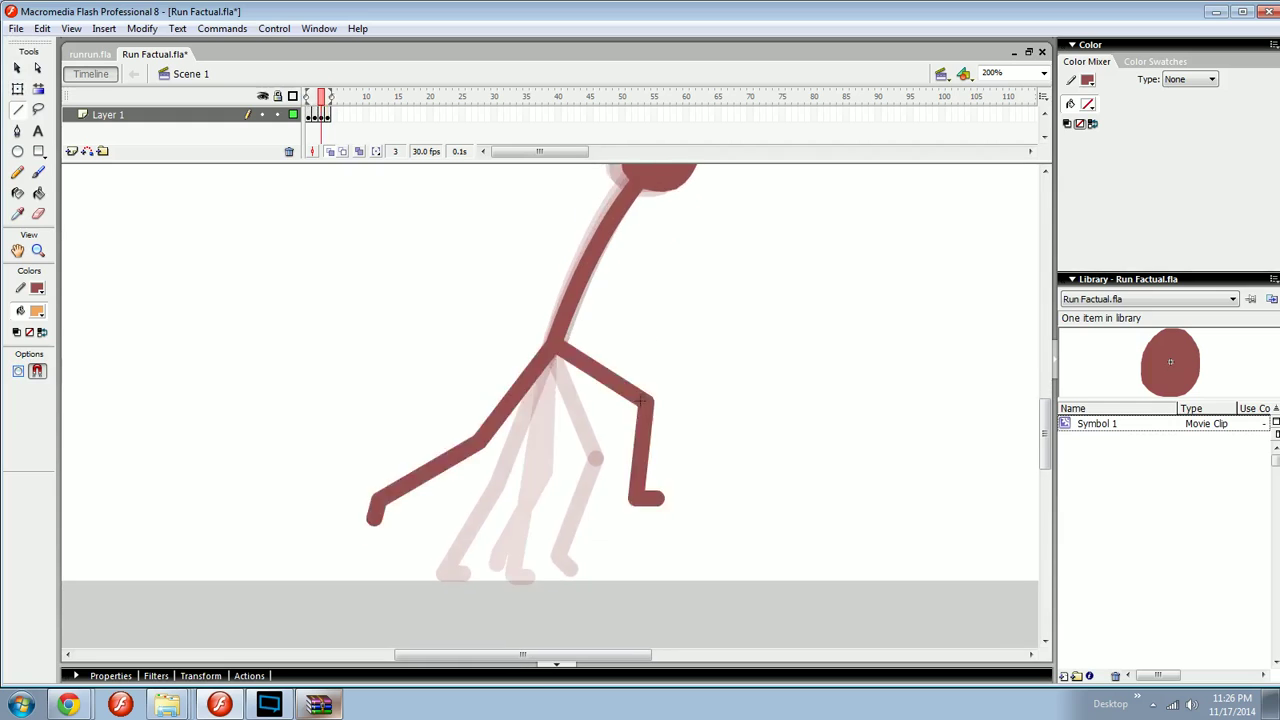
{"action": "key", "text": "comma"}
{"action": "key", "text": "comma"}
{"action": "key", "text": "period"}
{"action": "key", "text": "period"}
{"action": "key", "text": "period"}
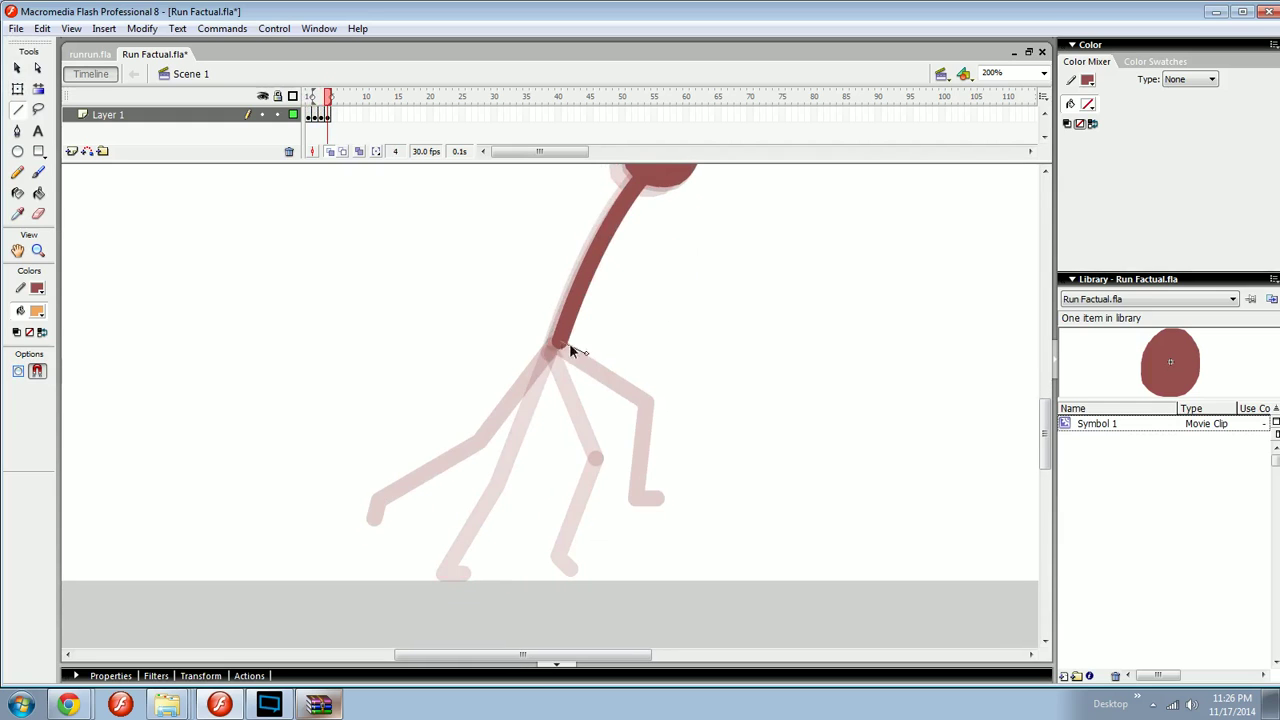
{"action": "mouse_move", "coordinate": [570, 345]}
{"action": "left_mouse_down"}
{"action": "mouse_move", "coordinate": [662, 408]}
{"action": "mouse_move", "coordinate": [655, 400]}
{"action": "left_mouse_up"}
{"action": "left_click_drag", "start_coordinate": [655, 400], "coordinate": [677, 498]}
{"action": "left_click_drag", "start_coordinate": [681, 497], "coordinate": [692, 487]}
{"action": "key", "text": "ctrl+z"}
{"action": "left_click_drag", "start_coordinate": [665, 497], "coordinate": [699, 498]}
{"action": "key", "text": "comma"}
{"action": "key", "text": "period"}
- Draw frame 4's back leg trailing just above the frame 3 leg, bent at the knee and ending in a short slanted foot
{"action": "mouse_move", "coordinate": [595, 382]}
{"action": "left_mouse_down"}
{"action": "mouse_move", "coordinate": [648, 406]}
{"action": "mouse_move", "coordinate": [624, 466]}
{"action": "mouse_move", "coordinate": [661, 365]}
{"action": "mouse_move", "coordinate": [549, 478]}
{"action": "mouse_move", "coordinate": [579, 456]}
{"action": "mouse_move", "coordinate": [468, 521]}
{"action": "left_mouse_up"}
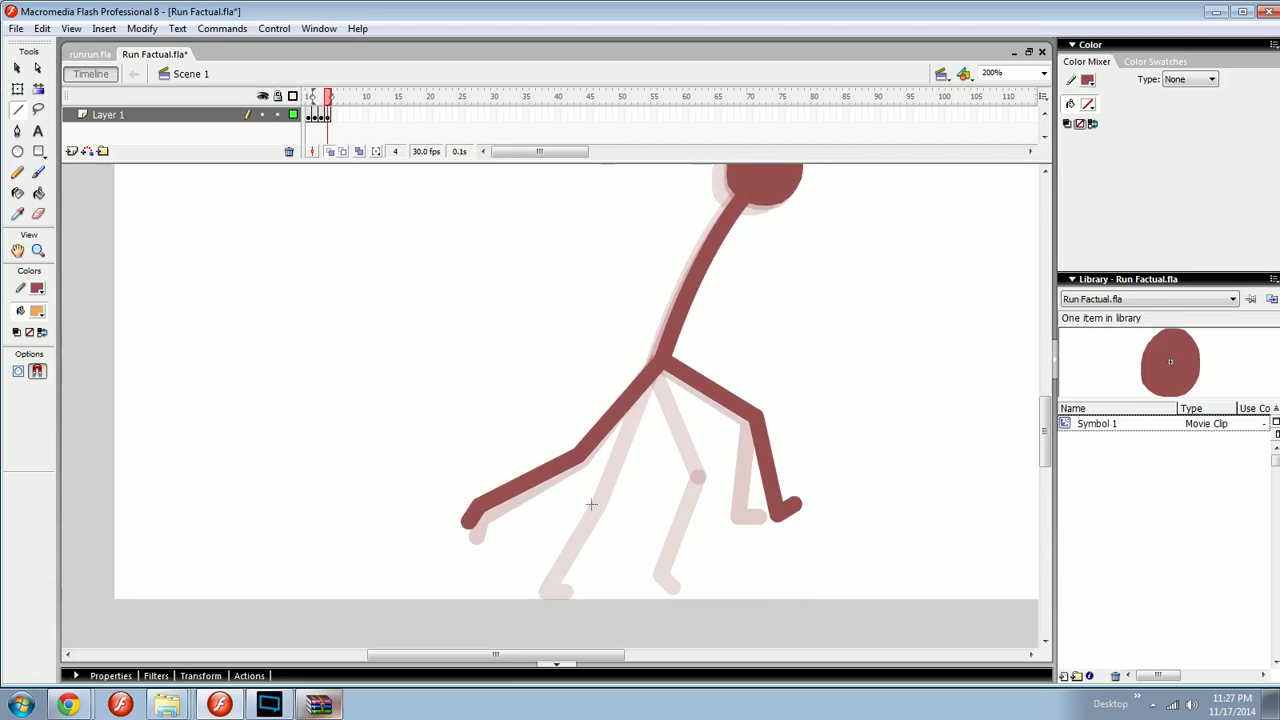
{"action": "left_click_drag", "start_coordinate": [591, 504], "coordinate": [549, 504]}
{"action": "key", "text": "ctrl+minus"}
{"action": "key", "text": "ctrl+equal"}
{"action": "left_click_drag", "start_coordinate": [743, 499], "coordinate": [698, 497]}
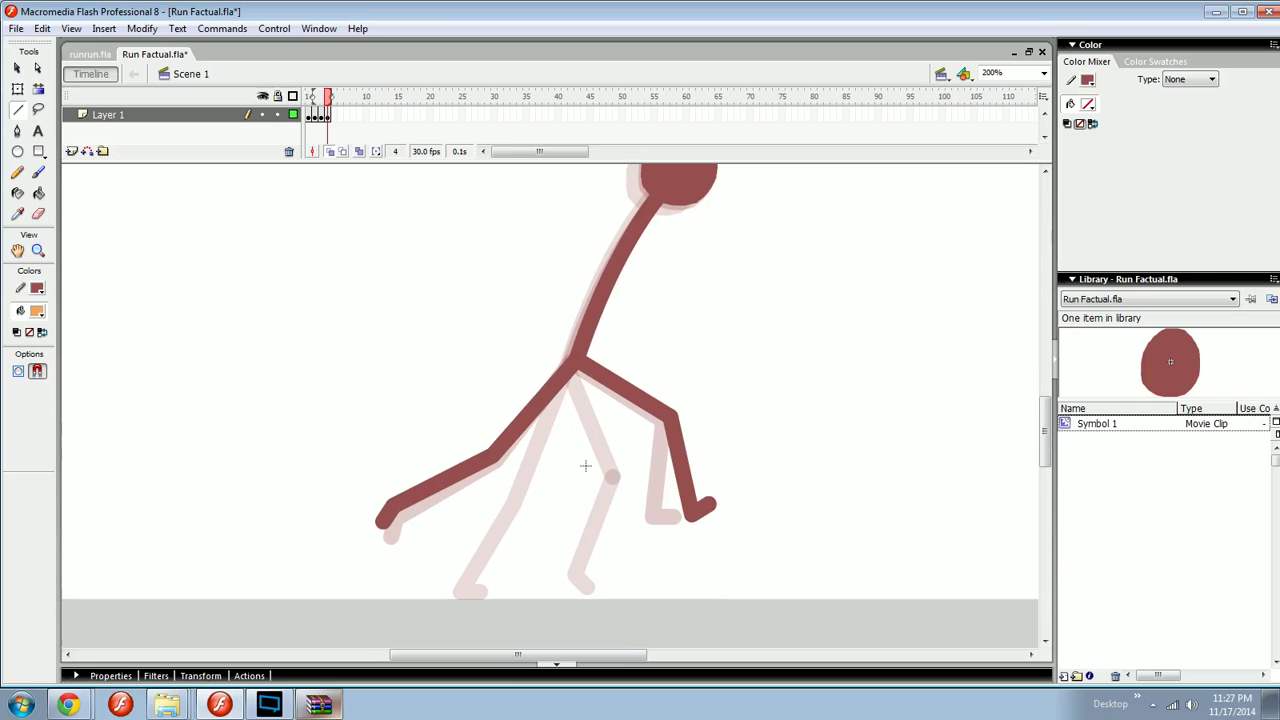
- Add blank frame 5, paste the torso and head, and nudge them to nearly overlap the frame 4 pose
{"action": "key", "text": "F7"}
{"action": "left_click_drag", "start_coordinate": [615, 356], "coordinate": [581, 511]}
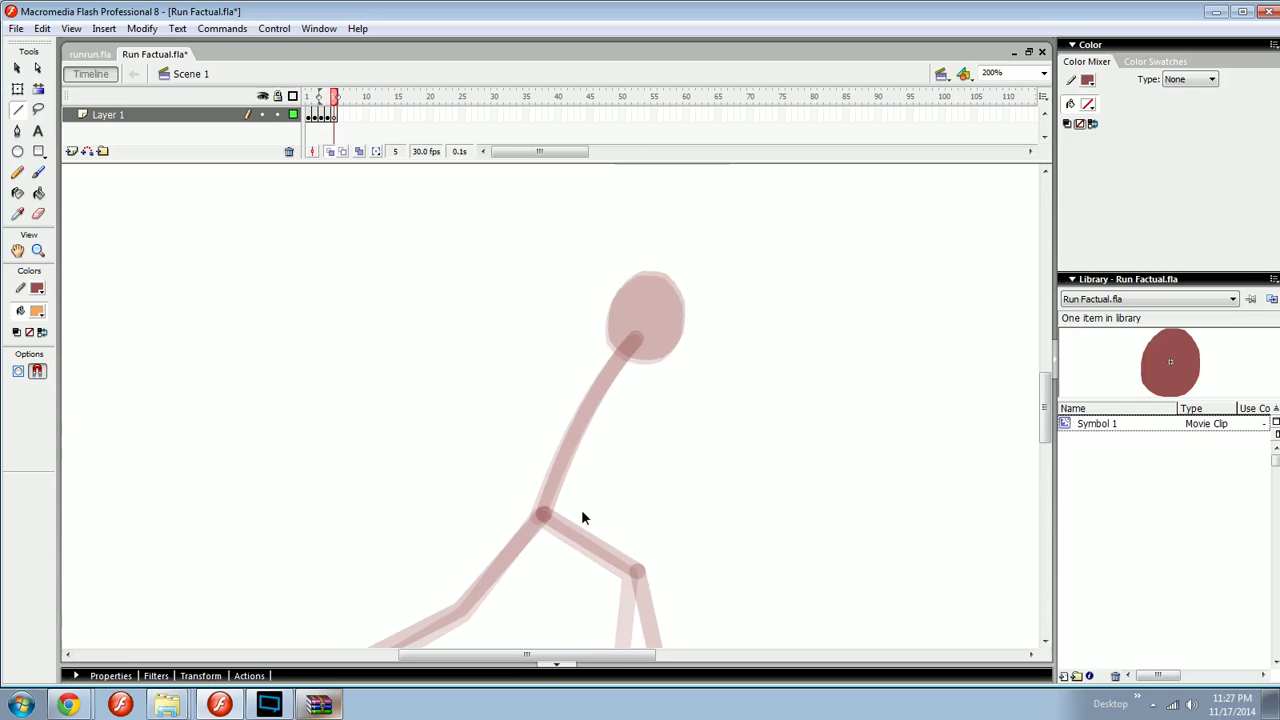
{"action": "key", "text": "ctrl+v"}
{"action": "left_click_drag", "start_coordinate": [598, 334], "coordinate": [660, 330]}
{"action": "key", "text": "Right"}
{"action": "key", "text": "Right"}
{"action": "key", "text": "Up"}
{"action": "key", "text": "Right"}
{"action": "key", "text": "Right"}
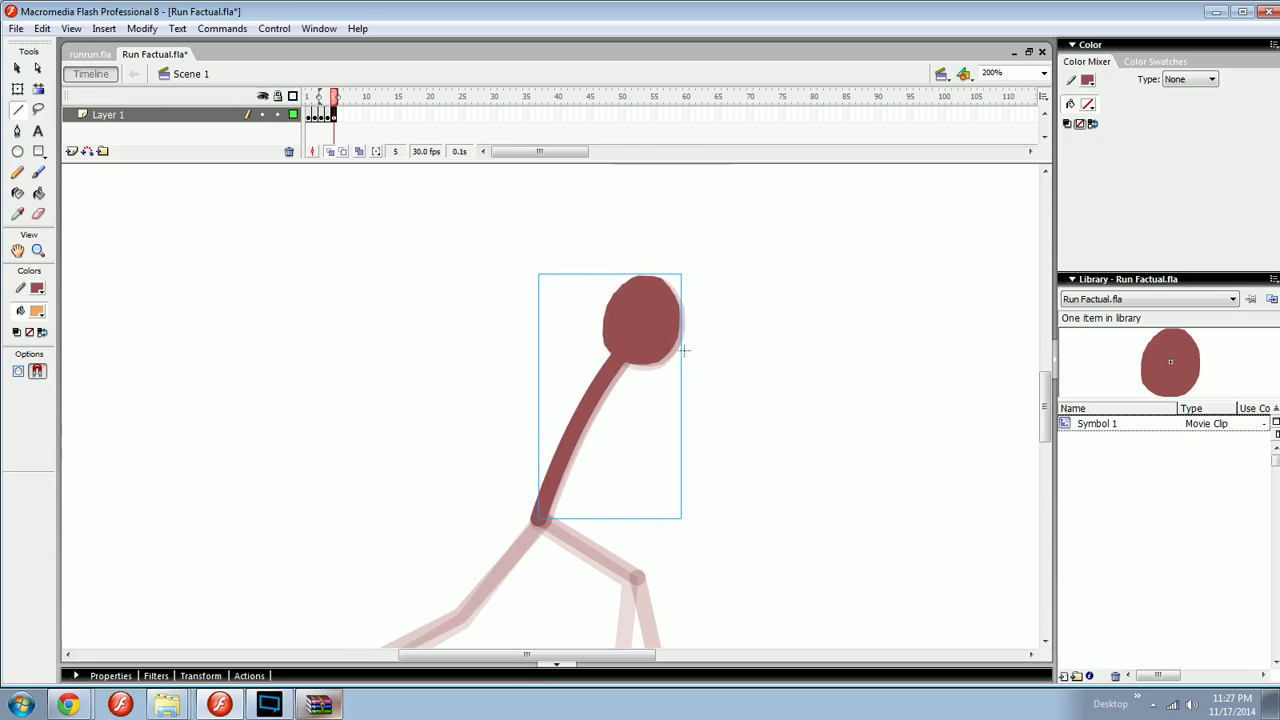
{"action": "left_click_drag", "start_coordinate": [688, 409], "coordinate": [686, 405]}
{"action": "left_click", "coordinate": [611, 499], "text": "ctrl"}
- Compare with the earlier frames and draw frame 5's front leg slightly lower than in frame 4, with the toe tilted up
{"action": "key", "text": "comma"}
{"action": "key", "text": "comma"}
{"action": "left_click_drag", "start_coordinate": [611, 520], "coordinate": [601, 417]}
{"action": "key", "text": "period"}
{"action": "key", "text": "period"}
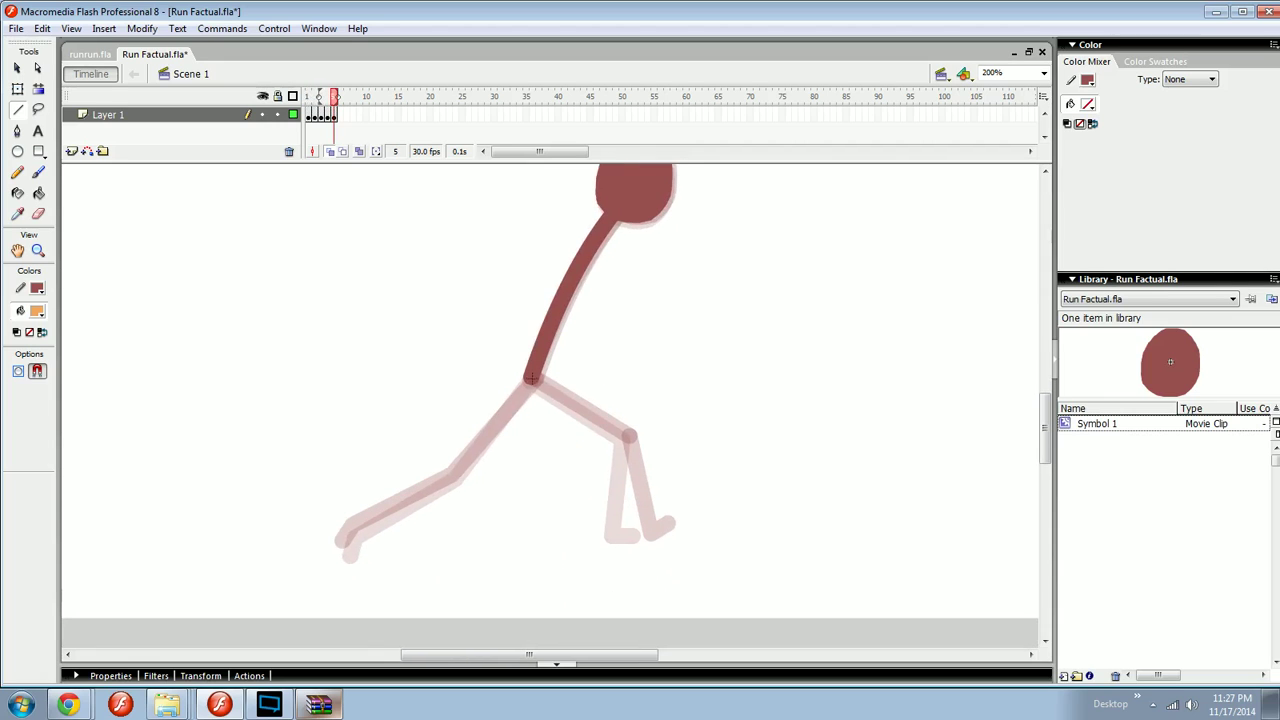
{"action": "left_click_drag", "start_coordinate": [532, 381], "coordinate": [624, 442]}
{"action": "mouse_move", "coordinate": [626, 441]}
{"action": "left_mouse_down"}
{"action": "mouse_move", "coordinate": [637, 537]}
{"action": "mouse_move", "coordinate": [653, 558]}
{"action": "mouse_move", "coordinate": [668, 539]}
{"action": "left_mouse_up"}
- Sketch an orange ground line and angle arc under the raised front foot, and undo the marks
{"action": "key", "text": "ctrl+equal"}
{"action": "mouse_move", "coordinate": [774, 644]}
{"action": "left_mouse_down"}
{"action": "mouse_move", "coordinate": [611, 426]}
{"action": "mouse_move", "coordinate": [570, 408]}
{"action": "mouse_move", "coordinate": [585, 427]}
{"action": "left_mouse_up"}
{"action": "key", "text": "ctrl+equal"}
{"action": "left_click_drag", "start_coordinate": [604, 427], "coordinate": [612, 438]}
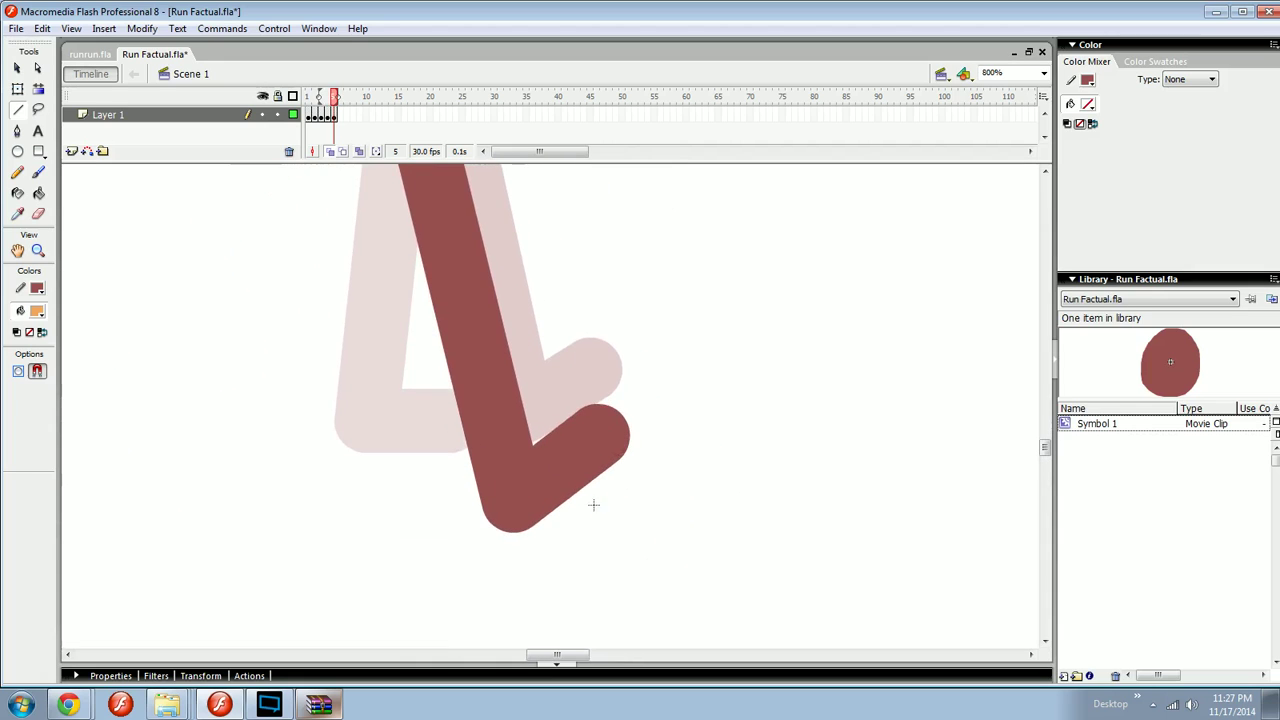
{"action": "key", "text": "b"}
{"action": "left_click_drag", "start_coordinate": [524, 527], "coordinate": [731, 527]}
{"action": "mouse_move", "coordinate": [594, 521]}
{"action": "left_mouse_down"}
{"action": "mouse_move", "coordinate": [598, 472]}
{"action": "mouse_move", "coordinate": [601, 522]}
{"action": "left_mouse_up"}
{"action": "key", "text": "ctrl+z"}
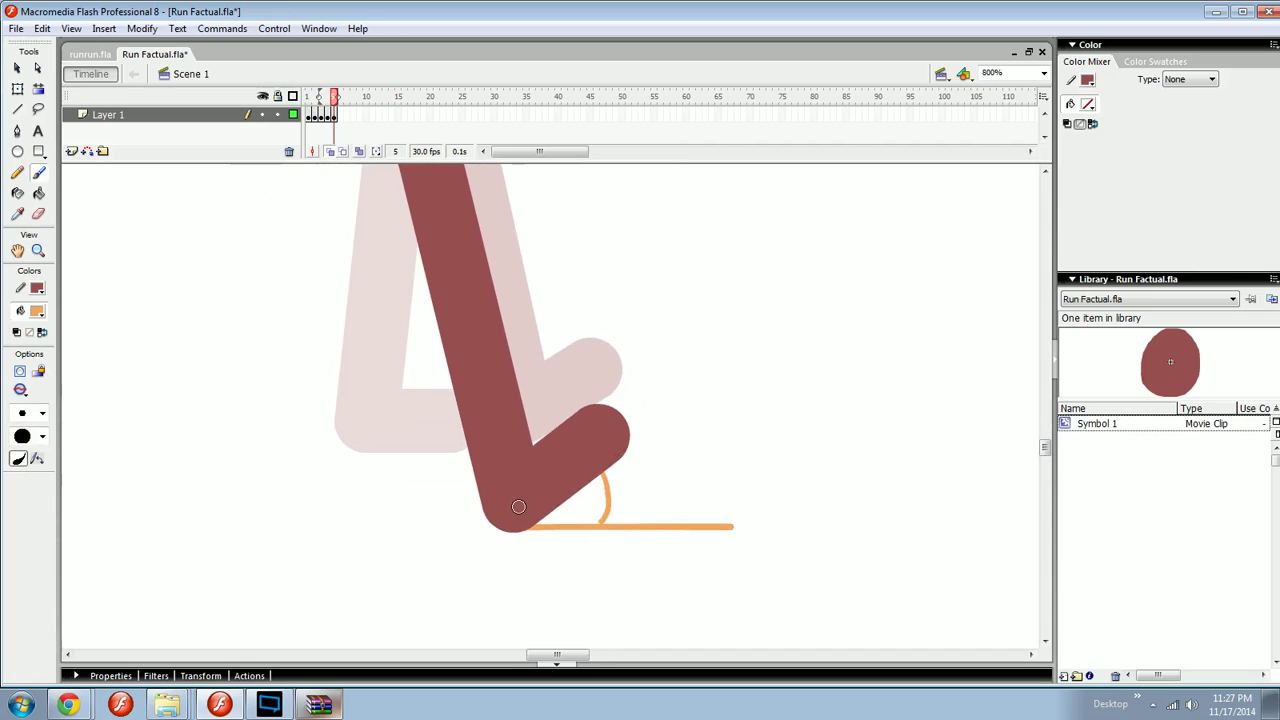
{"action": "left_click_drag", "start_coordinate": [600, 412], "coordinate": [665, 354]}
{"action": "key", "text": "ctrl+z"}
{"action": "key", "text": "ctrl+z"}
{"action": "key", "text": "ctrl+z"}
- Sketch an orange line continuing the direction of the front foot past the toe, and undo it
{"action": "key", "text": "ctrl+minus"}
{"action": "key", "text": "ctrl+minus"}
{"action": "mouse_move", "coordinate": [549, 491]}
{"action": "left_mouse_down"}
{"action": "mouse_move", "coordinate": [643, 534]}
{"action": "mouse_move", "coordinate": [606, 543]}
{"action": "left_mouse_up"}
{"action": "mouse_move", "coordinate": [672, 514]}
{"action": "left_mouse_down"}
{"action": "mouse_move", "coordinate": [582, 515]}
{"action": "mouse_move", "coordinate": [606, 484]}
{"action": "mouse_move", "coordinate": [521, 434]}
{"action": "left_mouse_up"}
{"action": "key", "text": "ctrl+equal"}
{"action": "left_click_drag", "start_coordinate": [553, 497], "coordinate": [601, 464]}
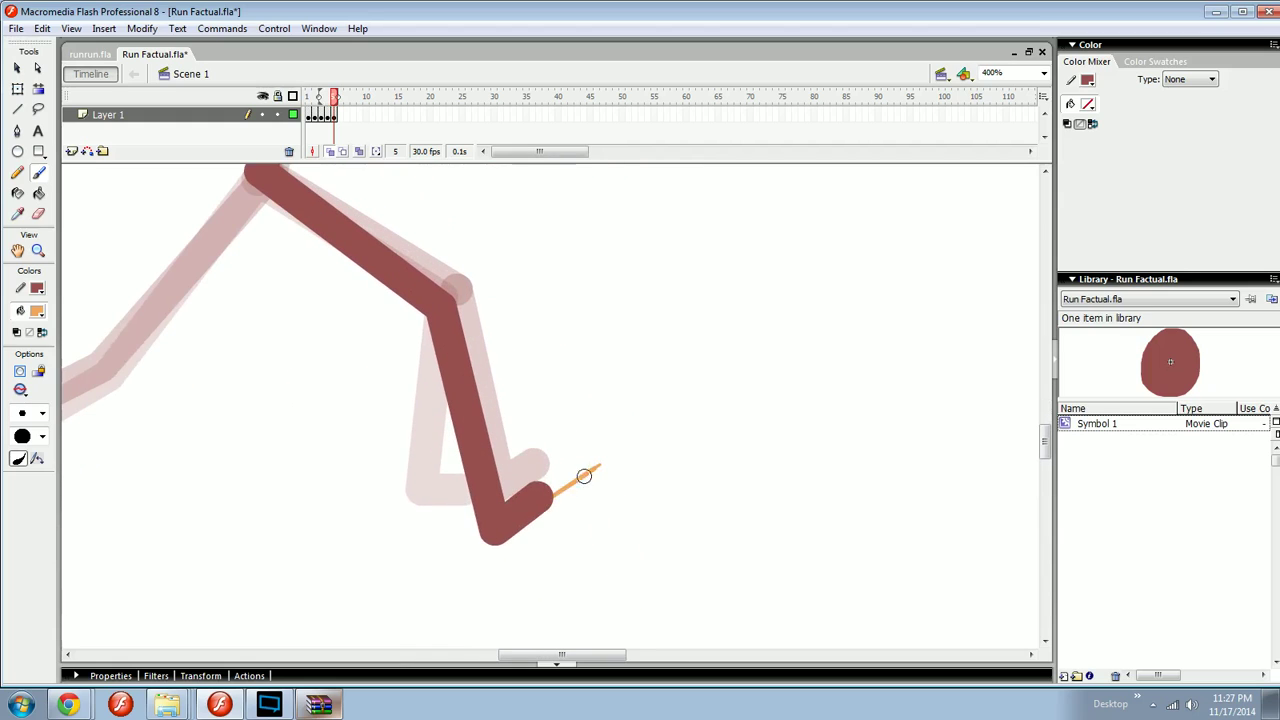
{"action": "key", "text": "ctrl+z"}
- Undo a small knee adjustment and pull the front leg's ankle slightly down and forward to lengthen the shin
{"action": "left_click_drag", "start_coordinate": [457, 546], "coordinate": [604, 557]}
{"action": "key", "text": "ctrl+minus"}
{"action": "mouse_move", "coordinate": [602, 465]}
{"action": "left_mouse_down"}
{"action": "mouse_move", "coordinate": [697, 537]}
{"action": "mouse_move", "coordinate": [725, 590]}
{"action": "mouse_move", "coordinate": [697, 568]}
{"action": "mouse_move", "coordinate": [694, 511]}
{"action": "mouse_move", "coordinate": [614, 534]}
{"action": "mouse_move", "coordinate": [645, 579]}
{"action": "left_mouse_up"}
{"action": "key", "text": "v"}
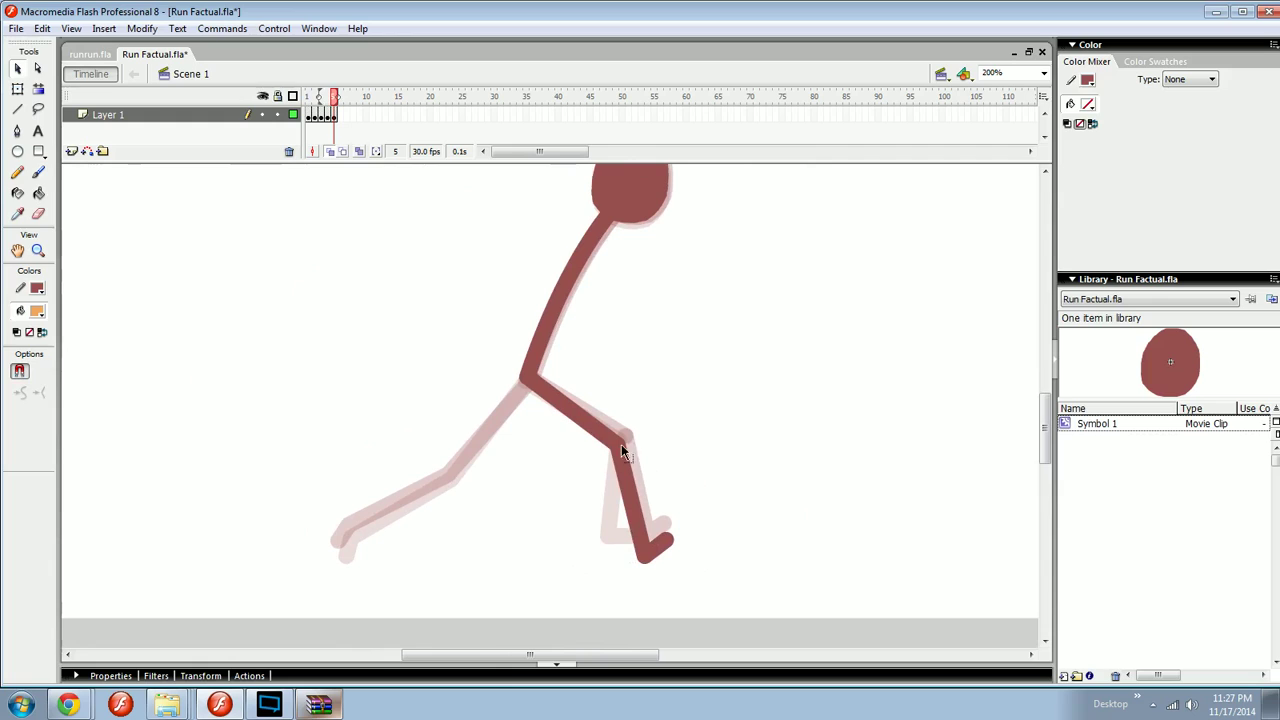
{"action": "left_click_drag", "start_coordinate": [621, 444], "coordinate": [612, 447]}
{"action": "key", "text": "ctrl+z"}
{"action": "left_click_drag", "start_coordinate": [646, 557], "coordinate": [676, 555]}
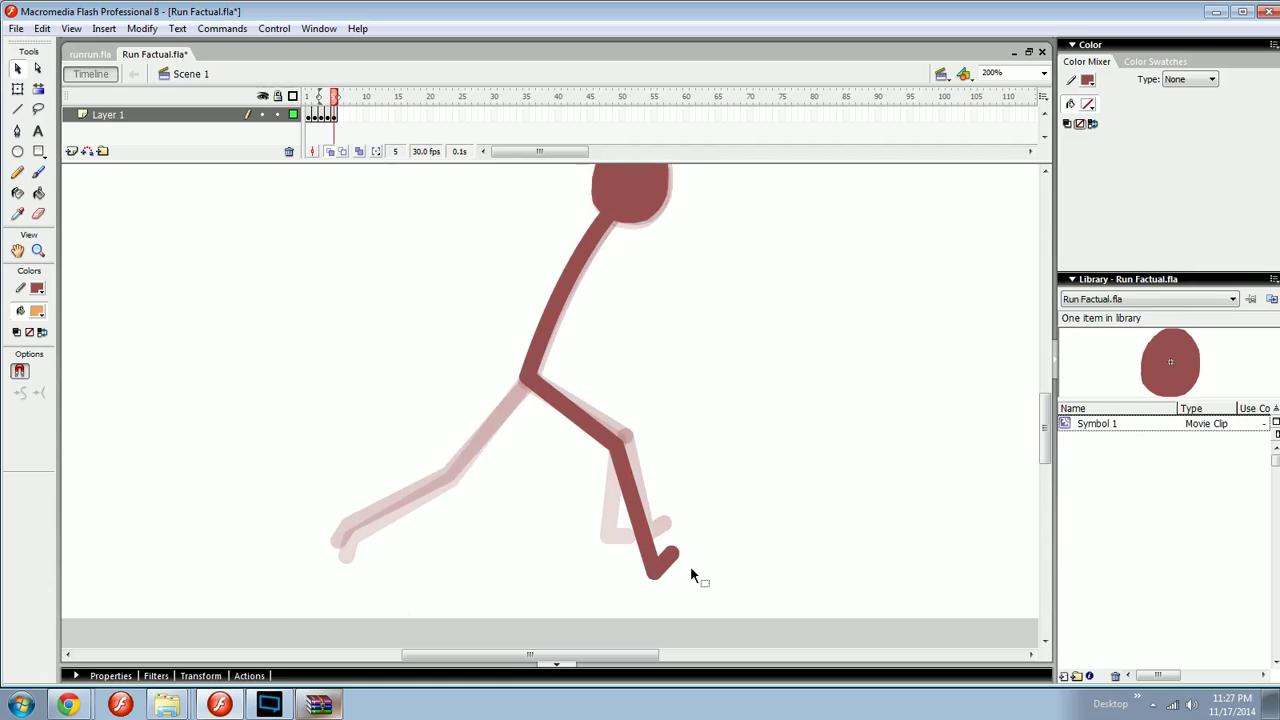
- Pull frame 5's front knee down and back to straighten the leg, and compare the pose with frame 4
{"action": "left_click_drag", "start_coordinate": [609, 466], "coordinate": [606, 464]}
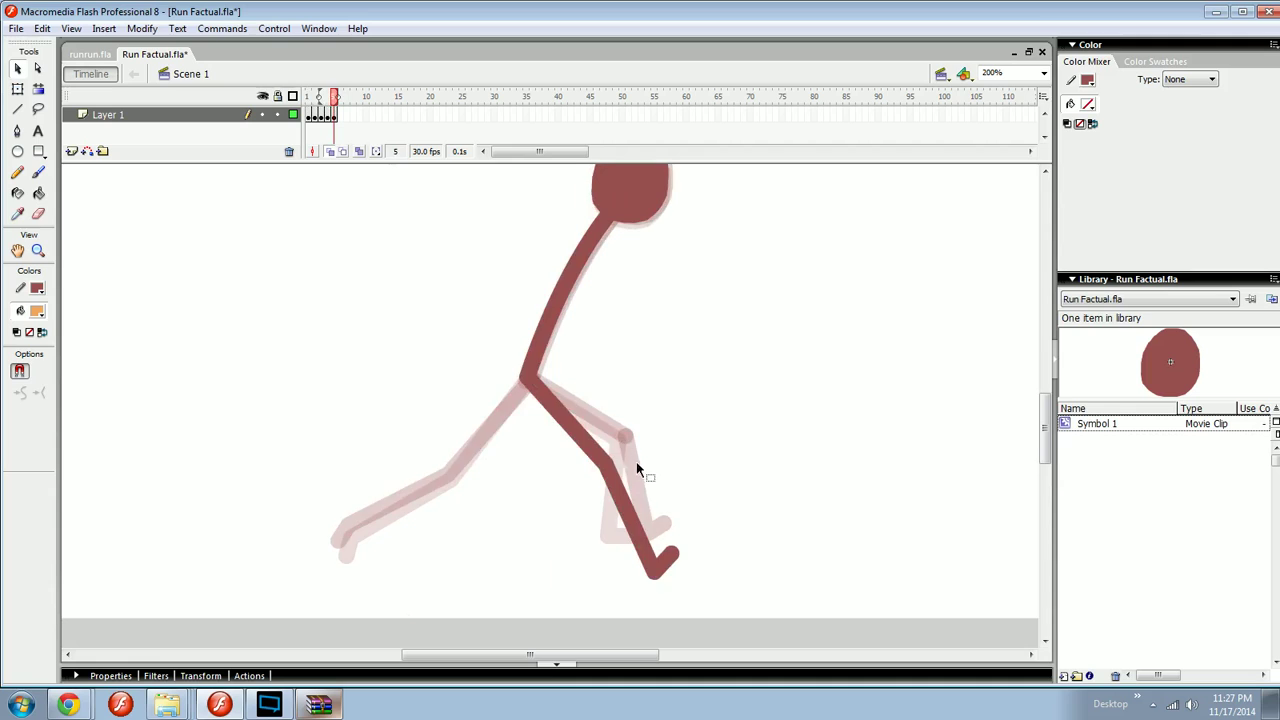
{"action": "key", "text": "comma"}
{"action": "key", "text": "period"}
{"action": "key", "text": "comma"}
{"action": "key", "text": "period"}
{"action": "key", "text": "comma"}
- Flip repeatedly between frames 4 and 5 to check the front leg's motion, and nudge the knee slightly up
{"action": "left_click_drag", "start_coordinate": [634, 513], "coordinate": [600, 542]}
{"action": "key", "text": "comma"}
{"action": "key", "text": "period"}
{"action": "key", "text": "period"}
{"action": "key", "text": "comma"}
{"action": "key", "text": "period"}
{"action": "key", "text": "comma"}
{"action": "key", "text": "period"}
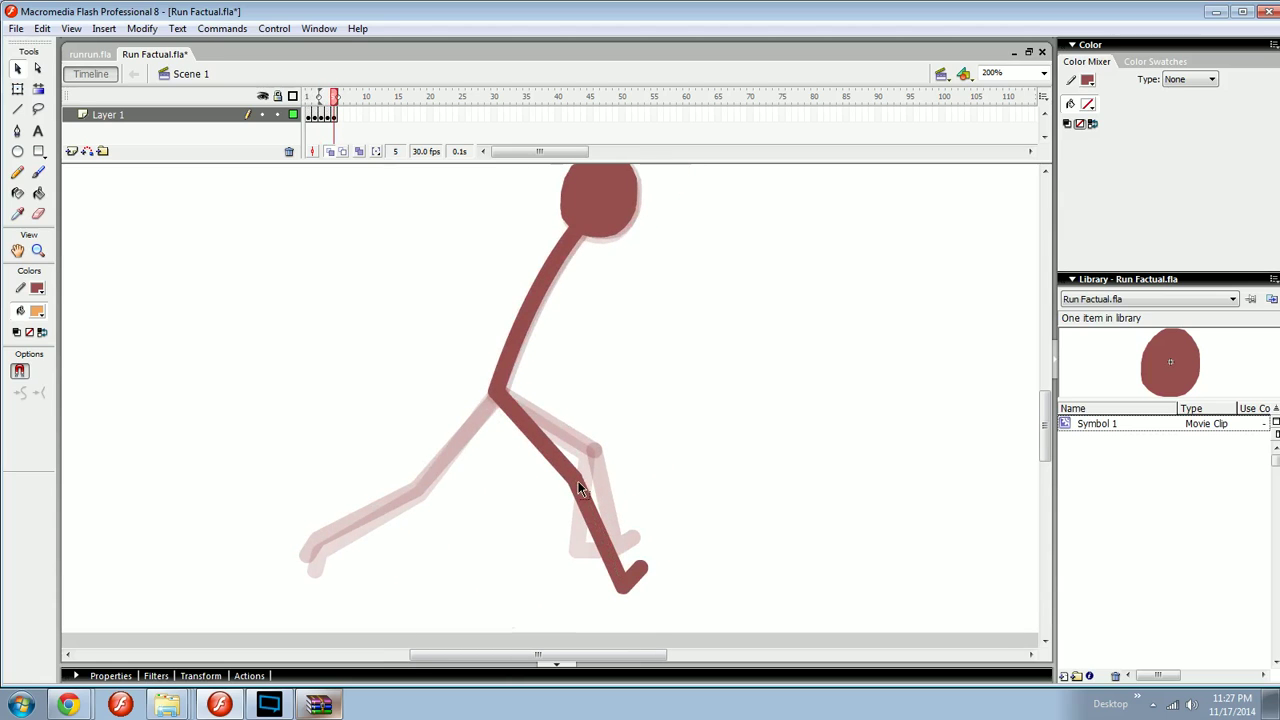
{"action": "key", "text": "comma"}
{"action": "key", "text": "period"}
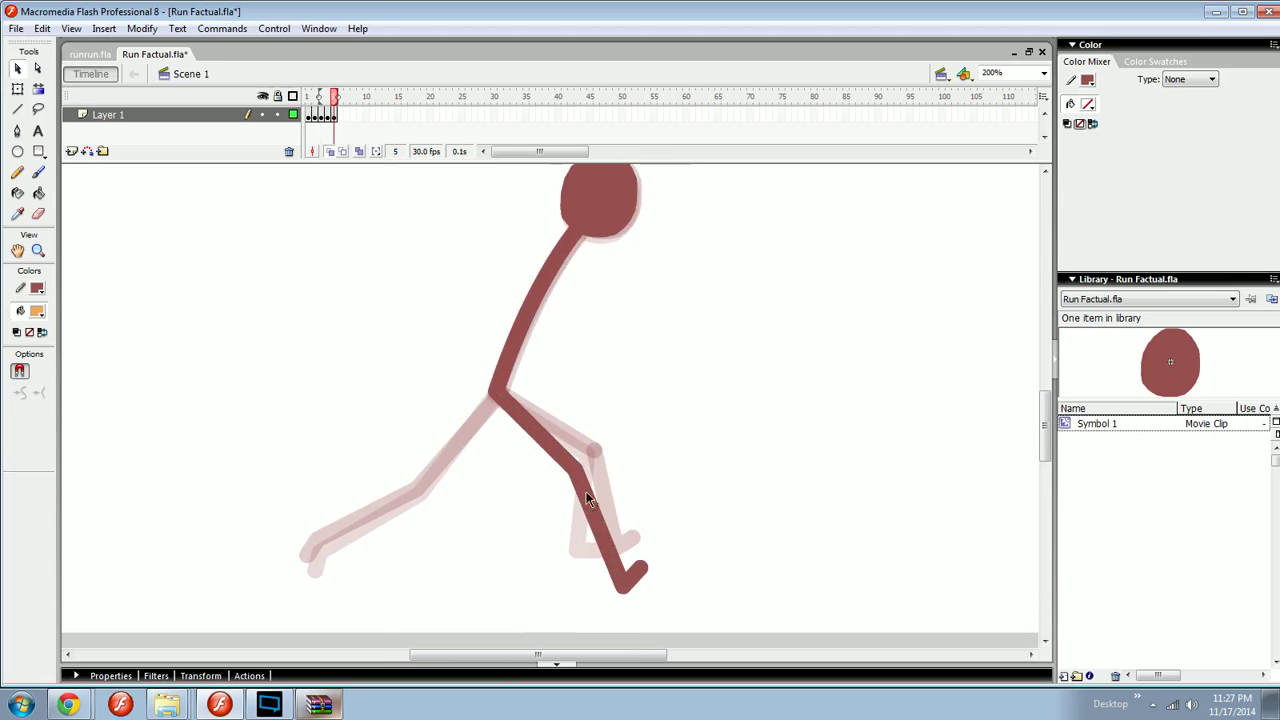
- Raise frame 5's front ankle and toe slightly to shorten the shin, checking against frame 4
{"action": "left_click_drag", "start_coordinate": [623, 579], "coordinate": [642, 562]}
{"action": "left_click_drag", "start_coordinate": [622, 579], "coordinate": [618, 572]}
{"action": "key", "text": "comma"}
{"action": "key", "text": "period"}
{"action": "key", "text": "comma"}
{"action": "key", "text": "period"}
{"action": "left_click_drag", "start_coordinate": [638, 557], "coordinate": [640, 557]}
- Draw frame 5's back leg with the thigh angled steeply down from the hip and the shin trailing behind
{"action": "left_click_drag", "start_coordinate": [562, 557], "coordinate": [696, 540]}
{"action": "key", "text": "n"}
{"action": "key", "text": "v"}
{"action": "scroll", "coordinate": [617, 407], "scroll_direction": "up", "scroll_amount": 1}
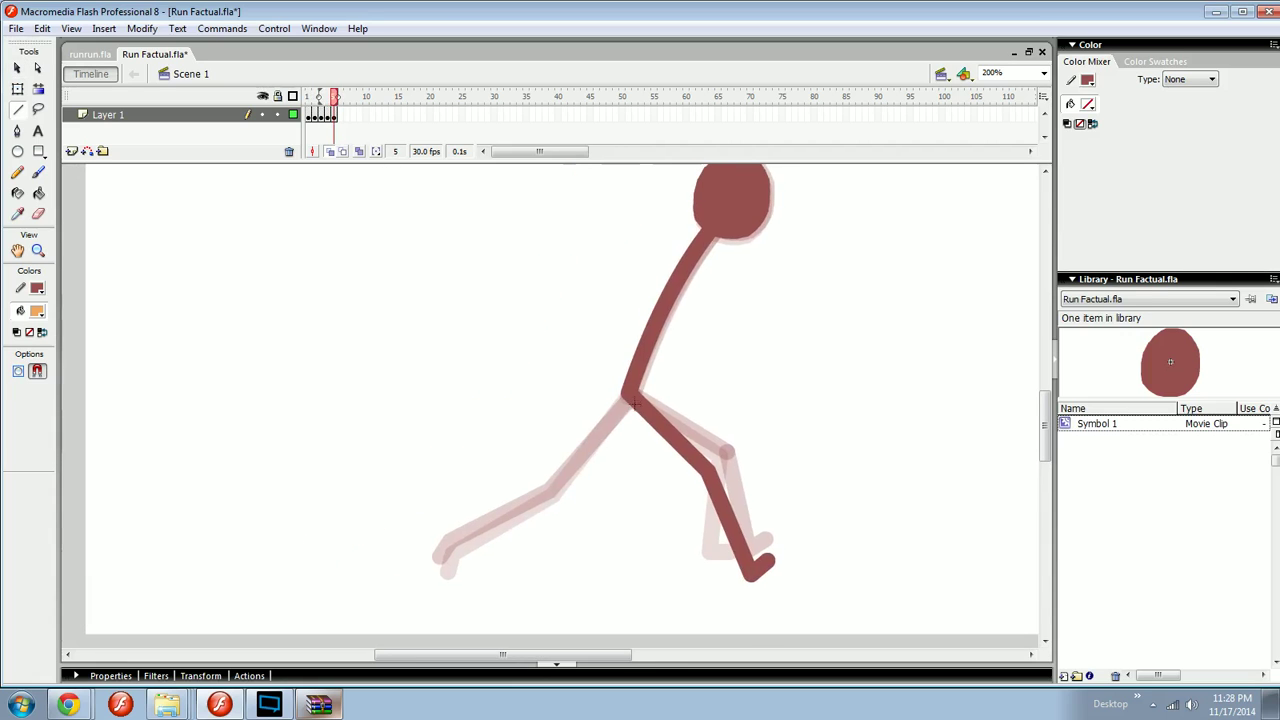
{"action": "left_click_drag", "start_coordinate": [587, 500], "coordinate": [470, 549]}
- Sketch brush marks around frame 5's back knee and below its shin, and undo them
{"action": "key", "text": "b"}
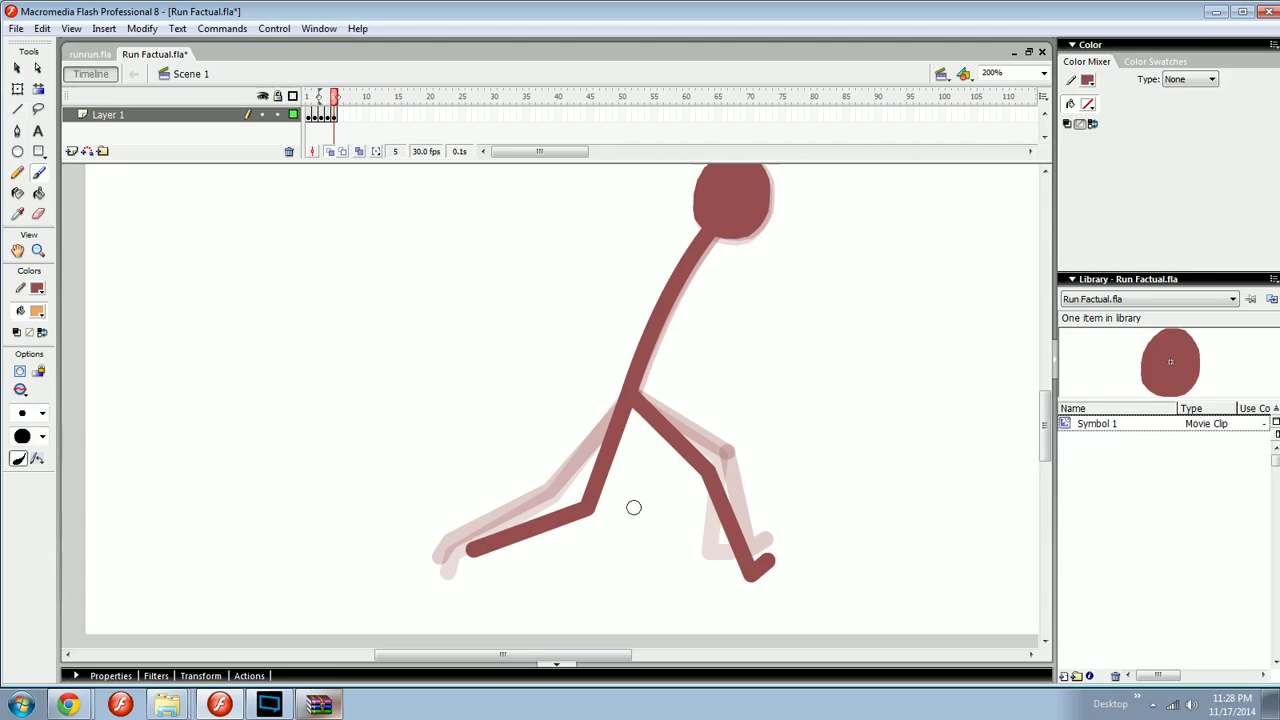
{"action": "mouse_move", "coordinate": [610, 478]}
{"action": "left_mouse_down"}
{"action": "mouse_move", "coordinate": [637, 550]}
{"action": "mouse_move", "coordinate": [614, 478]}
{"action": "left_mouse_up"}
{"action": "left_click_drag", "start_coordinate": [614, 478], "coordinate": [628, 496]}
{"action": "mouse_move", "coordinate": [576, 575]}
{"action": "left_mouse_down"}
{"action": "mouse_move", "coordinate": [511, 548]}
{"action": "mouse_move", "coordinate": [537, 549]}
{"action": "mouse_move", "coordinate": [527, 565]}
{"action": "mouse_move", "coordinate": [474, 571]}
{"action": "mouse_move", "coordinate": [494, 572]}
{"action": "left_mouse_up"}
{"action": "key", "text": "ctrl+z"}
{"action": "key", "text": "ctrl+z"}
{"action": "key", "text": "ctrl+z"}
{"action": "key", "text": "ctrl+z"}
- Add frame 5's back foot as a short line pointing straight down from the ankle, undoing stray marks
{"action": "key", "text": "space"}
{"action": "key", "text": "n"}
{"action": "key", "text": "ctrl+z"}
{"action": "key", "text": "ctrl+z"}
{"action": "key", "text": "ctrl+z"}
{"action": "key", "text": "ctrl+z"}
{"action": "key", "text": "ctrl+z"}
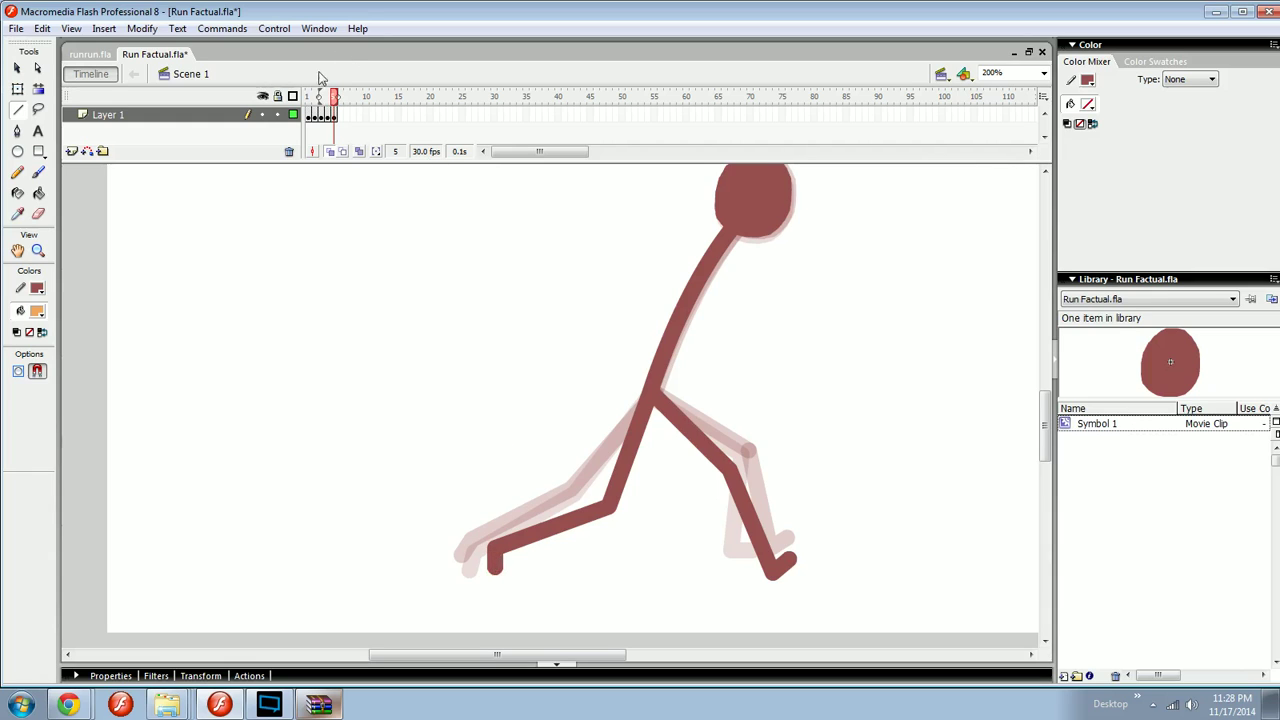
- Go to frame 1, sketch a brush mark over the raised rear foot, and undo it
{"action": "left_click", "coordinate": [310, 102]}
{"action": "left_click_drag", "start_coordinate": [548, 537], "coordinate": [560, 460]}
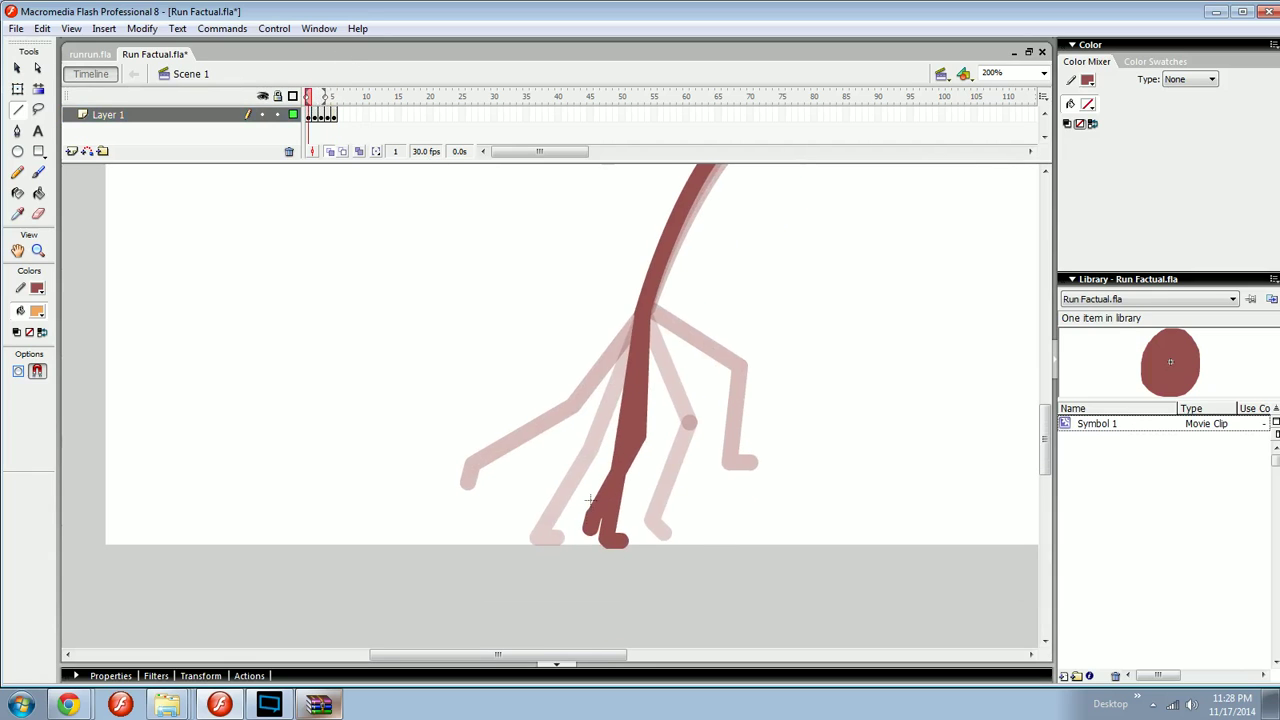
{"action": "key", "text": "b"}
{"action": "left_click_drag", "start_coordinate": [590, 500], "coordinate": [593, 543]}
{"action": "key", "text": "ctrl+z"}
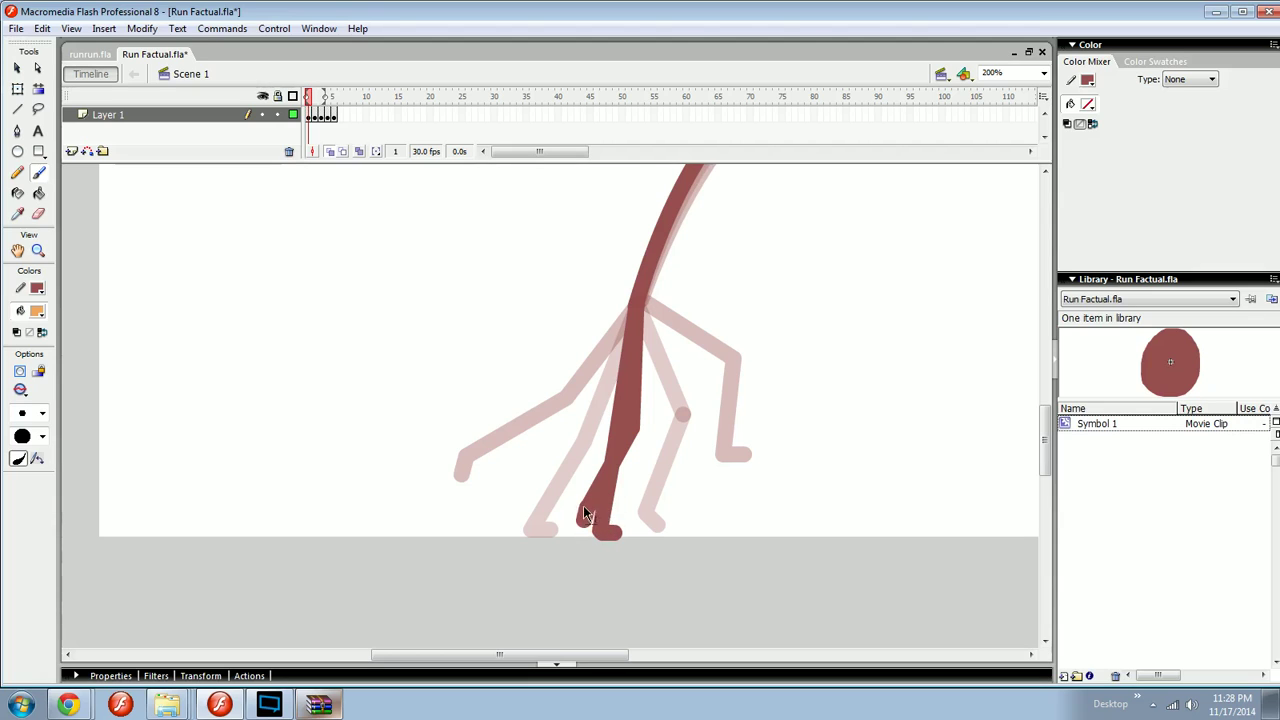
- Delete frame 1's raised shin and foot and redraw them bent further back, with the foot pointing down
{"action": "left_click", "coordinate": [586, 512]}
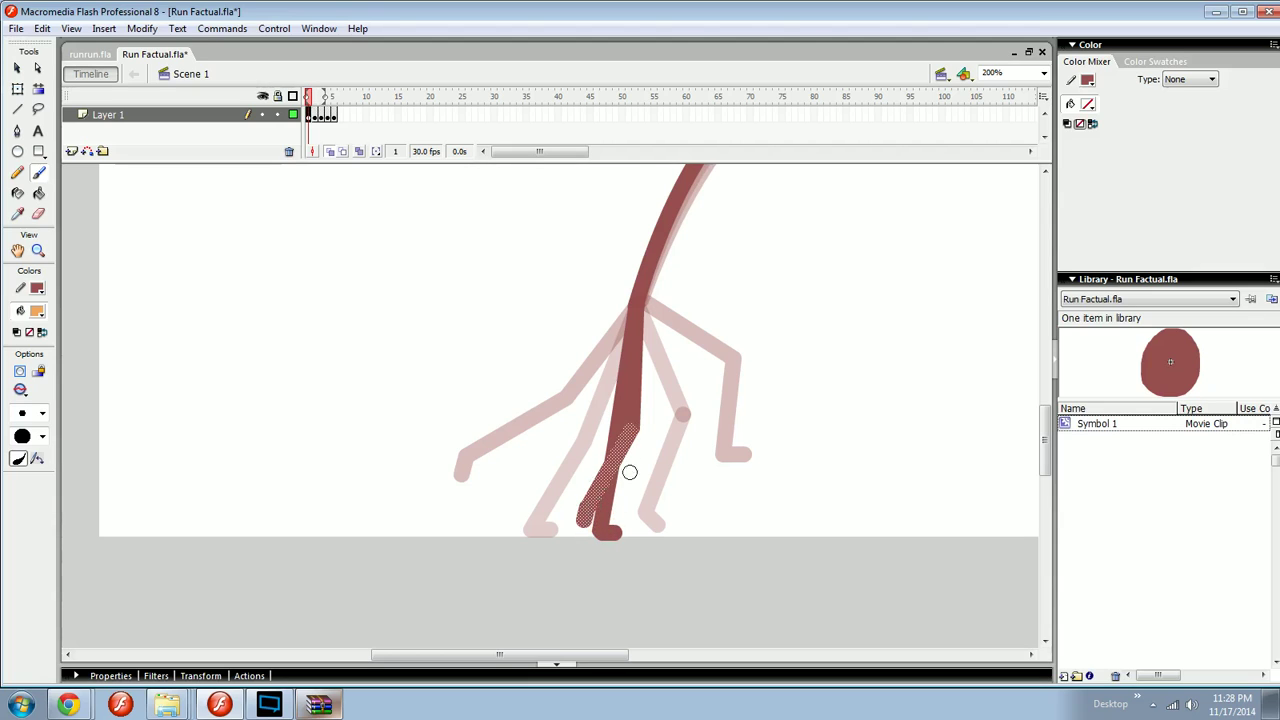
{"action": "key", "text": "Delete"}
{"action": "key", "text": "n"}
{"action": "left_click_drag", "start_coordinate": [568, 486], "coordinate": [567, 497]}
{"action": "key", "text": "ctrl+z"}
{"action": "mouse_move", "coordinate": [636, 308]}
{"action": "left_mouse_down"}
{"action": "mouse_move", "coordinate": [651, 430]}
{"action": "mouse_move", "coordinate": [574, 496]}
{"action": "left_mouse_up"}
{"action": "key", "text": "ctrl+z"}
{"action": "left_click_drag", "start_coordinate": [574, 496], "coordinate": [574, 513]}
- Sketch an orange line and angle arc at the bent knee in frame 1, and undo the marks
{"action": "key", "text": "b"}
{"action": "mouse_move", "coordinate": [647, 441]}
{"action": "left_mouse_down"}
{"action": "mouse_move", "coordinate": [705, 402]}
{"action": "mouse_move", "coordinate": [649, 404]}
{"action": "mouse_move", "coordinate": [695, 408]}
{"action": "left_mouse_up"}
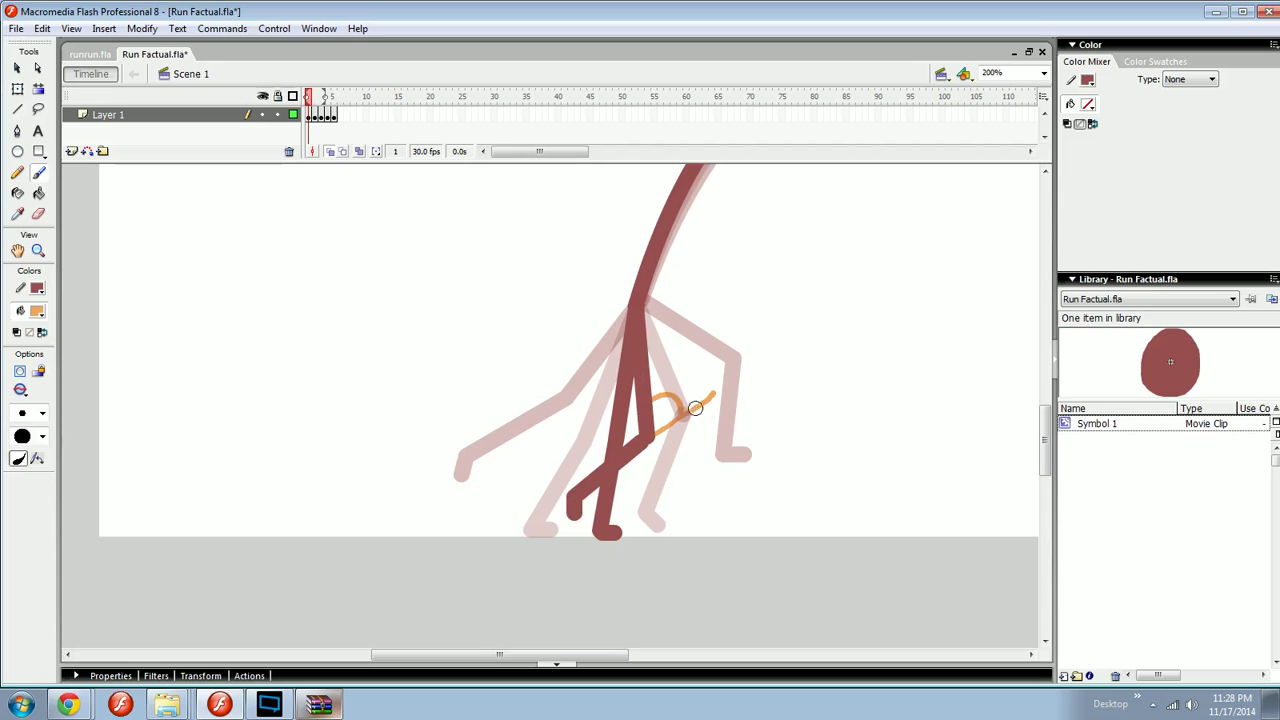
{"action": "key", "text": "ctrl+z"}
{"action": "key", "text": "ctrl+z"}
- Copy frame 1 and paste it as frame 7
{"action": "key", "text": "space"}
{"action": "mouse_move", "coordinate": [686, 455]}
{"action": "left_mouse_down"}
{"action": "mouse_move", "coordinate": [651, 497]}
{"action": "mouse_move", "coordinate": [643, 540]}
{"action": "mouse_move", "coordinate": [658, 533]}
{"action": "left_mouse_up"}
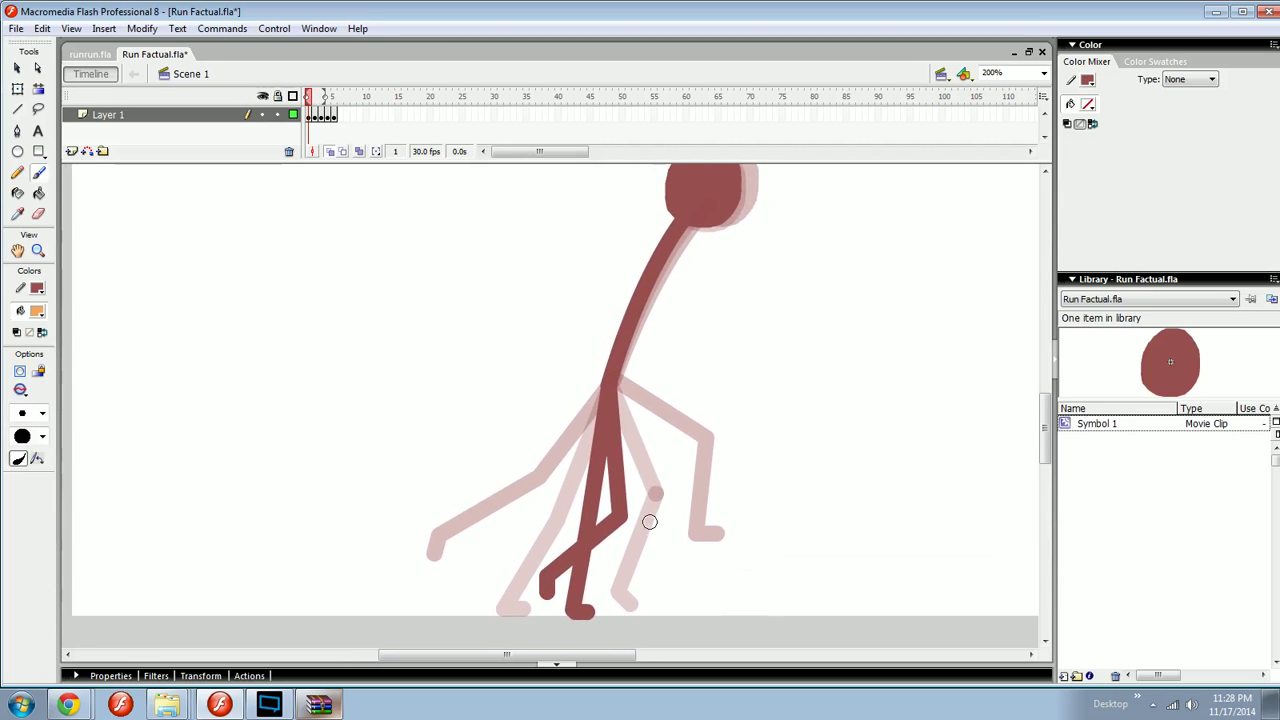
{"action": "right_click", "coordinate": [310, 117]}
{"action": "left_click", "coordinate": [360, 300]}
{"action": "right_click", "coordinate": [341, 115]}
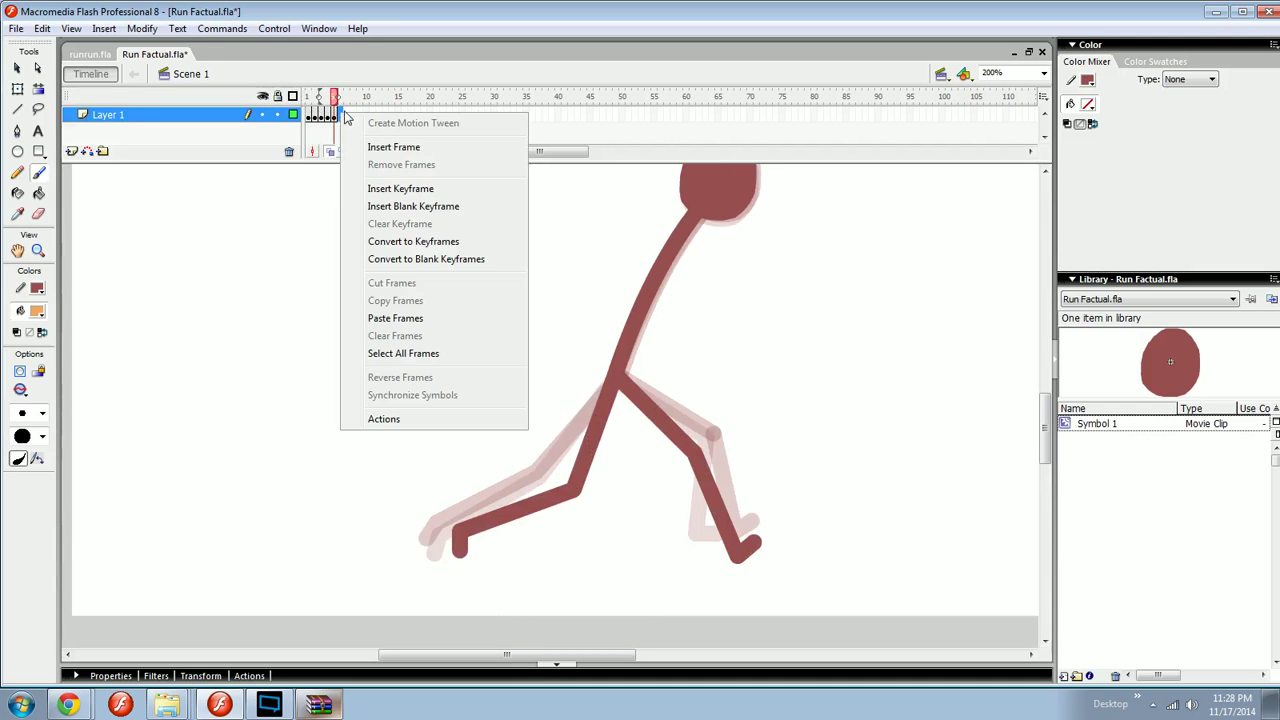
{"action": "right_click", "coordinate": [347, 113]}
{"action": "left_click", "coordinate": [400, 313]}
- Make frame 6 a blank keyframe and paste frame 5's head and torso in place
{"action": "left_click", "coordinate": [341, 118]}
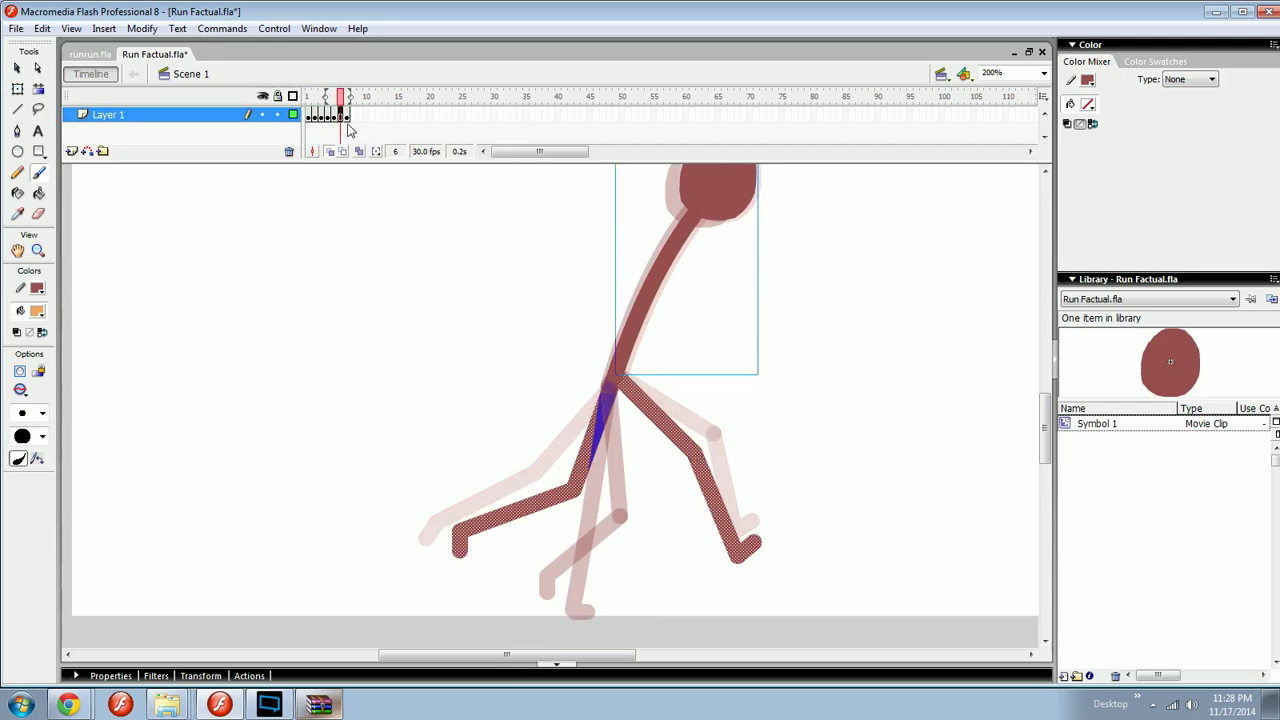
{"action": "key", "text": "F7"}
{"action": "left_click_drag", "start_coordinate": [688, 357], "coordinate": [601, 475]}
{"action": "key", "text": "ctrl+v"}
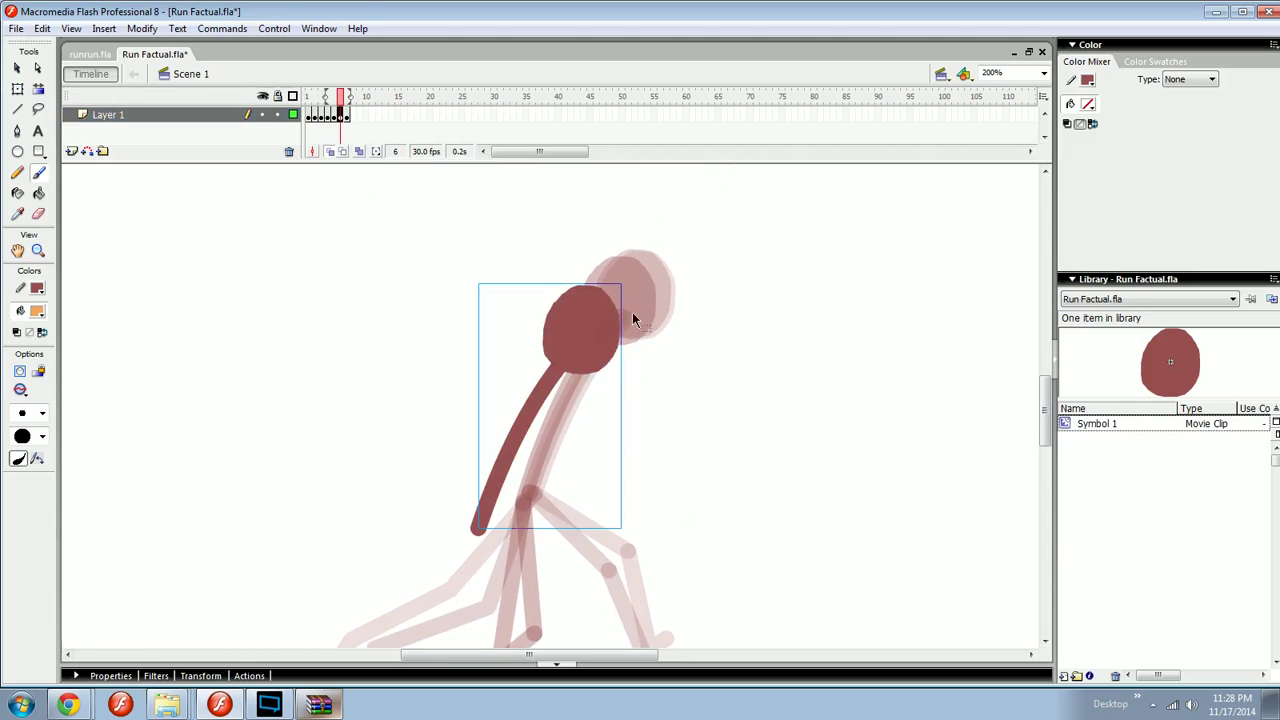
{"action": "key", "text": "ctrl+z"}
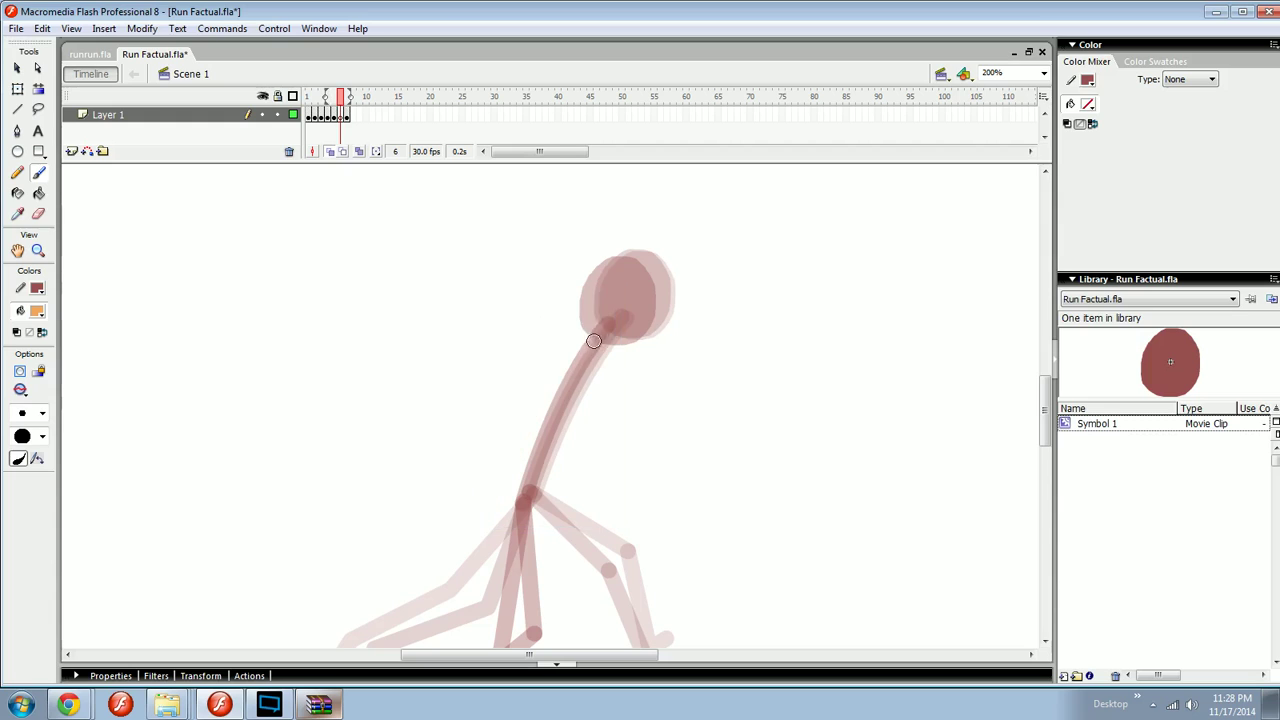
{"action": "key", "text": "comma"}
{"action": "key", "text": "ctrl+a"}
{"action": "left_click_drag", "start_coordinate": [766, 230], "coordinate": [585, 372]}
{"action": "key", "text": "b"}
{"action": "key", "text": "period"}
{"action": "key", "text": "ctrl+shift+v"}
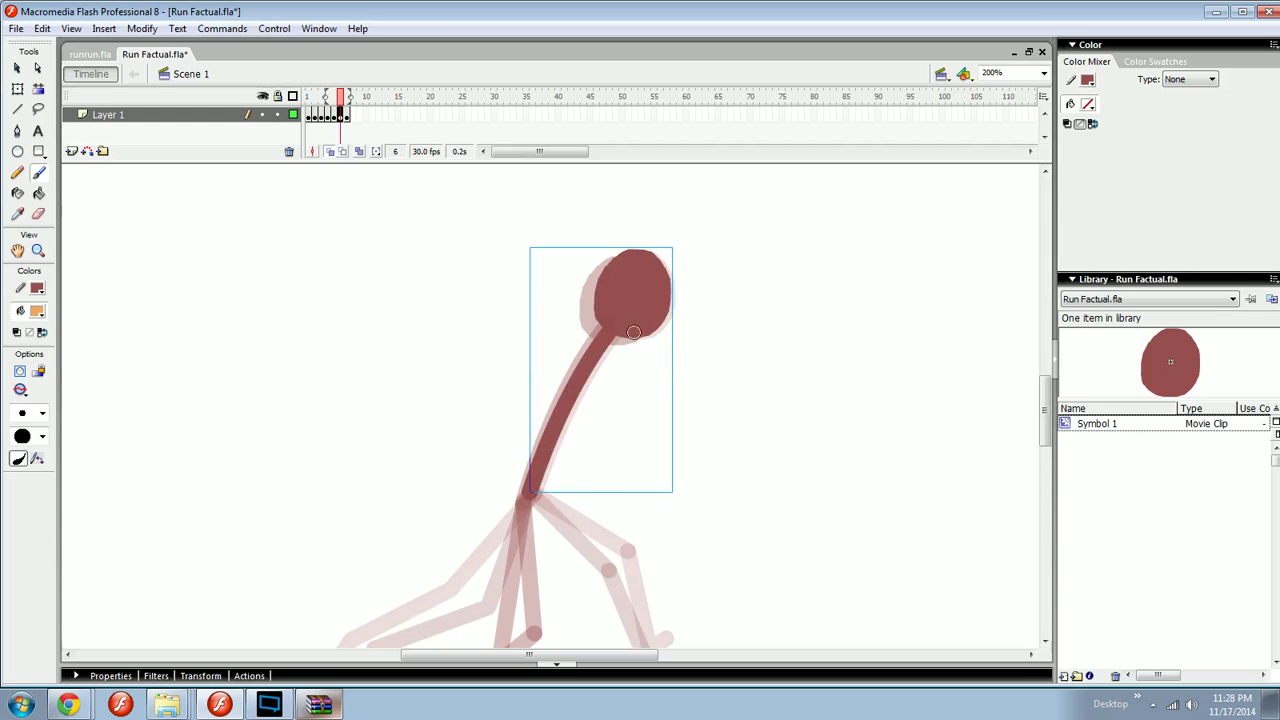
- Try to transform the pasted head and torso in frame 6, and undo the change
{"action": "key", "text": "q"}
{"action": "left_click_drag", "start_coordinate": [671, 242], "coordinate": [664, 238]}
{"action": "key", "text": "v"}
{"action": "key", "text": "ctrl+z"}
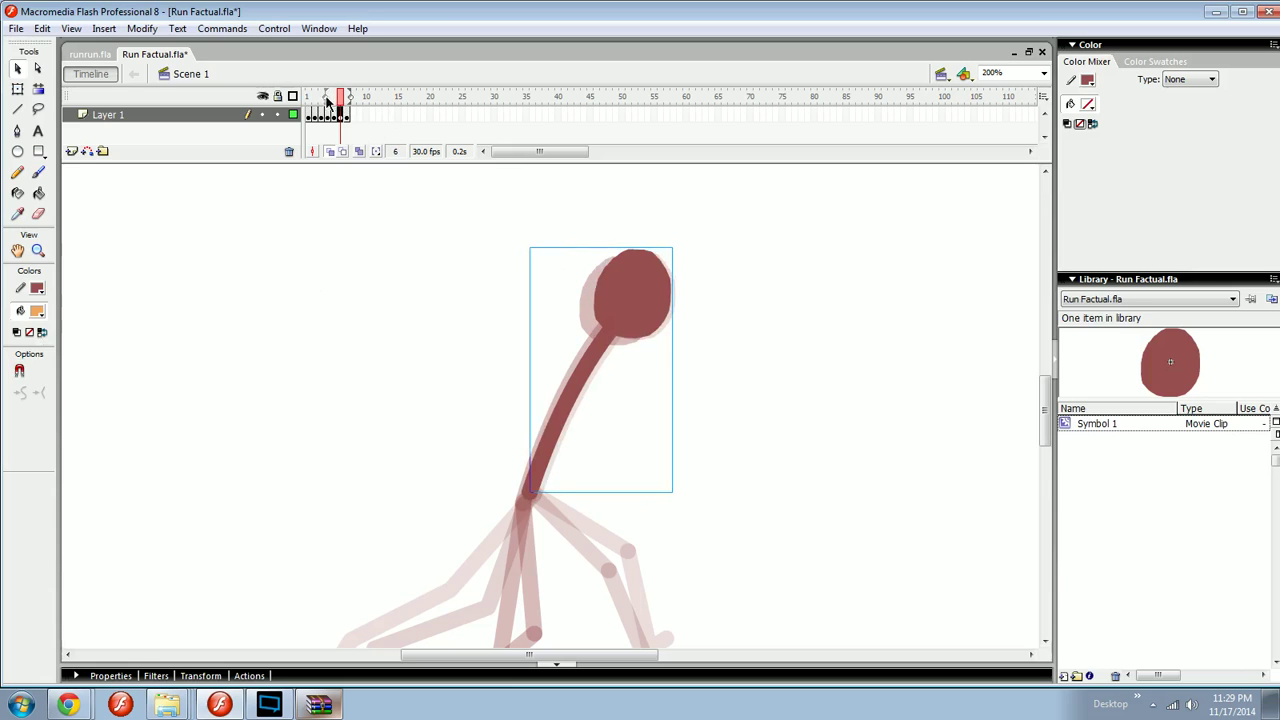
- Start the onion skin at frame 5, then move and slightly rotate frame 6's body between the neighbouring poses
{"action": "left_click_drag", "start_coordinate": [334, 97], "coordinate": [336, 98]}
{"action": "left_click_drag", "start_coordinate": [616, 285], "coordinate": [611, 300]}
{"action": "left_click_drag", "start_coordinate": [615, 311], "coordinate": [618, 333]}
{"action": "left_click_drag", "start_coordinate": [626, 331], "coordinate": [623, 272]}
{"action": "key", "text": "q"}
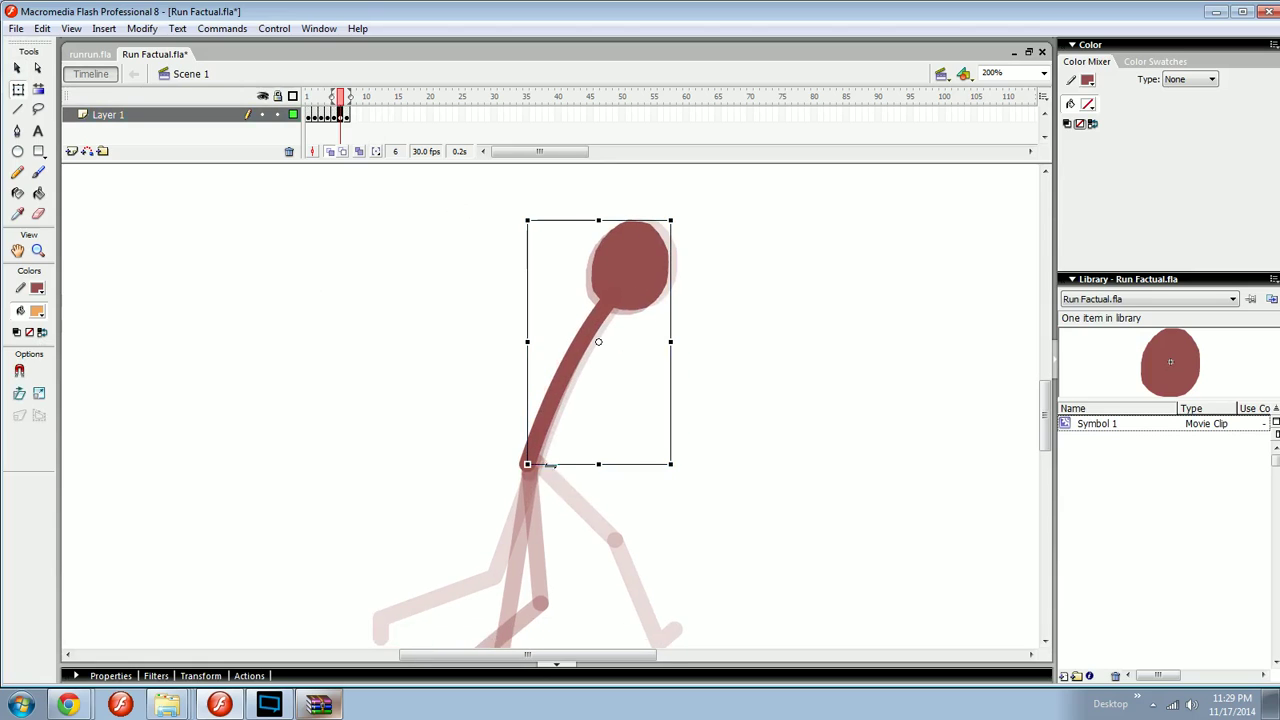
{"action": "left_click_drag", "start_coordinate": [527, 465], "coordinate": [533, 483]}
{"action": "left_click", "coordinate": [538, 520]}
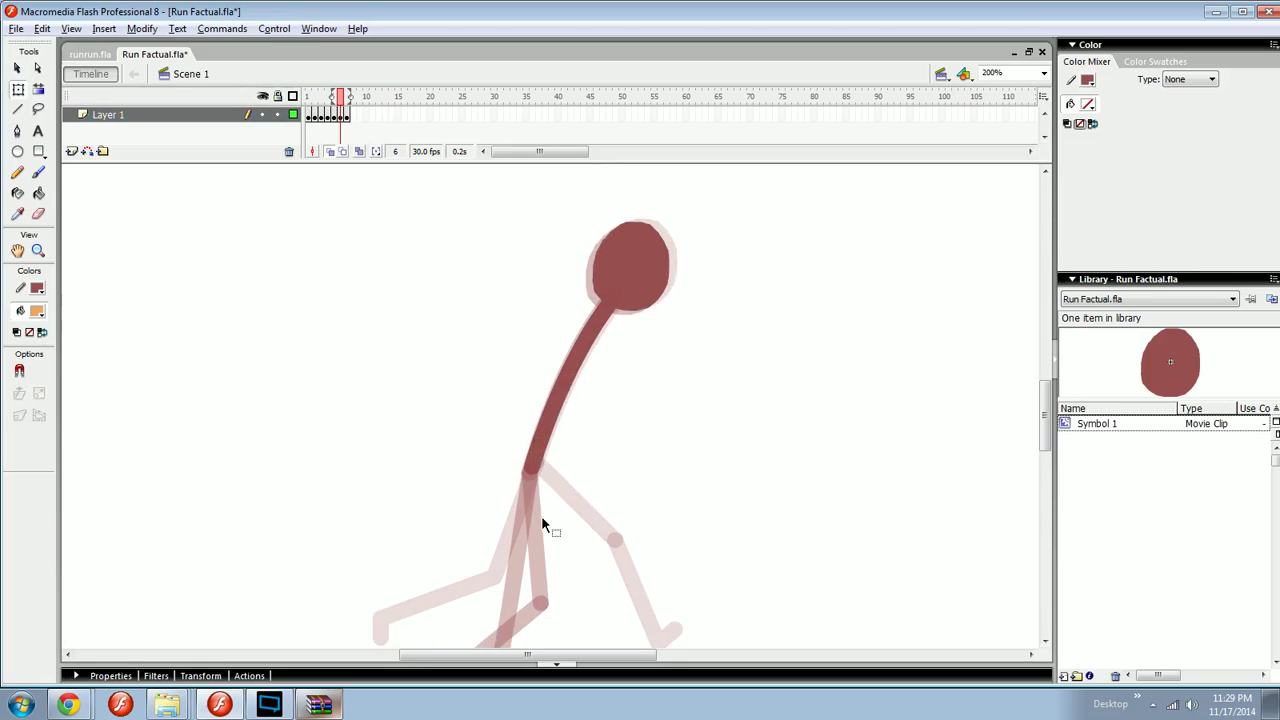
- Flip through frames 5, 6 and 7 to check the movement of the head and torso
{"action": "key", "text": "comma"}
{"action": "key", "text": "period"}
{"action": "key", "text": "period"}
{"action": "key", "text": "comma"}
{"action": "key", "text": "period"}
{"action": "key", "text": "comma"}
{"action": "key", "text": "period"}
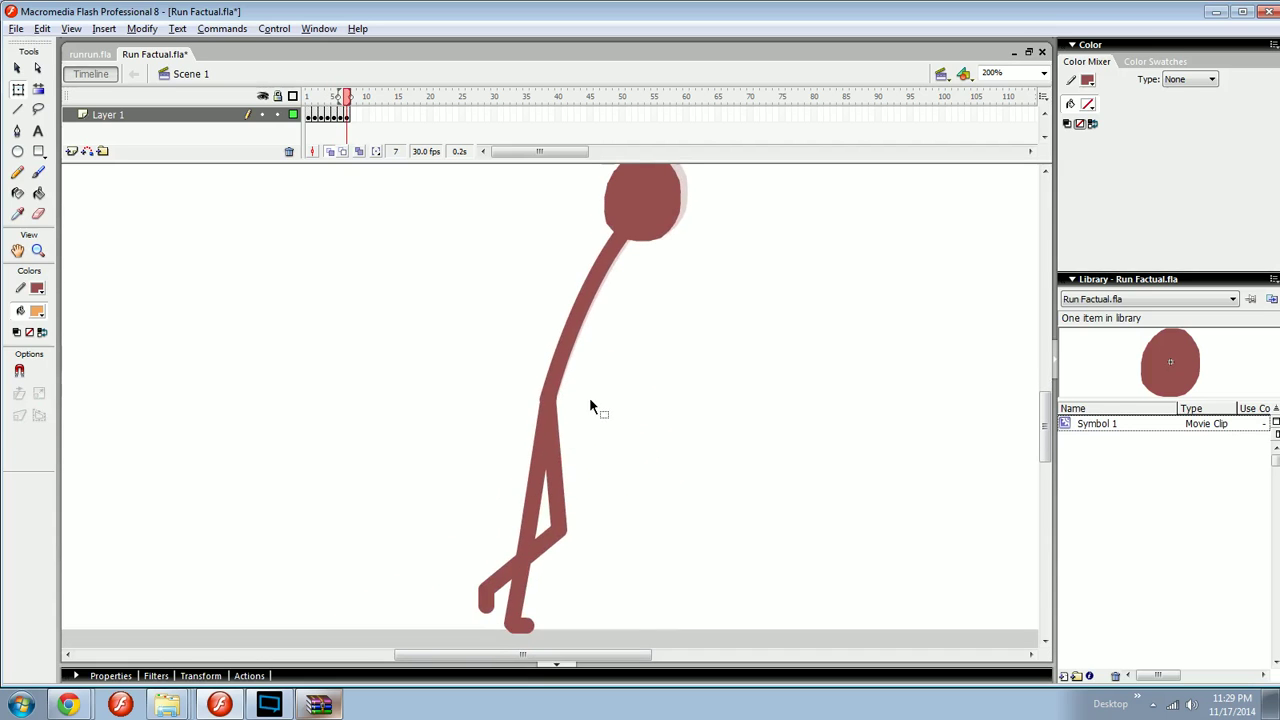
- Draw frame 6's back leg between the frame 5 and 7 poses, with the shin trailing and foot pointing down
{"action": "key", "text": "comma"}
{"action": "scroll", "coordinate": [594, 406], "scroll_direction": "down", "scroll_amount": 2}
{"action": "key", "text": "n"}
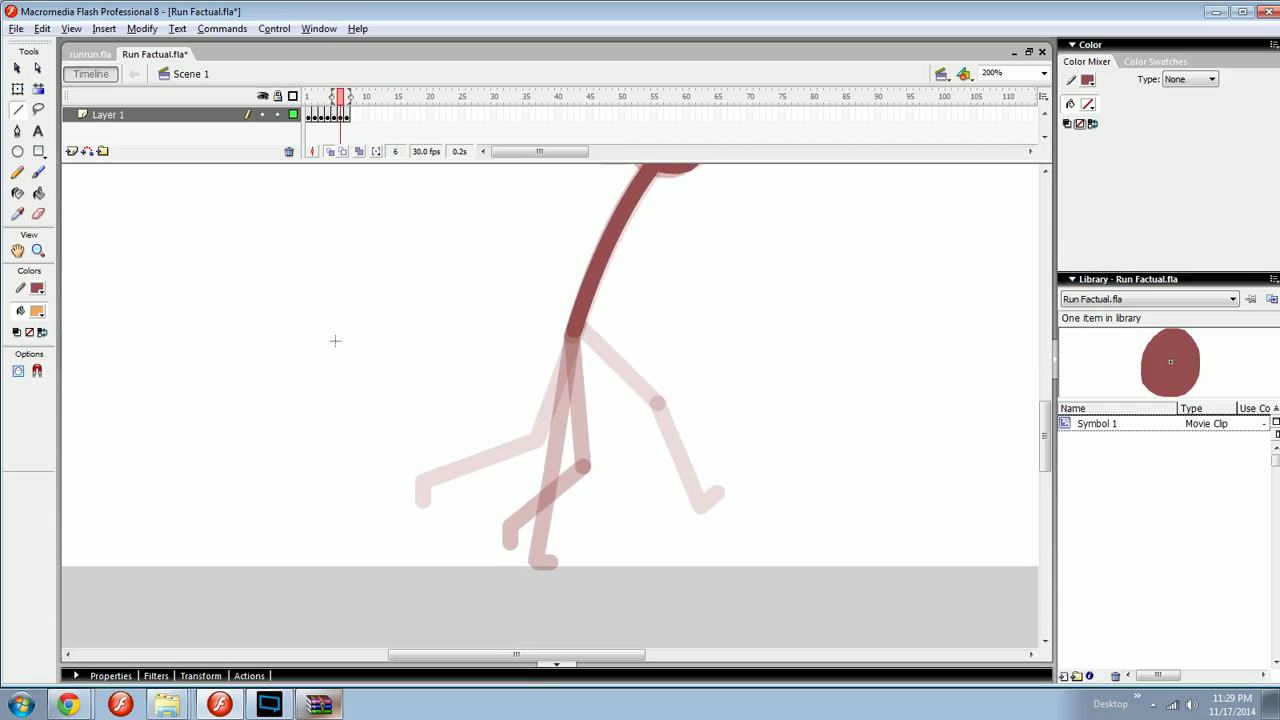
{"action": "mouse_move", "coordinate": [572, 334]}
{"action": "left_mouse_down"}
{"action": "mouse_move", "coordinate": [531, 486]}
{"action": "mouse_move", "coordinate": [544, 444]}
{"action": "mouse_move", "coordinate": [557, 458]}
{"action": "mouse_move", "coordinate": [466, 507]}
{"action": "left_mouse_up"}
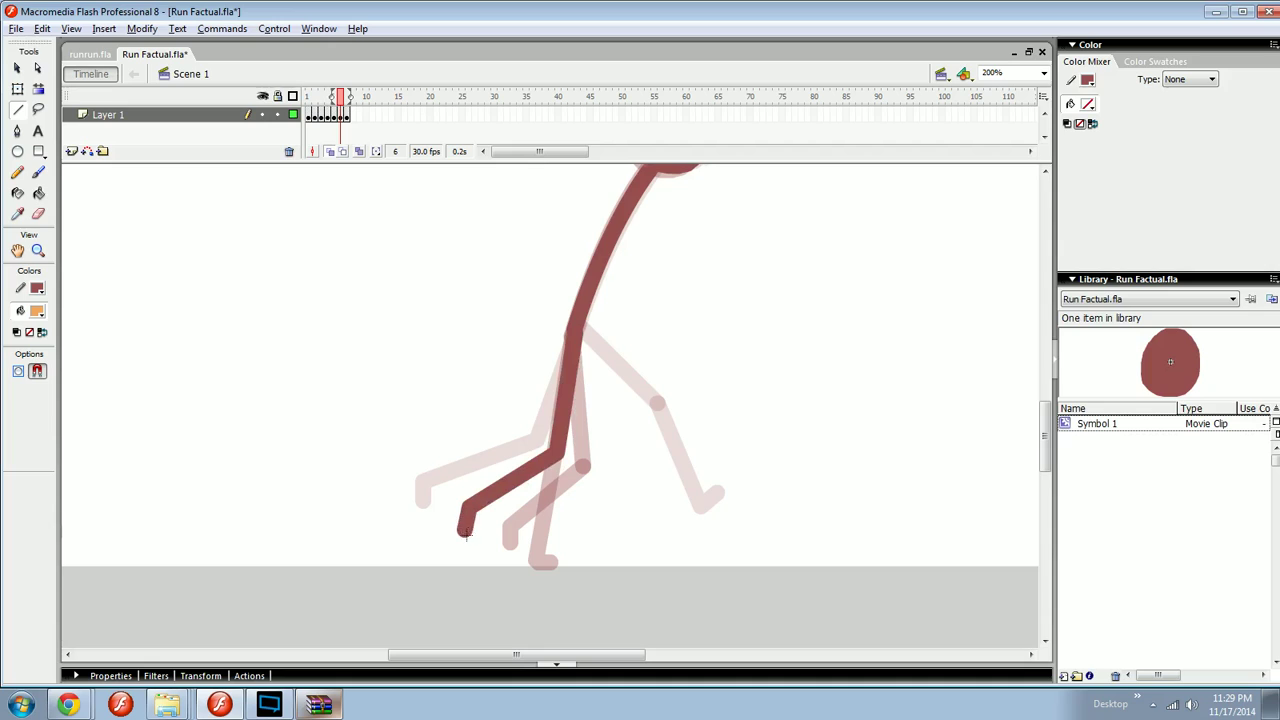
- Tilt frame 5's back foot further backward to follow frame 4, and compare it with frames 4 and 6
{"action": "key", "text": "comma"}
{"action": "left_click_drag", "start_coordinate": [418, 508], "coordinate": [413, 498]}
{"action": "left_click_drag", "start_coordinate": [426, 521], "coordinate": [480, 517]}
{"action": "key", "text": "comma"}
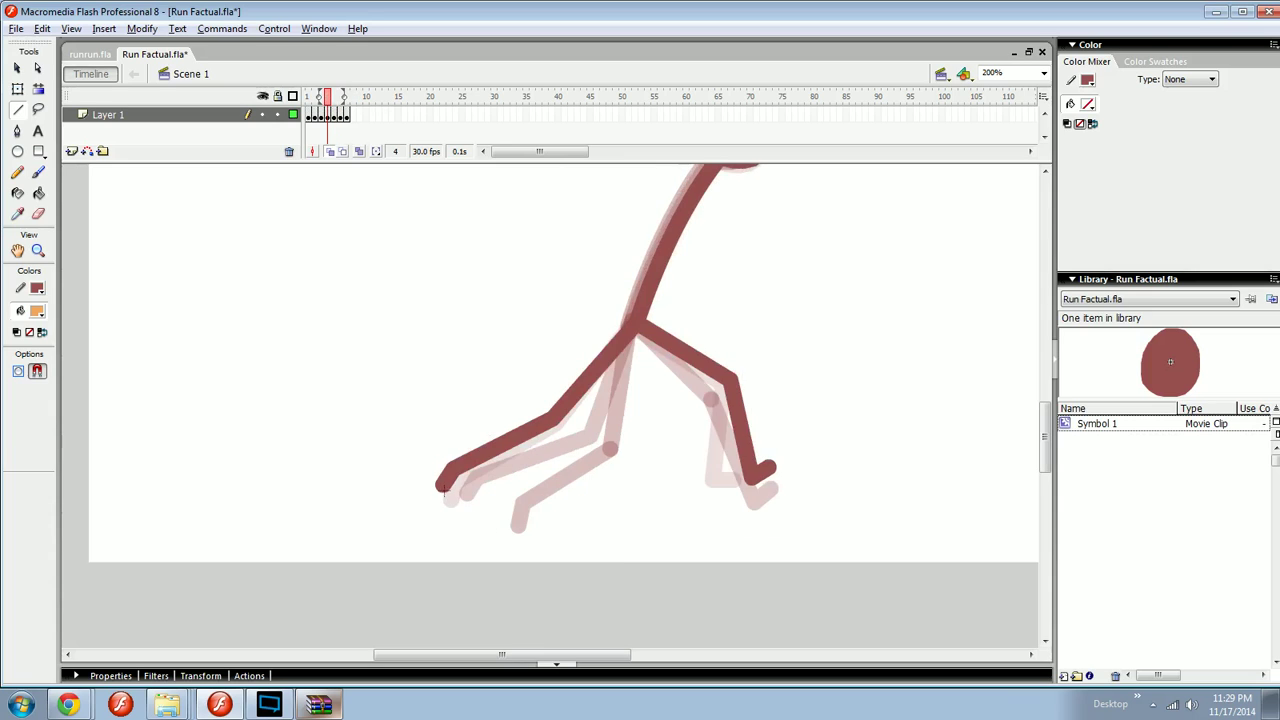
{"action": "key", "text": "period"}
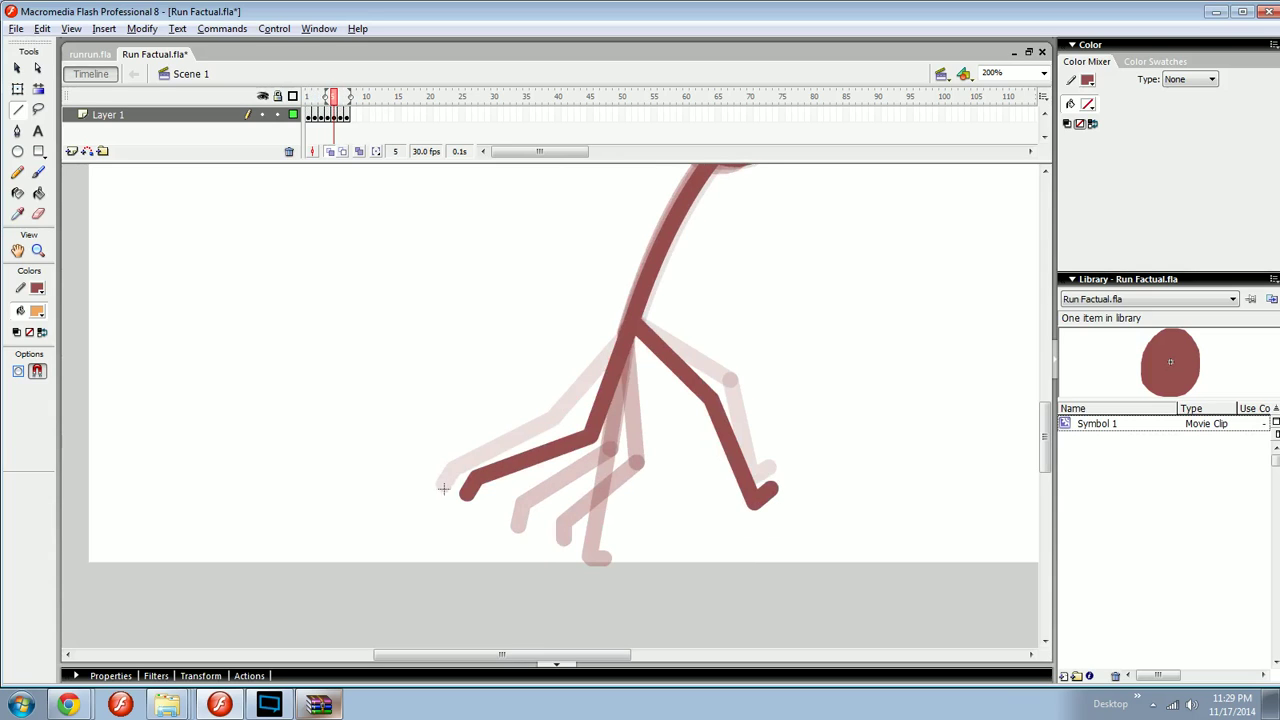
{"action": "key", "text": "period"}
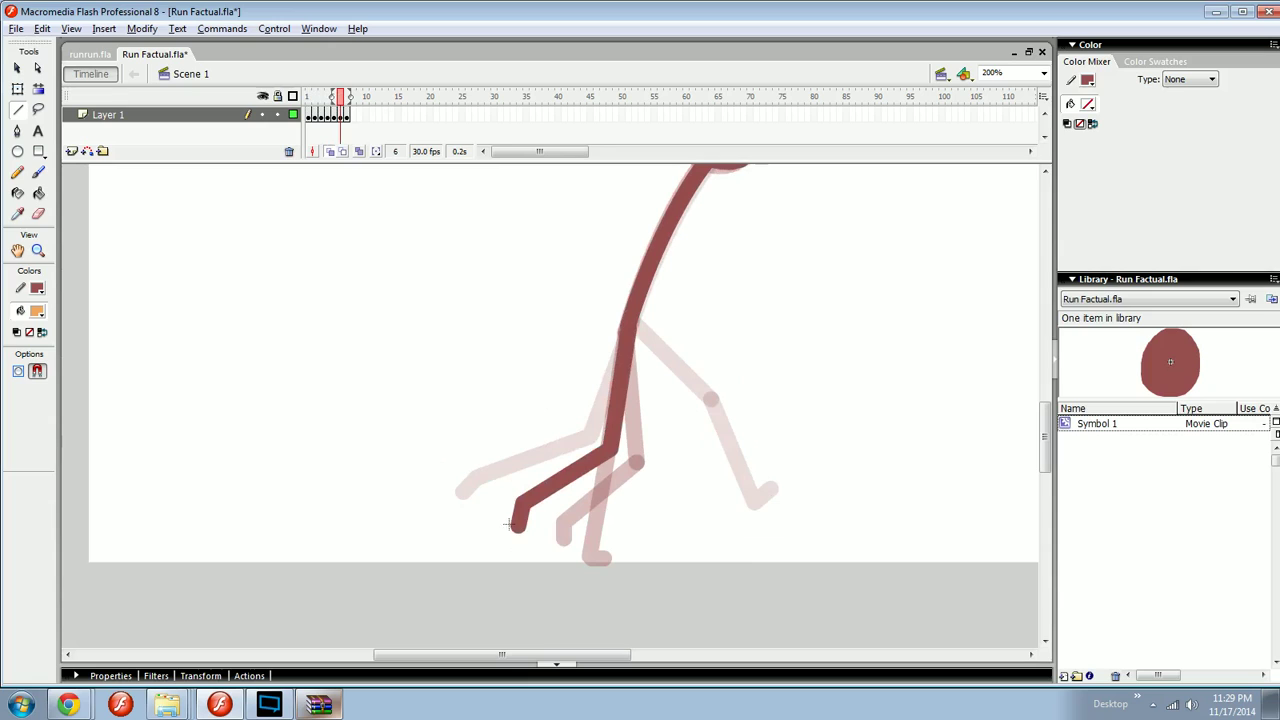
- Draw frame 6's front leg reaching down from the hip, with its foot flat on the ground
{"action": "scroll", "coordinate": [537, 517], "scroll_direction": "right", "scroll_amount": 2}
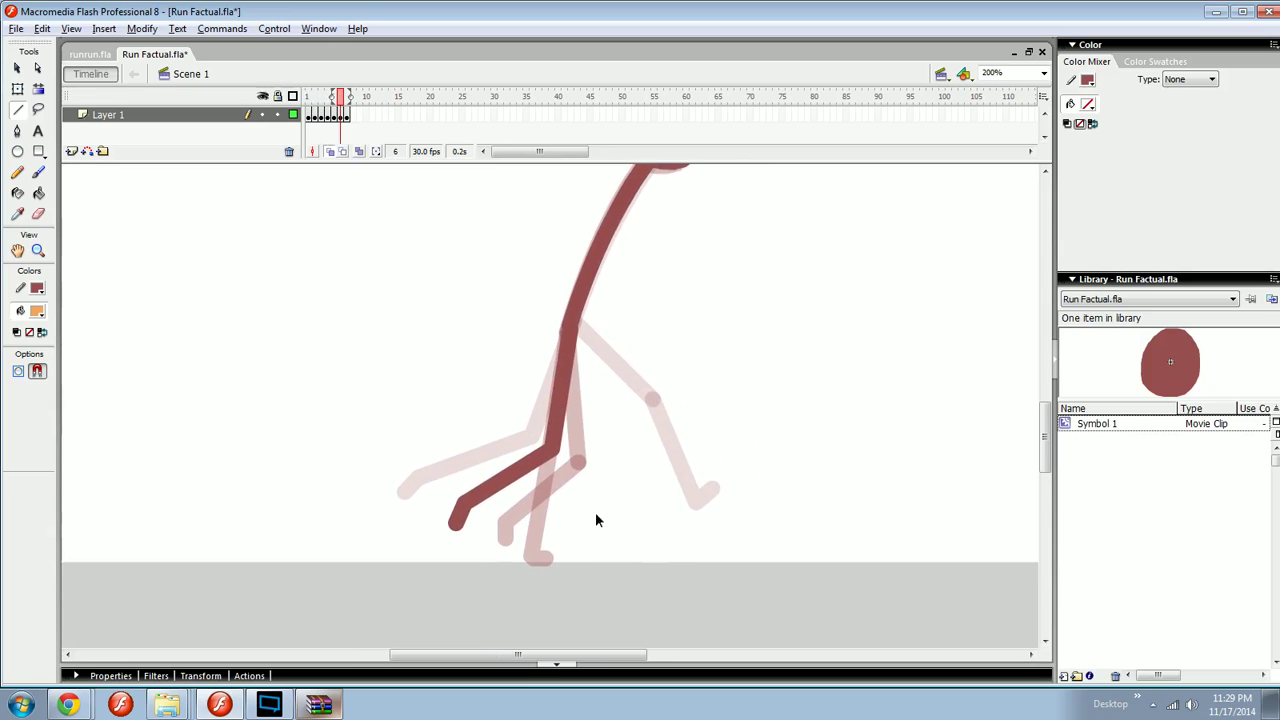
{"action": "mouse_move", "coordinate": [588, 402]}
{"action": "left_mouse_down"}
{"action": "mouse_move", "coordinate": [610, 466]}
{"action": "mouse_move", "coordinate": [606, 424]}
{"action": "mouse_move", "coordinate": [617, 432]}
{"action": "left_mouse_up"}
{"action": "mouse_move", "coordinate": [617, 432]}
{"action": "left_mouse_down"}
{"action": "mouse_move", "coordinate": [609, 512]}
{"action": "mouse_move", "coordinate": [625, 557]}
{"action": "mouse_move", "coordinate": [650, 558]}
{"action": "left_mouse_up"}
{"action": "left_click_drag", "start_coordinate": [620, 436], "coordinate": [668, 492]}
- Play the seven-frame animation several times on the stage to review the step
{"action": "key", "text": "ctrl+minus"}
{"action": "key", "text": "Return"}
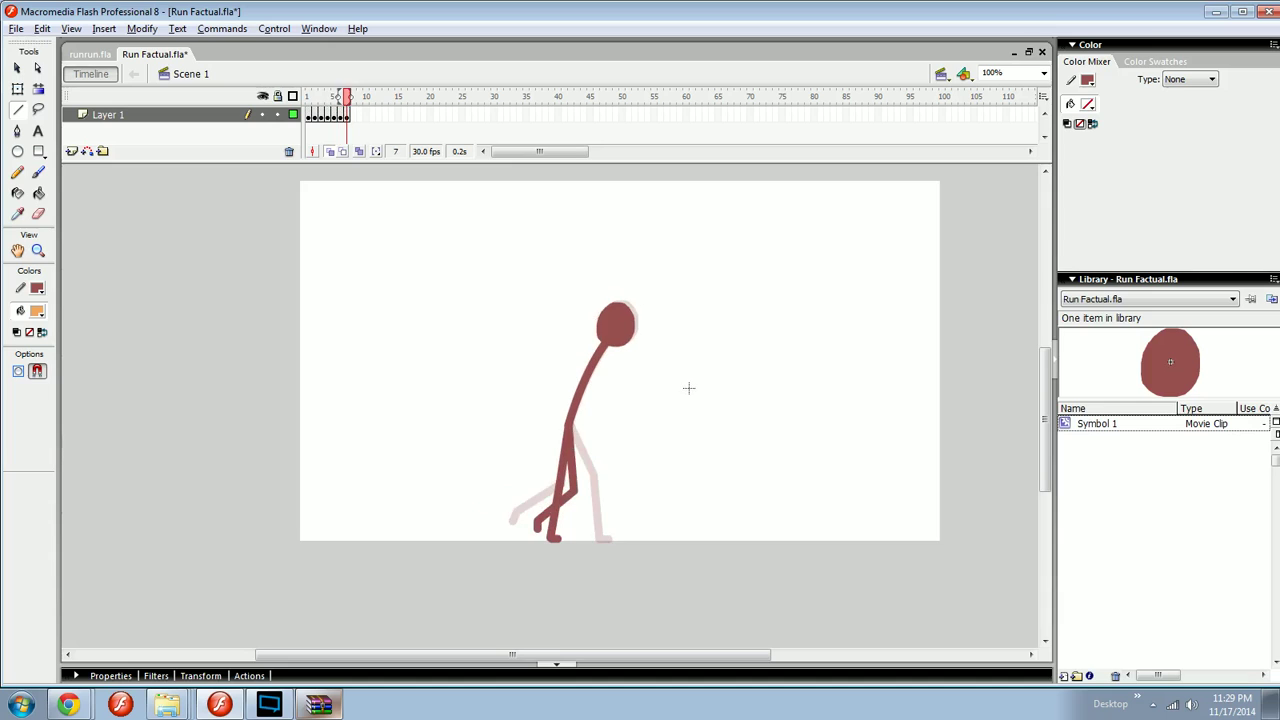
{"action": "key", "text": "Return"}
{"action": "key", "text": "Return"}
{"action": "key", "text": "Return"}
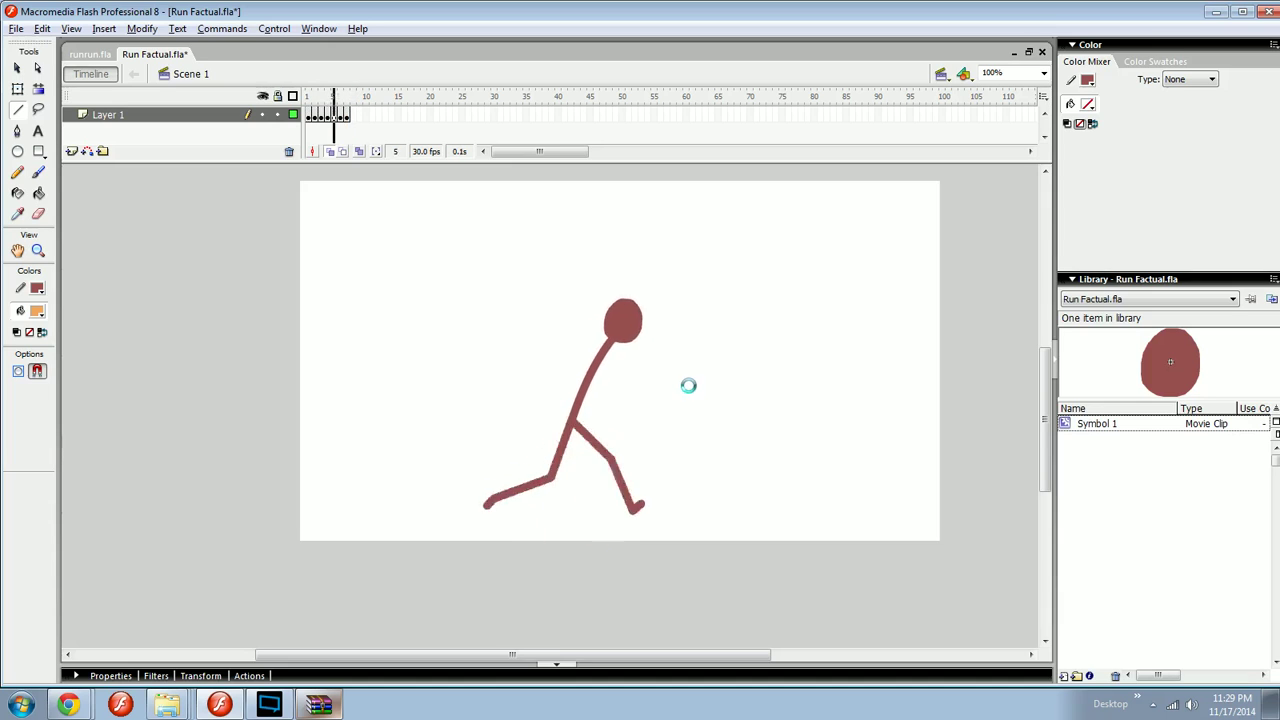
{"action": "key", "text": "Return"}
- Remove the duplicate pose in frame 7 from the timeline
{"action": "left_click_drag", "start_coordinate": [658, 391], "coordinate": [673, 413]}
{"action": "key", "text": "ctrl+equal"}
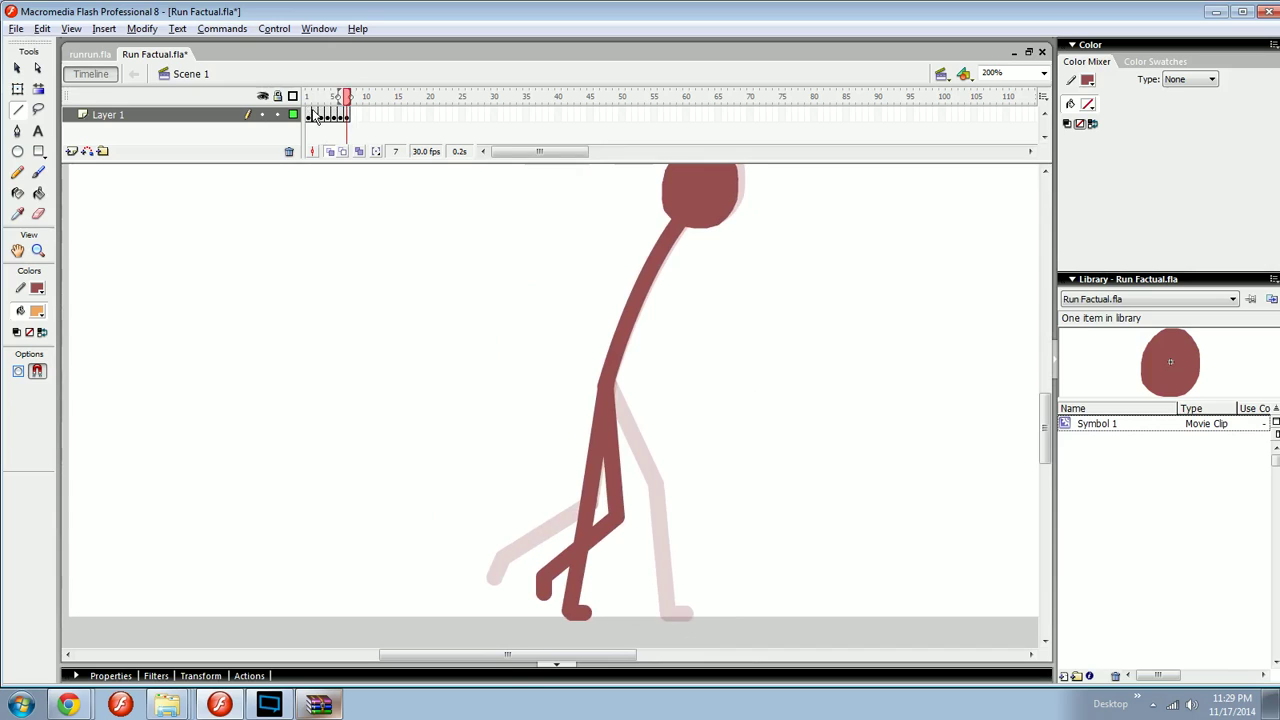
{"action": "left_click", "coordinate": [346, 114]}
{"action": "key", "text": "shift+F5"}
- Play the six-frame animation on the stage, preview it as a looping test movie, and close the preview
{"action": "left_click_drag", "start_coordinate": [311, 98], "coordinate": [322, 98]}
{"action": "key", "text": "ctrl+minus"}
{"action": "left_click_drag", "start_coordinate": [550, 263], "coordinate": [490, 271]}
{"action": "key", "text": "Return"}
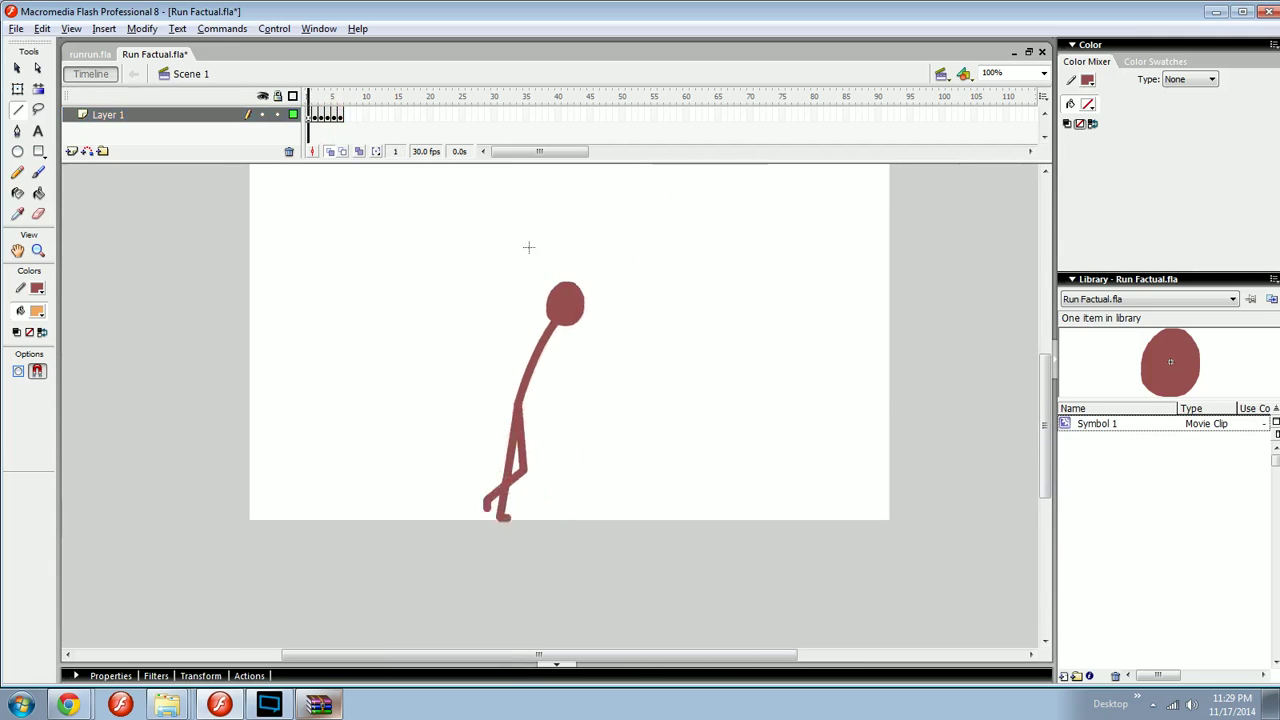
{"action": "key", "text": "ctrl+Return"}
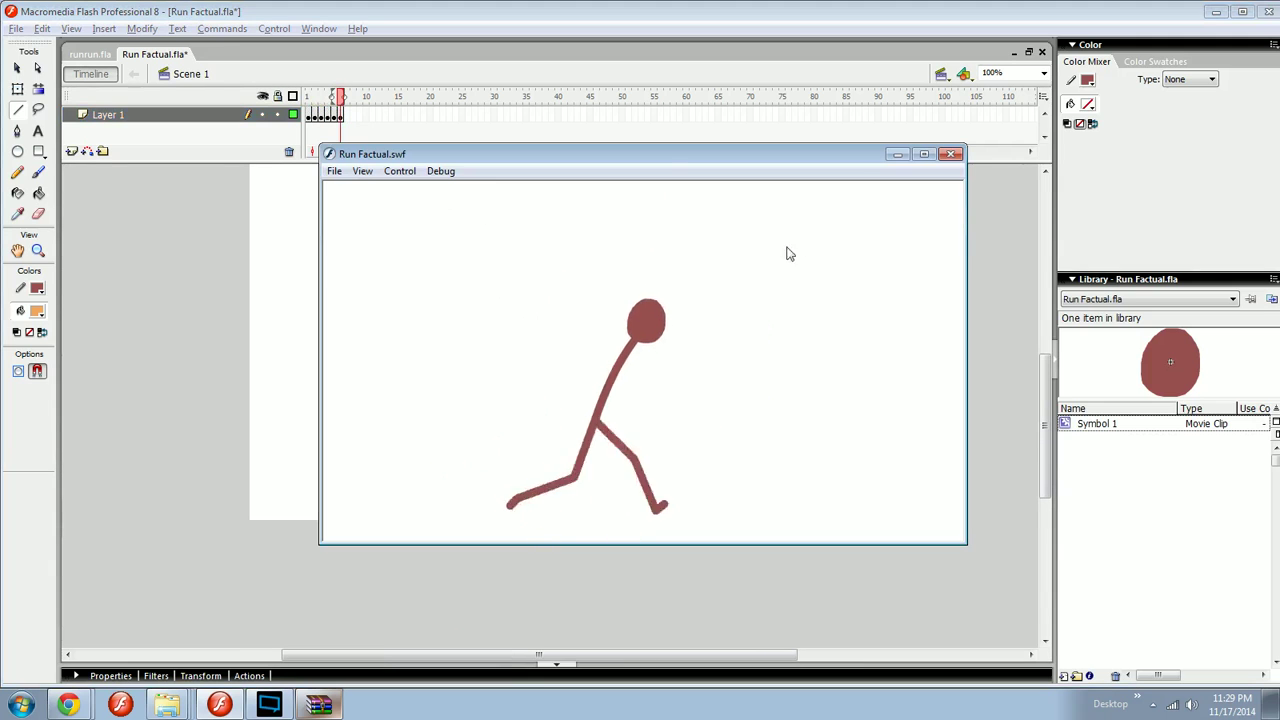
{"action": "left_click", "coordinate": [950, 154]}
- Copy frames 1 to 6 and paste them starting at frame 7
{"action": "key", "text": "ctrl+equal"}
{"action": "left_click_drag", "start_coordinate": [523, 243], "coordinate": [611, 247]}
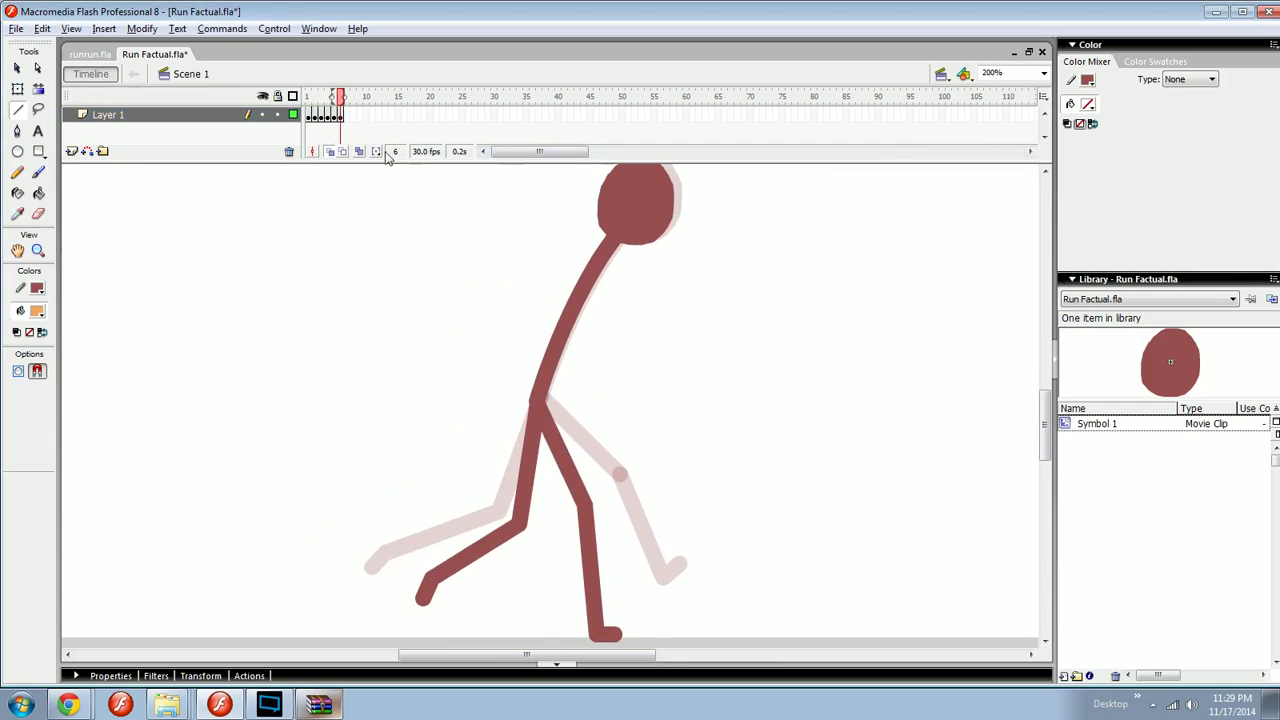
{"action": "left_click_drag", "start_coordinate": [312, 115], "coordinate": [340, 115]}
{"action": "right_click", "coordinate": [320, 117]}
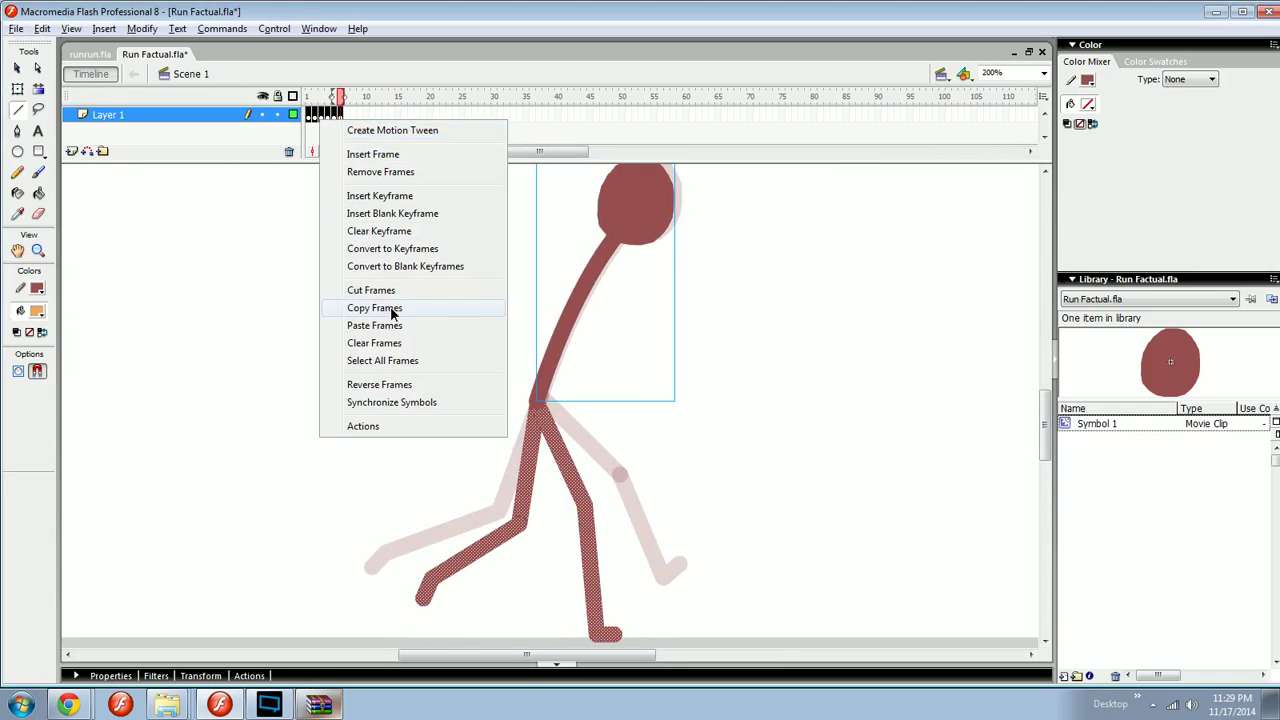
{"action": "left_click", "coordinate": [392, 308]}
{"action": "left_click", "coordinate": [346, 115]}
{"action": "right_click", "coordinate": [346, 116]}
{"action": "left_click", "coordinate": [405, 320]}
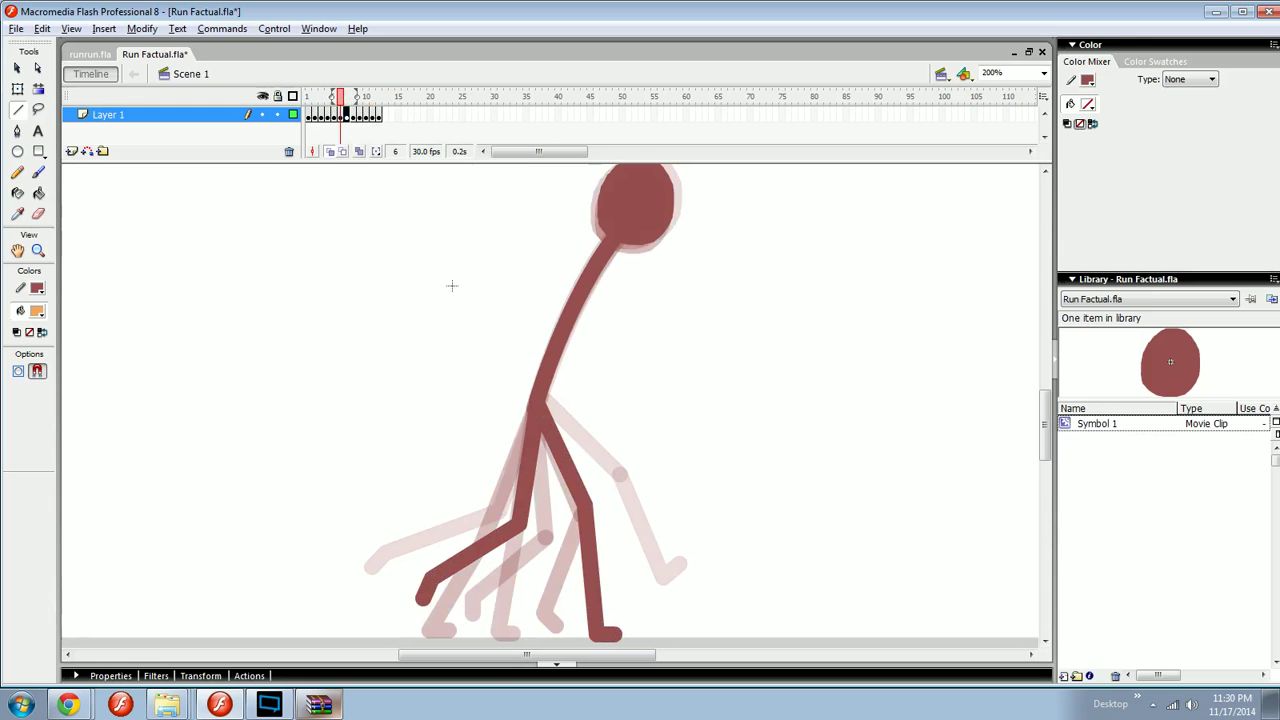
- Preview the extended twelve-frame run as a test movie
{"action": "key", "text": "ctrl+1"}
{"action": "key", "text": "ctrl+Return"}
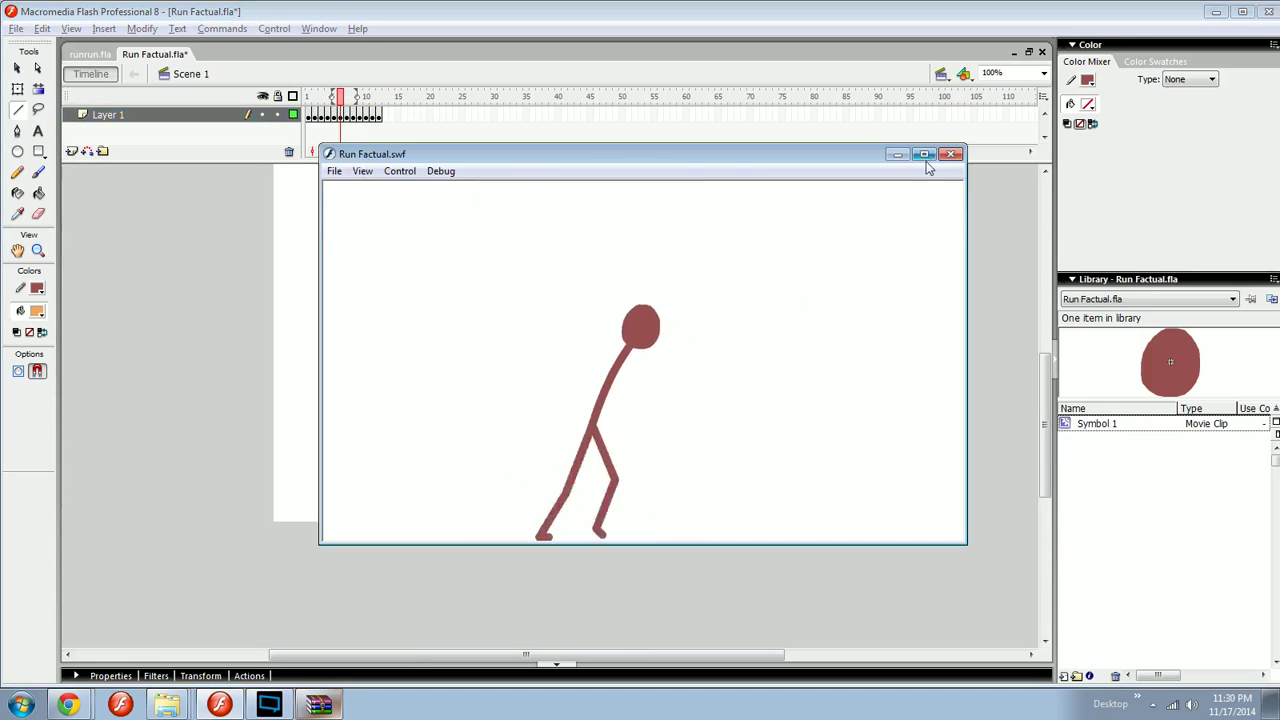
- Close the test movie preview and return to frame 1 of the run
{"action": "left_click", "coordinate": [951, 155]}
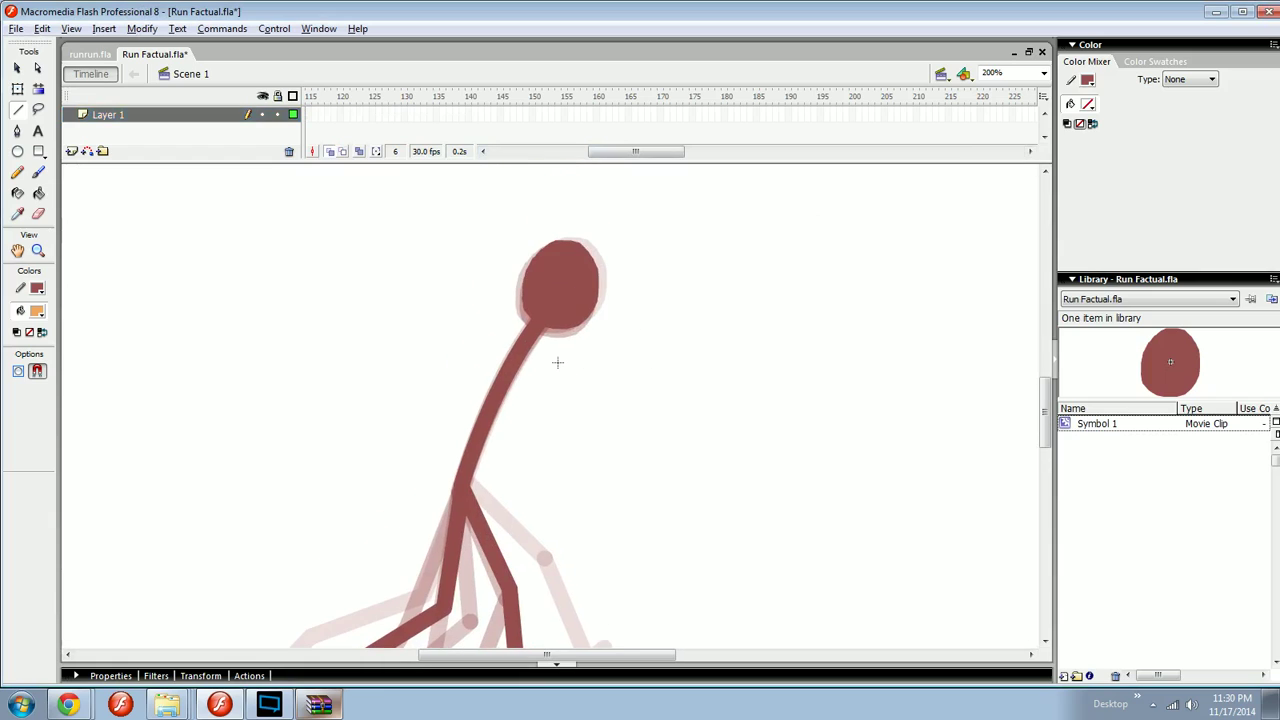
{"action": "left_click_drag", "start_coordinate": [557, 362], "coordinate": [569, 371]}
{"action": "key", "text": "v"}
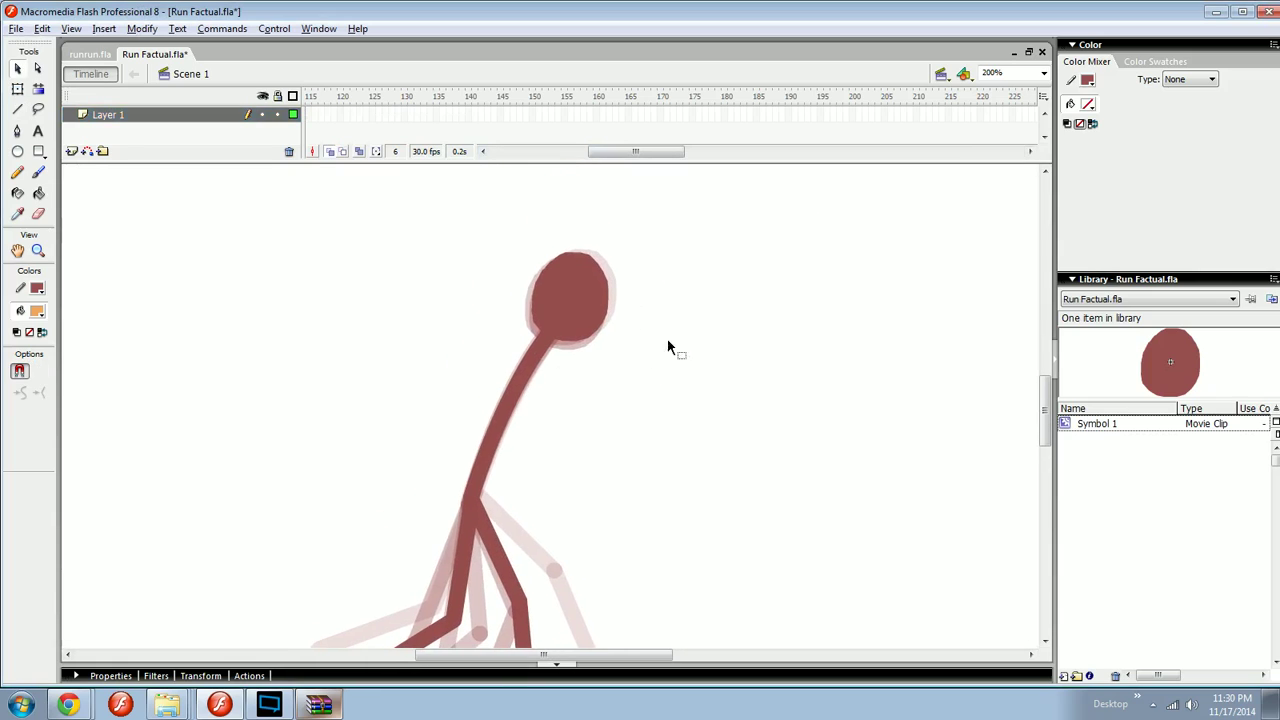
{"action": "left_click_drag", "start_coordinate": [556, 307], "coordinate": [615, 308]}
{"action": "key", "text": "comma"}
{"action": "key", "text": "comma"}
{"action": "key", "text": "comma"}
{"action": "key", "text": "comma"}
{"action": "key", "text": "comma"}
{"action": "left_click", "coordinate": [695, 369]}
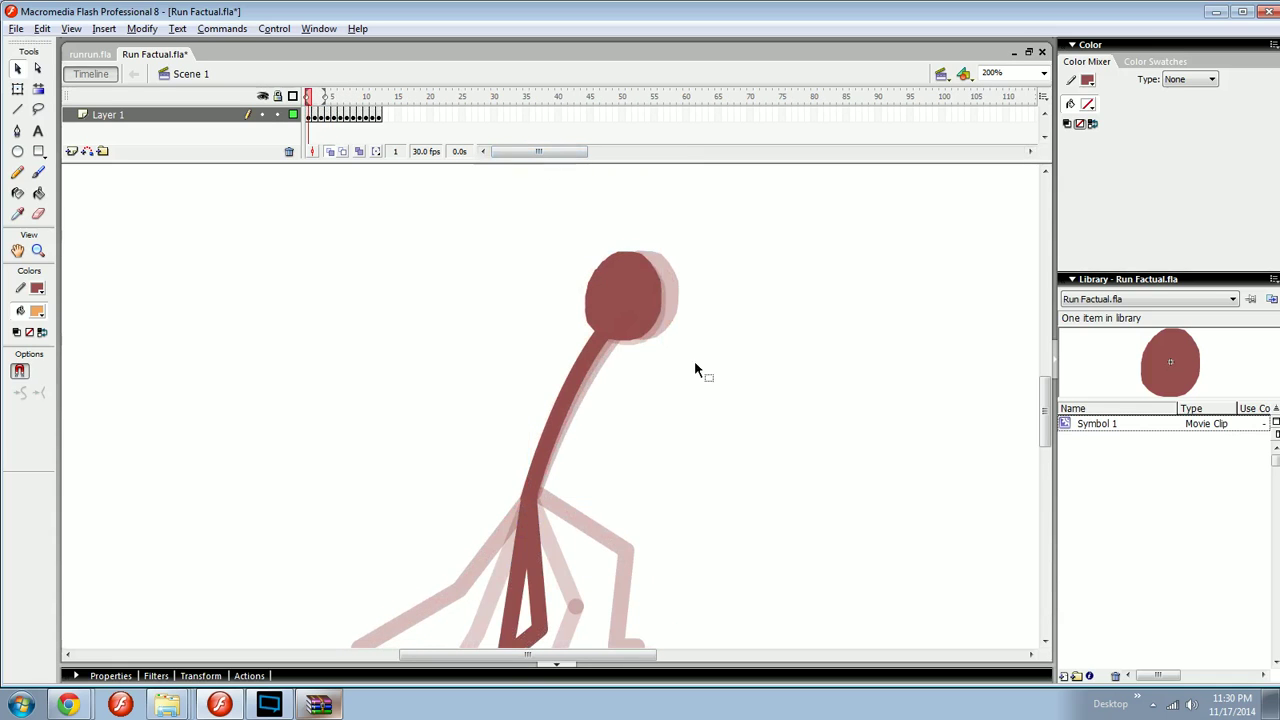
- Draw a bent arm on the frame 1 figure with the Line tool, elbow behind the torso and forearm crossing forward over it
{"action": "key", "text": "n"}
{"action": "key", "text": "period"}
{"action": "key", "text": "period"}
{"action": "key", "text": "period"}
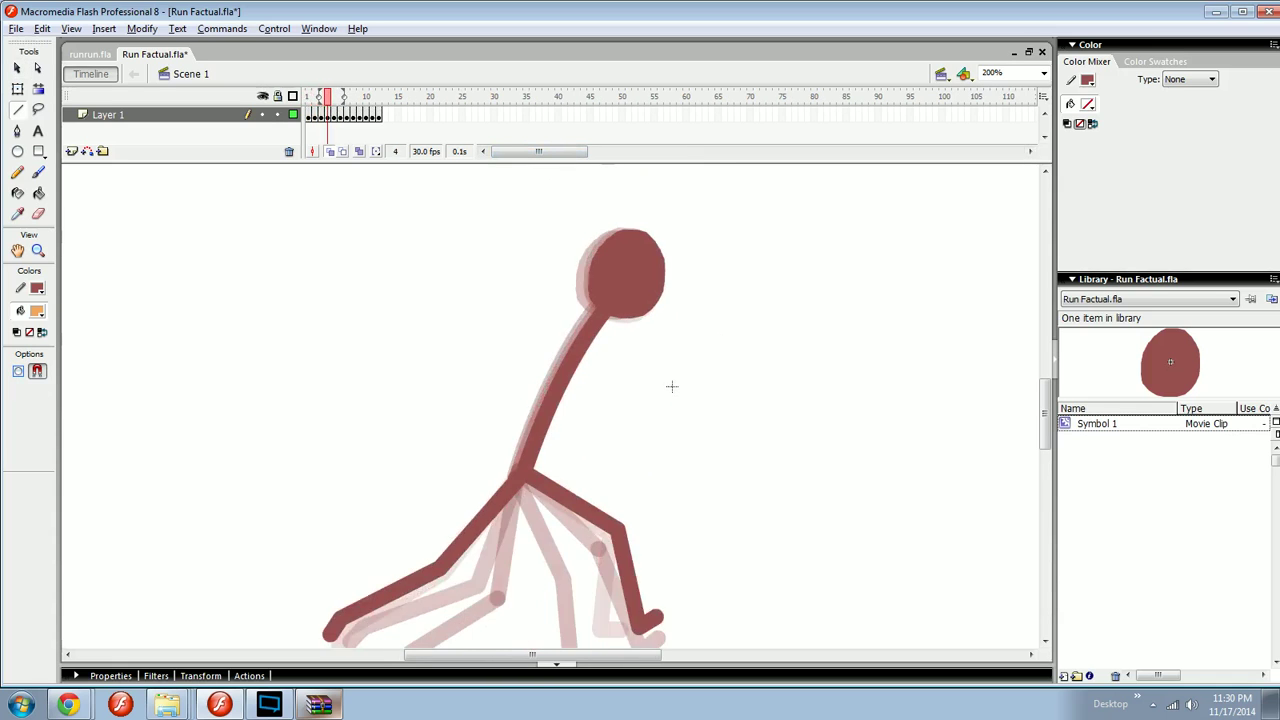
{"action": "key", "text": "comma"}
{"action": "key", "text": "comma"}
{"action": "key", "text": "comma"}
{"action": "mouse_move", "coordinate": [616, 364]}
{"action": "left_mouse_down"}
{"action": "mouse_move", "coordinate": [641, 370]}
{"action": "mouse_move", "coordinate": [646, 357]}
{"action": "mouse_move", "coordinate": [566, 391]}
{"action": "left_mouse_up"}
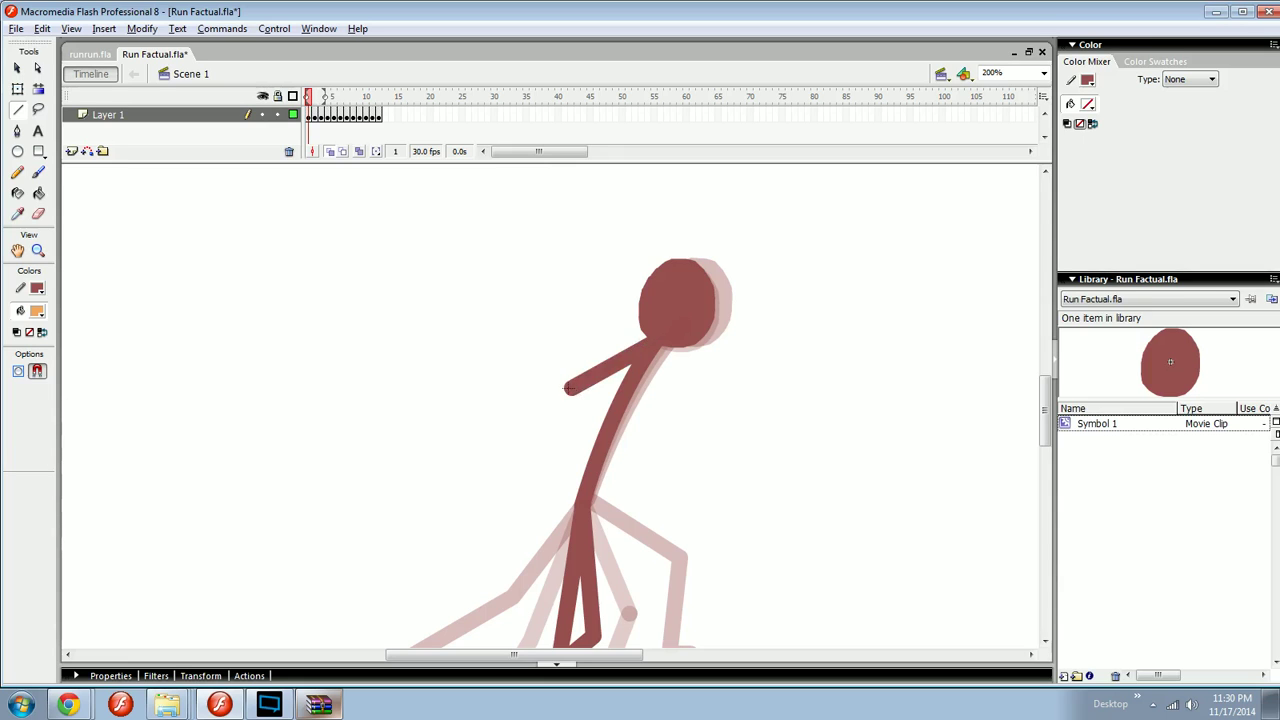
{"action": "key", "text": "ctrl+z"}
{"action": "mouse_move", "coordinate": [648, 344]}
{"action": "left_mouse_down"}
{"action": "mouse_move", "coordinate": [578, 417]}
{"action": "mouse_move", "coordinate": [594, 360]}
{"action": "mouse_move", "coordinate": [571, 375]}
{"action": "left_mouse_up"}
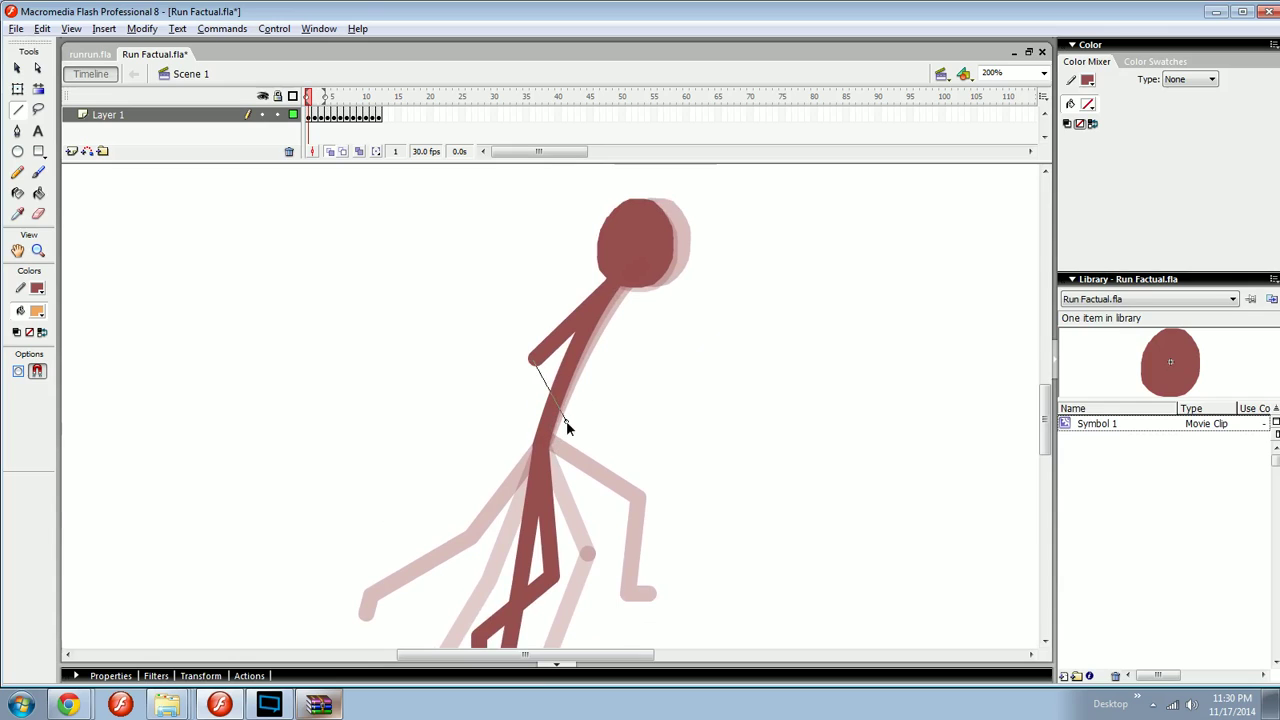
{"action": "left_click_drag", "start_coordinate": [566, 427], "coordinate": [576, 419]}
{"action": "key", "text": "ctrl+z"}
{"action": "left_click_drag", "start_coordinate": [533, 356], "coordinate": [571, 422]}
{"action": "left_click_drag", "start_coordinate": [553, 369], "coordinate": [552, 452]}
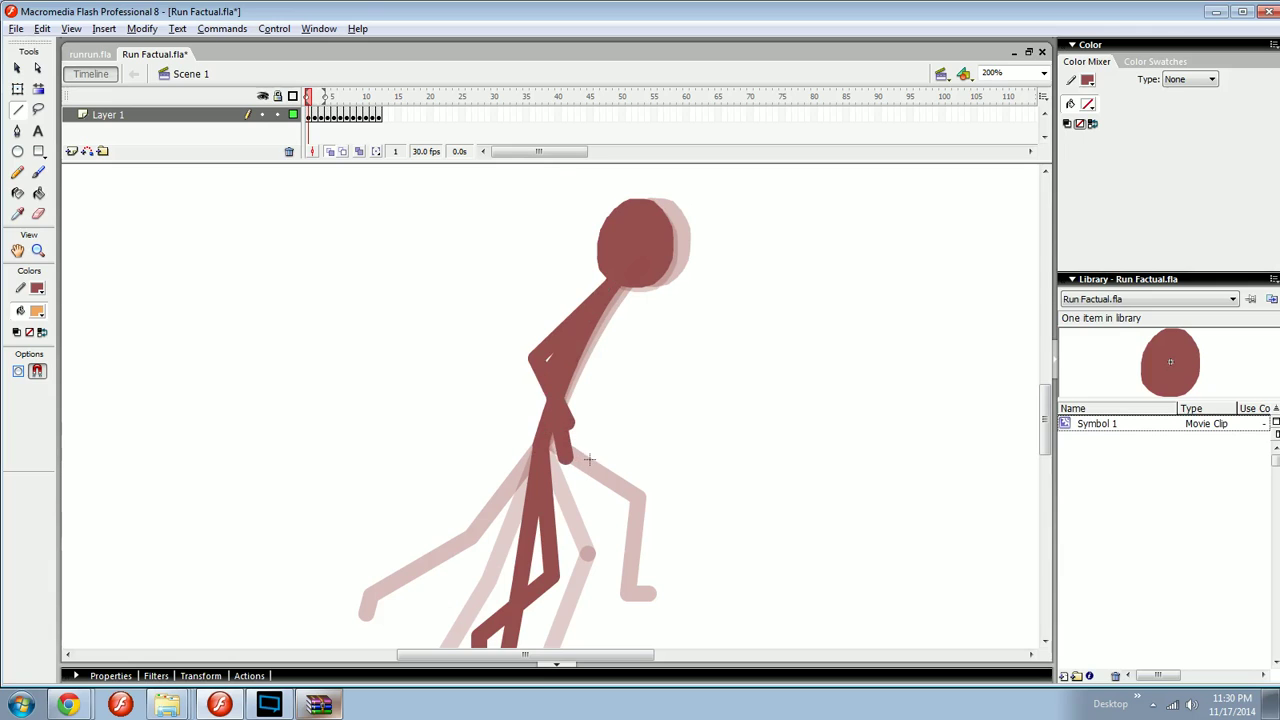
- Draw the arm in frame 2 with the upper arm reaching back from the shoulder and the forearm hanging down, refining its elbow and hand
{"action": "key", "text": "period"}
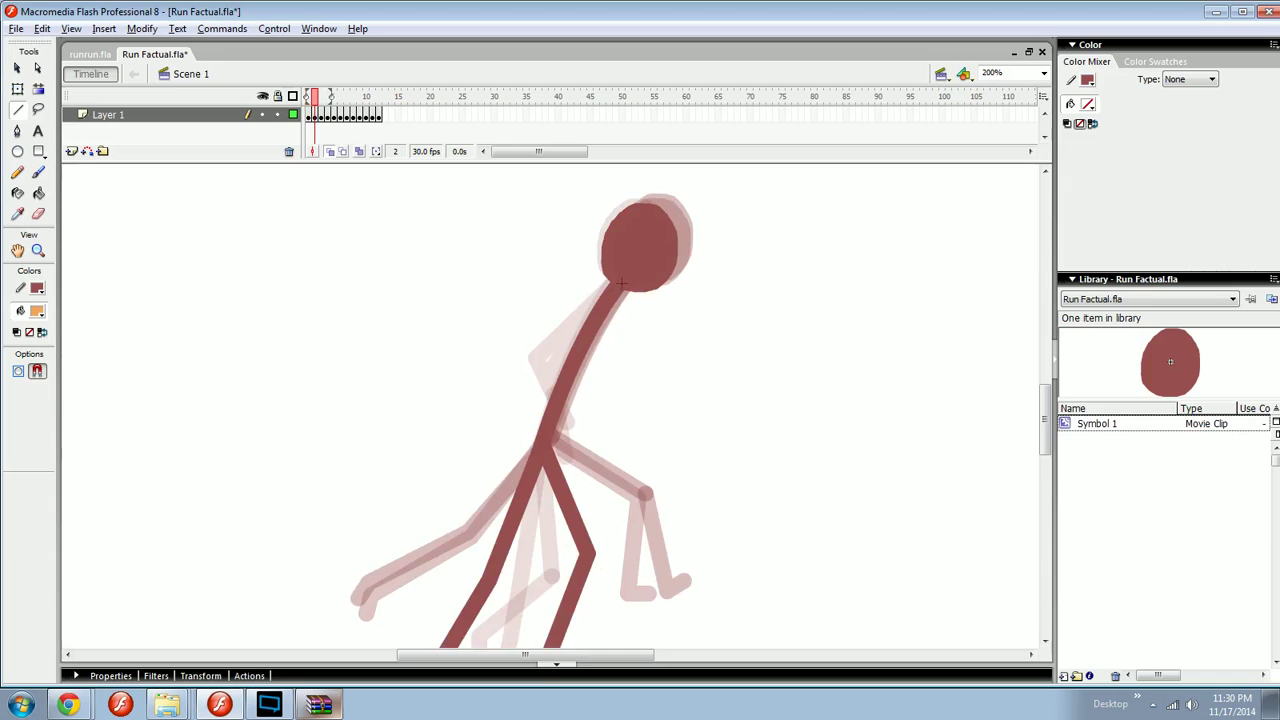
{"action": "mouse_move", "coordinate": [621, 283]}
{"action": "left_mouse_down"}
{"action": "mouse_move", "coordinate": [557, 303]}
{"action": "mouse_move", "coordinate": [531, 334]}
{"action": "mouse_move", "coordinate": [520, 318]}
{"action": "left_mouse_up"}
{"action": "left_click_drag", "start_coordinate": [520, 318], "coordinate": [490, 408]}
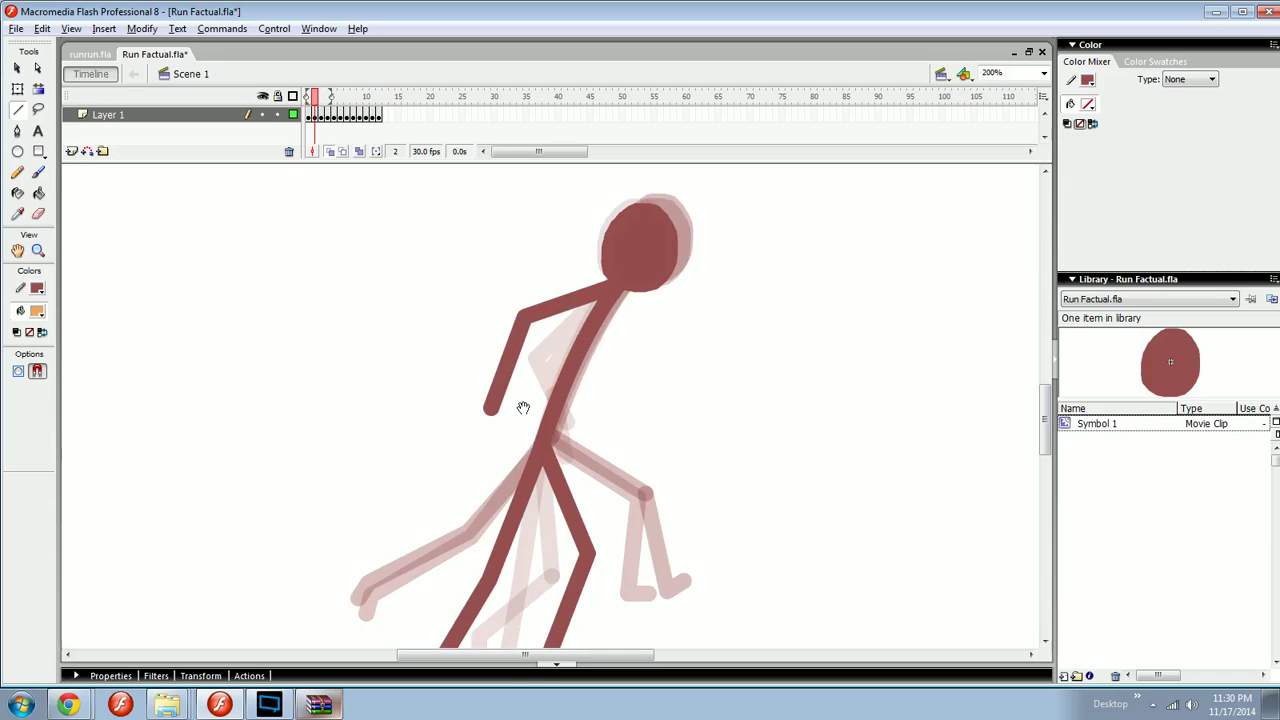
{"action": "left_click_drag", "start_coordinate": [565, 441], "coordinate": [469, 436]}
{"action": "key", "text": "comma"}
{"action": "key", "text": "period"}
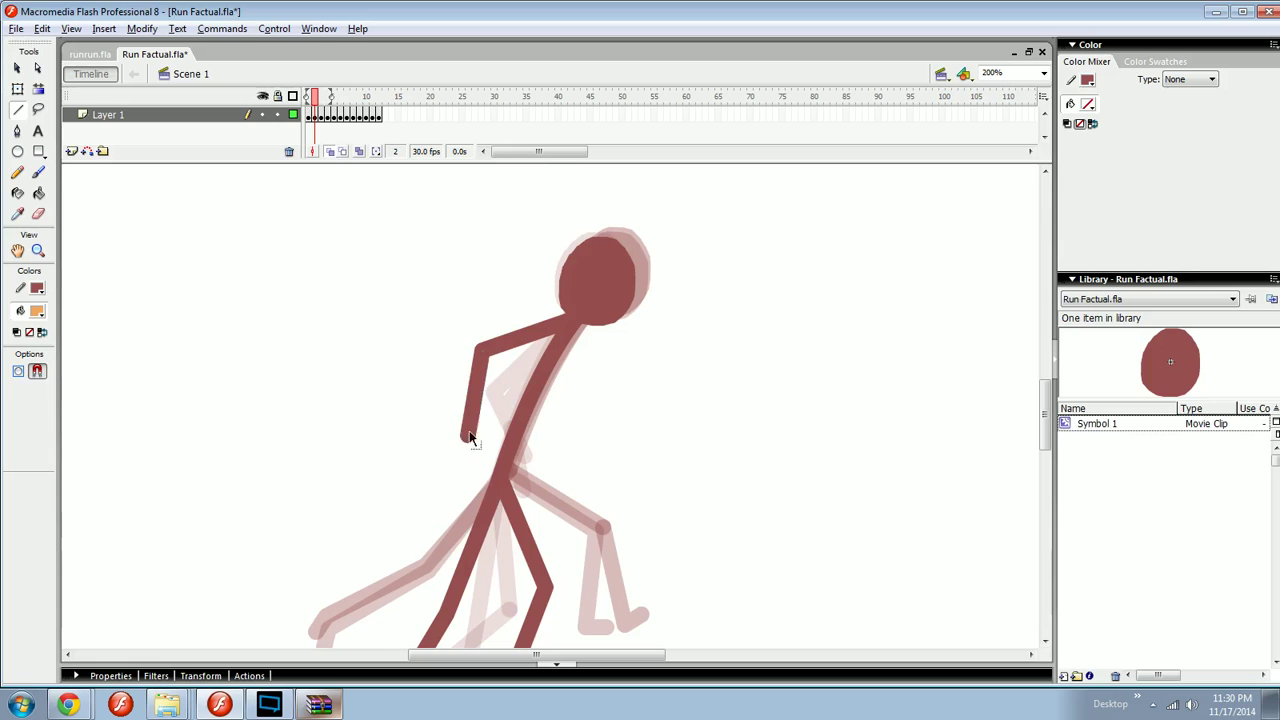
{"action": "left_click_drag", "start_coordinate": [480, 346], "coordinate": [474, 344]}
{"action": "left_click_drag", "start_coordinate": [468, 435], "coordinate": [465, 428]}
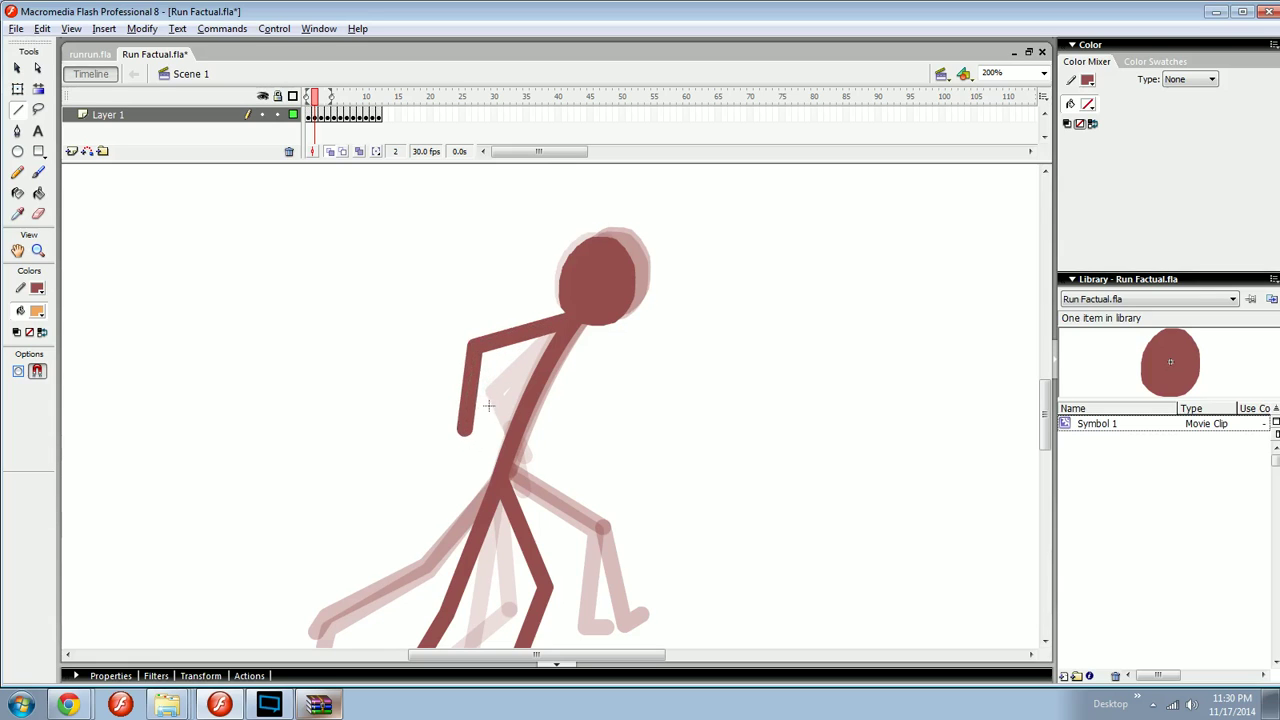
- Draw the arm in frame 3 with a horizontal upper arm behind the shoulder and the forearm slanting down and back
{"action": "key", "text": "period"}
{"action": "key", "text": "comma"}
{"action": "key", "text": "period"}
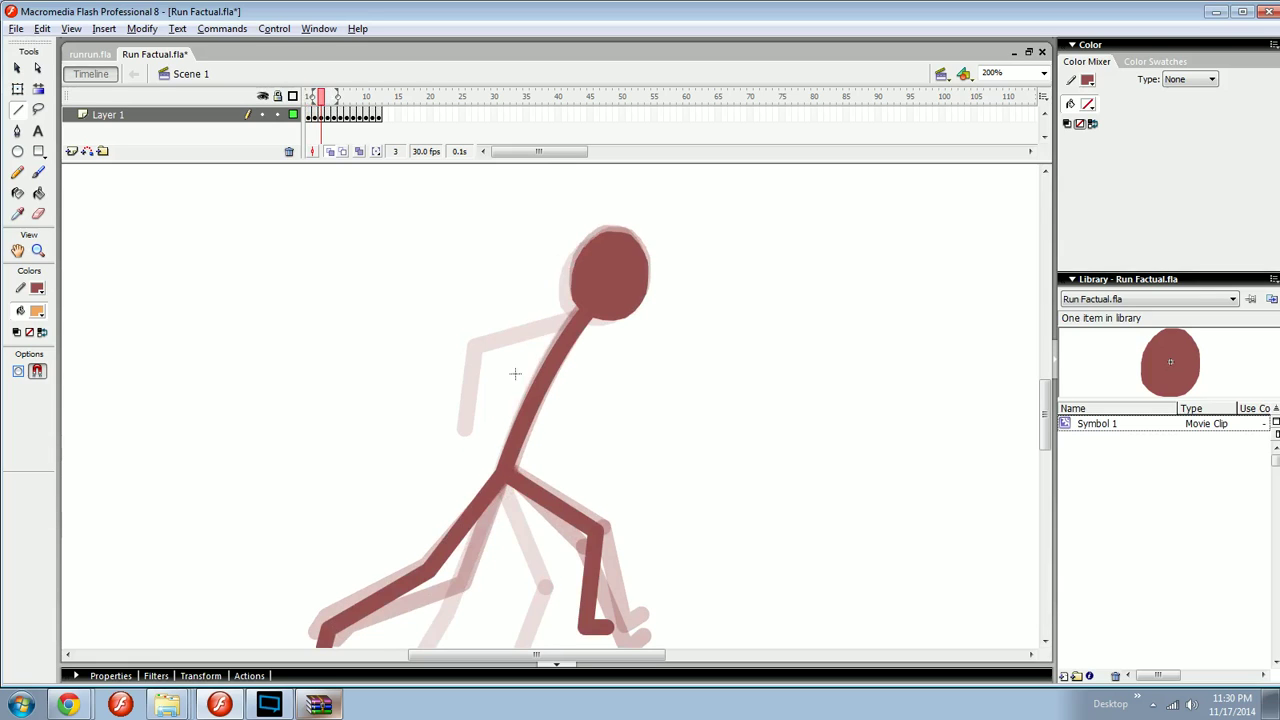
{"action": "mouse_move", "coordinate": [576, 316]}
{"action": "left_mouse_down"}
{"action": "mouse_move", "coordinate": [480, 309]}
{"action": "mouse_move", "coordinate": [418, 385]}
{"action": "left_mouse_up"}
- Sketch orange brush marks and arrows around the frame 3 arm to show its swing, and undo them
{"action": "key", "text": "b"}
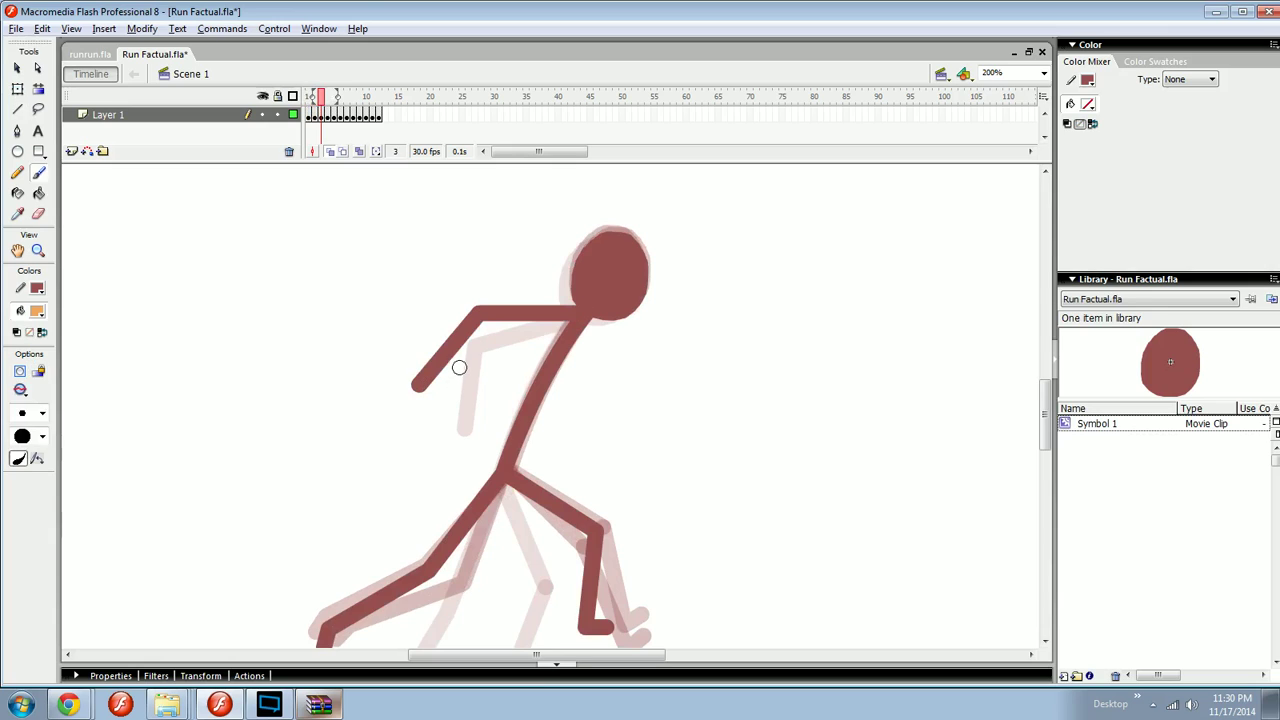
{"action": "mouse_move", "coordinate": [475, 350]}
{"action": "left_mouse_down"}
{"action": "mouse_move", "coordinate": [488, 395]}
{"action": "mouse_move", "coordinate": [475, 374]}
{"action": "left_mouse_up"}
{"action": "mouse_move", "coordinate": [445, 420]}
{"action": "left_mouse_down"}
{"action": "mouse_move", "coordinate": [397, 343]}
{"action": "mouse_move", "coordinate": [408, 356]}
{"action": "left_mouse_up"}
{"action": "mouse_move", "coordinate": [548, 295]}
{"action": "left_mouse_down"}
{"action": "mouse_move", "coordinate": [547, 324]}
{"action": "mouse_move", "coordinate": [512, 355]}
{"action": "mouse_move", "coordinate": [547, 367]}
{"action": "mouse_move", "coordinate": [480, 300]}
{"action": "mouse_move", "coordinate": [497, 308]}
{"action": "left_mouse_up"}
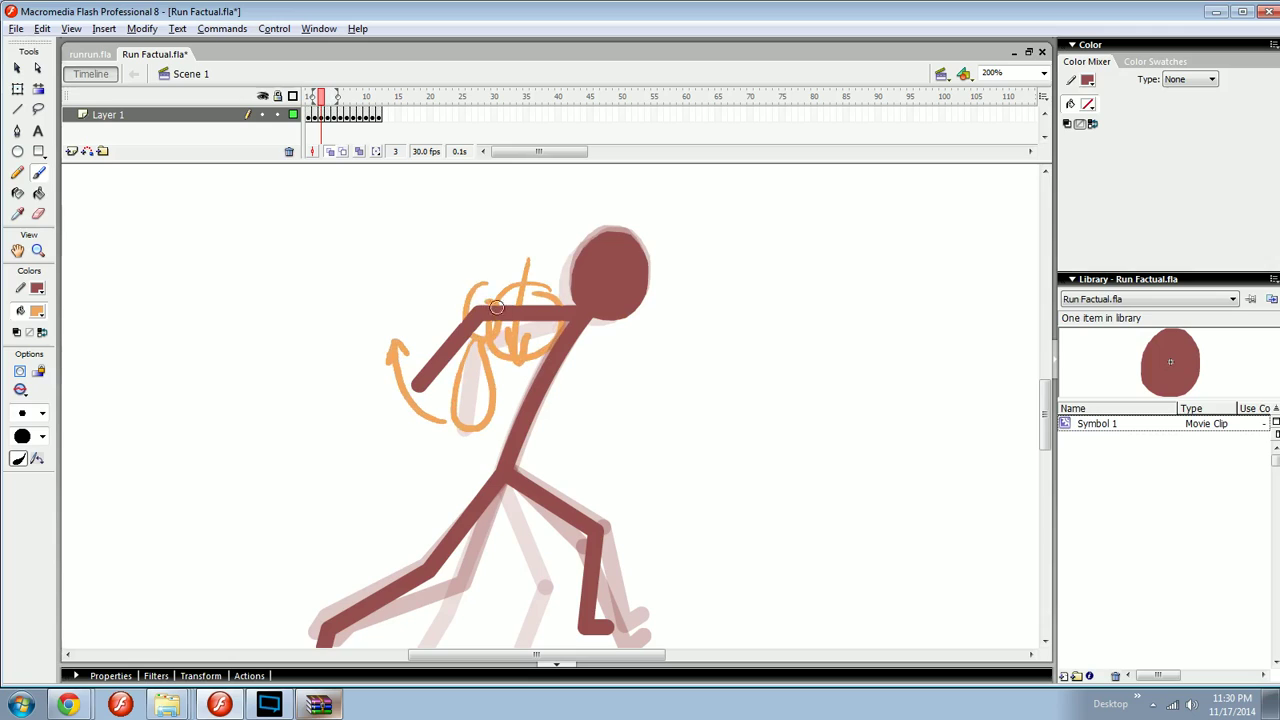
{"action": "key", "text": "ctrl+z"}
{"action": "key", "text": "ctrl+z"}
{"action": "key", "text": "ctrl+z"}
{"action": "key", "text": "ctrl+z"}
{"action": "key", "text": "ctrl+z"}
{"action": "key", "text": "ctrl+z"}
{"action": "key", "text": "ctrl+z"}
{"action": "key", "text": "ctrl+z"}
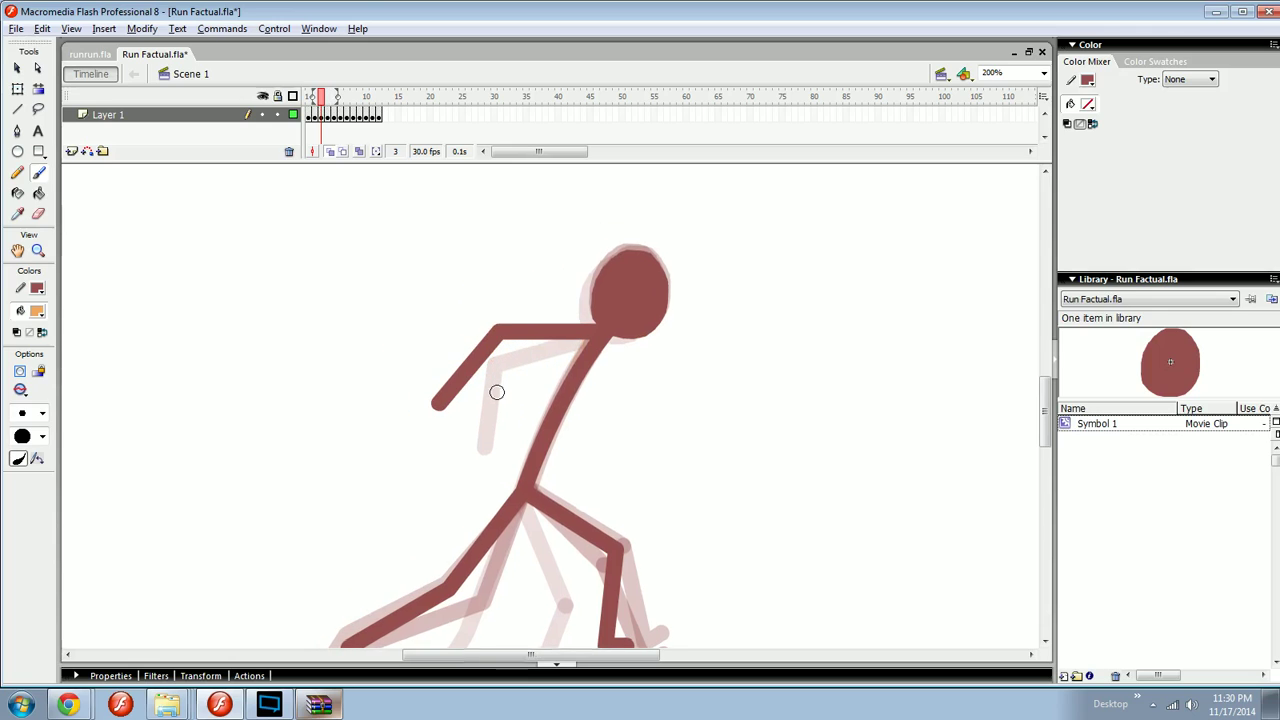
- Draw the arm in frame 4 raised behind the shoulder, and lower the forearm ends in frames 3 and 4
{"action": "key", "text": "n"}
{"action": "key", "text": "period"}
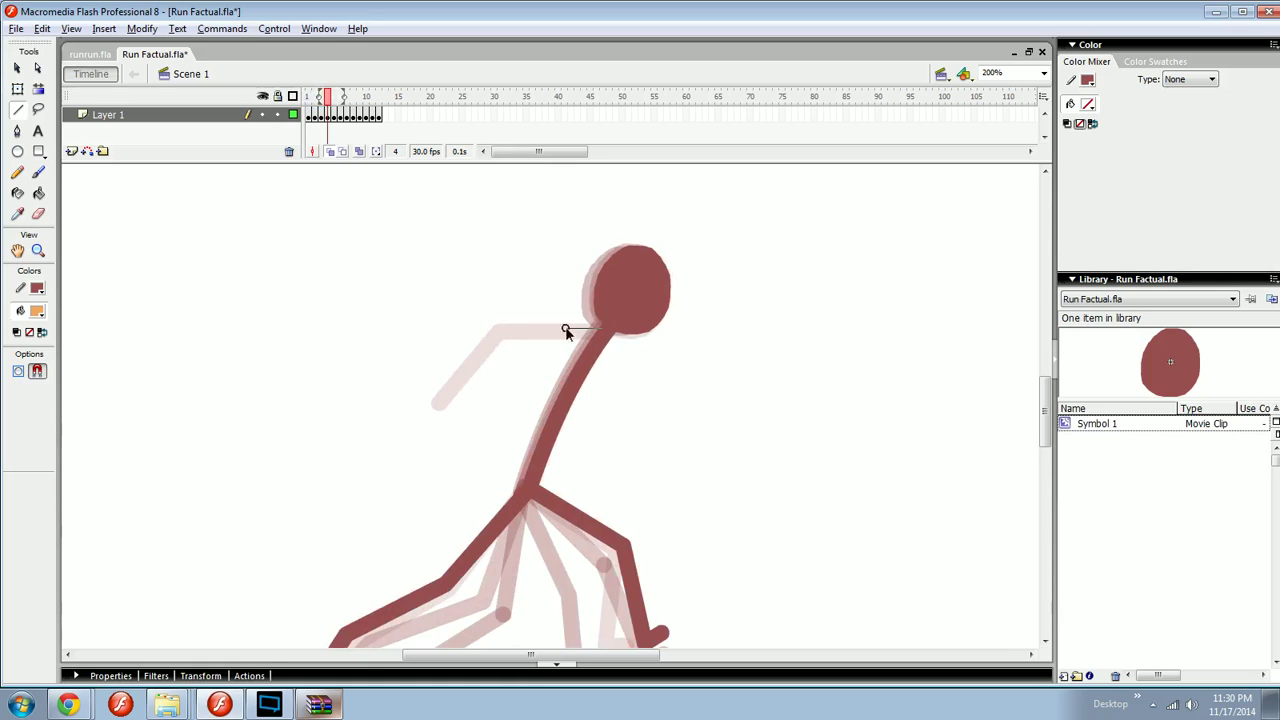
{"action": "left_click_drag", "start_coordinate": [503, 329], "coordinate": [415, 369]}
{"action": "key", "text": "comma"}
{"action": "key", "text": "comma"}
{"action": "key", "text": "comma"}
{"action": "key", "text": "period"}
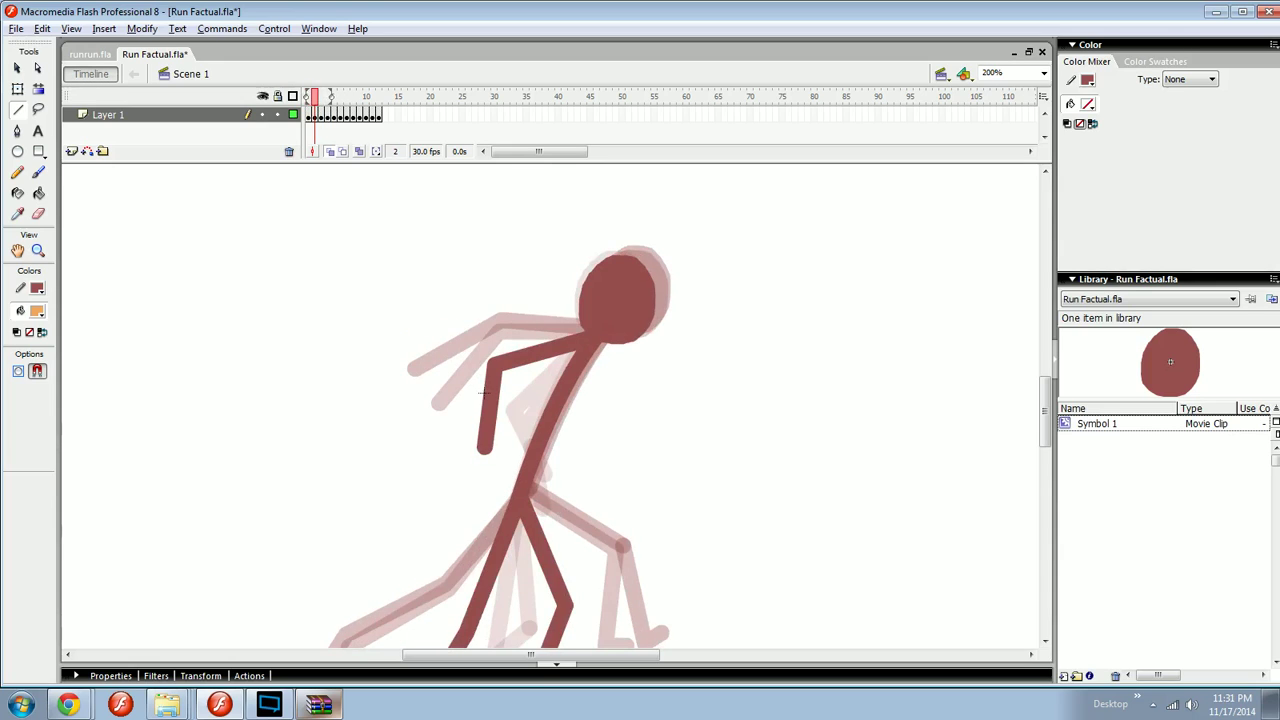
{"action": "key", "text": "period"}
{"action": "key", "text": "comma"}
{"action": "left_click_drag", "start_coordinate": [485, 447], "coordinate": [456, 416]}
{"action": "key", "text": "period"}
{"action": "key", "text": "comma"}
{"action": "left_click_drag", "start_coordinate": [411, 368], "coordinate": [420, 385]}
- Draw the arm in frame 5 slightly below the frame 4 arm, adjust its hand end, and save the file
{"action": "key", "text": "period"}
{"action": "key", "text": "period"}
{"action": "key", "text": "period"}
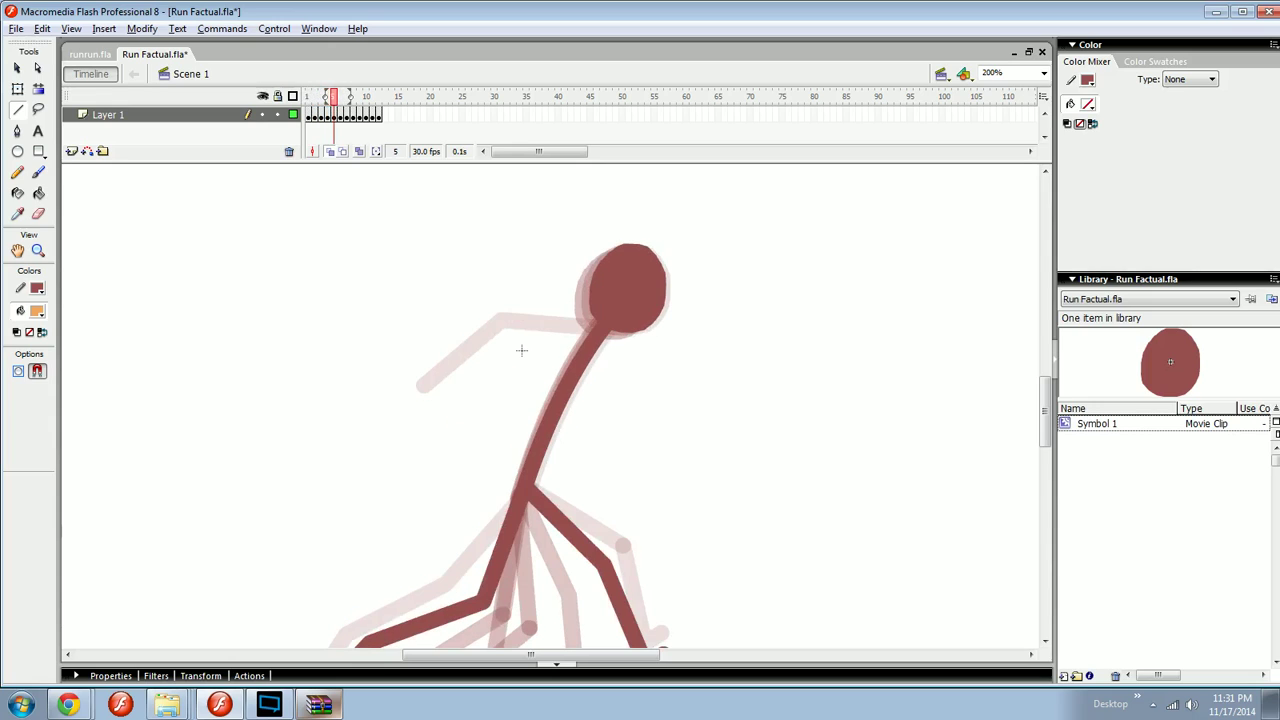
{"action": "left_click_drag", "start_coordinate": [602, 335], "coordinate": [506, 344]}
{"action": "left_click_drag", "start_coordinate": [506, 344], "coordinate": [432, 397]}
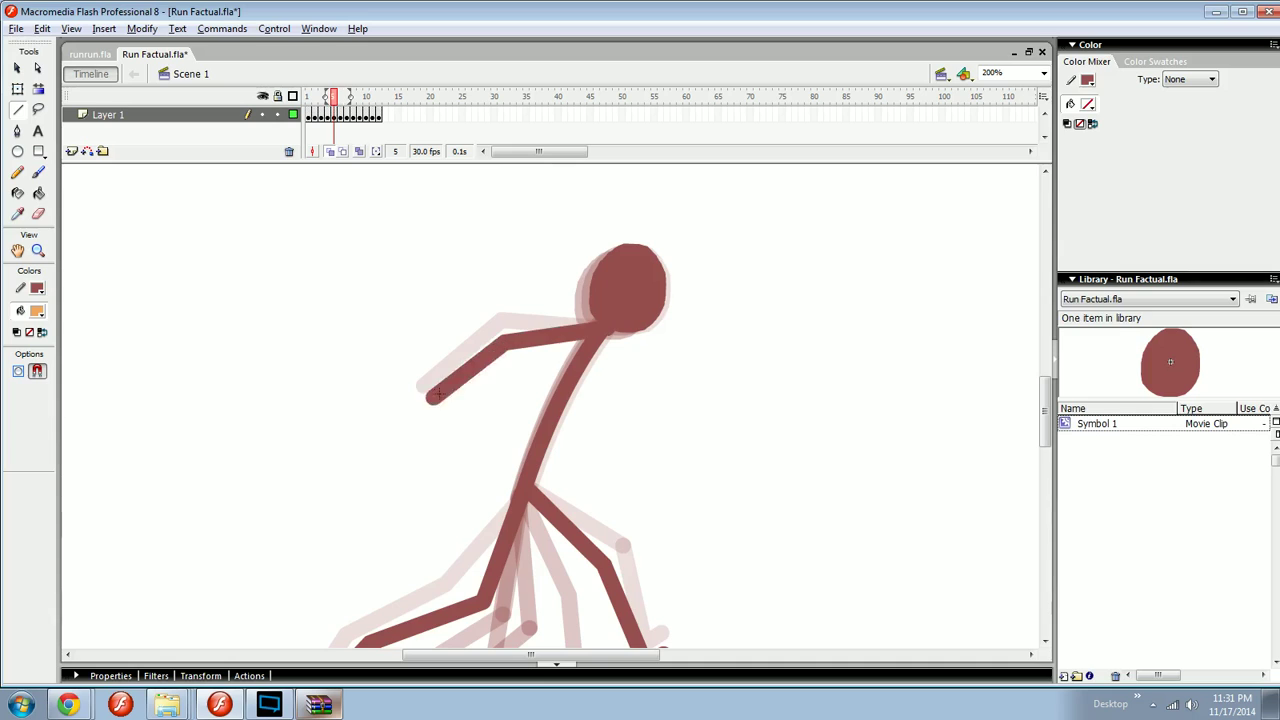
{"action": "key", "text": "comma"}
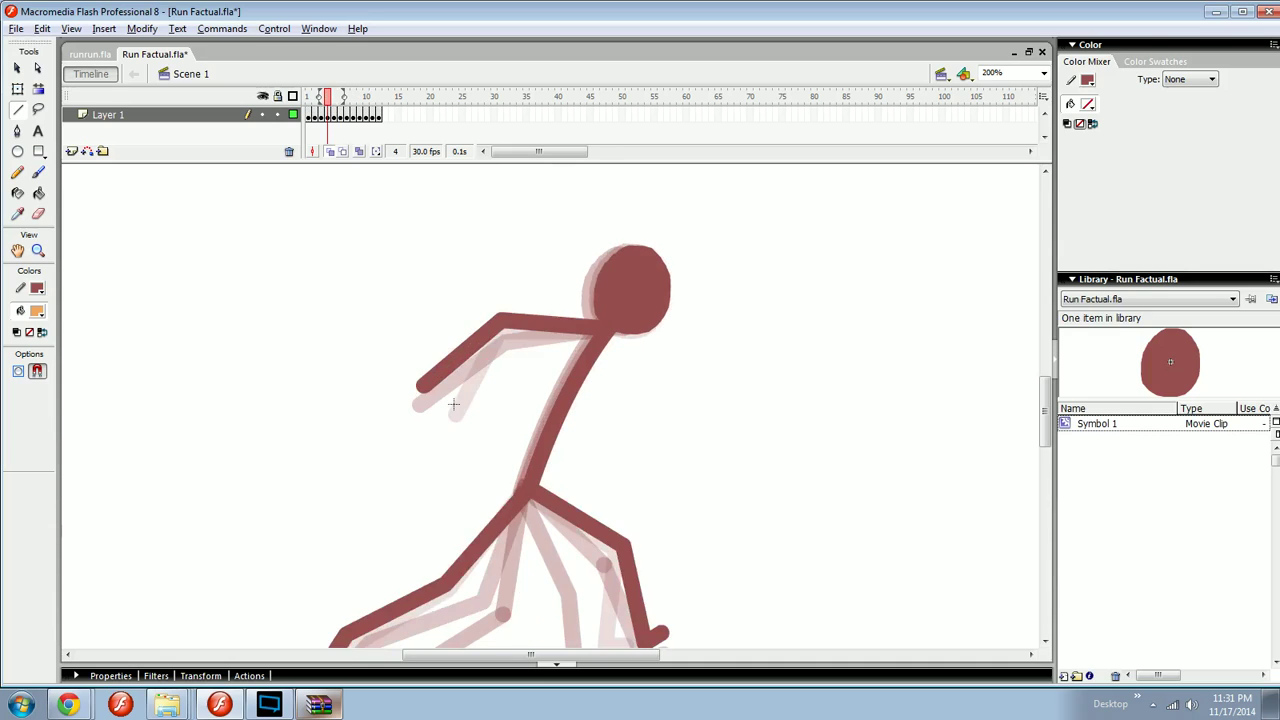
{"action": "key", "text": "period"}
{"action": "key", "text": "ctrl+s"}
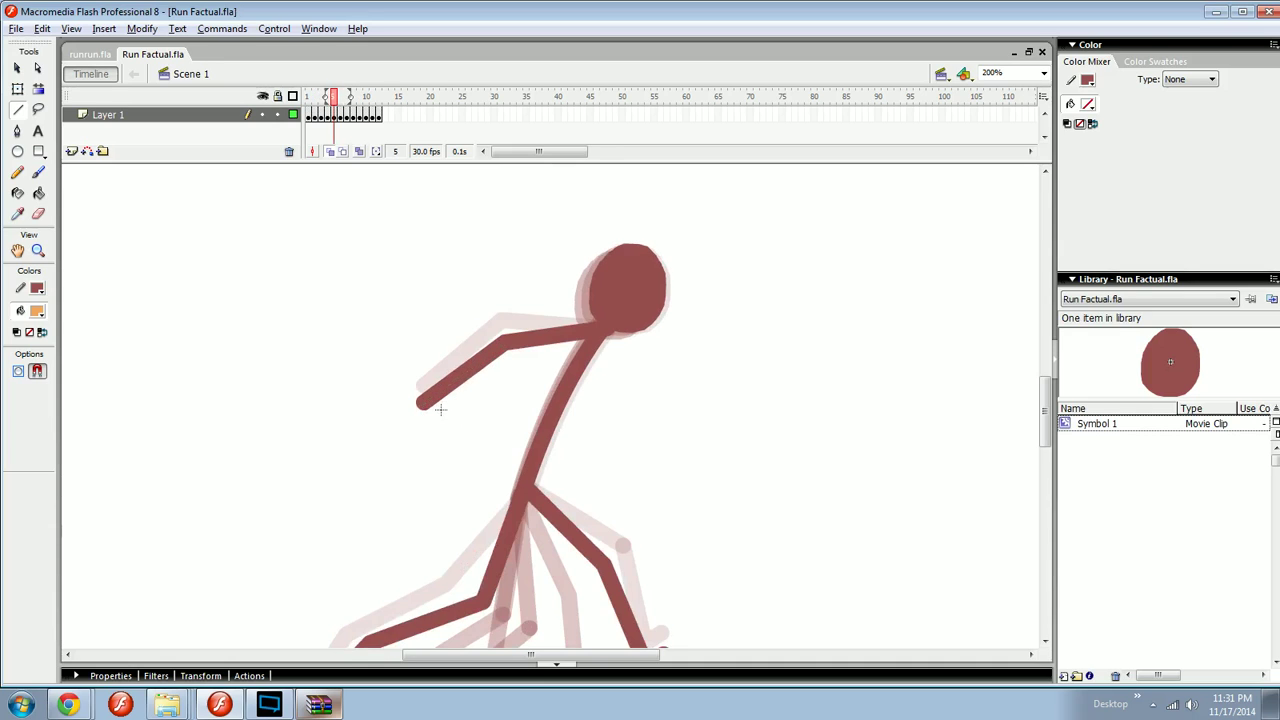
- Draw the arm in frame 6 with the elbow behind the torso and the forearm hanging down near the hips
{"action": "key", "text": "period"}
{"action": "left_click_drag", "start_coordinate": [509, 394], "coordinate": [505, 396]}
{"action": "mouse_move", "coordinate": [505, 396]}
{"action": "left_mouse_down"}
{"action": "mouse_move", "coordinate": [508, 480]}
{"action": "mouse_move", "coordinate": [494, 490]}
{"action": "left_mouse_up"}
- Mark the previous hand position and its path in orange on frame 6 with the Brush tool, and undo the marks
{"action": "key", "text": "b"}
{"action": "mouse_move", "coordinate": [436, 386]}
{"action": "left_mouse_down"}
{"action": "mouse_move", "coordinate": [442, 427]}
{"action": "mouse_move", "coordinate": [437, 386]}
{"action": "left_mouse_up"}
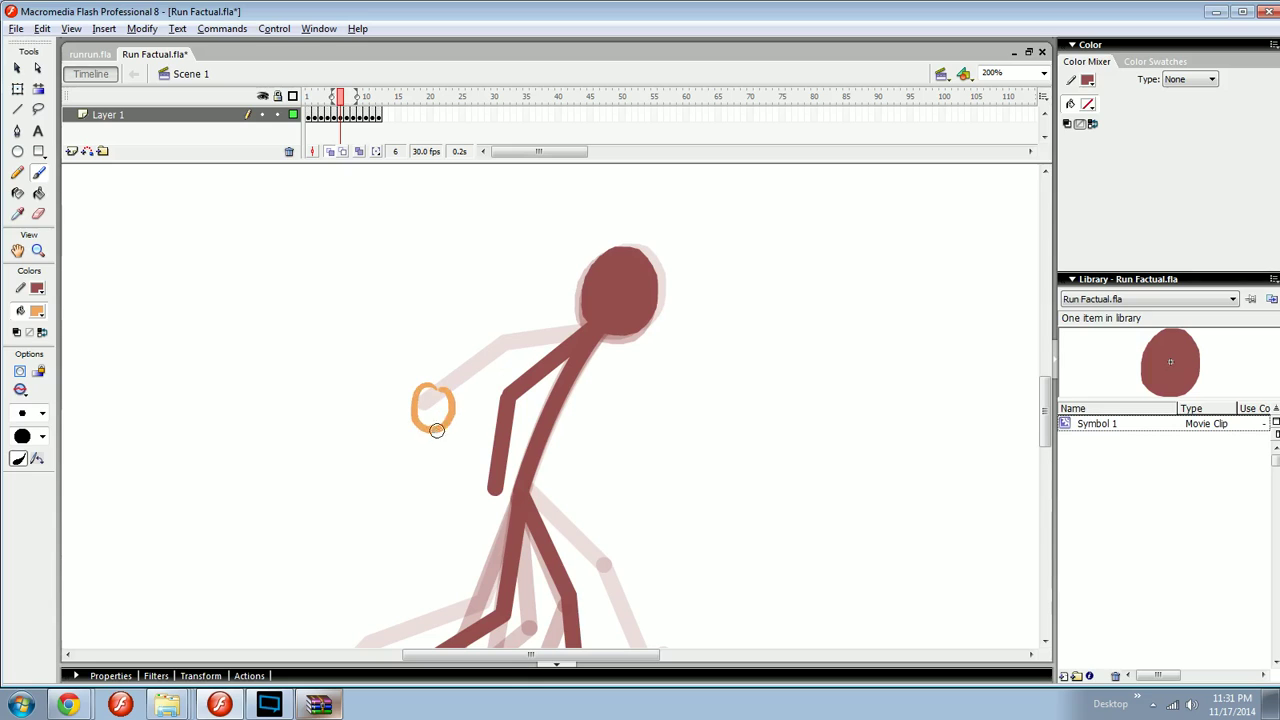
{"action": "mouse_move", "coordinate": [437, 434]}
{"action": "left_mouse_down"}
{"action": "mouse_move", "coordinate": [486, 486]}
{"action": "mouse_move", "coordinate": [474, 492]}
{"action": "left_mouse_up"}
{"action": "key", "text": "ctrl+z"}
{"action": "key", "text": "ctrl+z"}
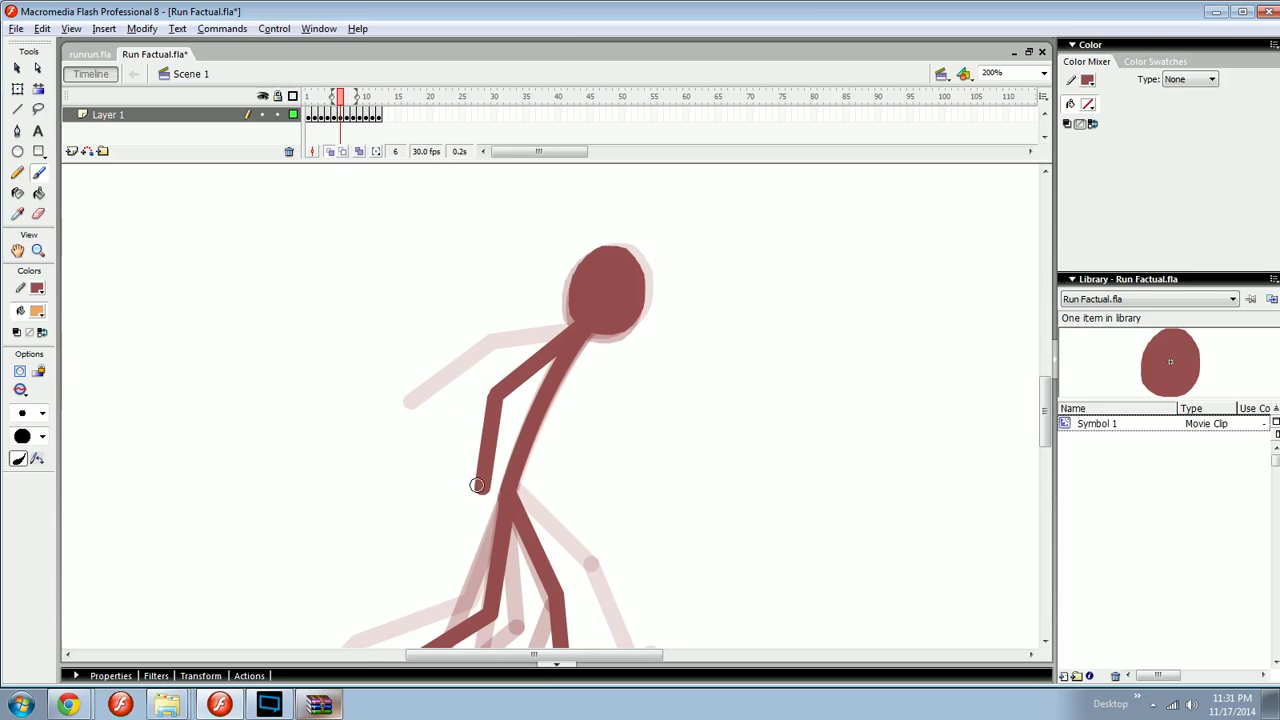
{"action": "key", "text": "n"}
{"action": "key", "text": "period"}
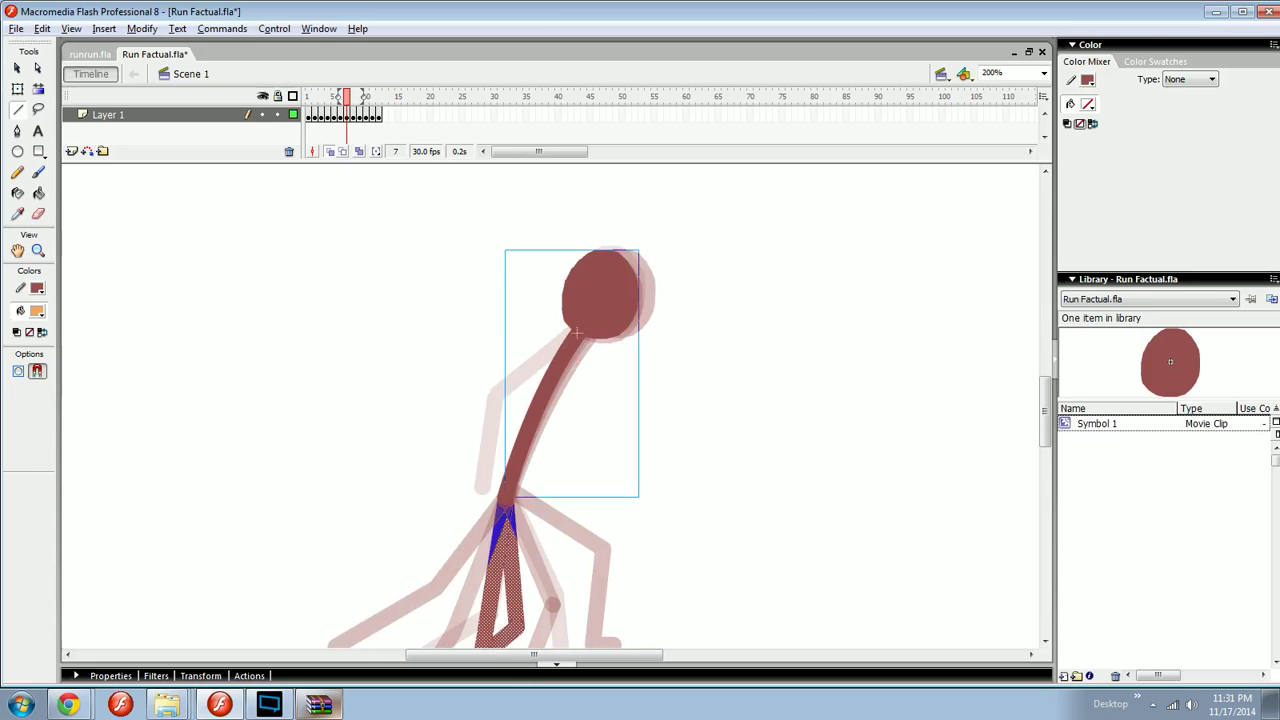
{"action": "left_click_drag", "start_coordinate": [576, 332], "coordinate": [508, 428]}
{"action": "left_click_drag", "start_coordinate": [508, 428], "coordinate": [549, 498]}
{"action": "key", "text": "ctrl+z"}
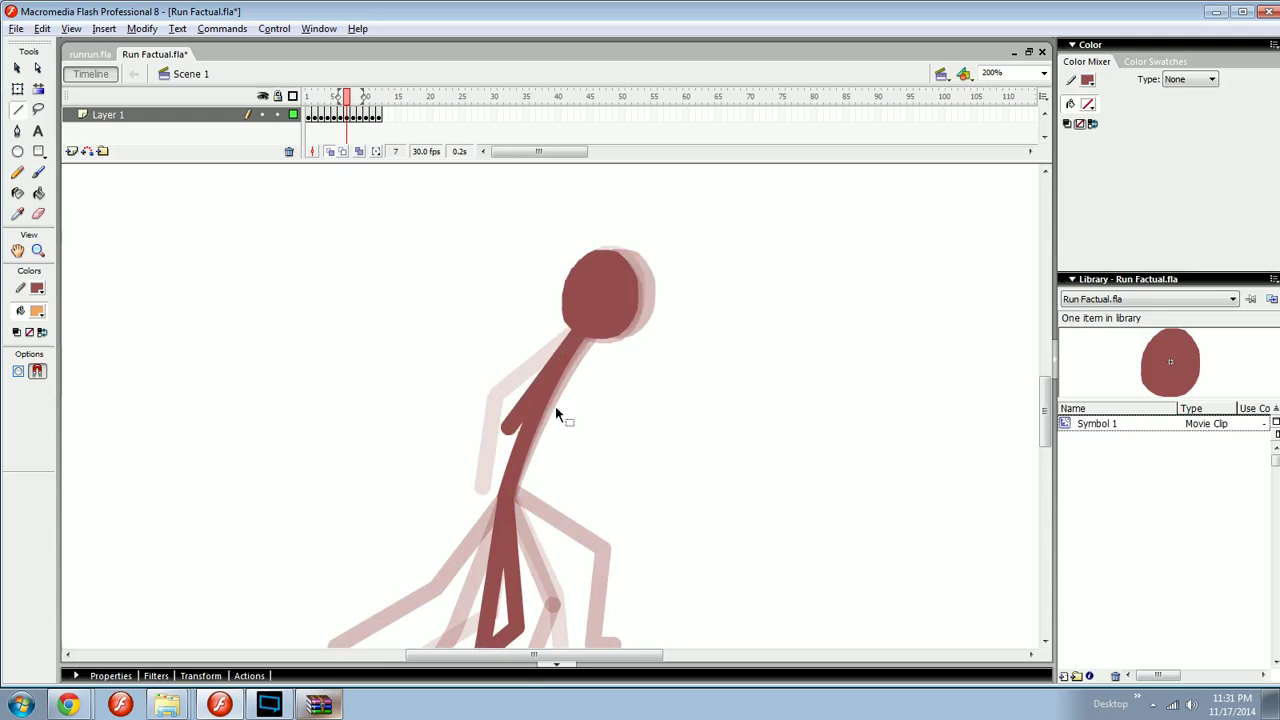
{"action": "key", "text": "ctrl+z"}
{"action": "left_click_drag", "start_coordinate": [576, 334], "coordinate": [549, 493]}
{"action": "left_click_drag", "start_coordinate": [552, 504], "coordinate": [526, 432]}
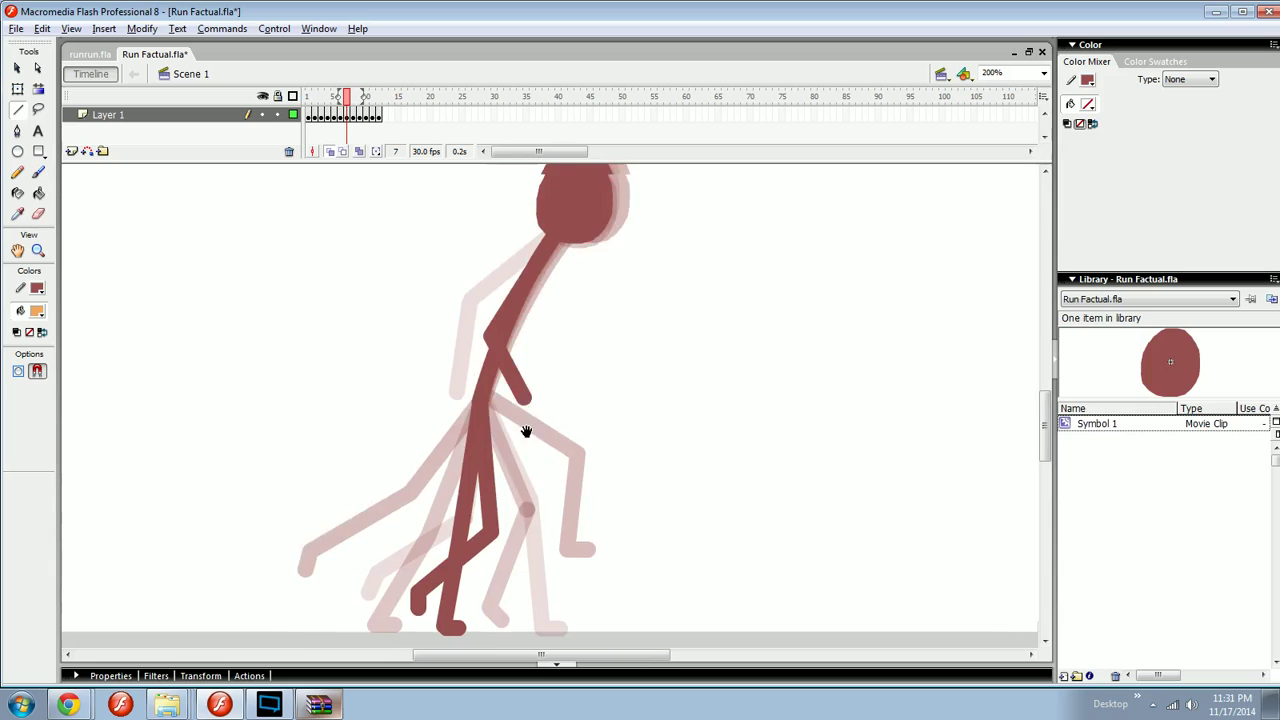
{"action": "left_click_drag", "start_coordinate": [556, 300], "coordinate": [562, 388]}
{"action": "key", "text": "ctrl+z"}
{"action": "key", "text": "ctrl+z"}
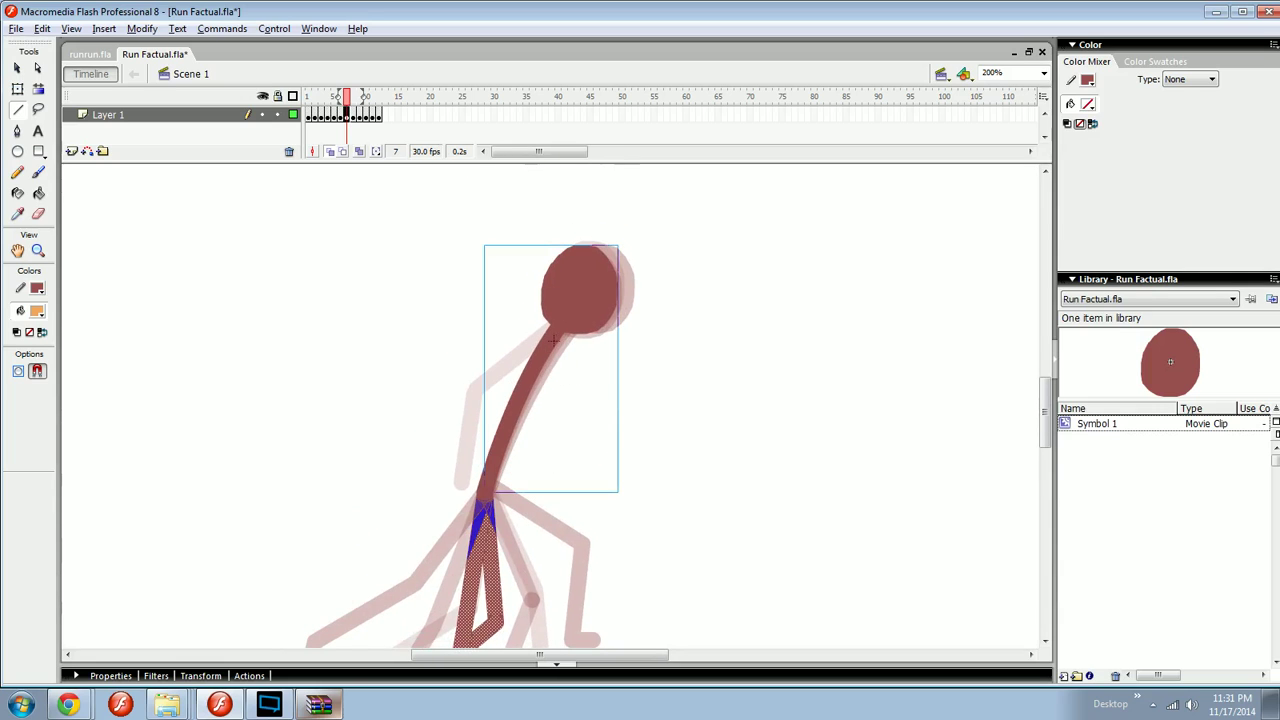
- Shift the forearm's lower end slightly toward the hips in frame 6 and save the file
{"action": "left_click", "coordinate": [312, 95]}
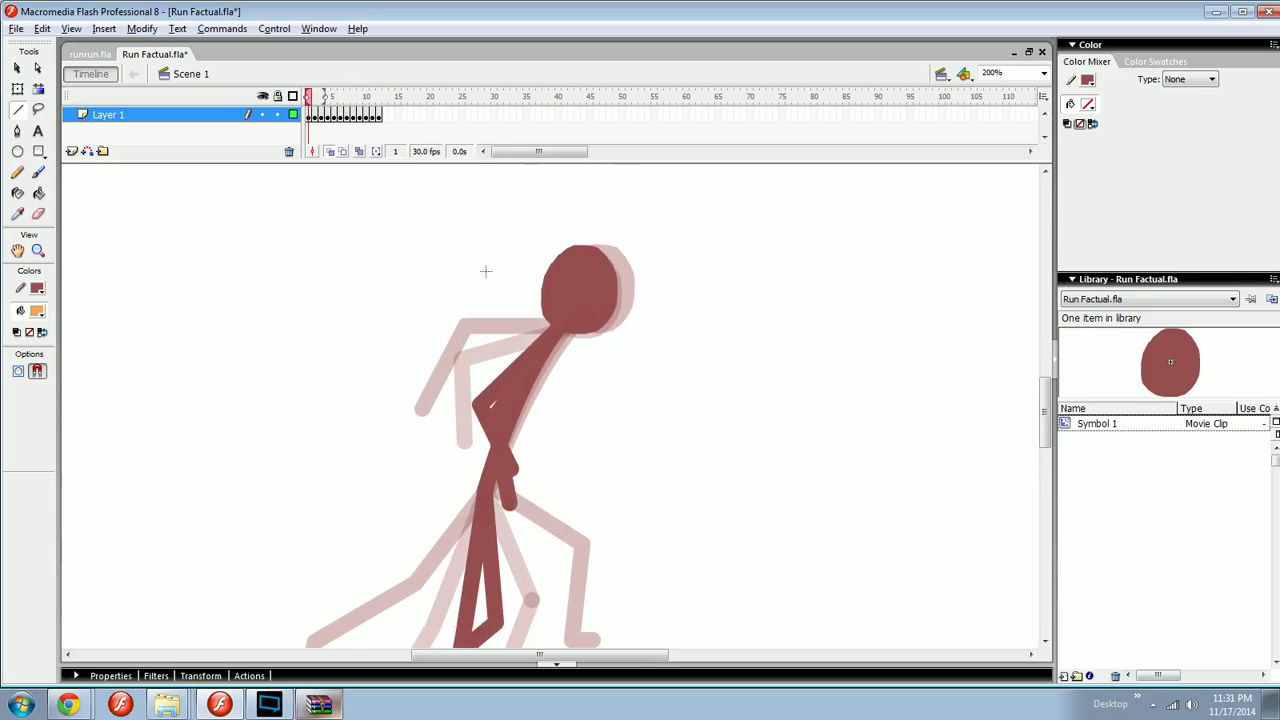
{"action": "key", "text": "Return"}
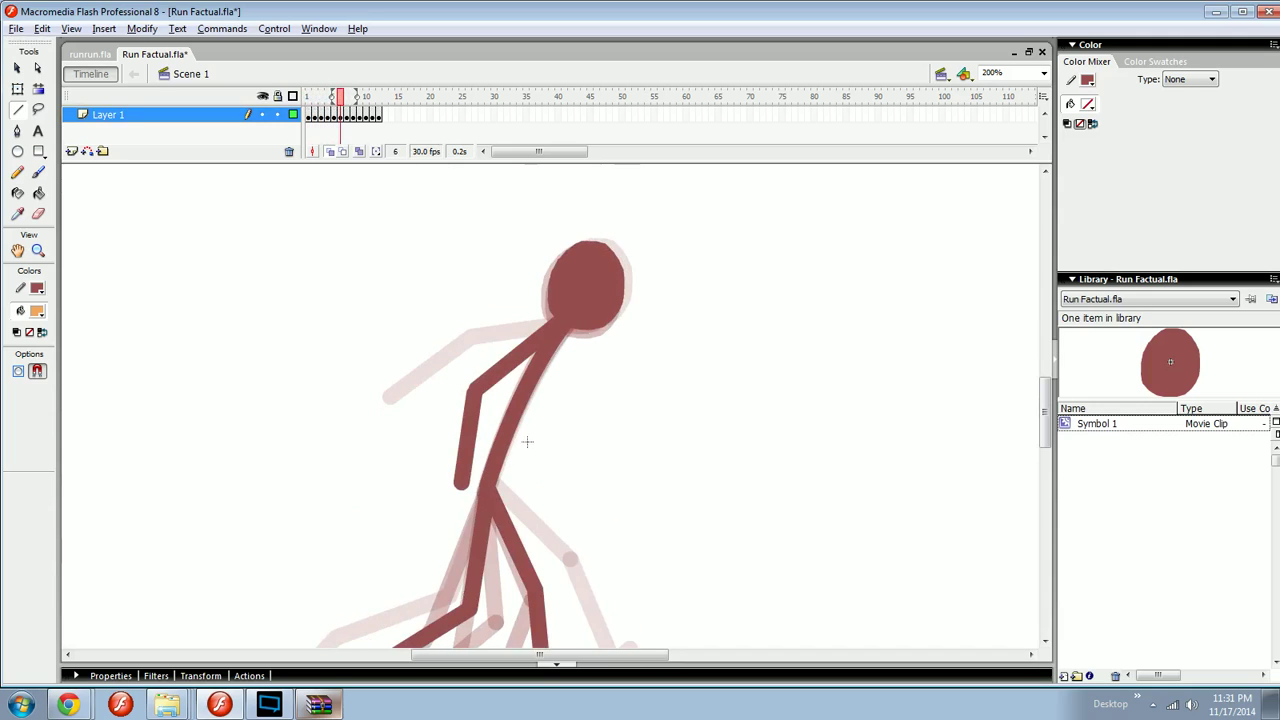
{"action": "left_click_drag", "start_coordinate": [461, 493], "coordinate": [468, 490]}
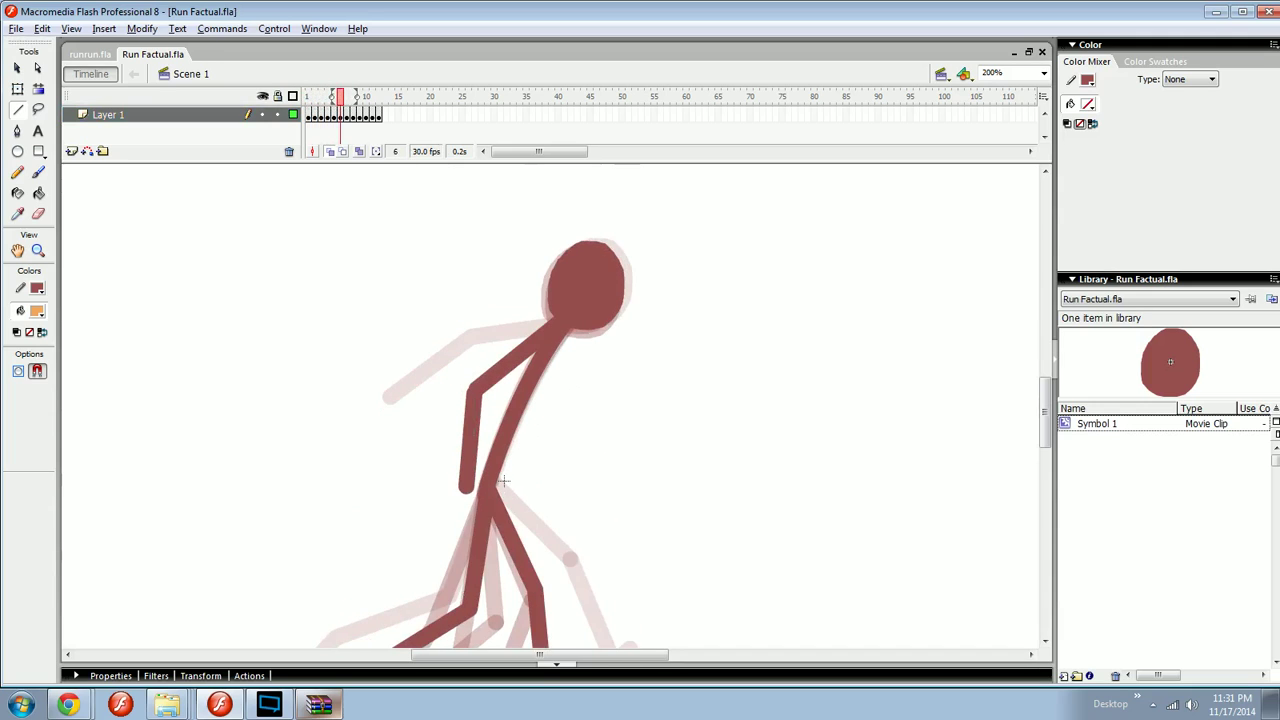
- Draw the arm in frame 7 with the upper arm along the torso and the forearm angled down just in front of the hips
{"action": "key", "text": "period"}
{"action": "mouse_move", "coordinate": [553, 332]}
{"action": "left_mouse_down"}
{"action": "mouse_move", "coordinate": [503, 403]}
{"action": "mouse_move", "coordinate": [509, 392]}
{"action": "left_mouse_up"}
{"action": "mouse_move", "coordinate": [509, 394]}
{"action": "left_mouse_down"}
{"action": "mouse_move", "coordinate": [511, 450]}
{"action": "mouse_move", "coordinate": [532, 489]}
{"action": "mouse_move", "coordinate": [575, 480]}
{"action": "left_mouse_up"}
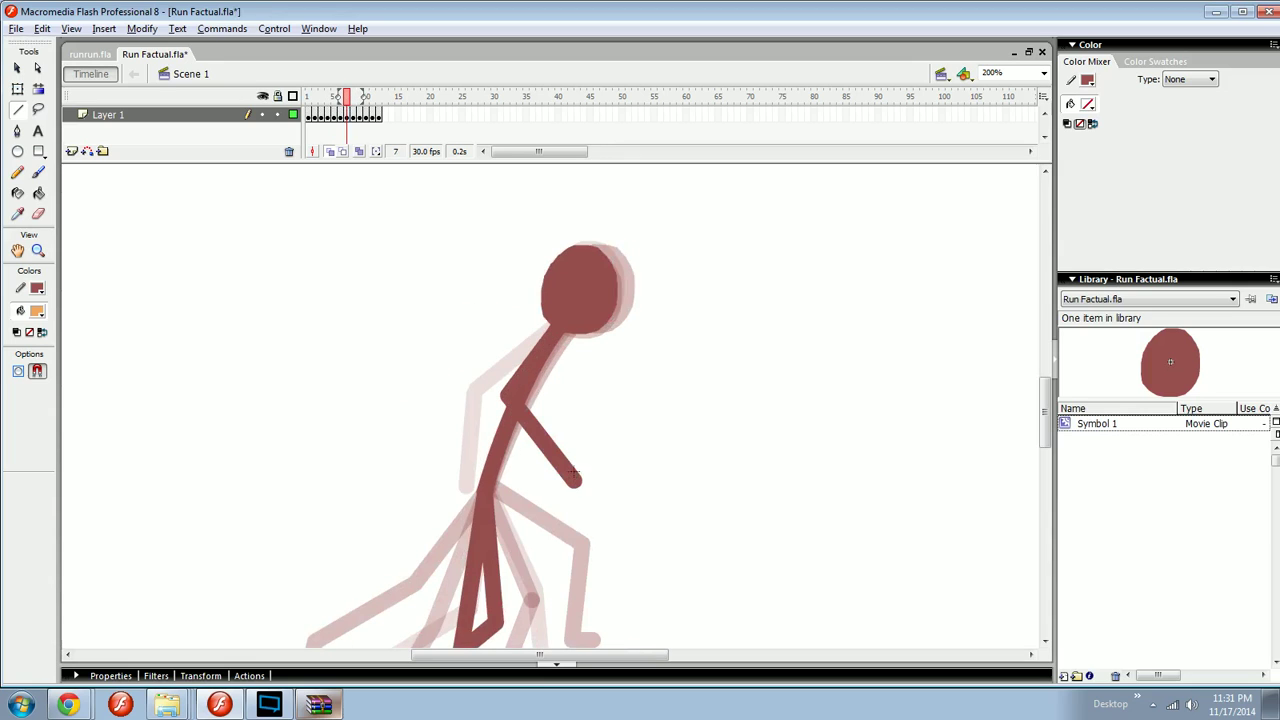
{"action": "key", "text": "ctrl+z"}
{"action": "left_click_drag", "start_coordinate": [511, 394], "coordinate": [533, 497]}
{"action": "key", "text": "comma"}
{"action": "key", "text": "period"}
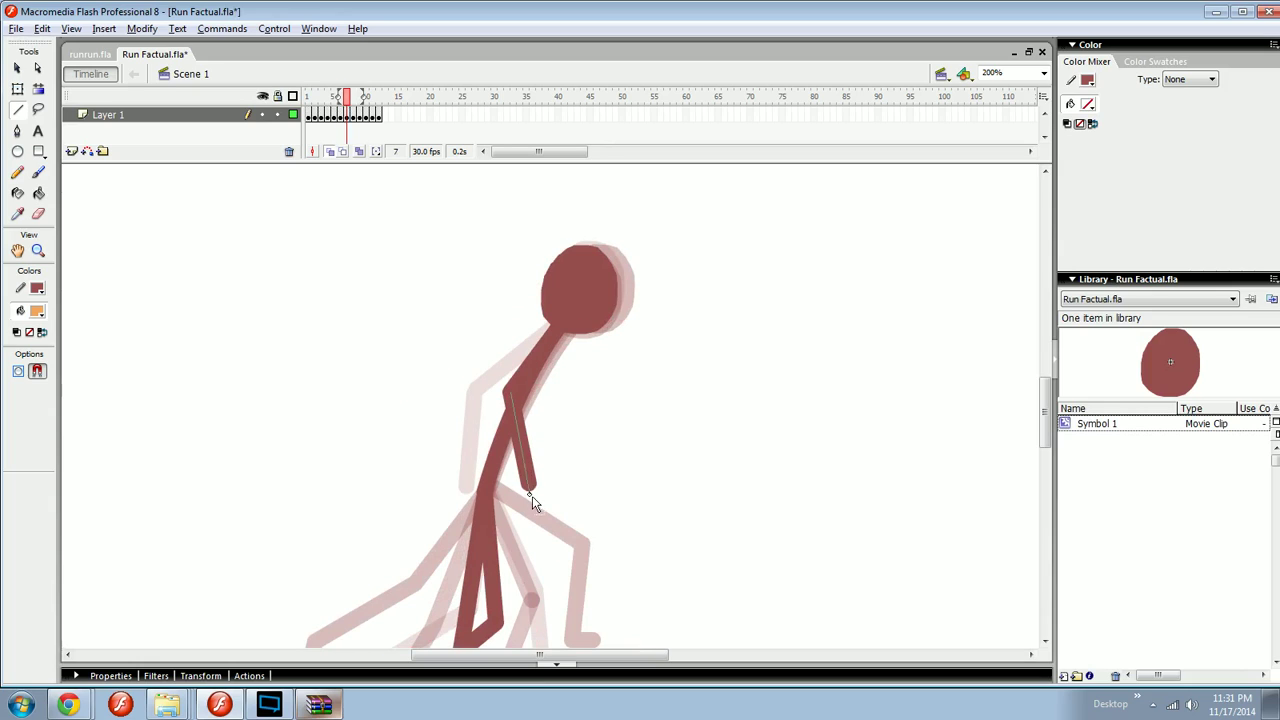
{"action": "key", "text": "comma"}
{"action": "key", "text": "period"}
{"action": "key", "text": "period"}
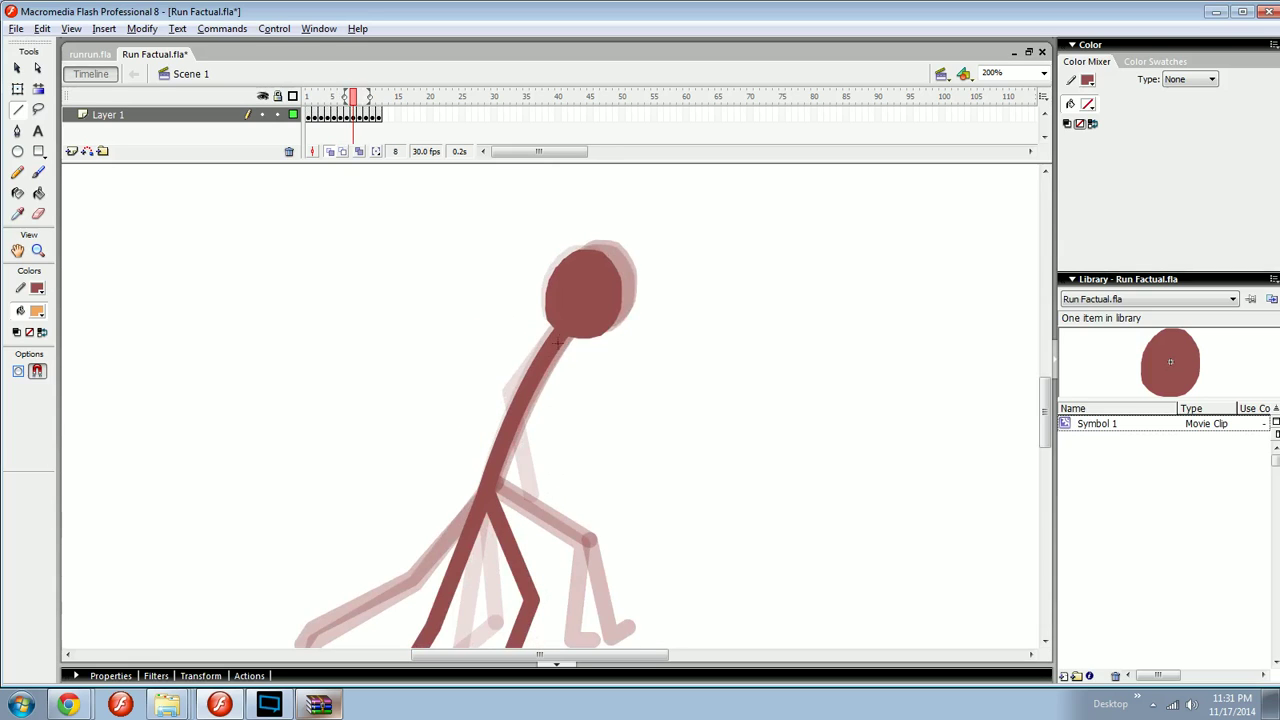
{"action": "mouse_move", "coordinate": [560, 343]}
{"action": "left_mouse_down"}
{"action": "mouse_move", "coordinate": [563, 437]}
{"action": "mouse_move", "coordinate": [607, 399]}
{"action": "left_mouse_up"}
{"action": "key", "text": "ctrl+z"}
{"action": "key", "text": "ctrl+z"}
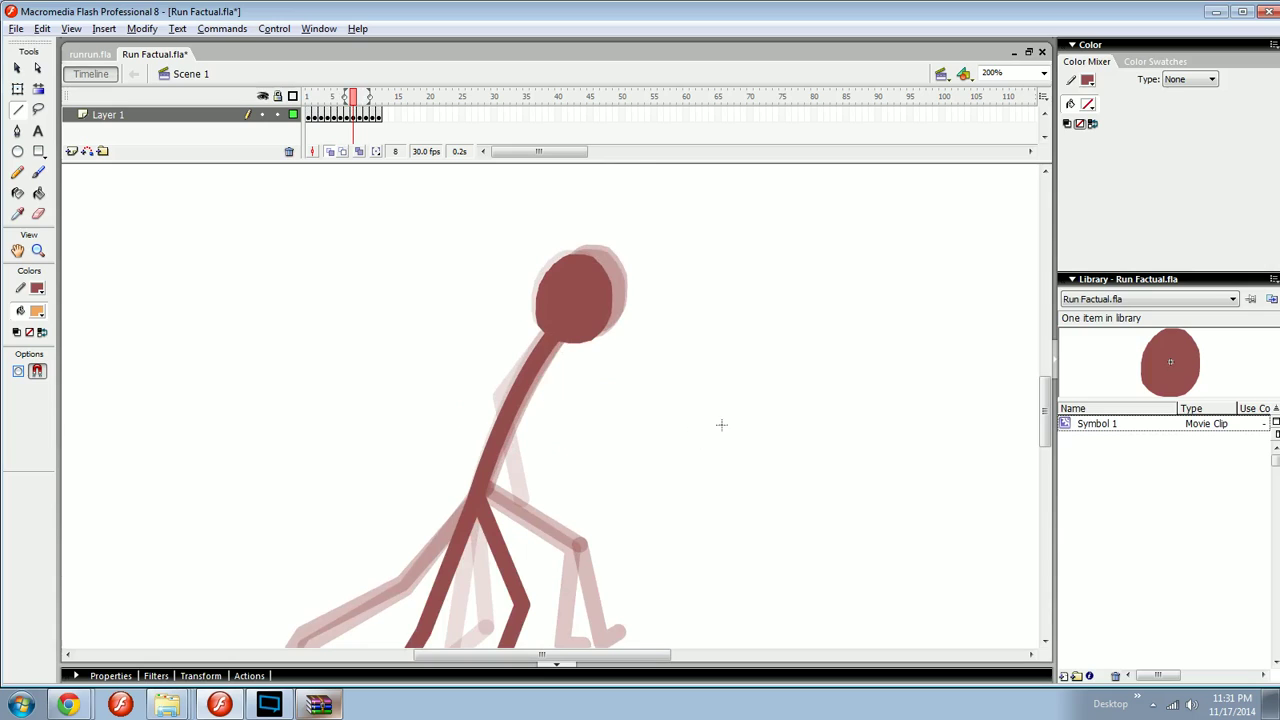
- Sketch a camera icon, two head-like ovals and a bent arm in orange beside the frame 8 figure with the Brush tool
{"action": "key", "text": "space"}
{"action": "left_click_drag", "start_coordinate": [724, 424], "coordinate": [467, 418]}
{"action": "key", "text": "b"}
{"action": "mouse_move", "coordinate": [684, 268]}
{"action": "left_mouse_down"}
{"action": "mouse_move", "coordinate": [700, 345]}
{"action": "mouse_move", "coordinate": [690, 264]}
{"action": "left_mouse_up"}
{"action": "scroll", "coordinate": [677, 357], "scroll_direction": "down", "scroll_amount": 3}
{"action": "mouse_move", "coordinate": [678, 332]}
{"action": "left_mouse_down"}
{"action": "mouse_move", "coordinate": [694, 388]}
{"action": "mouse_move", "coordinate": [686, 347]}
{"action": "mouse_move", "coordinate": [619, 357]}
{"action": "mouse_move", "coordinate": [643, 365]}
{"action": "mouse_move", "coordinate": [609, 394]}
{"action": "mouse_move", "coordinate": [673, 366]}
{"action": "mouse_move", "coordinate": [729, 406]}
{"action": "mouse_move", "coordinate": [781, 406]}
{"action": "left_mouse_up"}
{"action": "key", "text": "ctrl+z"}
{"action": "key", "text": "ctrl+z"}
{"action": "key", "text": "space"}
{"action": "key", "text": "space"}
{"action": "mouse_move", "coordinate": [540, 314]}
{"action": "left_mouse_down"}
{"action": "mouse_move", "coordinate": [529, 403]}
{"action": "mouse_move", "coordinate": [580, 384]}
{"action": "mouse_move", "coordinate": [546, 311]}
{"action": "mouse_move", "coordinate": [624, 324]}
{"action": "mouse_move", "coordinate": [620, 386]}
{"action": "mouse_move", "coordinate": [588, 368]}
{"action": "left_mouse_up"}
{"action": "scroll", "coordinate": [614, 371], "scroll_direction": "right", "scroll_amount": 2}
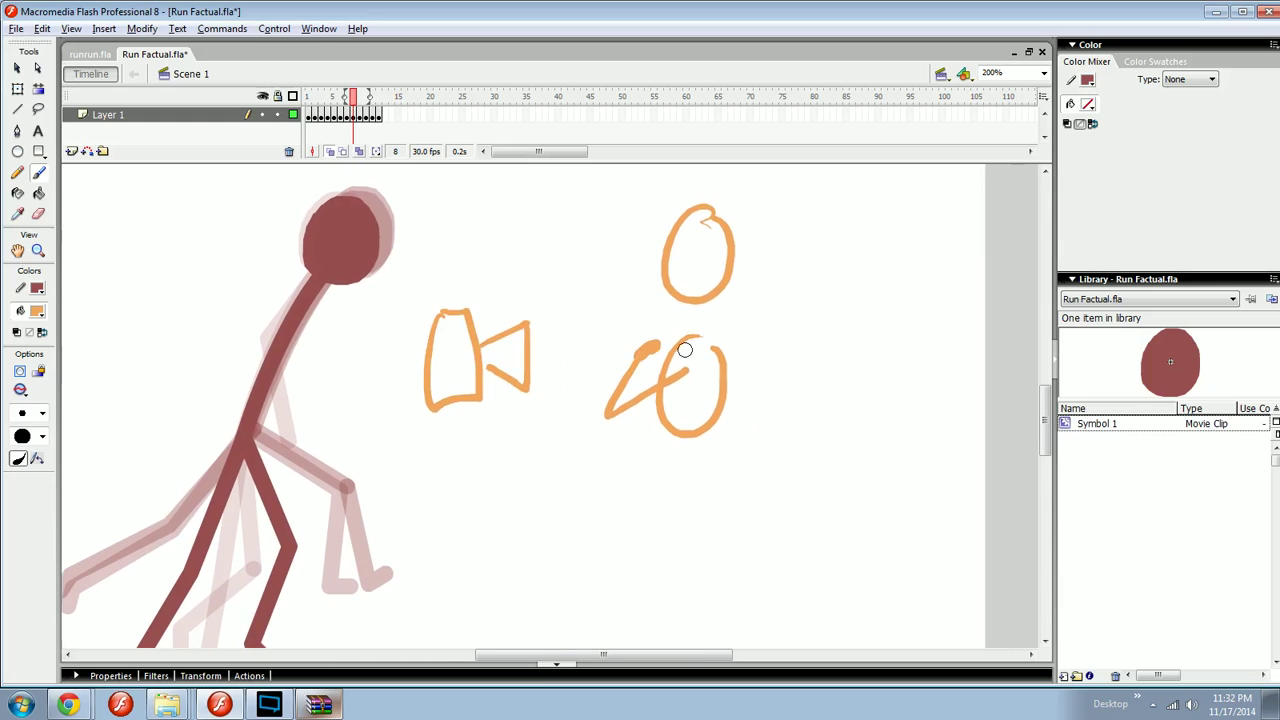
{"action": "mouse_move", "coordinate": [688, 372]}
{"action": "left_mouse_down"}
{"action": "mouse_move", "coordinate": [652, 420]}
{"action": "mouse_move", "coordinate": [694, 403]}
{"action": "left_mouse_up"}
{"action": "key", "text": "ctrl+z"}
{"action": "mouse_move", "coordinate": [621, 473]}
{"action": "left_mouse_down"}
{"action": "mouse_move", "coordinate": [637, 451]}
{"action": "mouse_move", "coordinate": [659, 474]}
{"action": "left_mouse_up"}
{"action": "mouse_move", "coordinate": [708, 430]}
{"action": "left_mouse_down"}
{"action": "mouse_move", "coordinate": [651, 434]}
{"action": "mouse_move", "coordinate": [663, 462]}
{"action": "mouse_move", "coordinate": [623, 385]}
{"action": "left_mouse_up"}
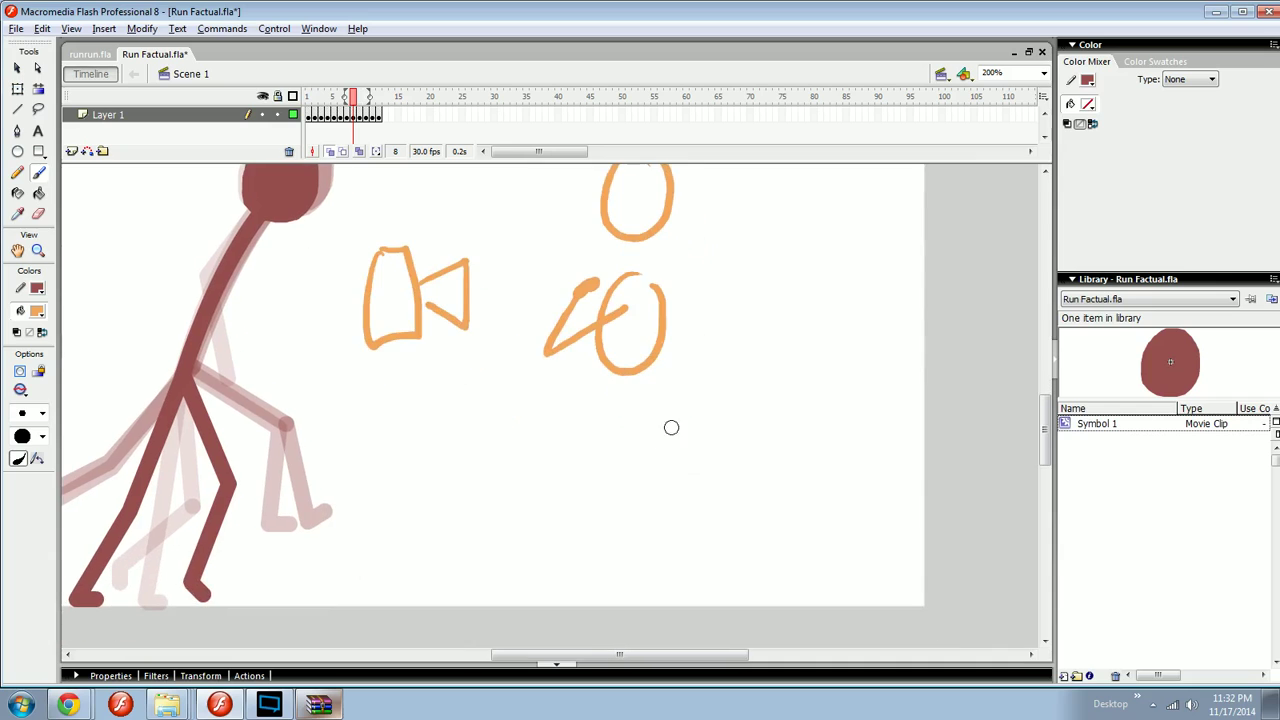
- Add a smaller camera icon and a small oval with a bent arm in orange below the larger sketches
{"action": "mouse_move", "coordinate": [776, 337]}
{"action": "left_mouse_down"}
{"action": "mouse_move", "coordinate": [787, 396]}
{"action": "mouse_move", "coordinate": [781, 341]}
{"action": "left_mouse_up"}
{"action": "left_click_drag", "start_coordinate": [782, 422], "coordinate": [750, 408]}
{"action": "mouse_move", "coordinate": [705, 362]}
{"action": "left_mouse_down"}
{"action": "mouse_move", "coordinate": [684, 396]}
{"action": "mouse_move", "coordinate": [720, 423]}
{"action": "left_mouse_up"}
{"action": "mouse_move", "coordinate": [584, 398]}
{"action": "left_mouse_down"}
{"action": "mouse_move", "coordinate": [588, 431]}
{"action": "mouse_move", "coordinate": [610, 410]}
{"action": "mouse_move", "coordinate": [590, 445]}
{"action": "mouse_move", "coordinate": [627, 421]}
{"action": "mouse_move", "coordinate": [679, 461]}
{"action": "mouse_move", "coordinate": [805, 508]}
{"action": "left_mouse_up"}
{"action": "left_click_drag", "start_coordinate": [853, 593], "coordinate": [514, 218]}
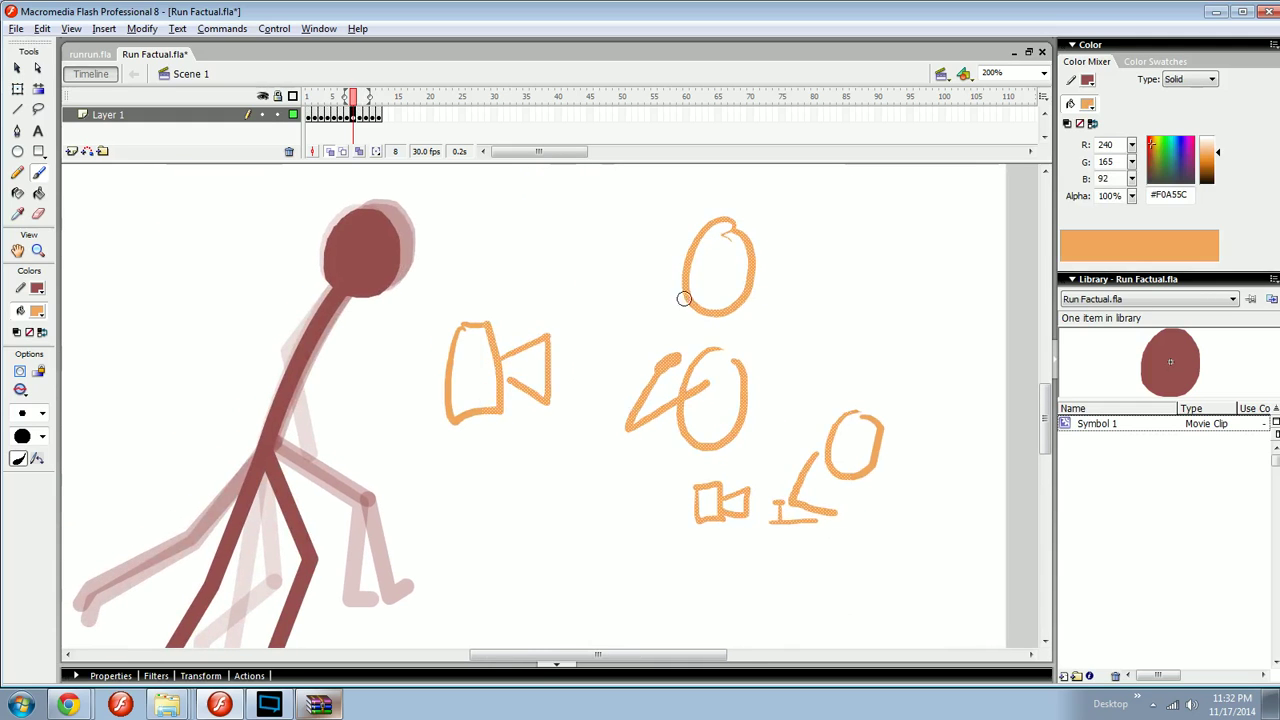
- Delete the orange sketches in frame 8 and erase the remaining strokes
{"action": "key", "text": "Delete"}
{"action": "key", "text": "e"}
{"action": "left_click_drag", "start_coordinate": [862, 478], "coordinate": [881, 430]}
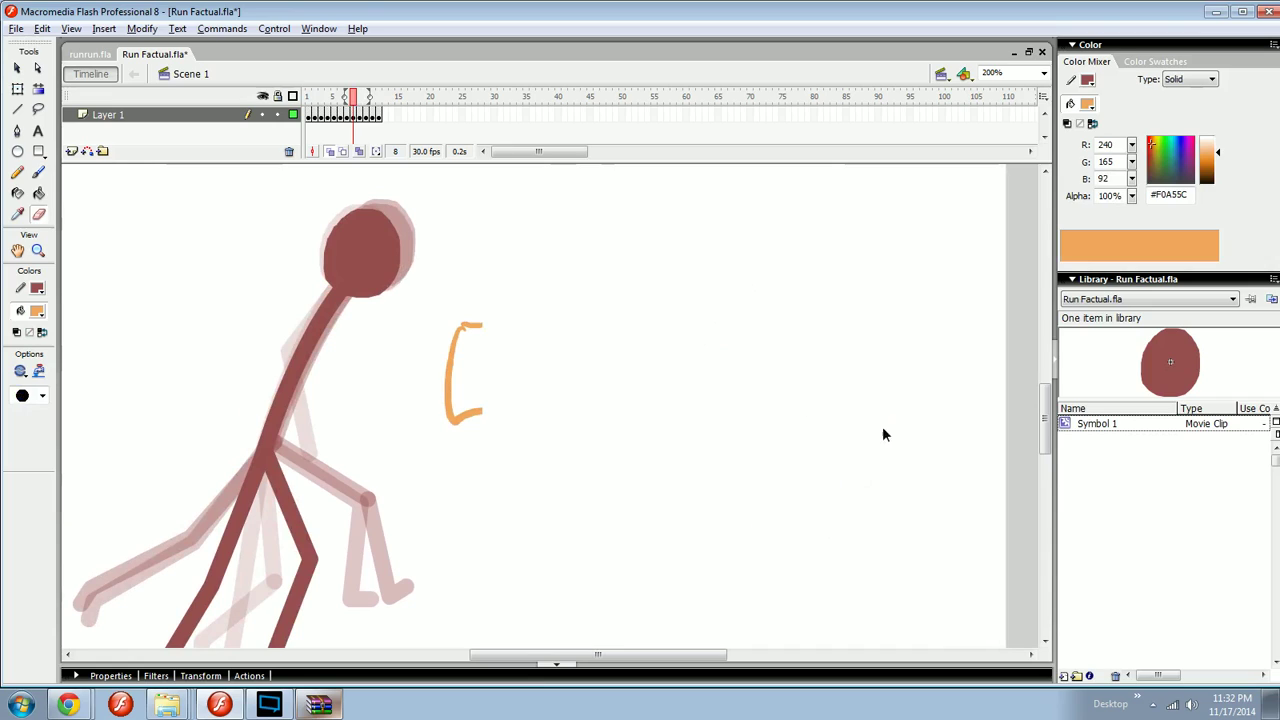
{"action": "mouse_move", "coordinate": [485, 409]}
{"action": "left_mouse_down"}
{"action": "mouse_move", "coordinate": [477, 418]}
{"action": "mouse_move", "coordinate": [687, 419]}
{"action": "left_mouse_up"}
- Draw the arm in frame 8 with the upper arm hanging straight down and the forearm pointing horizontally forward
{"action": "key", "text": "n"}
{"action": "key", "text": "comma"}
{"action": "key", "text": "comma"}
{"action": "key", "text": "period"}
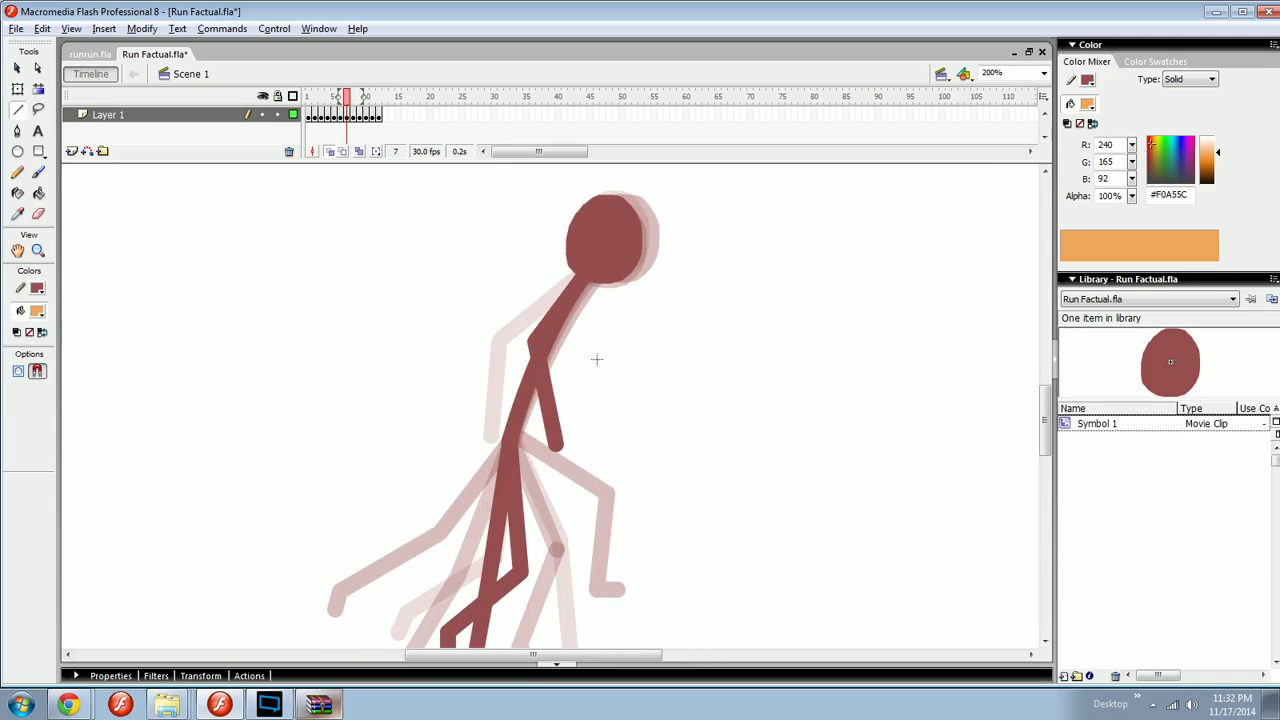
{"action": "key", "text": "."}
{"action": "left_click_drag", "start_coordinate": [586, 289], "coordinate": [583, 380]}
{"action": "mouse_move", "coordinate": [580, 378]}
{"action": "left_mouse_down"}
{"action": "mouse_move", "coordinate": [629, 400]}
{"action": "mouse_move", "coordinate": [660, 385]}
{"action": "mouse_move", "coordinate": [594, 386]}
{"action": "left_mouse_up"}
{"action": "key", "text": "."}
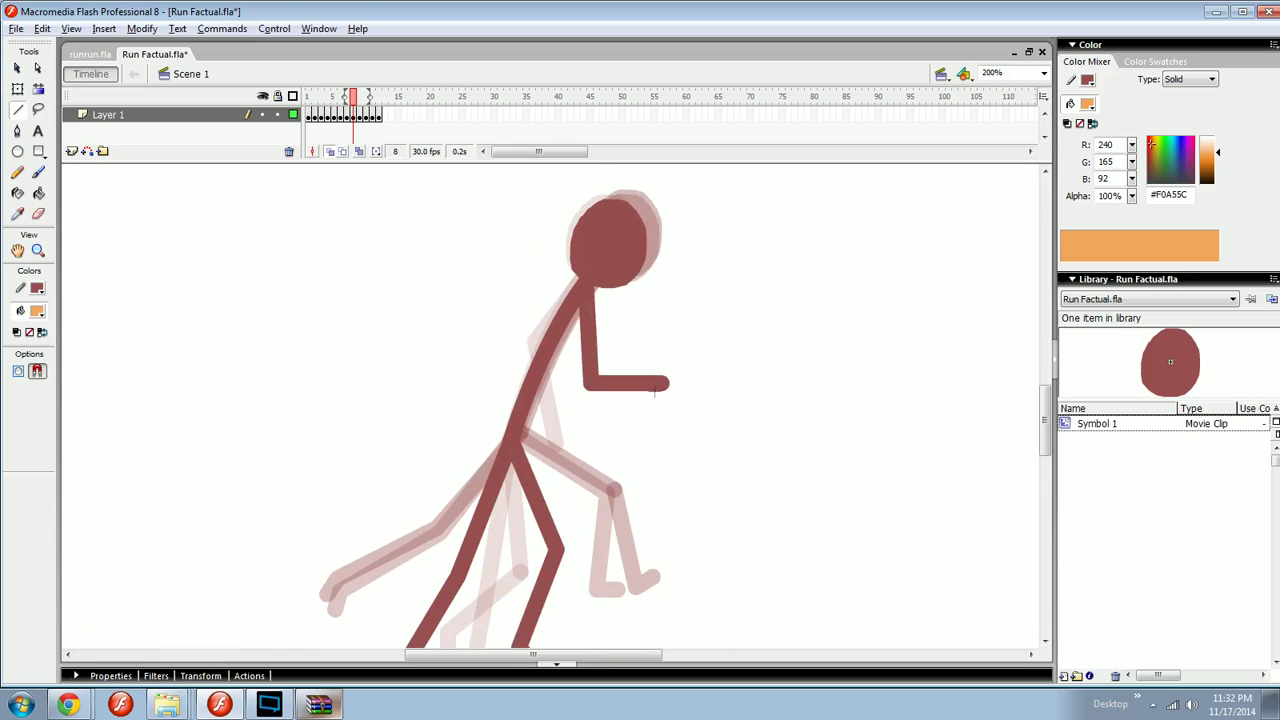
- Draw the arm in frame 9 with the elbow in front of the torso and the forearm angled up and forward
{"action": "key", "text": "."}
{"action": "left_click_drag", "start_coordinate": [598, 286], "coordinate": [616, 374]}
{"action": "left_click_drag", "start_coordinate": [614, 375], "coordinate": [660, 330]}
{"action": "key", "text": "."}
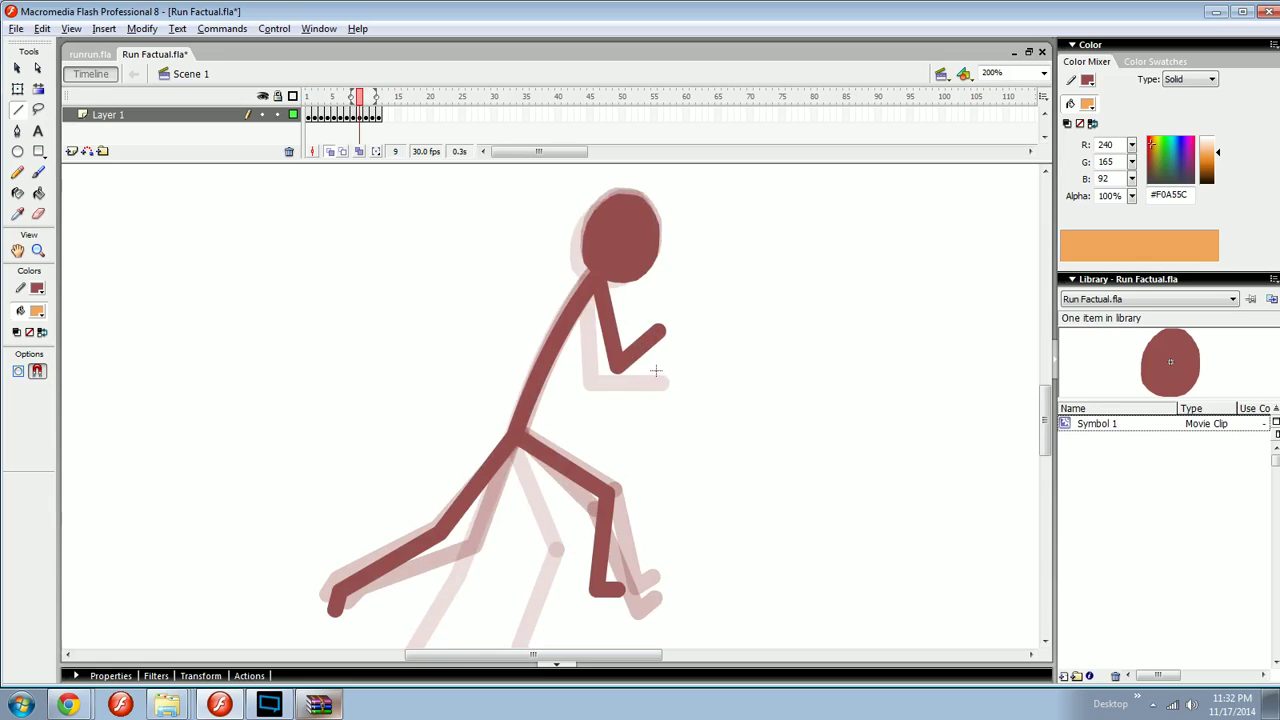
- Reshape the arm in frame 9 by moving the elbow farther forward and raising the hand for a steeper forearm
{"action": "key", "text": "."}
{"action": "key", "text": "."}
{"action": "key", "text": "."}
{"action": "left_click_drag", "start_coordinate": [618, 367], "coordinate": [617, 379]}
{"action": "left_click_drag", "start_coordinate": [660, 333], "coordinate": [673, 339]}
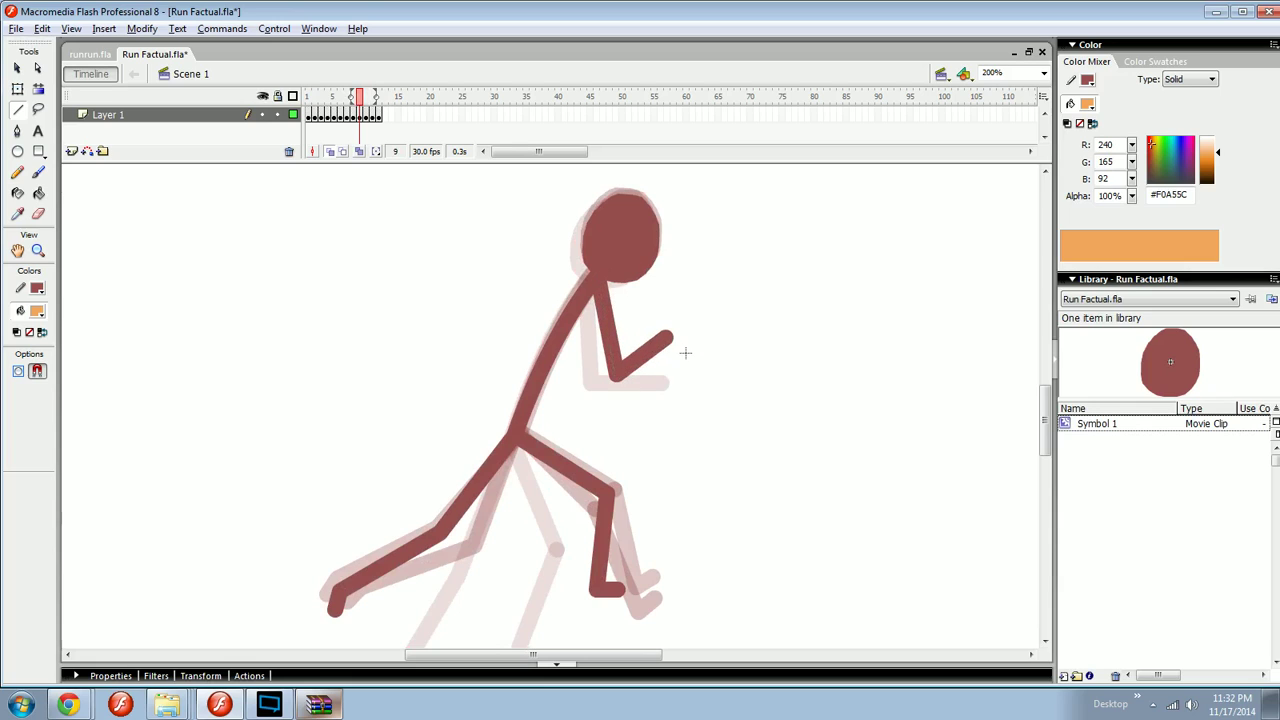
{"action": "key", "text": "."}
{"action": "left_click_drag", "start_coordinate": [613, 377], "coordinate": [643, 380]}
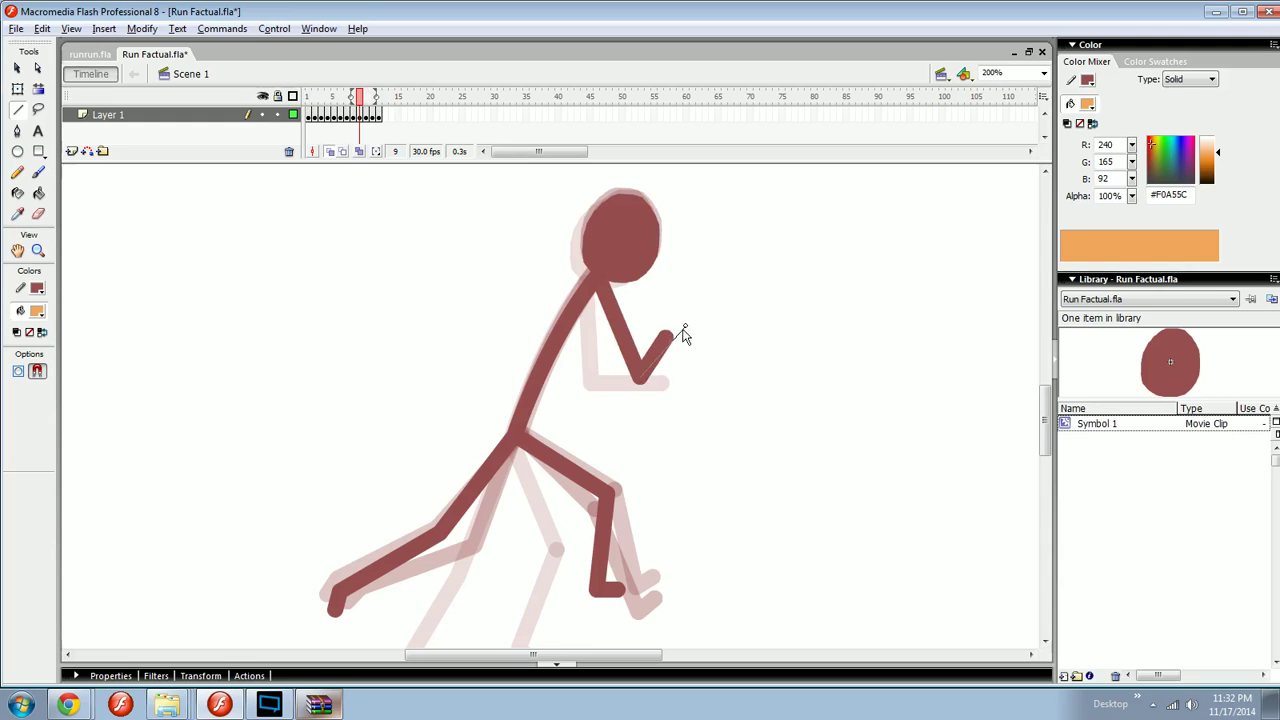
{"action": "left_click_drag", "start_coordinate": [684, 330], "coordinate": [678, 325]}
{"action": "left_click_drag", "start_coordinate": [640, 374], "coordinate": [650, 370]}
{"action": "left_click_drag", "start_coordinate": [678, 326], "coordinate": [641, 371]}
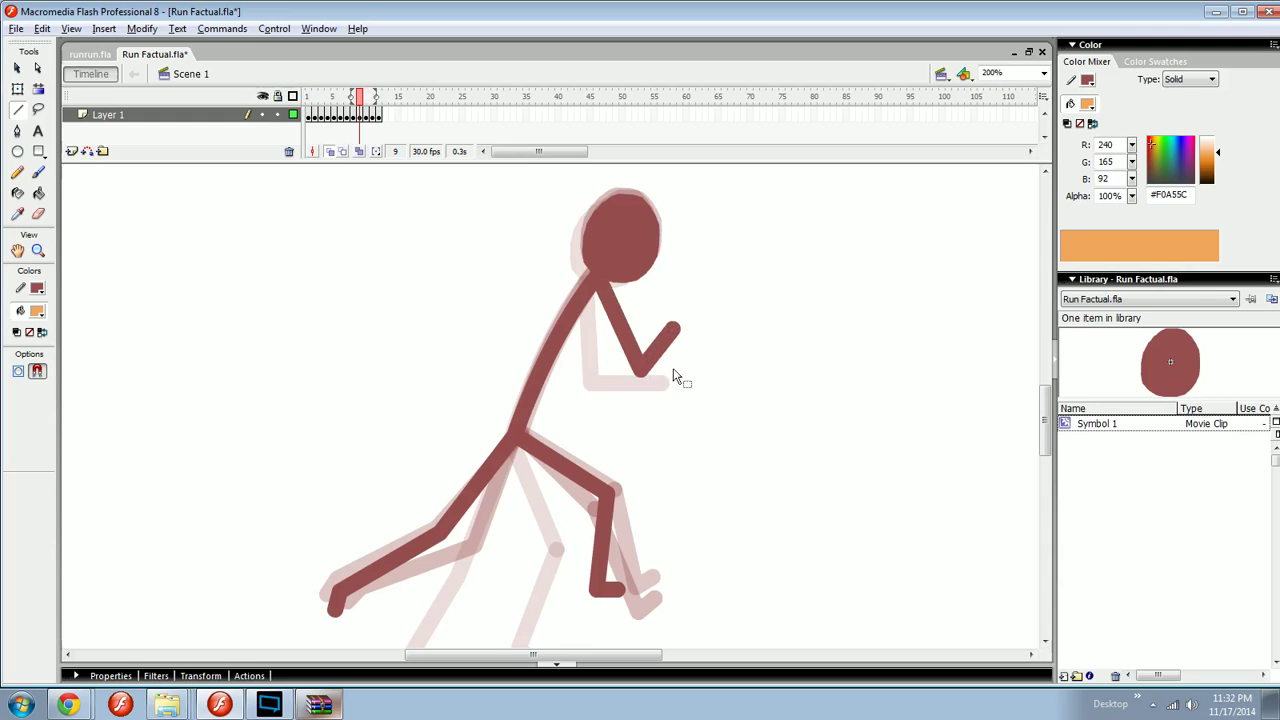
- Draw two sample arm lines beside the frame 9 figure and undo them
{"action": "key", "text": "."}
{"action": "key", "text": "."}
{"action": "left_click_drag", "start_coordinate": [717, 352], "coordinate": [765, 418]}
{"action": "left_click_drag", "start_coordinate": [748, 413], "coordinate": [801, 366]}
{"action": "key", "text": "ctrl+z"}
{"action": "key", "text": "ctrl+z"}
- Draw the arm in frame 10 with the elbow slightly farther forward and the forearm raised steeply below the chin
{"action": "left_click_drag", "start_coordinate": [716, 404], "coordinate": [745, 409]}
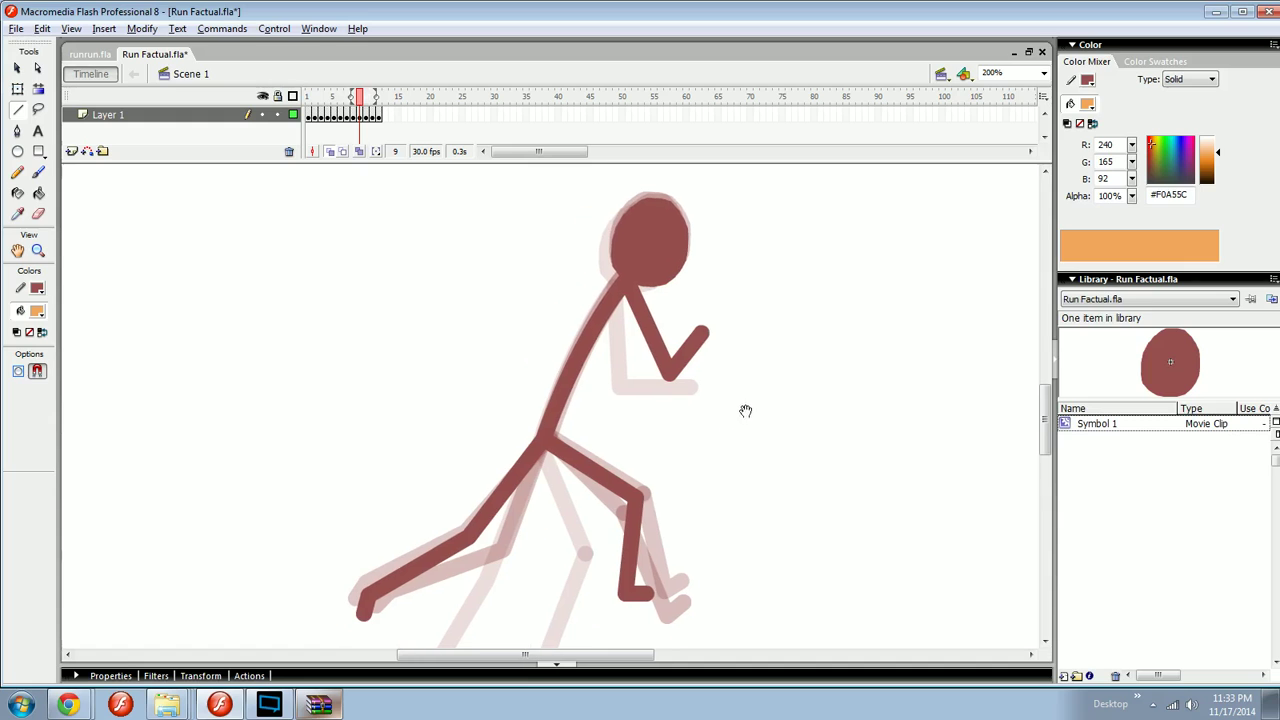
{"action": "key", "text": "."}
{"action": "key", "text": "."}
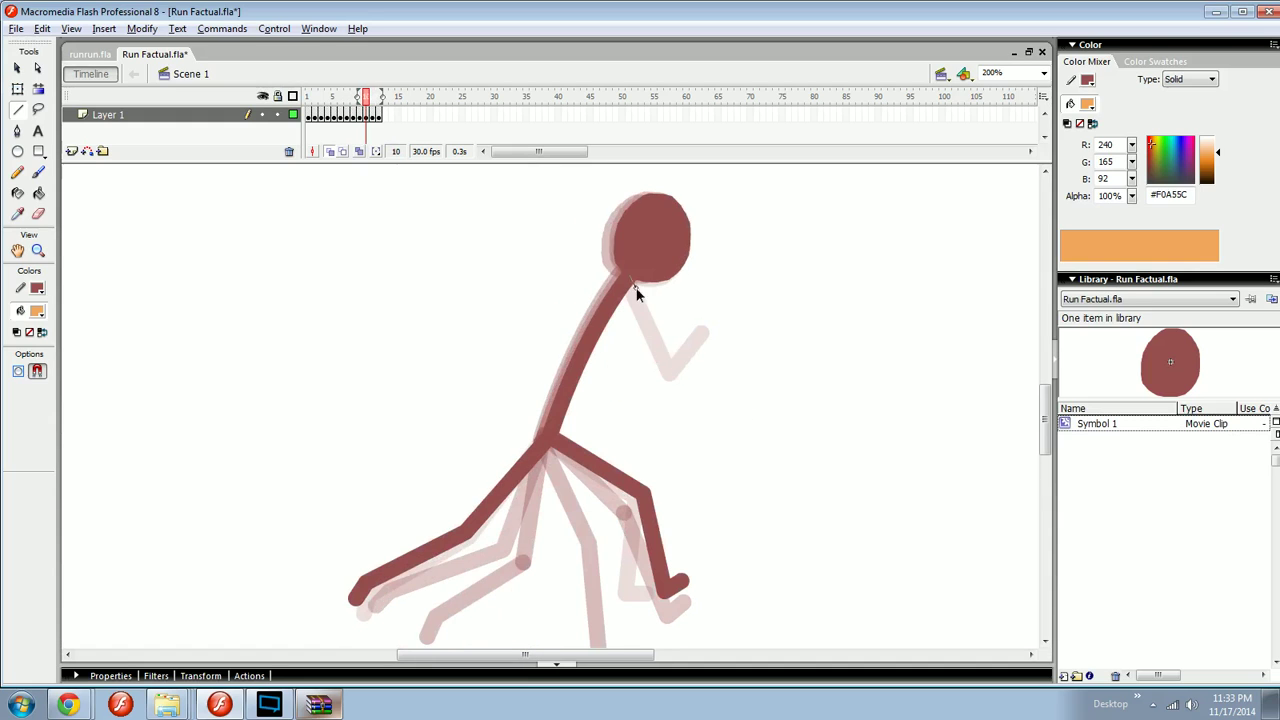
{"action": "left_click_drag", "start_coordinate": [636, 288], "coordinate": [684, 374]}
{"action": "left_click_drag", "start_coordinate": [684, 374], "coordinate": [704, 320]}
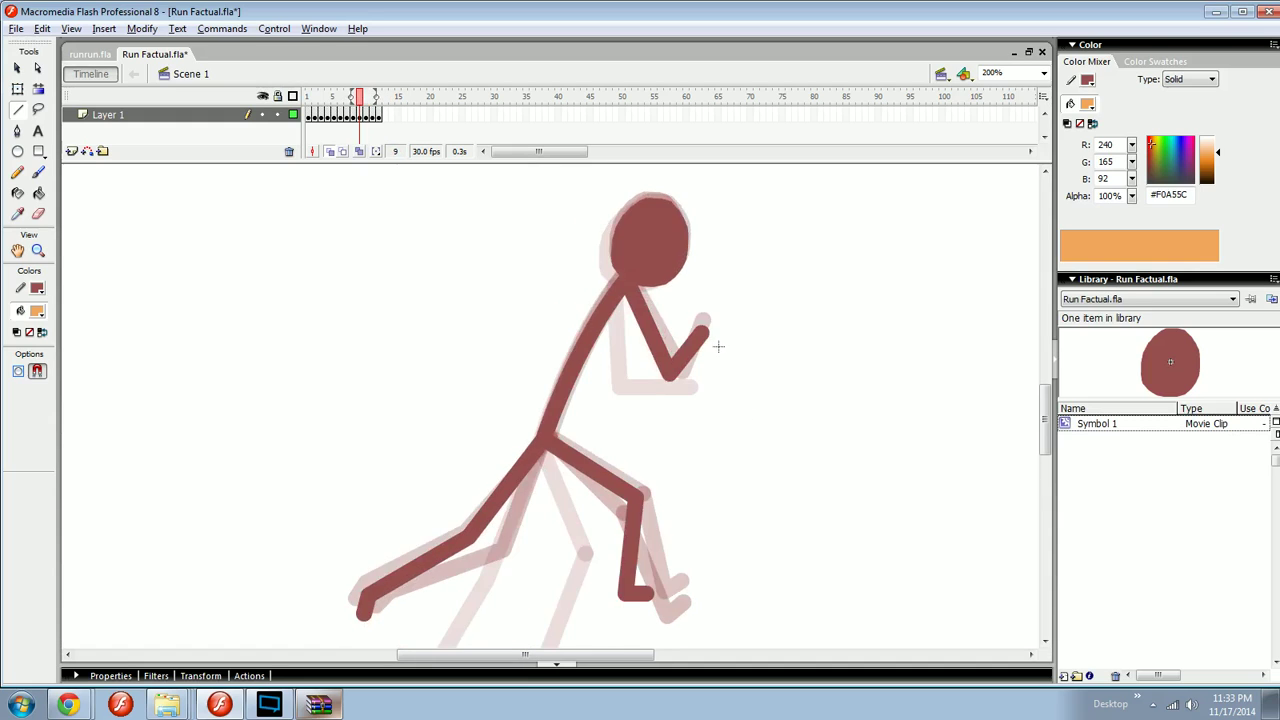
- Draw the arm in frame 11 with the elbow pulled back toward the torso and the forearm angled up and forward
{"action": "key", "text": "."}
{"action": "key", "text": "."}
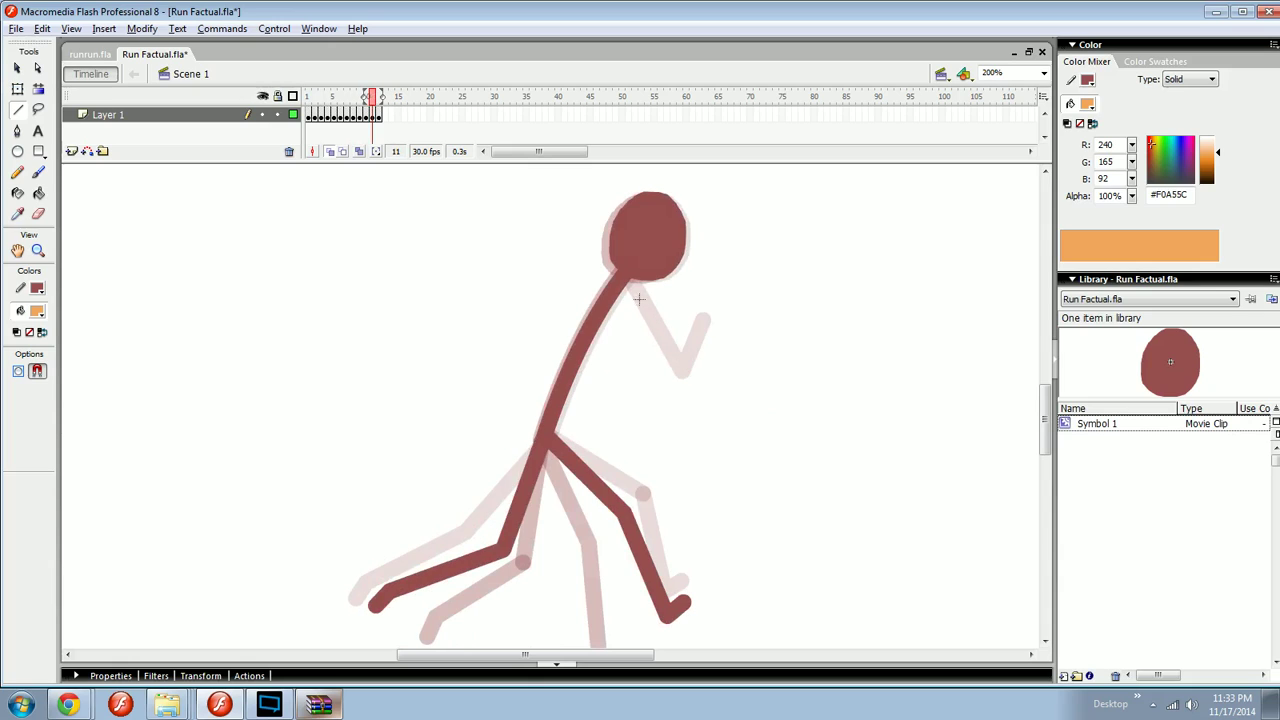
{"action": "left_click_drag", "start_coordinate": [645, 337], "coordinate": [642, 373]}
{"action": "left_click_drag", "start_coordinate": [642, 373], "coordinate": [705, 326]}
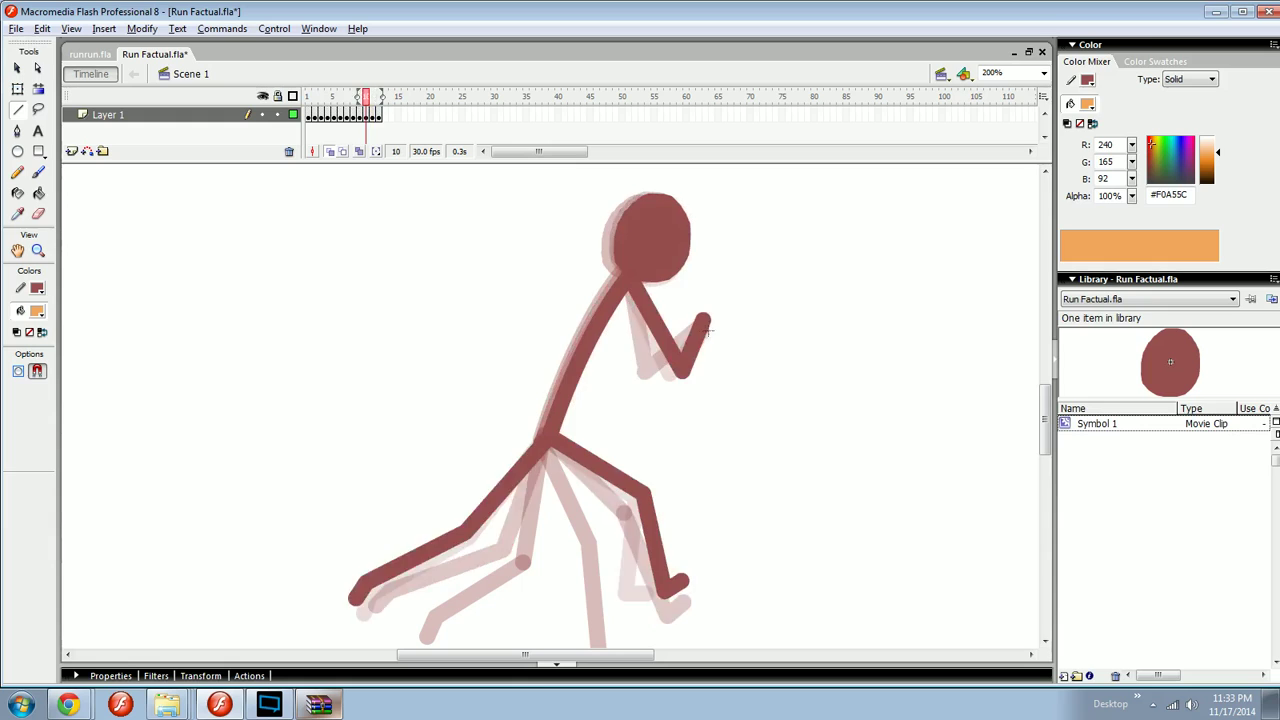
- Draw the arm in frame 12 with the elbow close to the torso and a short forearm pointing forward and slightly down
{"action": "key", "text": "."}
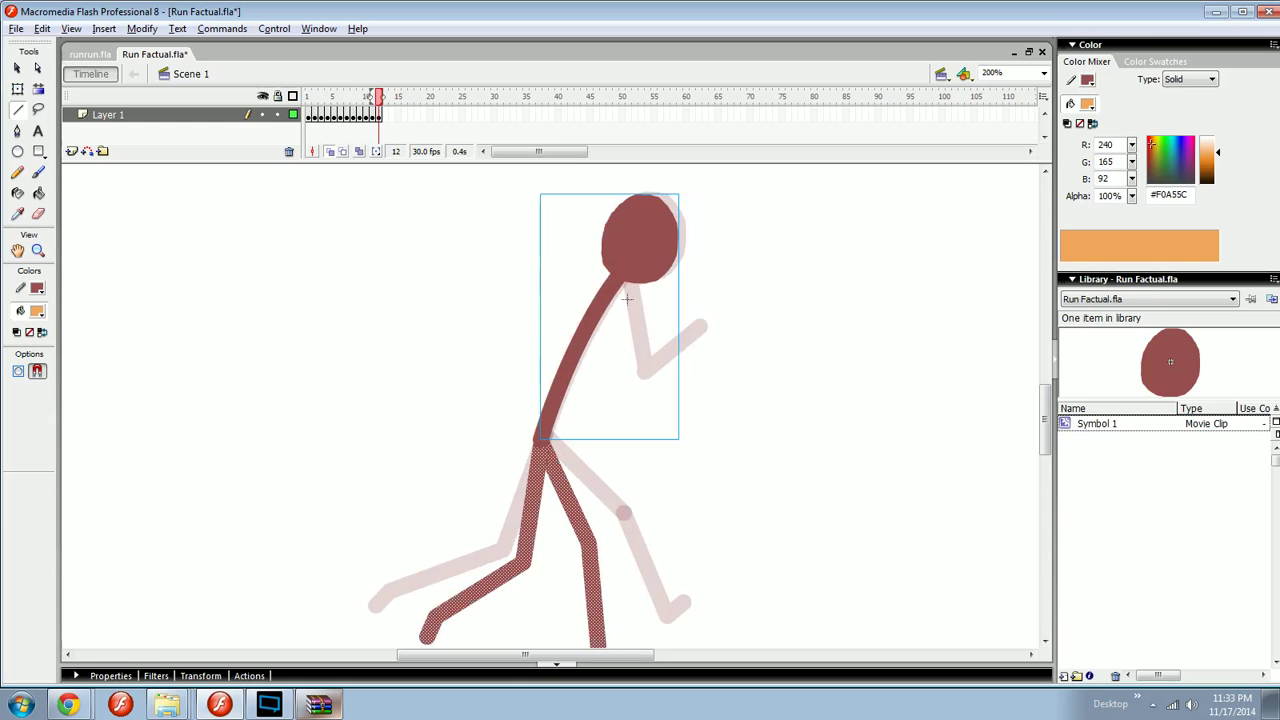
{"action": "left_click_drag", "start_coordinate": [589, 380], "coordinate": [634, 392]}
{"action": "key", "text": "."}
{"action": "left_click", "coordinate": [309, 97]}
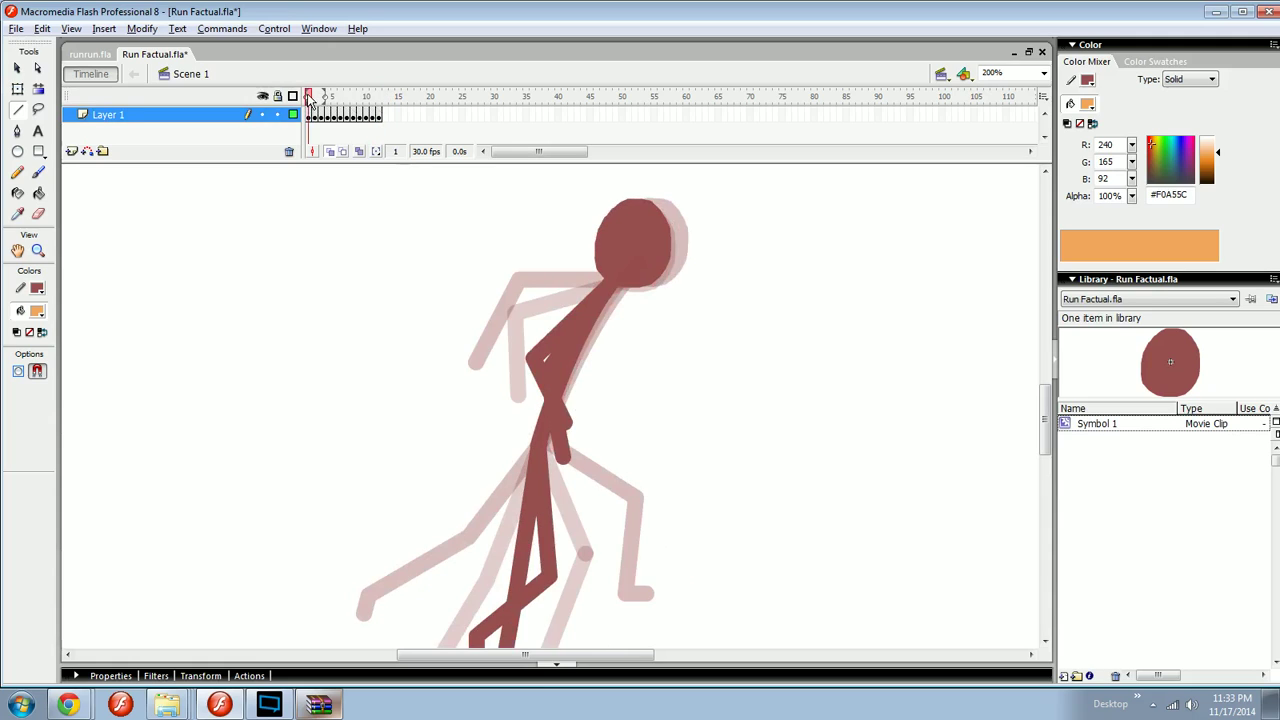
{"action": "key", "text": "."}
{"action": "left_click", "coordinate": [382, 101]}
{"action": "left_click_drag", "start_coordinate": [583, 371], "coordinate": [586, 382]}
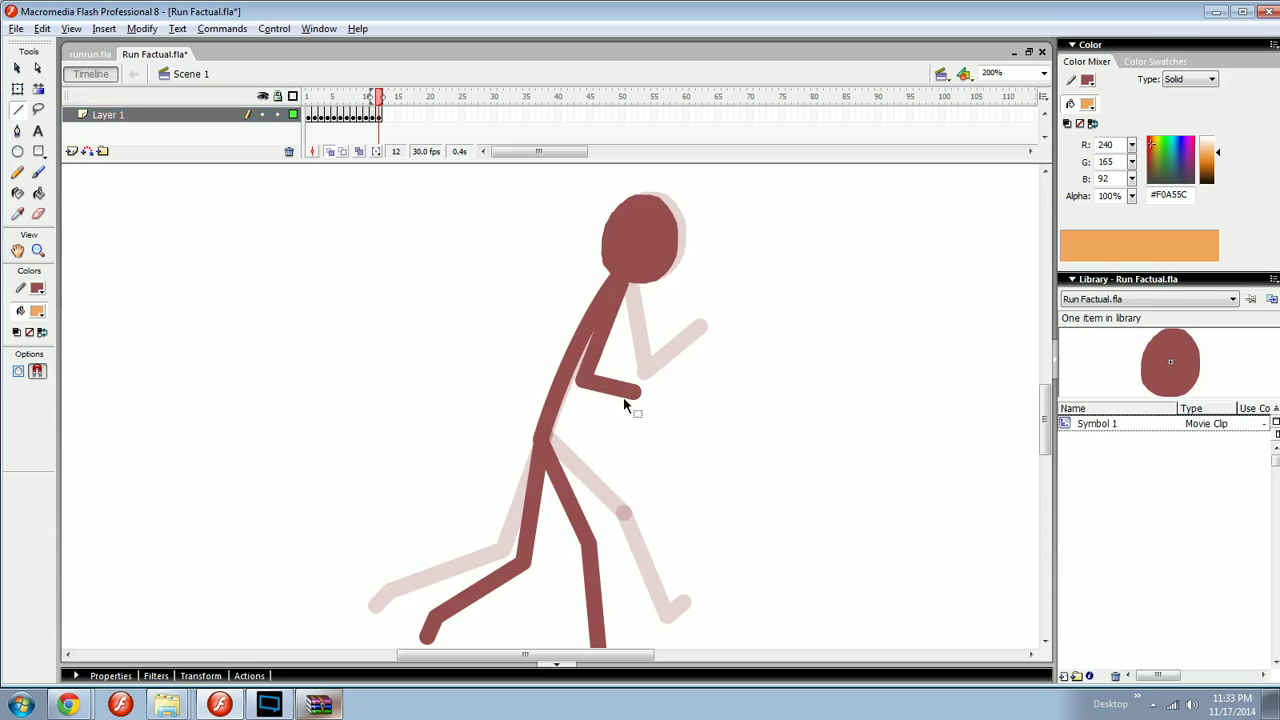
- Preview the run cycle with the completed arm as a test movie and close the preview
{"action": "left_click_drag", "start_coordinate": [712, 326], "coordinate": [683, 358]}
{"action": "key", "text": "ctrl+Return"}
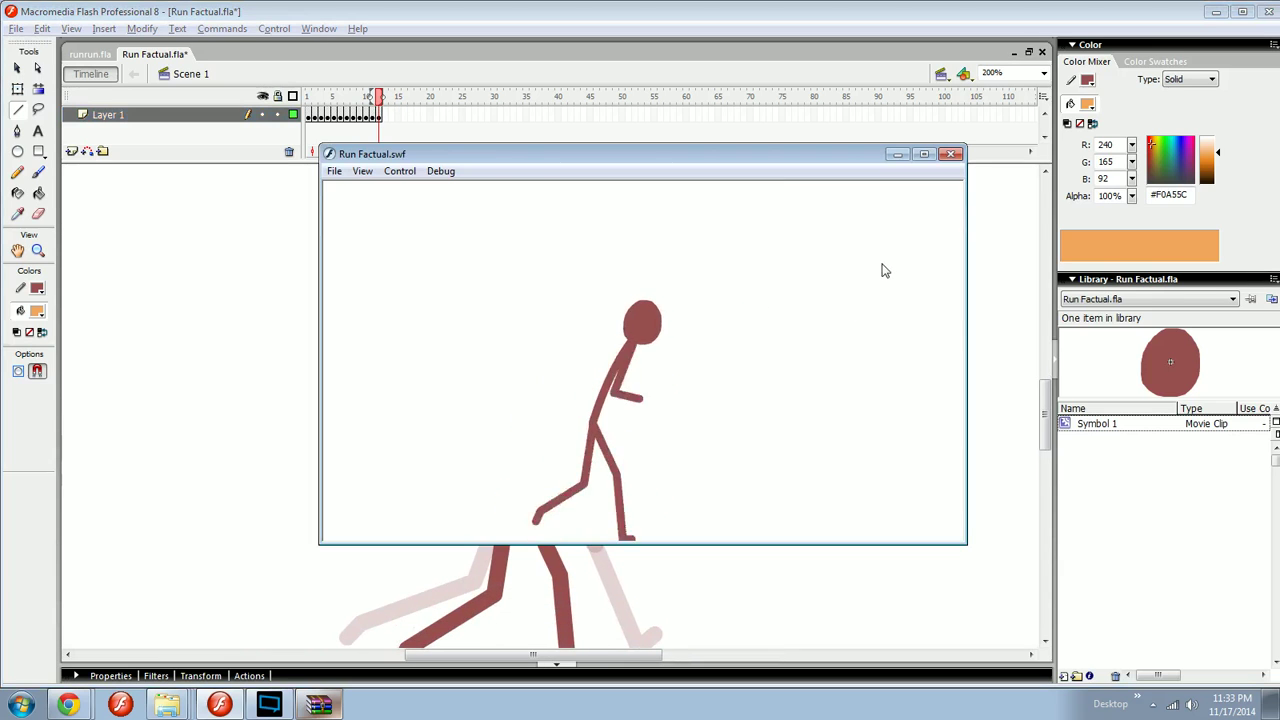
{"action": "left_click", "coordinate": [949, 166]}
{"action": "key", "text": "Return"}
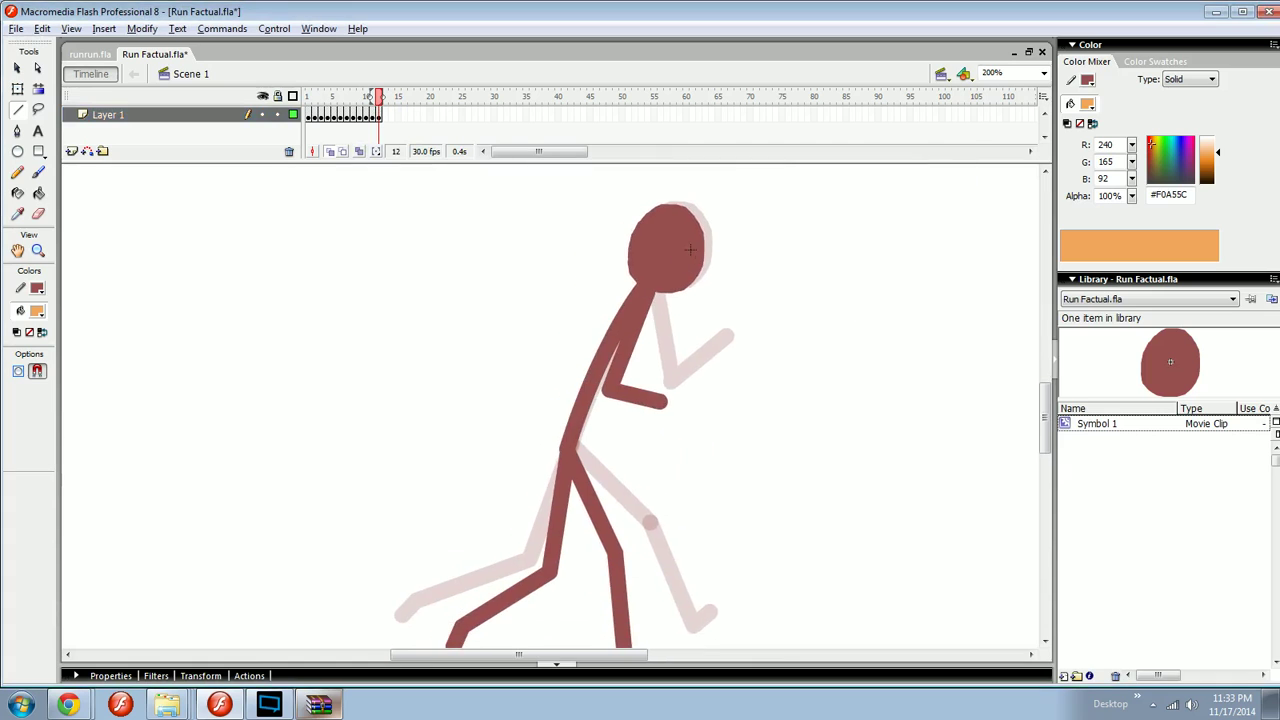
- Draw the second arm's upper arm in frame 2, running from the shoulder down in front of the torso
{"action": "left_click_drag", "start_coordinate": [674, 336], "coordinate": [666, 334]}
{"action": "key", "text": "period"}
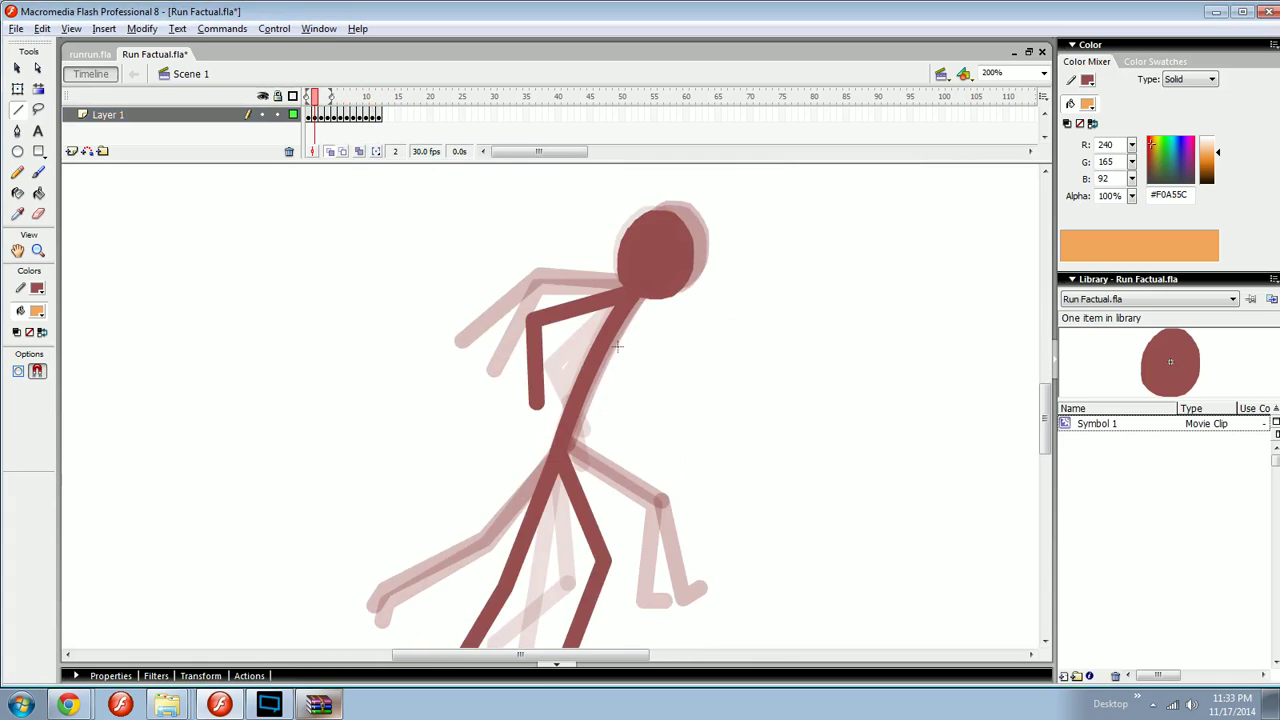
{"action": "key", "text": "comma"}
{"action": "key", "text": "period"}
{"action": "key", "text": "comma"}
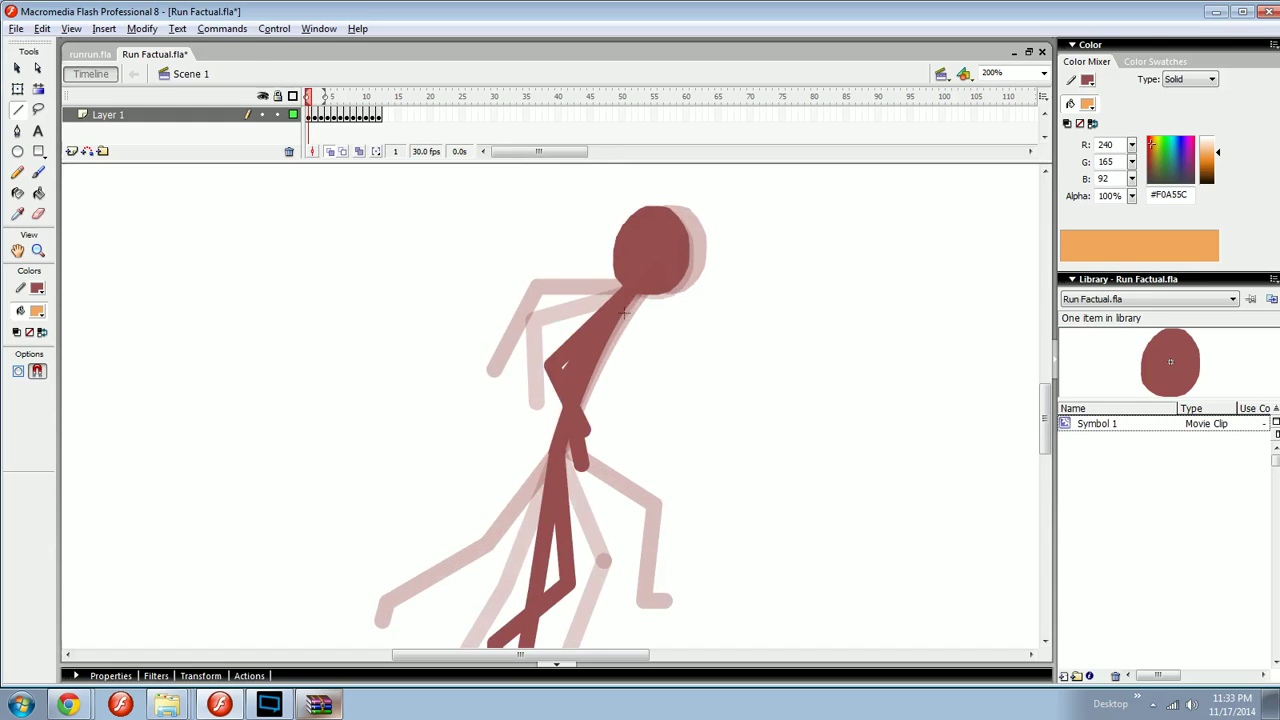
{"action": "key", "text": "period"}
{"action": "left_click_drag", "start_coordinate": [628, 297], "coordinate": [653, 382]}
{"action": "left_click_drag", "start_coordinate": [652, 378], "coordinate": [652, 379]}
- Sketch explanatory orange marks beside the frame 2 figure with the Brush tool and undo them all
{"action": "key", "text": "space"}
{"action": "left_click_drag", "start_coordinate": [672, 382], "coordinate": [621, 395]}
{"action": "key", "text": "b"}
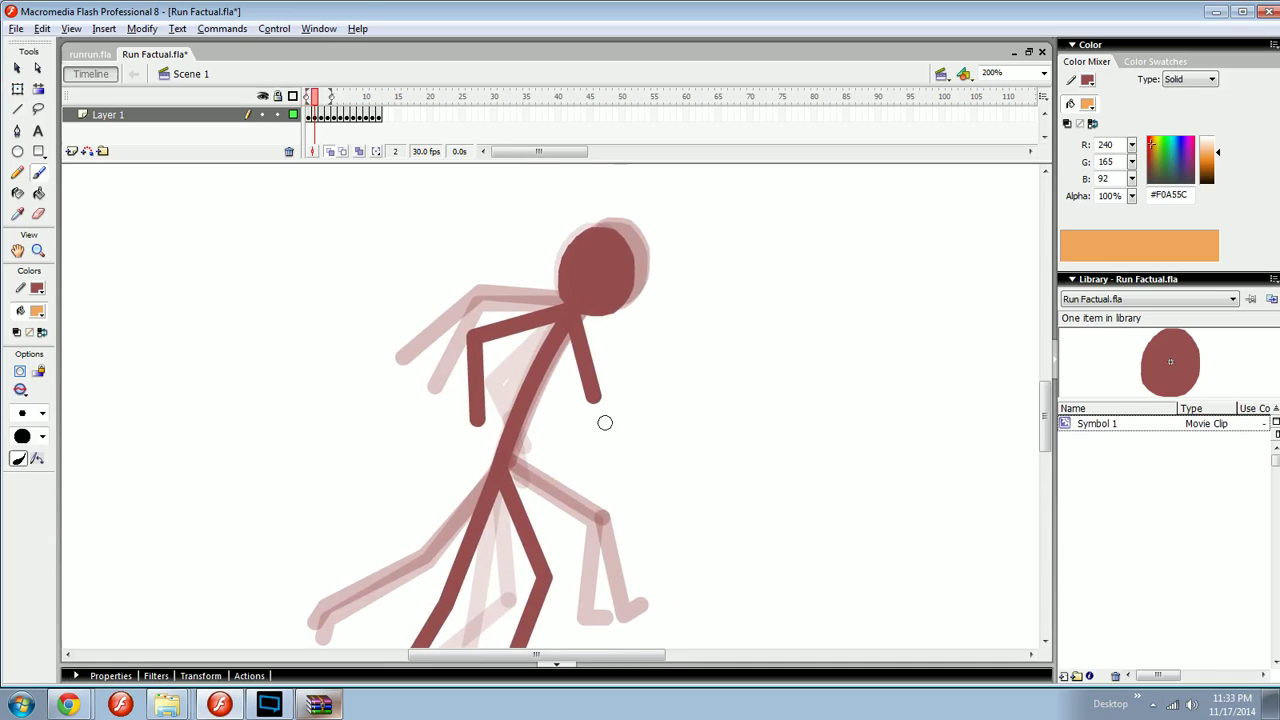
{"action": "mouse_move", "coordinate": [602, 443]}
{"action": "left_mouse_down"}
{"action": "mouse_move", "coordinate": [690, 408]}
{"action": "mouse_move", "coordinate": [654, 379]}
{"action": "mouse_move", "coordinate": [679, 385]}
{"action": "mouse_move", "coordinate": [716, 426]}
{"action": "left_mouse_up"}
{"action": "key", "text": "ctrl+z"}
{"action": "key", "text": "ctrl+z"}
{"action": "left_click_drag", "start_coordinate": [733, 408], "coordinate": [748, 426]}
{"action": "left_click_drag", "start_coordinate": [746, 410], "coordinate": [775, 408]}
{"action": "mouse_move", "coordinate": [772, 393]}
{"action": "left_mouse_down"}
{"action": "mouse_move", "coordinate": [770, 426]}
{"action": "mouse_move", "coordinate": [786, 411]}
{"action": "left_mouse_up"}
{"action": "left_click_drag", "start_coordinate": [800, 385], "coordinate": [795, 402]}
{"action": "left_click_drag", "start_coordinate": [819, 399], "coordinate": [817, 411]}
{"action": "key", "text": "ctrl+z"}
{"action": "key", "text": "ctrl+z"}
{"action": "key", "text": "ctrl+z"}
{"action": "key", "text": "ctrl+z"}
{"action": "key", "text": "ctrl+z"}
{"action": "key", "text": "ctrl+z"}
{"action": "key", "text": "ctrl+z"}
{"action": "key", "text": "ctrl+z"}
{"action": "key", "text": "ctrl+z"}
{"action": "left_click_drag", "start_coordinate": [667, 463], "coordinate": [702, 462]}
- Draw the second arm's forearm in frame 2 rising from the elbow, and tilt its hand end slightly forward
{"action": "key", "text": "comma"}
{"action": "key", "text": "period"}
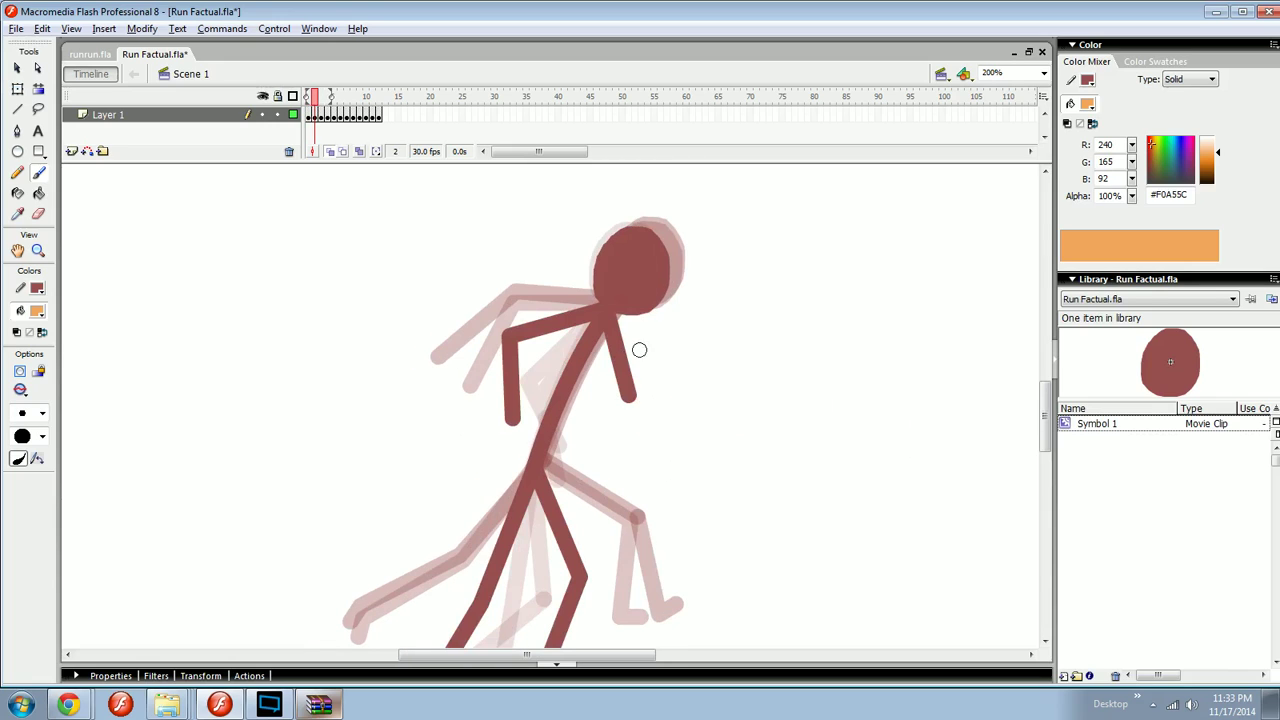
{"action": "key", "text": "n"}
{"action": "left_click_drag", "start_coordinate": [630, 407], "coordinate": [643, 345]}
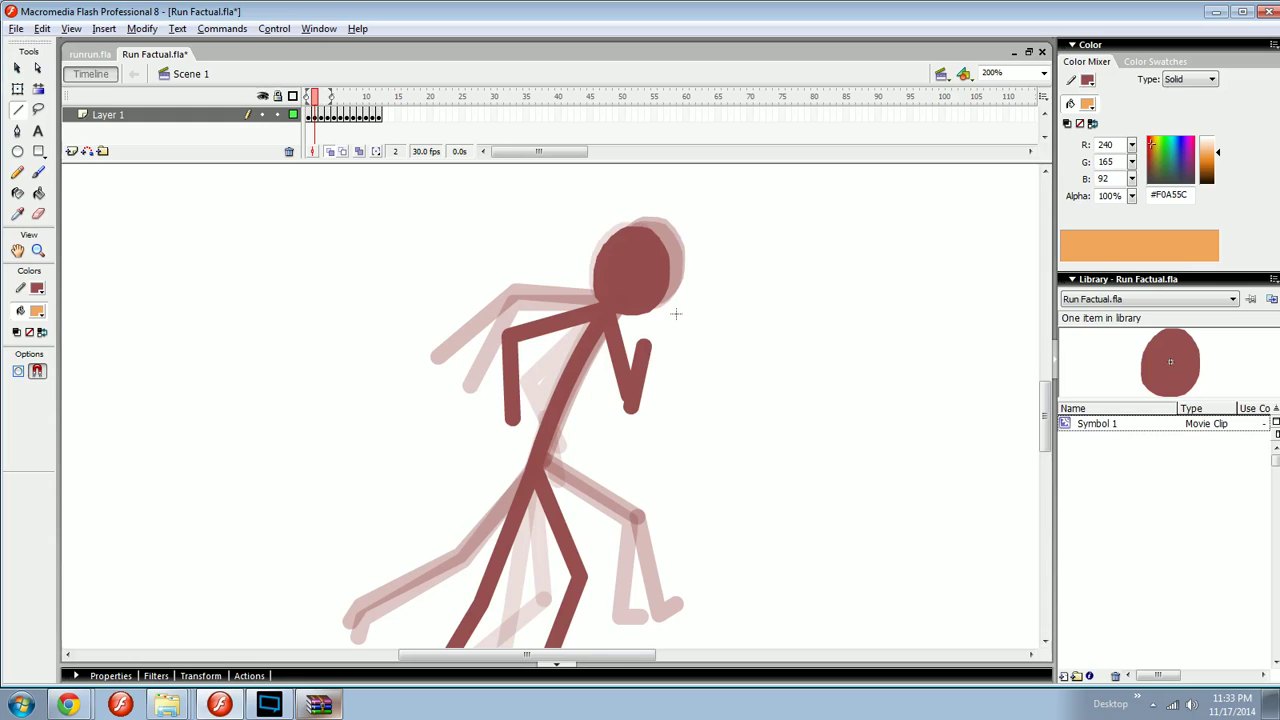
{"action": "key", "text": "comma"}
{"action": "key", "text": "period"}
{"action": "left_click_drag", "start_coordinate": [645, 354], "coordinate": [660, 347]}
{"action": "left_click_drag", "start_coordinate": [631, 400], "coordinate": [628, 409]}
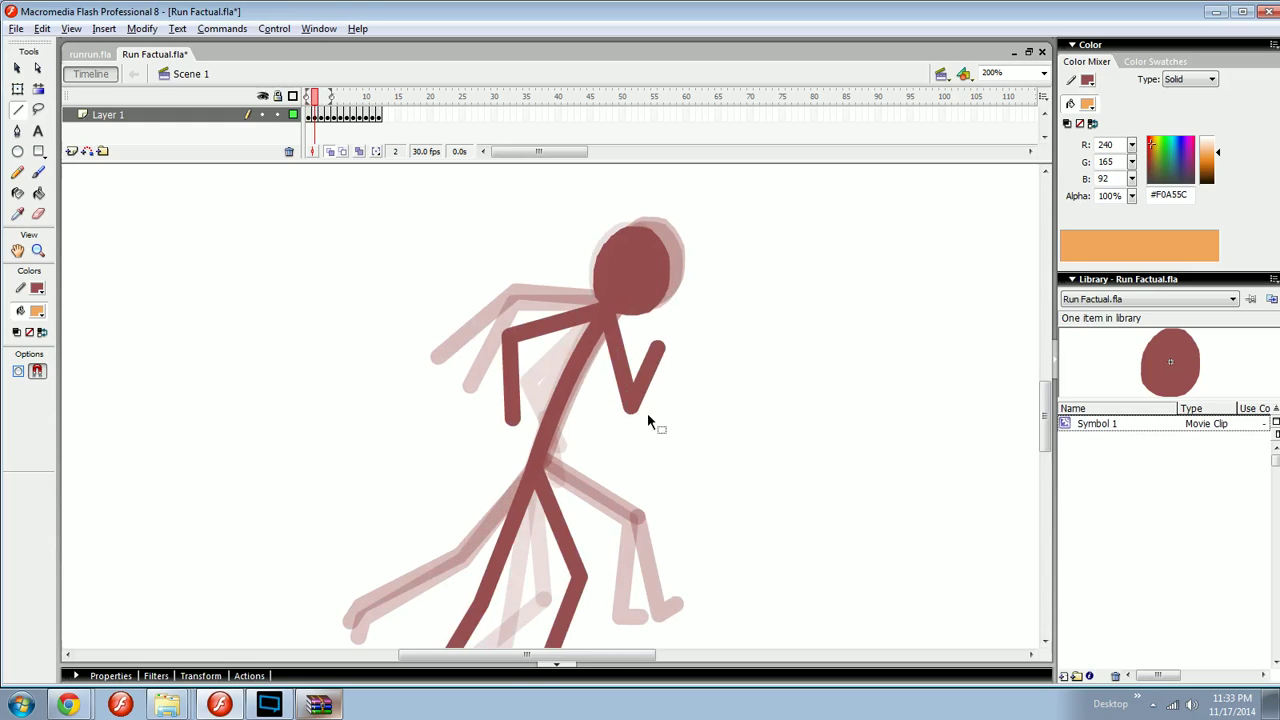
- Lower the second arm's hand in frame 2 and move it forward for a wider elbow bend
{"action": "key", "text": "comma"}
{"action": "key", "text": "period"}
{"action": "left_click_drag", "start_coordinate": [660, 348], "coordinate": [688, 366]}
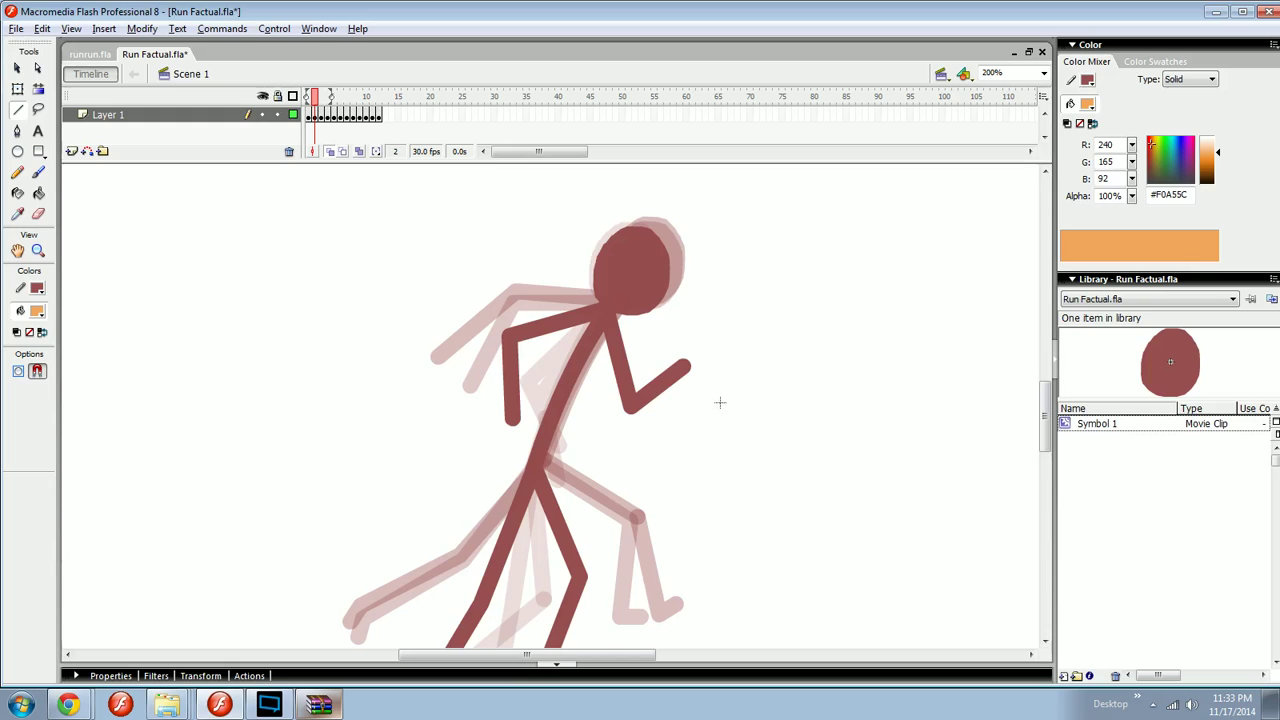
- Draw the second arm in frame 3 with the upper arm reaching diagonally forward and the forearm pointing straight up
{"action": "key", "text": "comma"}
{"action": "key", "text": "period"}
{"action": "key", "text": "period"}
{"action": "mouse_move", "coordinate": [621, 308]}
{"action": "left_mouse_down"}
{"action": "mouse_move", "coordinate": [689, 383]}
{"action": "mouse_move", "coordinate": [686, 327]}
{"action": "left_mouse_up"}
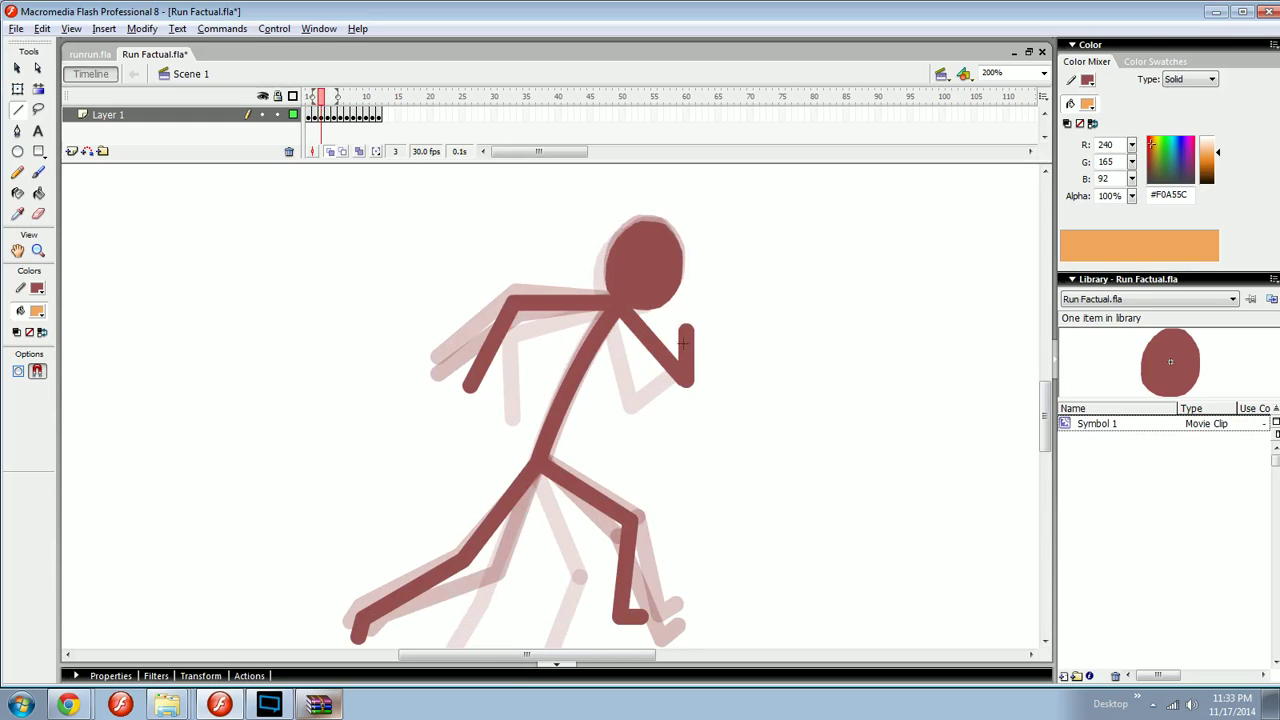
- Draw the second arm in frame 4 with the elbow slightly higher and the forearm tilted back toward the chin
{"action": "key", "text": "period"}
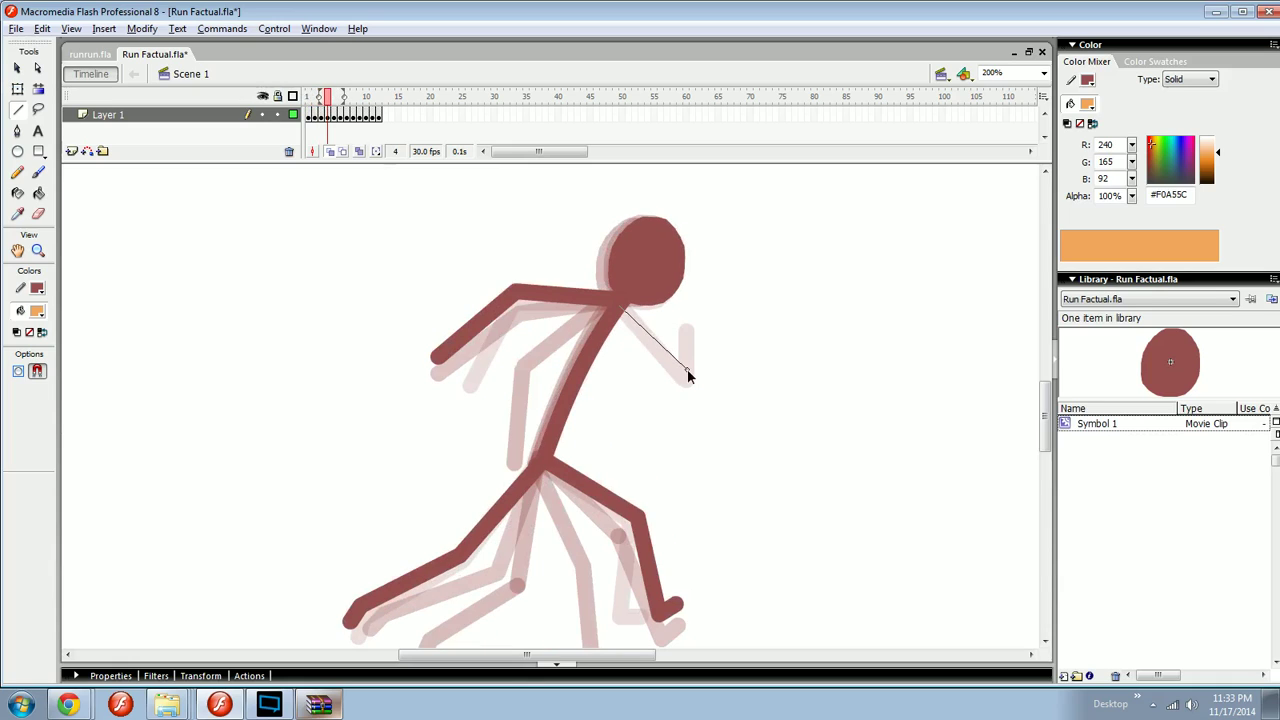
{"action": "left_click_drag", "start_coordinate": [688, 375], "coordinate": [688, 376]}
{"action": "left_click_drag", "start_coordinate": [685, 331], "coordinate": [680, 316]}
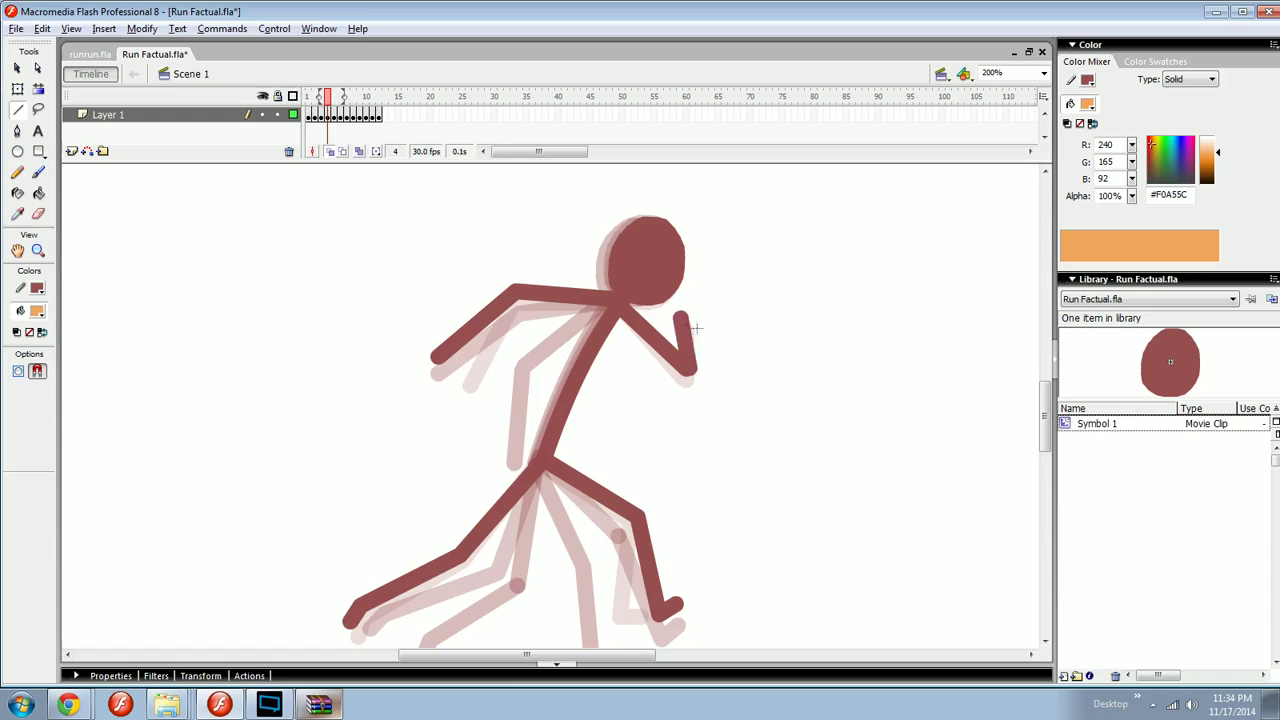
- Draw the second arm's upper arm in frame 5, angled down in front of the torso and slightly behind its frame 4 position
{"action": "key", "text": "period"}
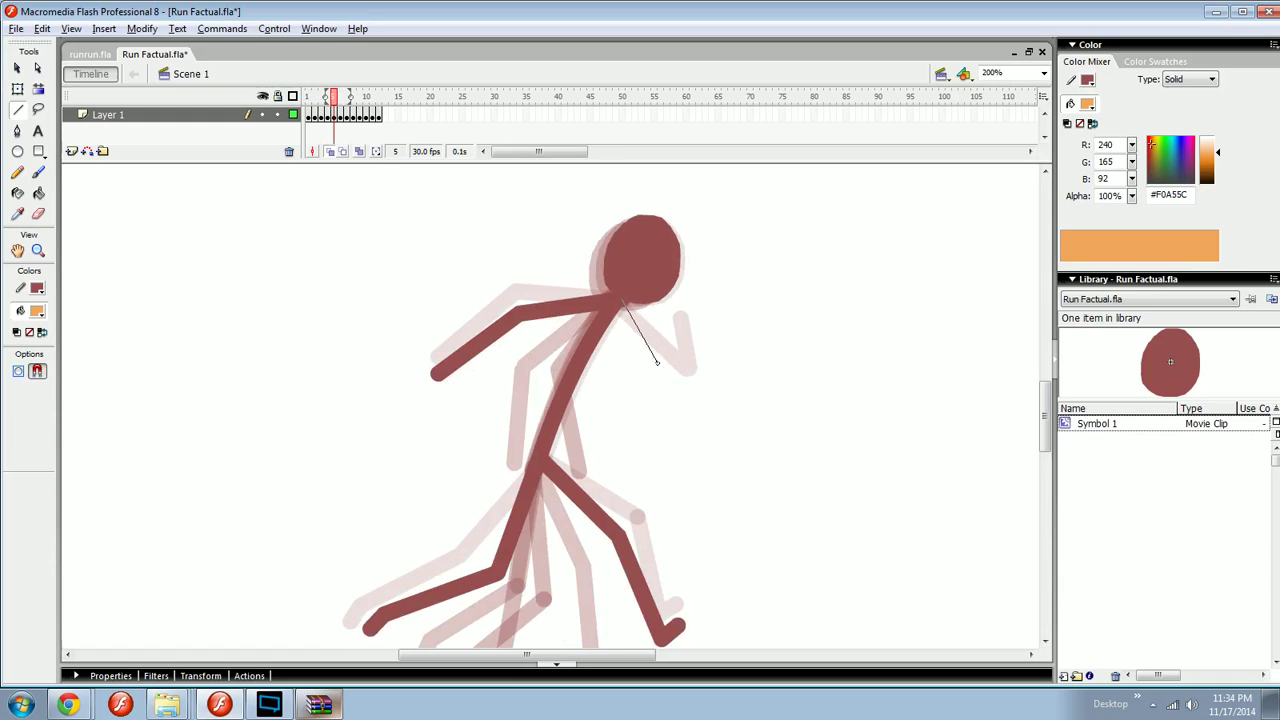
{"action": "left_click_drag", "start_coordinate": [657, 363], "coordinate": [660, 379]}
- Mark an orange arrow from the previous hand position back toward the torso in frame 5, and undo the marks
{"action": "key", "text": "b"}
{"action": "mouse_move", "coordinate": [647, 323]}
{"action": "left_mouse_down"}
{"action": "mouse_move", "coordinate": [646, 354]}
{"action": "mouse_move", "coordinate": [668, 320]}
{"action": "mouse_move", "coordinate": [605, 358]}
{"action": "left_mouse_up"}
{"action": "key", "text": "ctrl+z"}
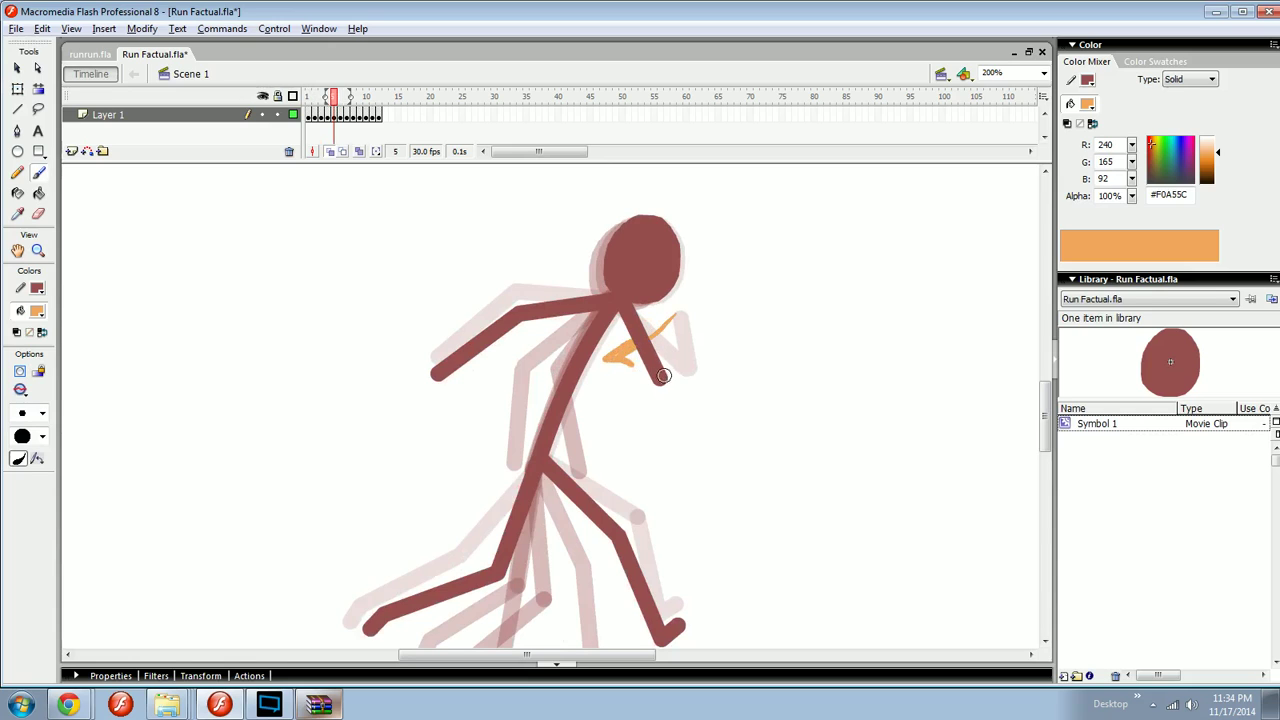
{"action": "key", "text": "ctrl+z"}
- Draw the second arm's forearm in frame 5 angled up and forward from the elbow, and compare it with frame 4
{"action": "key", "text": "n"}
{"action": "mouse_move", "coordinate": [673, 382]}
{"action": "left_mouse_down"}
{"action": "mouse_move", "coordinate": [661, 383]}
{"action": "mouse_move", "coordinate": [700, 322]}
{"action": "mouse_move", "coordinate": [685, 338]}
{"action": "left_mouse_up"}
{"action": "key", "text": "comma"}
{"action": "key", "text": "period"}
{"action": "key", "text": "comma"}
{"action": "key", "text": "period"}
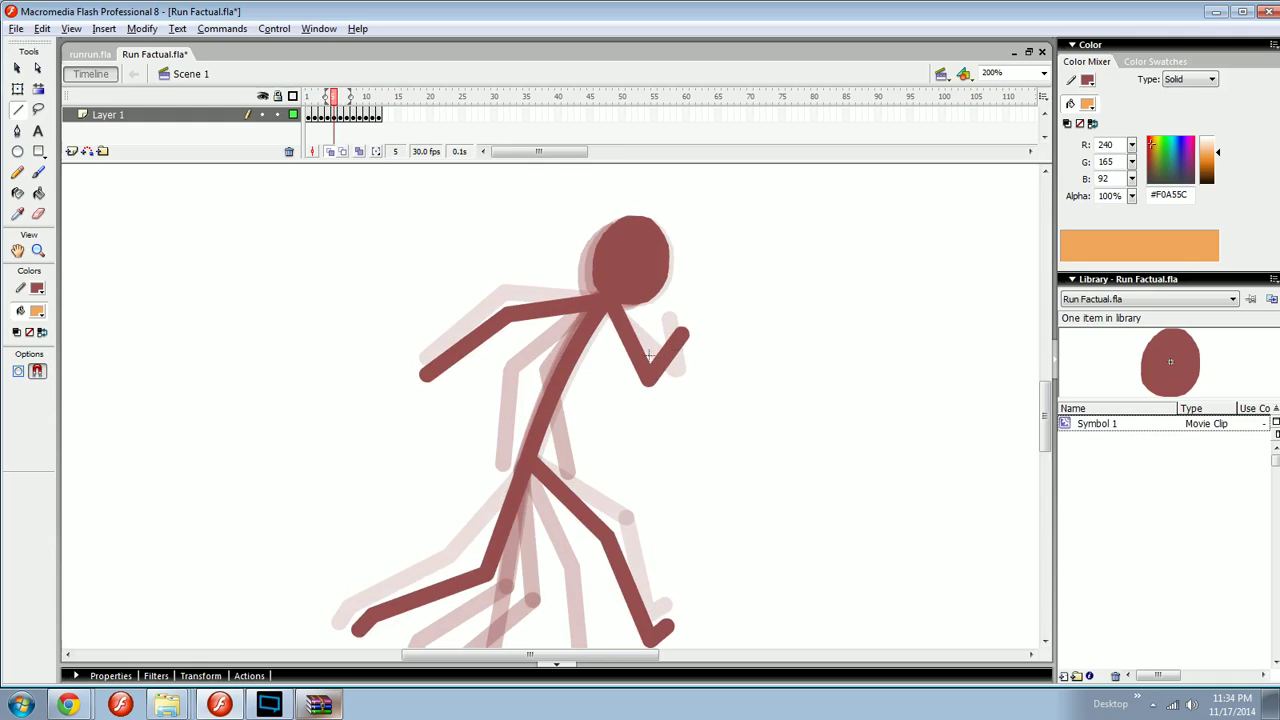
- Draw the second arm in frame 6 with the upper arm hanging straight down and the forearm pointing horizontally forward
{"action": "key", "text": "period"}
{"action": "left_click_drag", "start_coordinate": [589, 384], "coordinate": [670, 409]}
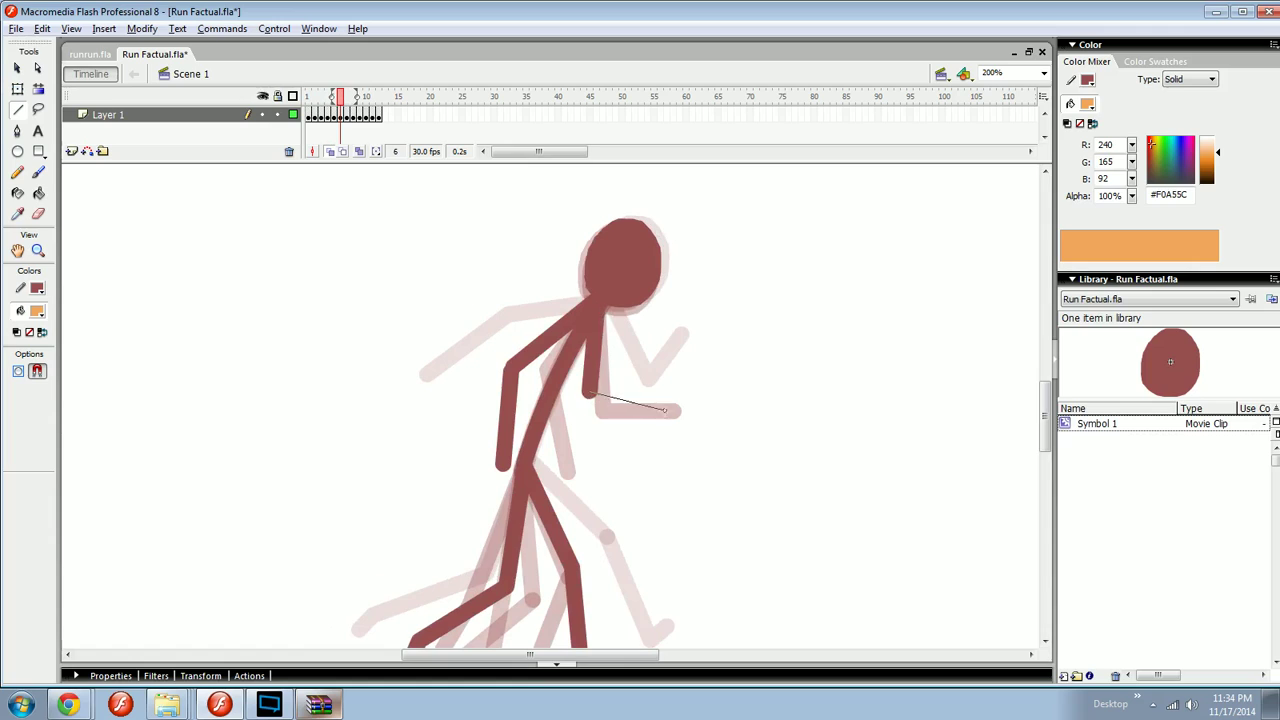
{"action": "left_click_drag", "start_coordinate": [586, 398], "coordinate": [595, 410]}
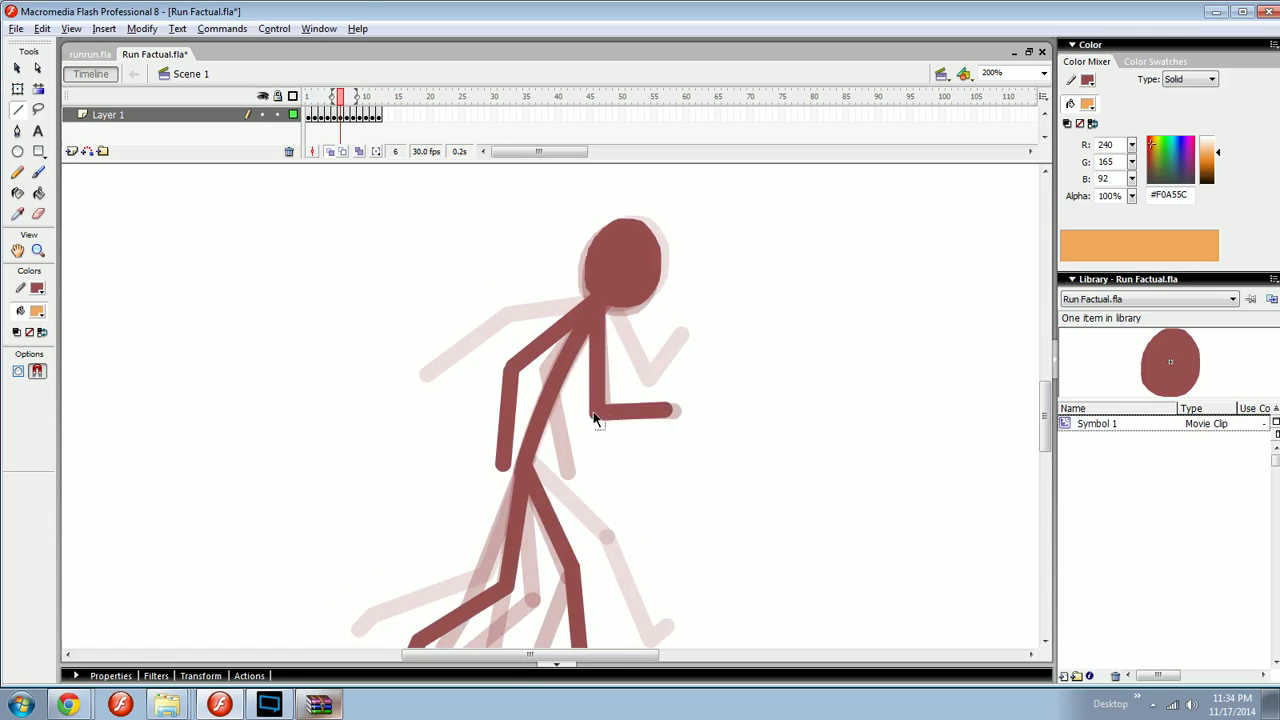
- Lower the second arm's hand slightly in frame 6 so the forearm tilts a little downward, comparing it with frame 5
{"action": "key", "text": "comma"}
{"action": "key", "text": "period"}
{"action": "mouse_move", "coordinate": [672, 408]}
{"action": "left_mouse_down"}
{"action": "mouse_move", "coordinate": [678, 394]}
{"action": "mouse_move", "coordinate": [657, 406]}
{"action": "mouse_move", "coordinate": [658, 434]}
{"action": "mouse_move", "coordinate": [642, 436]}
{"action": "mouse_move", "coordinate": [652, 420]}
{"action": "left_mouse_up"}
{"action": "key", "text": "comma"}
{"action": "key", "text": "period"}
{"action": "key", "text": "v"}
{"action": "key", "text": "comma"}
{"action": "key", "text": "period"}
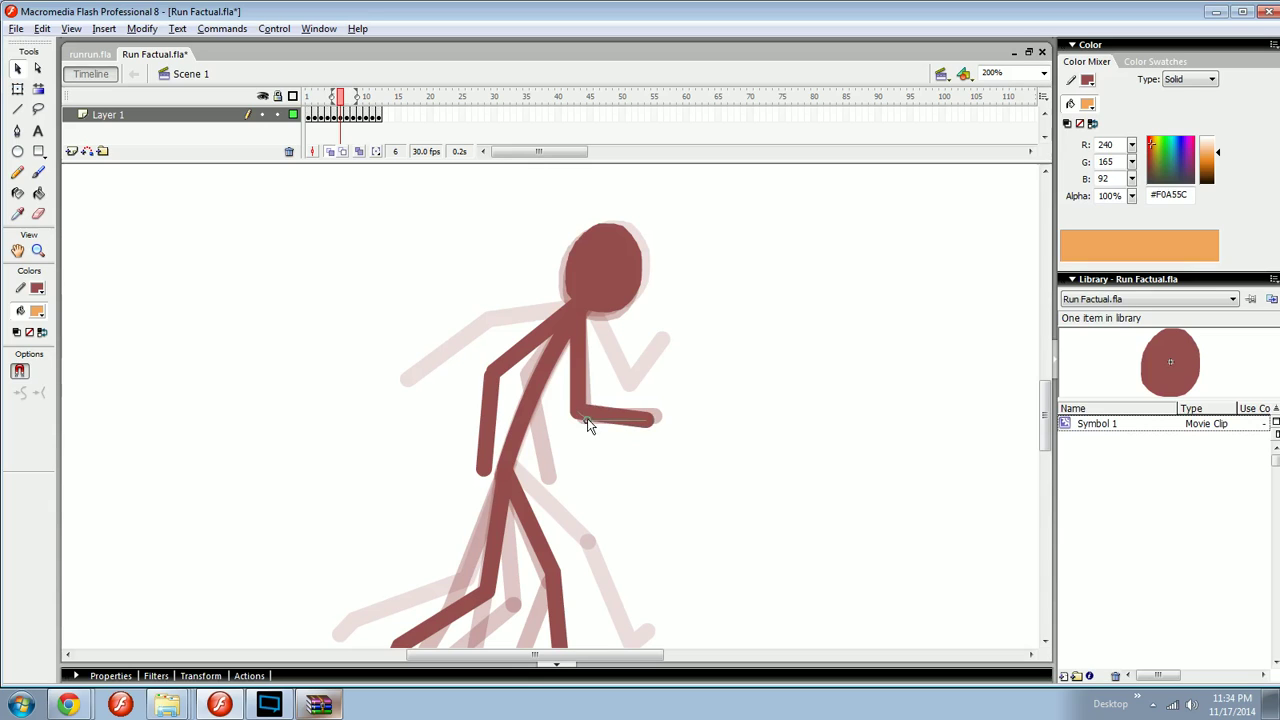
- Draw the second arm in frame 7 with the elbow just behind the torso and the forearm crossing down in front of it
{"action": "key", "text": "n"}
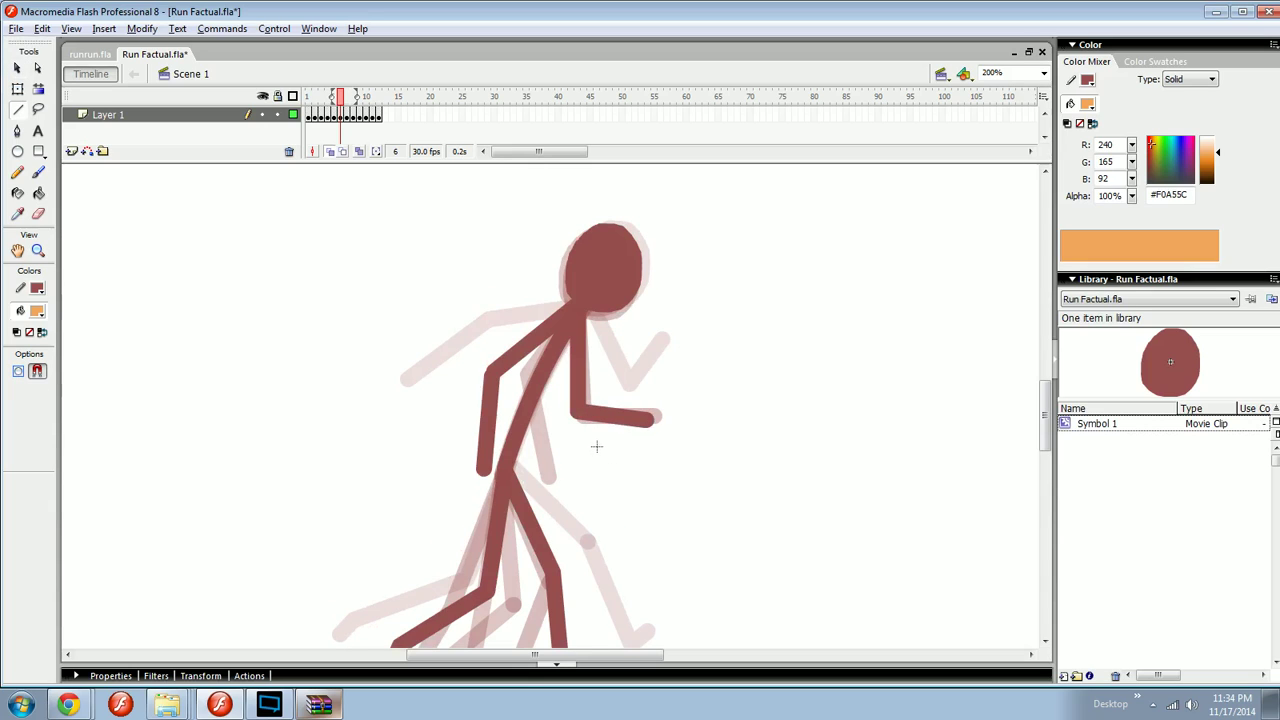
{"action": "key", "text": "period"}
{"action": "mouse_move", "coordinate": [573, 327]}
{"action": "left_mouse_down"}
{"action": "mouse_move", "coordinate": [513, 387]}
{"action": "mouse_move", "coordinate": [556, 450]}
{"action": "mouse_move", "coordinate": [653, 465]}
{"action": "left_mouse_up"}
{"action": "key", "text": "comma"}
{"action": "key", "text": "period"}
{"action": "key", "text": "period"}
{"action": "key", "text": "comma"}
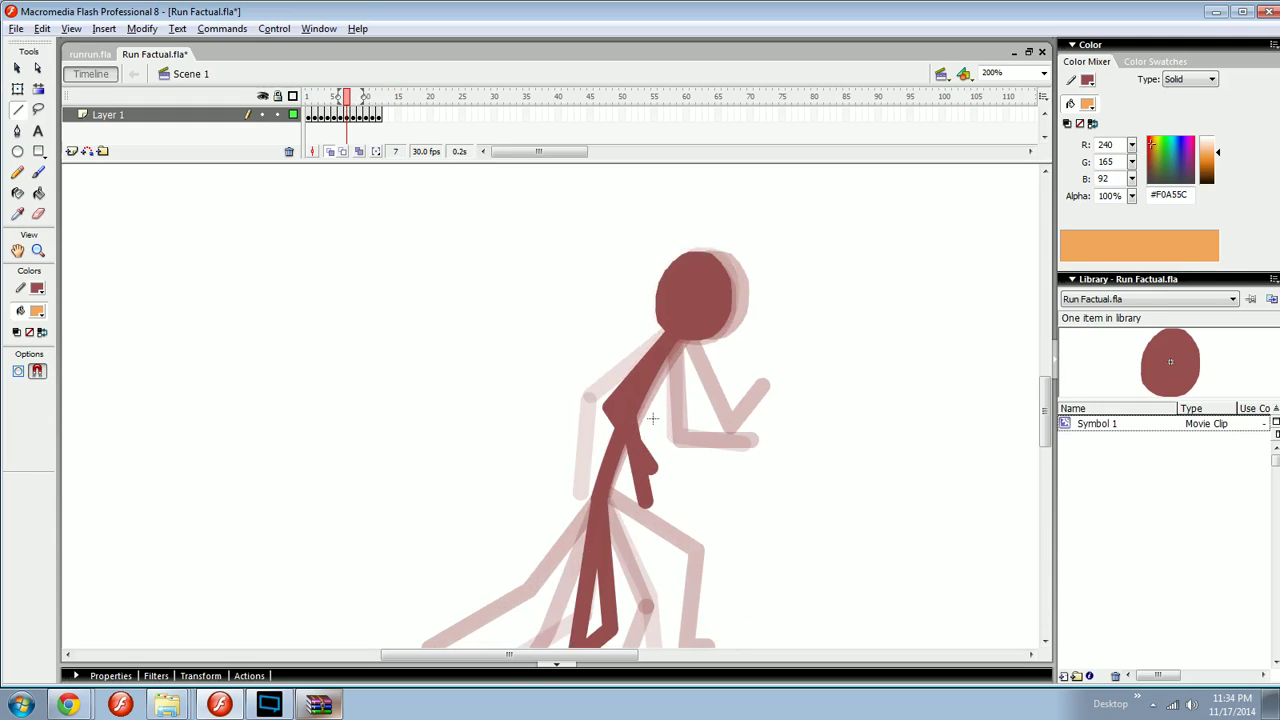
- Mark the arm's backward swing with orange brush strokes in frame 7, and undo the marks
{"action": "key", "text": "b"}
{"action": "mouse_move", "coordinate": [697, 386]}
{"action": "left_mouse_down"}
{"action": "mouse_move", "coordinate": [640, 407]}
{"action": "mouse_move", "coordinate": [662, 432]}
{"action": "left_mouse_up"}
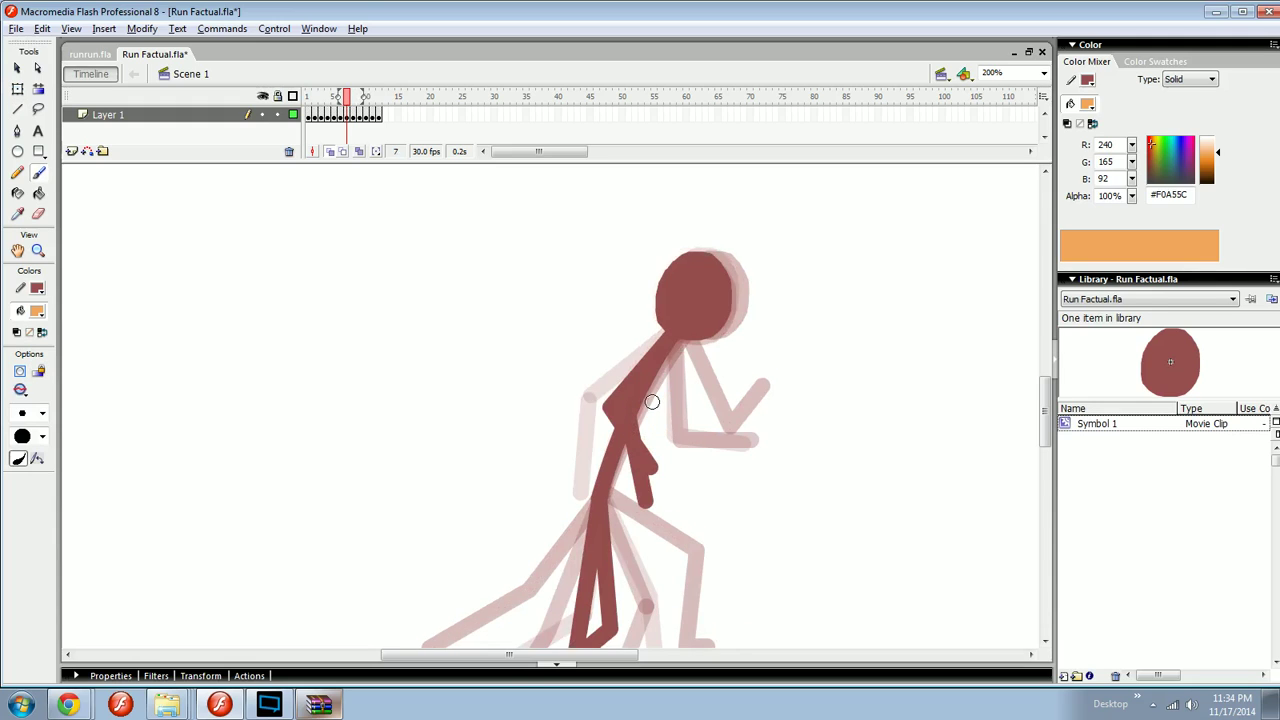
{"action": "key", "text": "comma"}
{"action": "key", "text": "comma"}
{"action": "key", "text": "period"}
{"action": "key", "text": "period"}
{"action": "left_click_drag", "start_coordinate": [614, 398], "coordinate": [562, 442]}
{"action": "key", "text": "ctrl+z"}
- Draw the second arm in frame 8 with the upper arm reaching almost horizontally backward and the forearm hanging down
{"action": "key", "text": "n"}
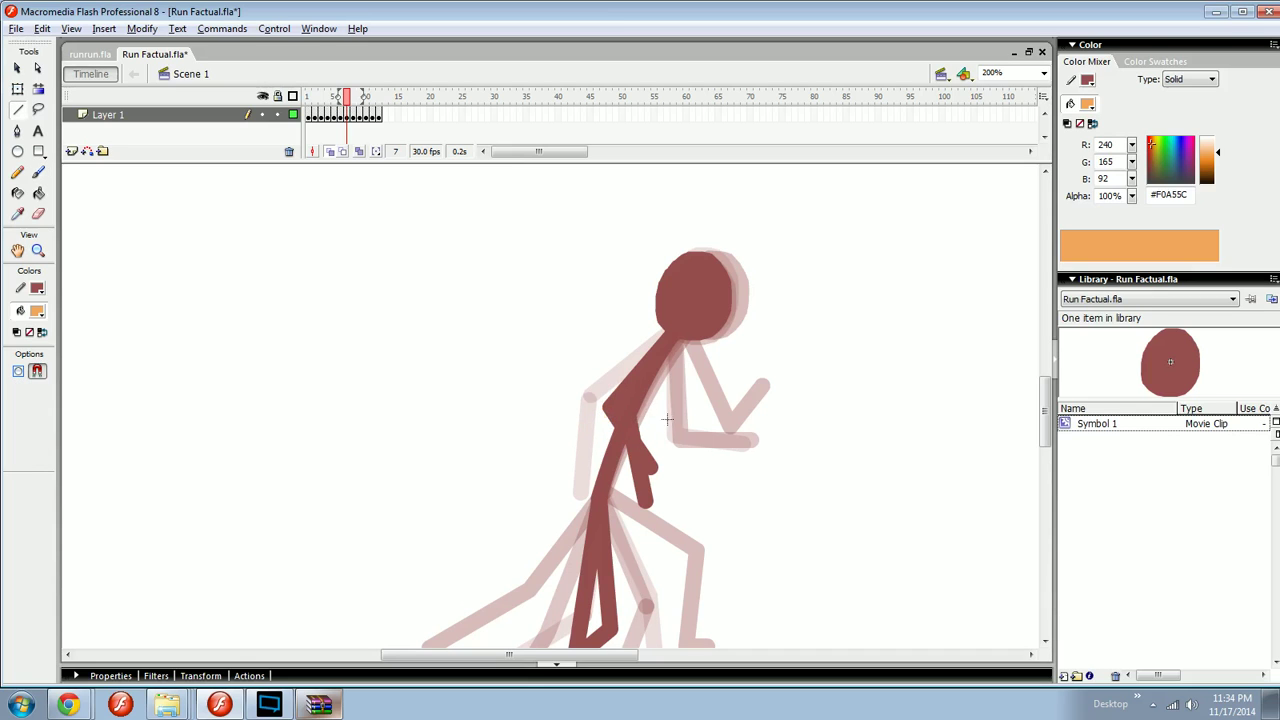
{"action": "key", "text": "period"}
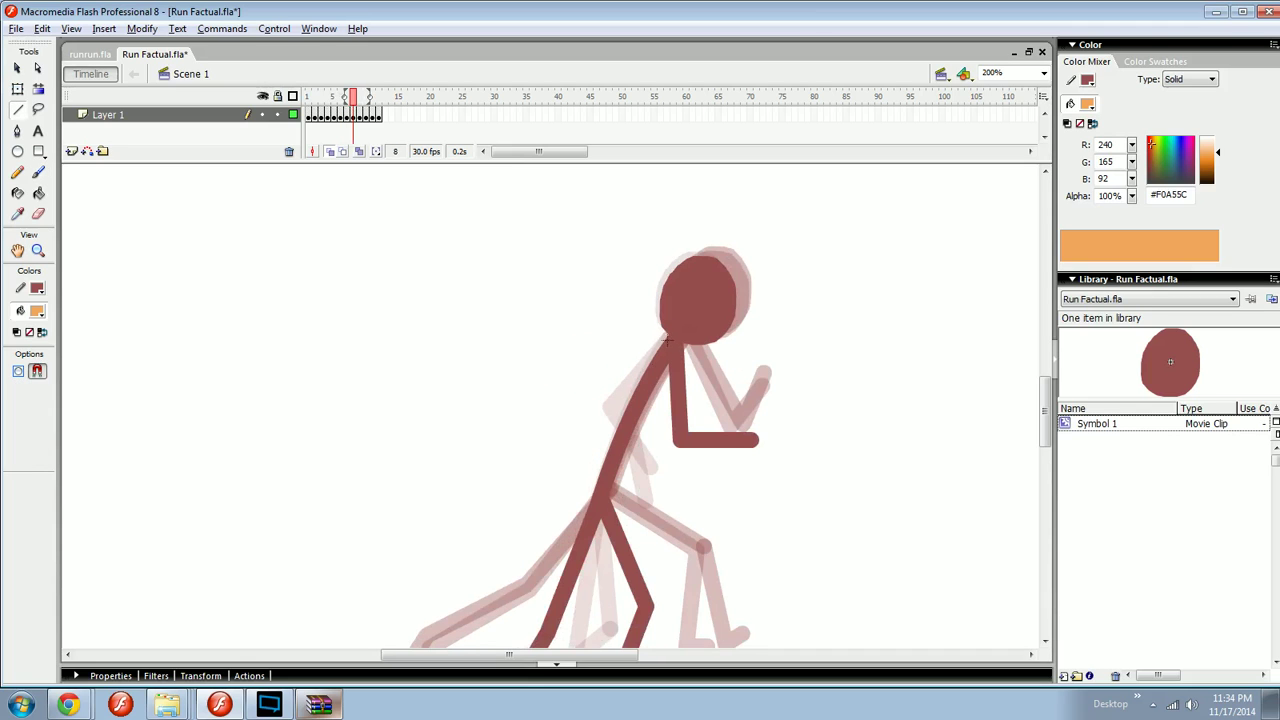
{"action": "left_click_drag", "start_coordinate": [668, 341], "coordinate": [563, 349]}
{"action": "left_click_drag", "start_coordinate": [563, 349], "coordinate": [545, 415]}
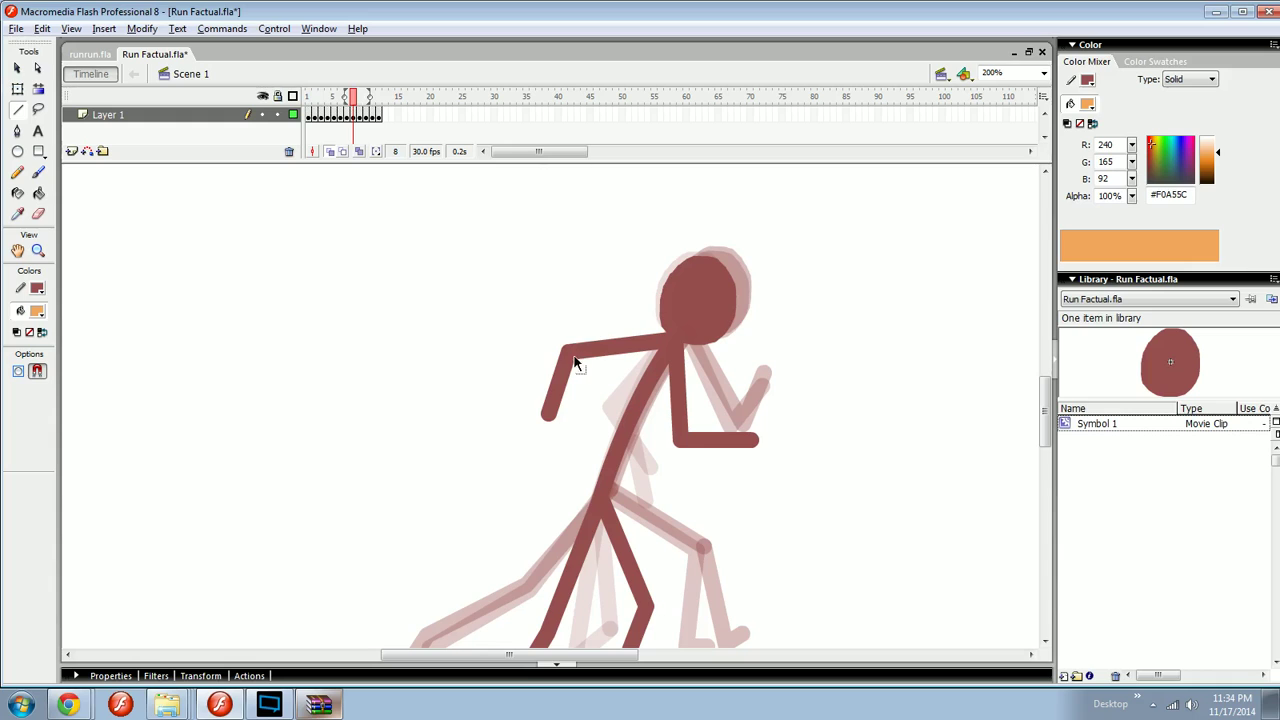
- Draw the second arm in frame 9 with a horizontal upper arm behind the shoulder and the forearm swung farther back than in frame 8
{"action": "key", "text": "period"}
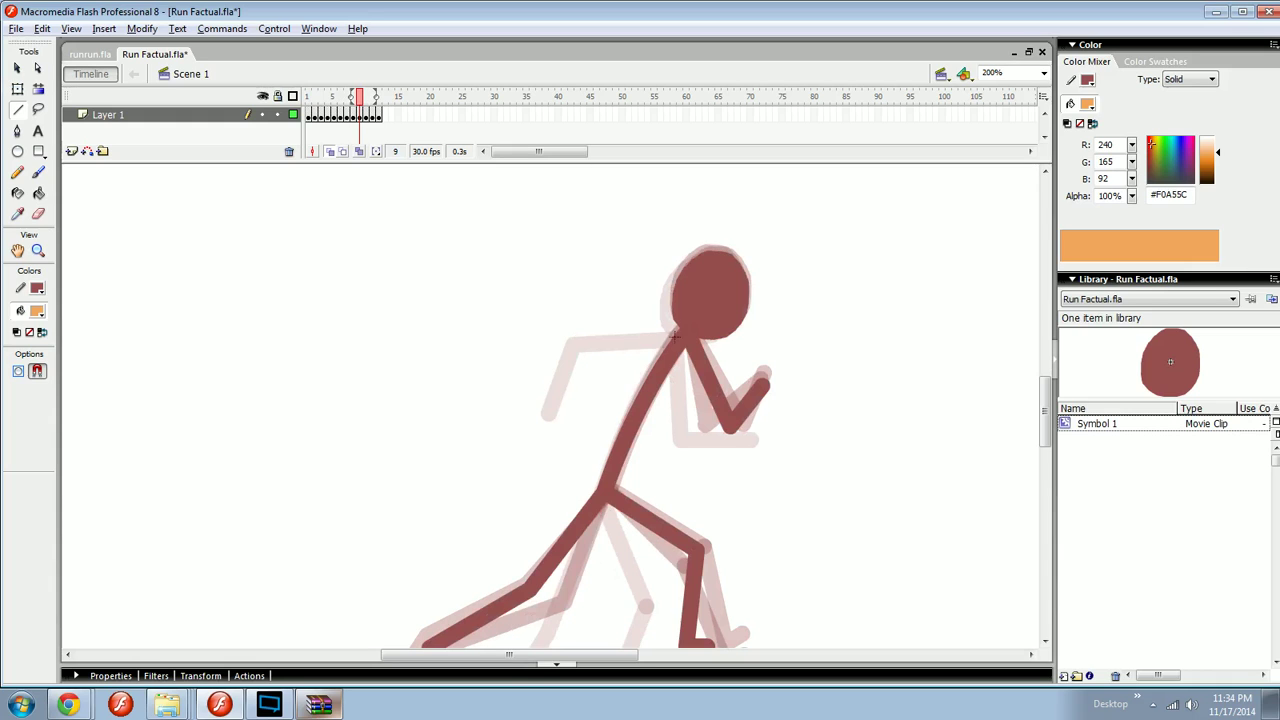
{"action": "left_click_drag", "start_coordinate": [673, 337], "coordinate": [578, 330]}
{"action": "mouse_move", "coordinate": [578, 330]}
{"action": "left_mouse_down"}
{"action": "mouse_move", "coordinate": [528, 357]}
{"action": "mouse_move", "coordinate": [525, 386]}
{"action": "left_mouse_up"}
{"action": "key", "text": "comma"}
{"action": "key", "text": "period"}
- Draw the second arm in frame 10 with the elbow slightly above the shoulder and the forearm angled down and backward
{"action": "key", "text": "period"}
{"action": "left_click_drag", "start_coordinate": [687, 332], "coordinate": [587, 320]}
{"action": "left_click_drag", "start_coordinate": [587, 320], "coordinate": [514, 375]}
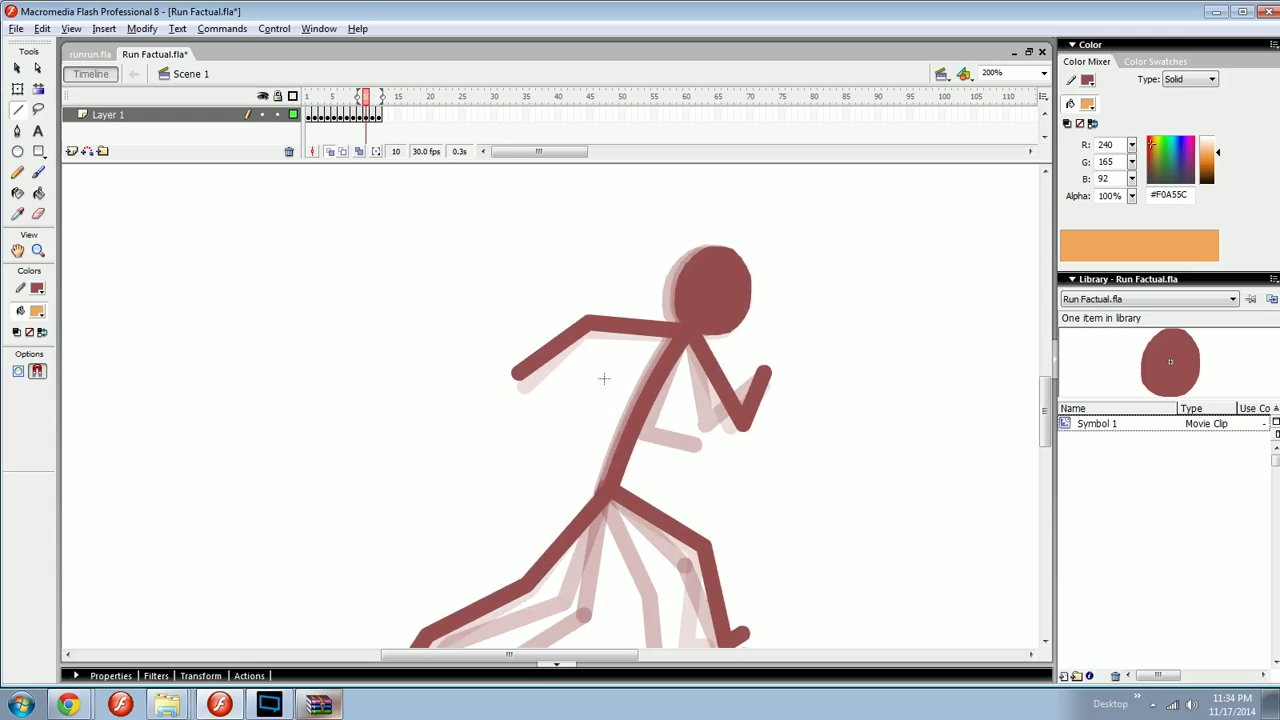
- Mark the swing with an orange arrow in frame 7 and circle the trailing forearm in frame 8, and undo the marks
{"action": "key", "text": "b"}
{"action": "key", "text": "comma"}
{"action": "key", "text": "comma"}
{"action": "key", "text": "comma"}
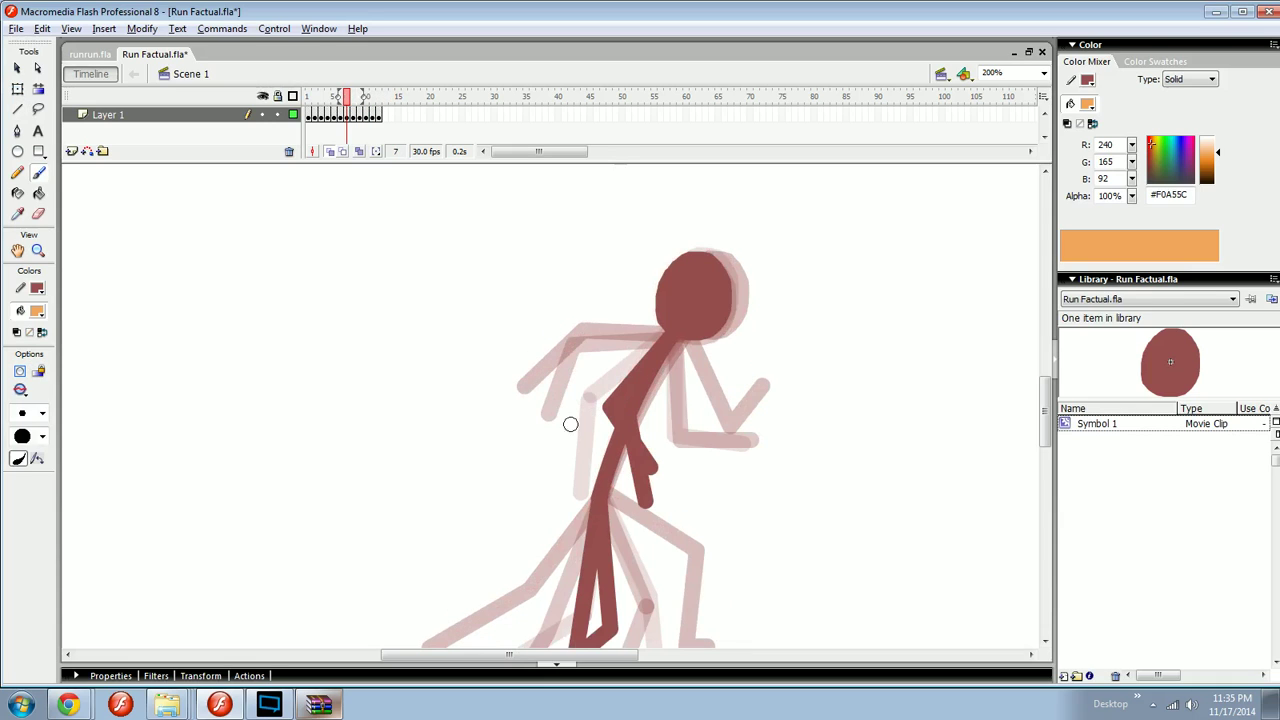
{"action": "mouse_move", "coordinate": [516, 496]}
{"action": "left_mouse_down"}
{"action": "mouse_move", "coordinate": [586, 425]}
{"action": "mouse_move", "coordinate": [590, 448]}
{"action": "mouse_move", "coordinate": [581, 407]}
{"action": "left_mouse_up"}
{"action": "key", "text": "period"}
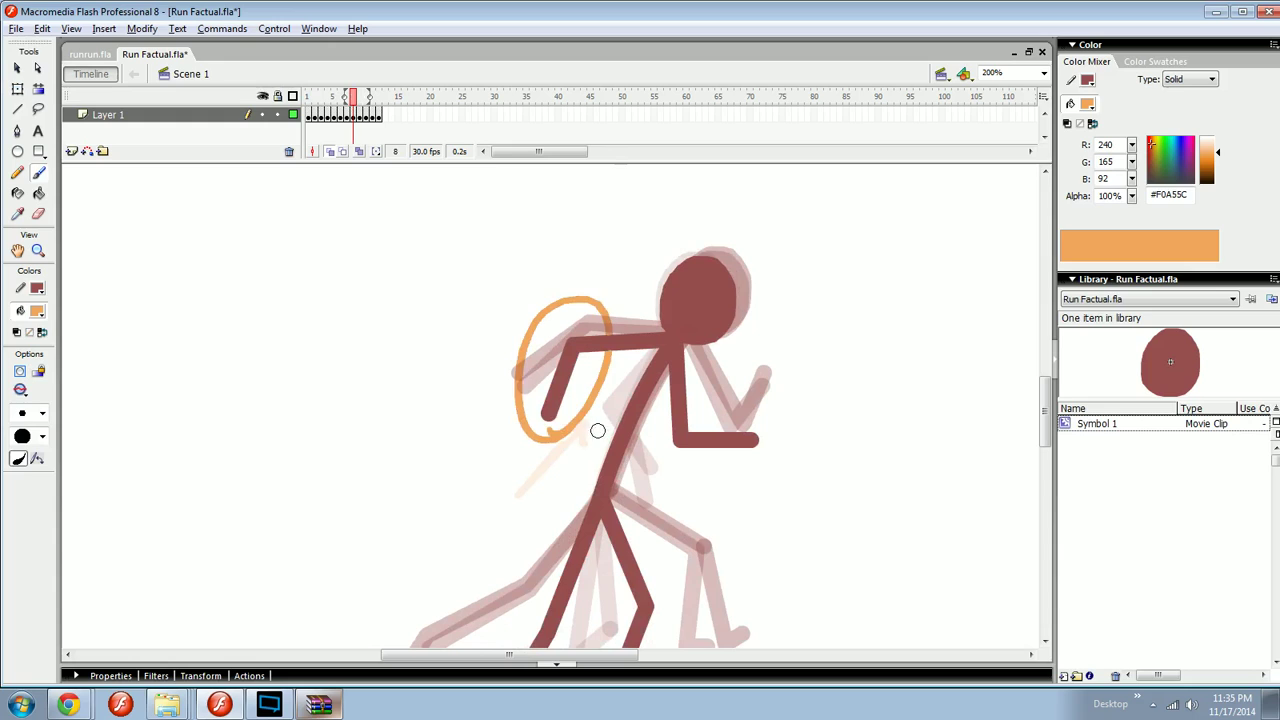
{"action": "key", "text": "ctrl+z"}
{"action": "key", "text": "ctrl+z"}
{"action": "key", "text": "ctrl+z"}
{"action": "key", "text": "ctrl+z"}
- Draw the second arm in frame 11 with the elbow slightly lower than in frame 10 and the forearm trailing back, and go to frame 12
{"action": "key", "text": "period"}
{"action": "key", "text": "period"}
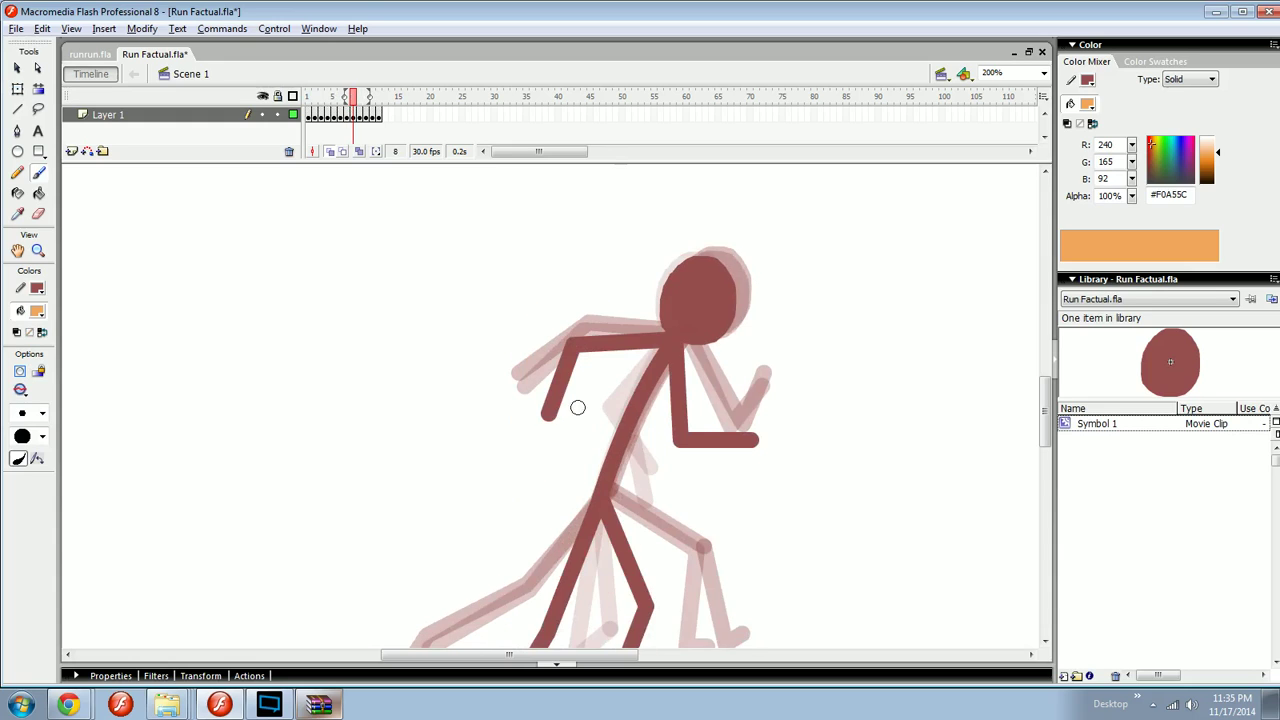
{"action": "key", "text": "n"}
{"action": "key", "text": "period"}
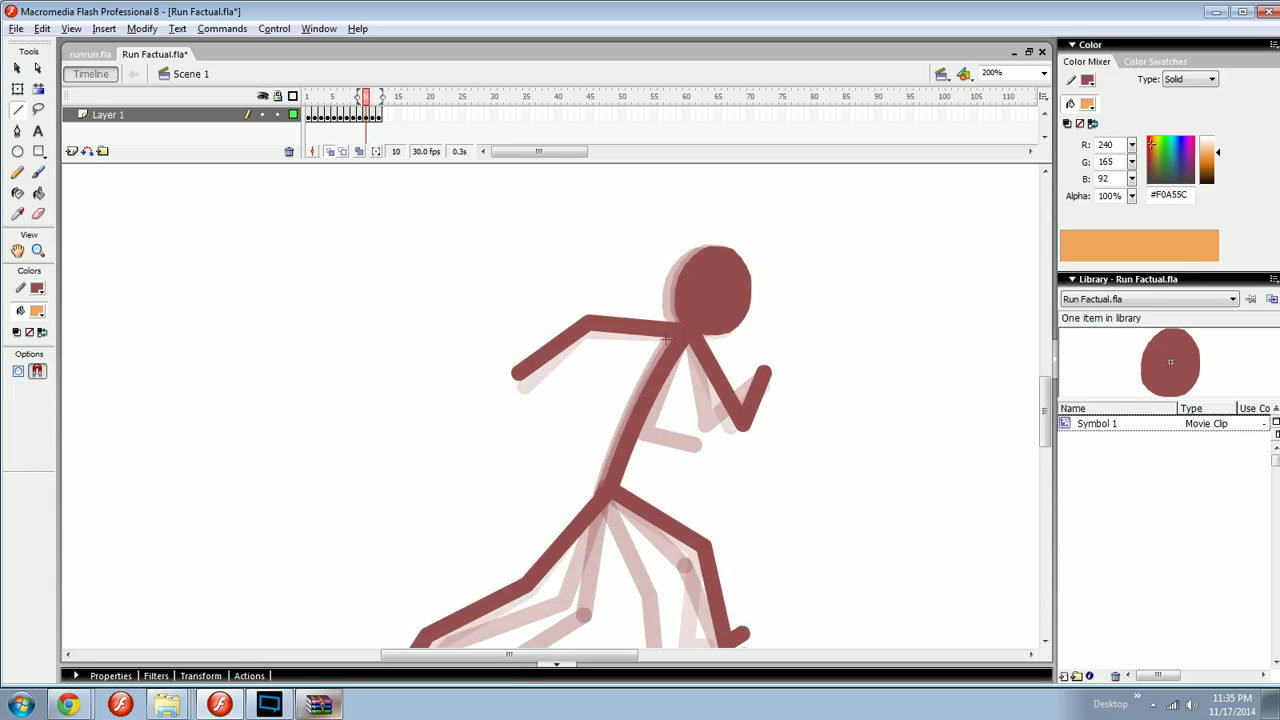
{"action": "key", "text": "period"}
{"action": "left_click_drag", "start_coordinate": [589, 330], "coordinate": [519, 371]}
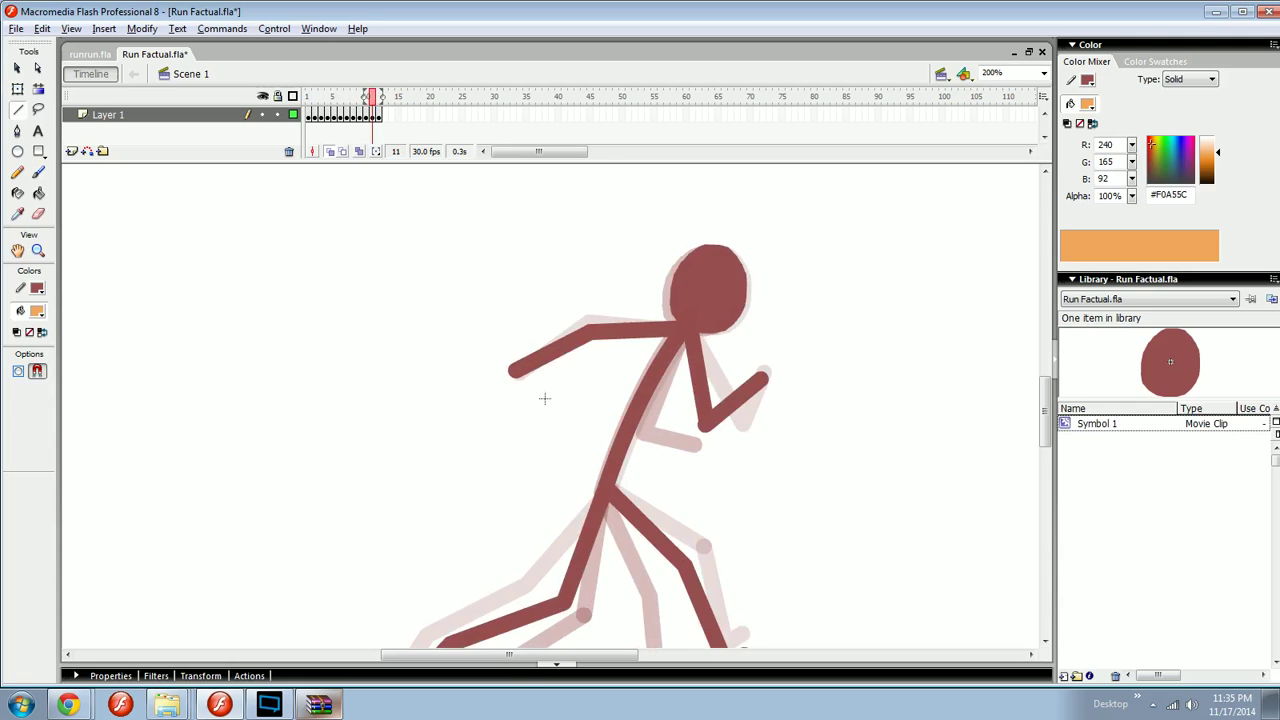
{"action": "key", "text": "period"}
{"action": "left_click_drag", "start_coordinate": [684, 340], "coordinate": [598, 366]}
{"action": "left_click_drag", "start_coordinate": [598, 366], "coordinate": [577, 452]}
{"action": "key", "text": "ctrl+z"}
{"action": "key", "text": "ctrl+z"}
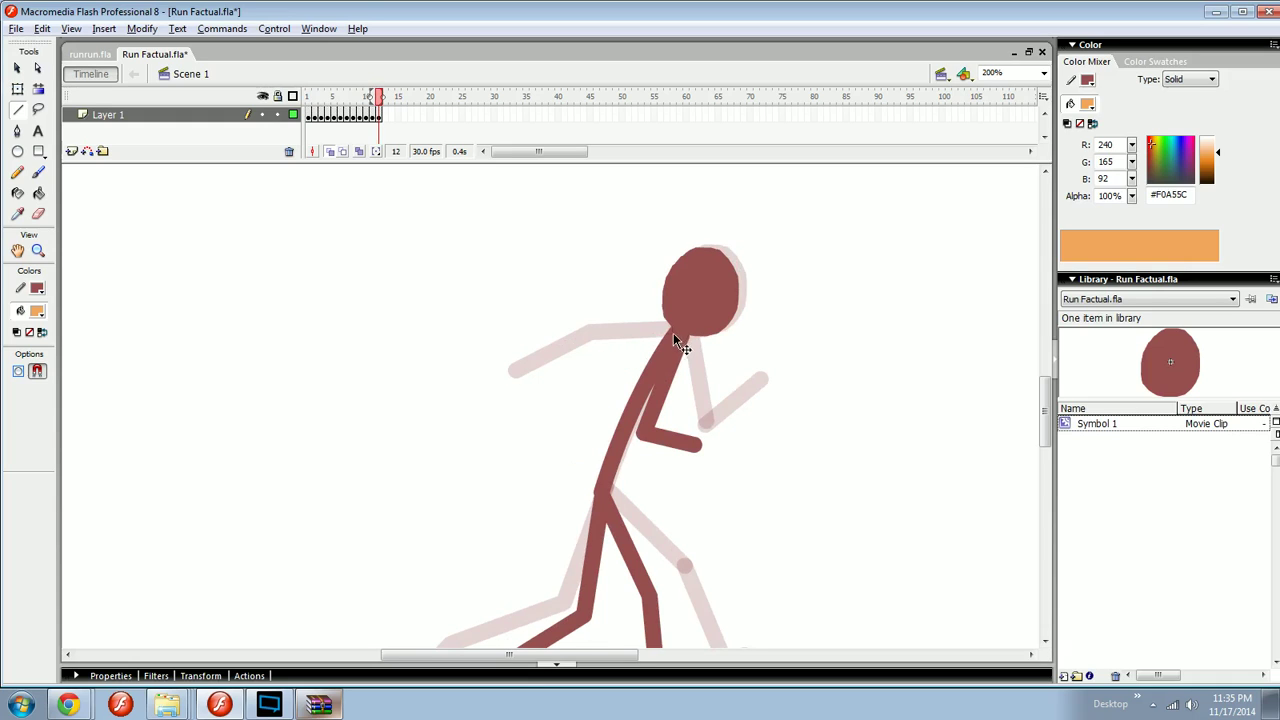
- Draw the second arm in frame 12 with the upper arm angled back and down and the forearm hanging, and compare it with frame 1
{"action": "left_click_drag", "start_coordinate": [673, 333], "coordinate": [599, 367]}
{"action": "left_click_drag", "start_coordinate": [599, 367], "coordinate": [570, 446]}
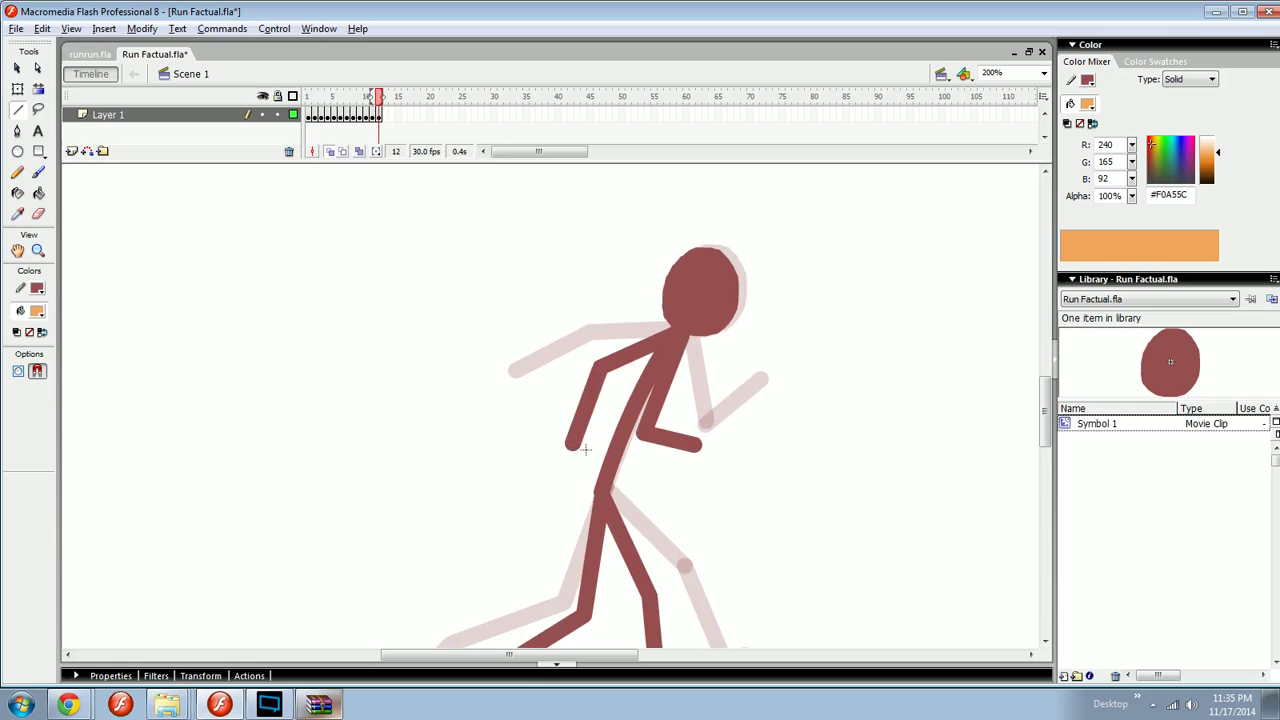
{"action": "left_click", "coordinate": [311, 99]}
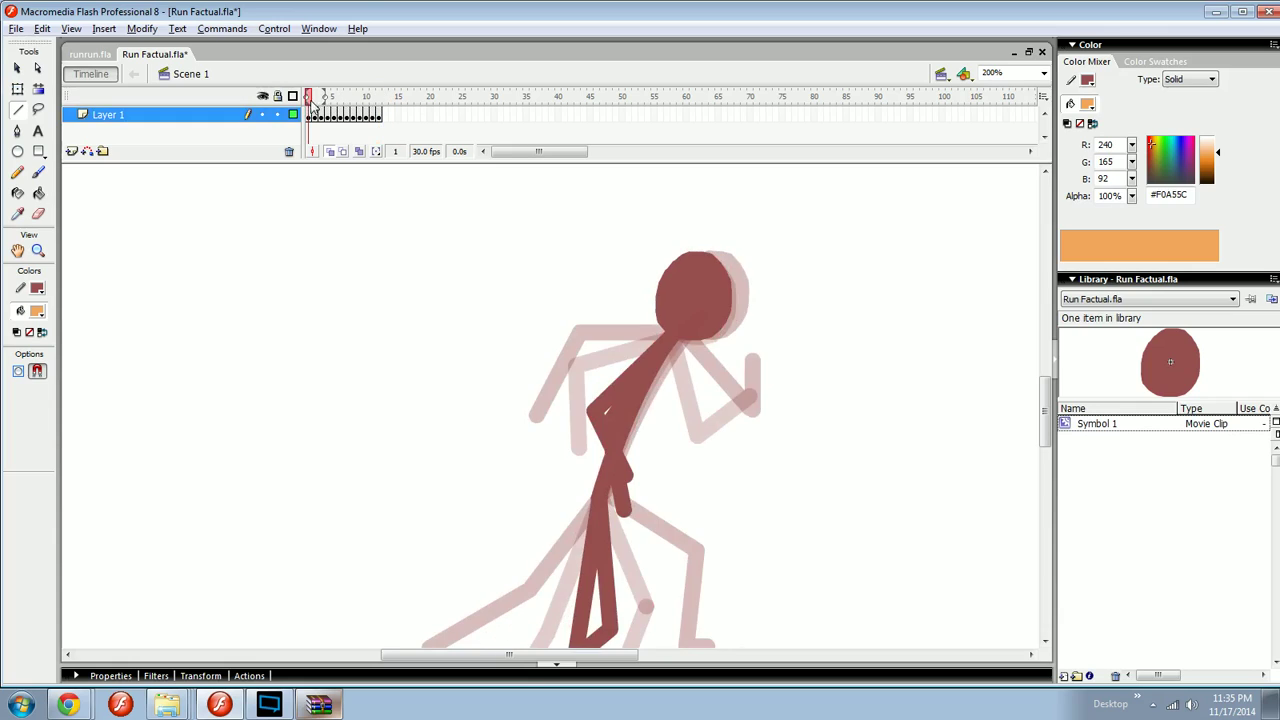
{"action": "left_click", "coordinate": [383, 101]}
- Lower the trailing arm's elbow in frame 12, lengthen its forearm downward, and enlarge the view to 400%
{"action": "left_click_drag", "start_coordinate": [601, 369], "coordinate": [596, 381]}
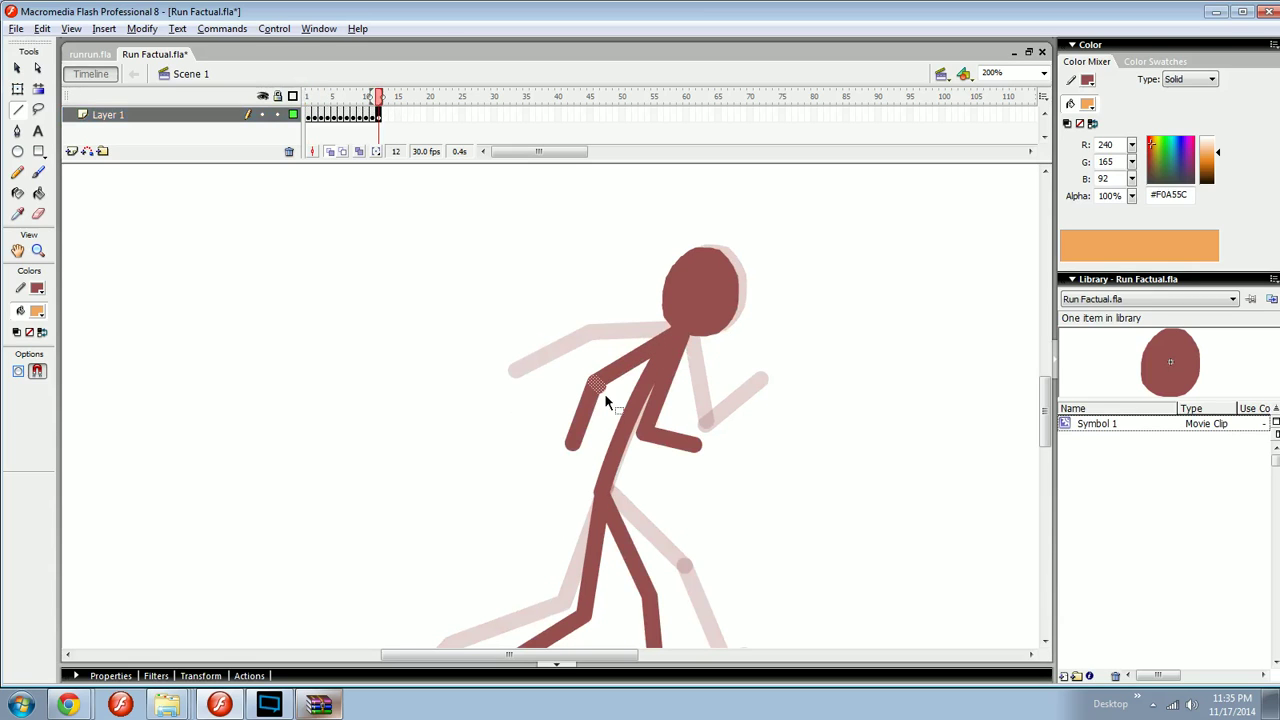
{"action": "left_click_drag", "start_coordinate": [576, 453], "coordinate": [677, 415]}
{"action": "key", "text": "ctrl+1"}
{"action": "key", "text": "ctrl+equal"}
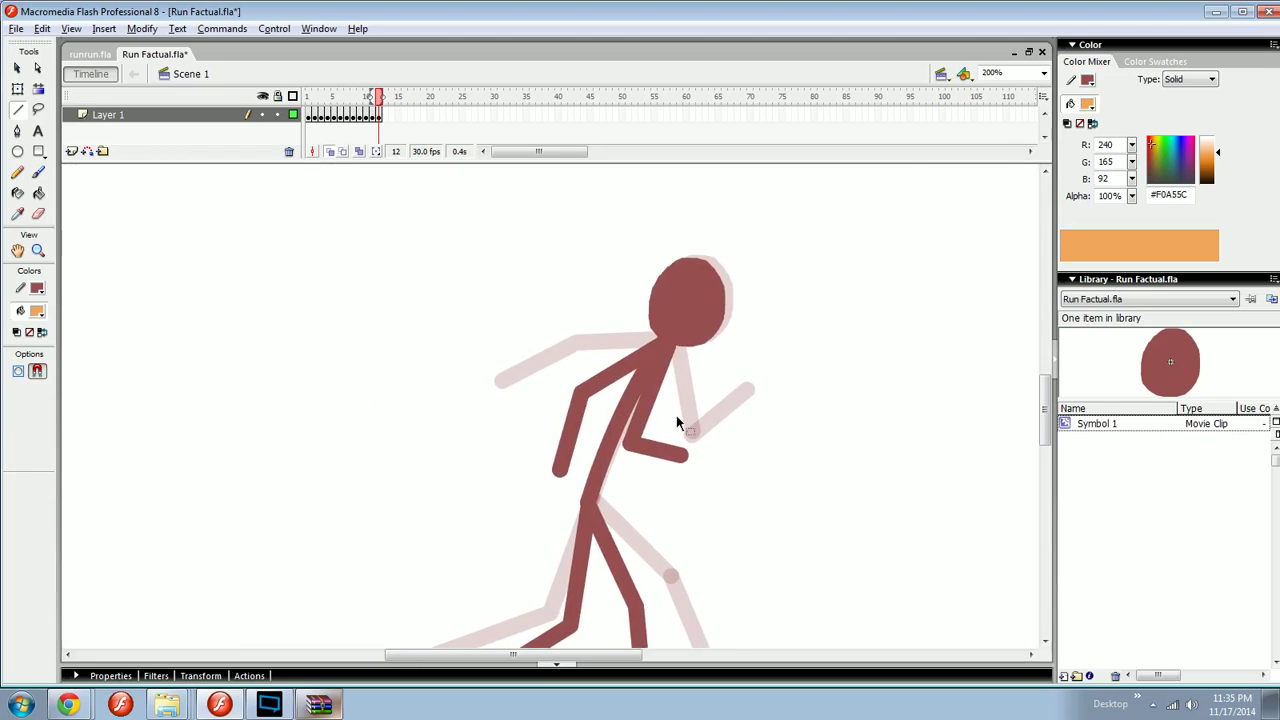
{"action": "key", "text": "ctrl+equal"}
{"action": "mouse_move", "coordinate": [555, 443]}
{"action": "left_mouse_down"}
{"action": "mouse_move", "coordinate": [555, 457]}
{"action": "mouse_move", "coordinate": [600, 434]}
{"action": "left_mouse_up"}
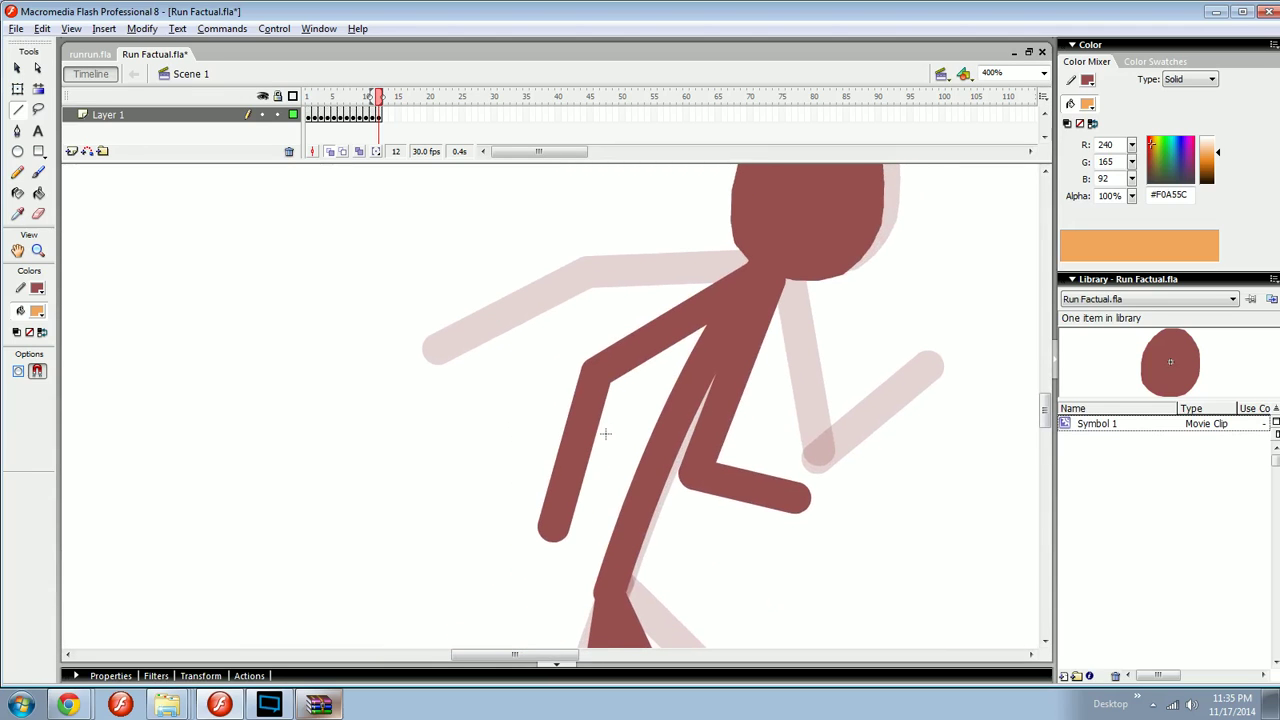
- Mark the trailing arm's elbow and hand in orange in frame 12, and undo the marks and the last forearm extension
{"action": "key", "text": "b"}
{"action": "left_click_drag", "start_coordinate": [568, 370], "coordinate": [518, 368]}
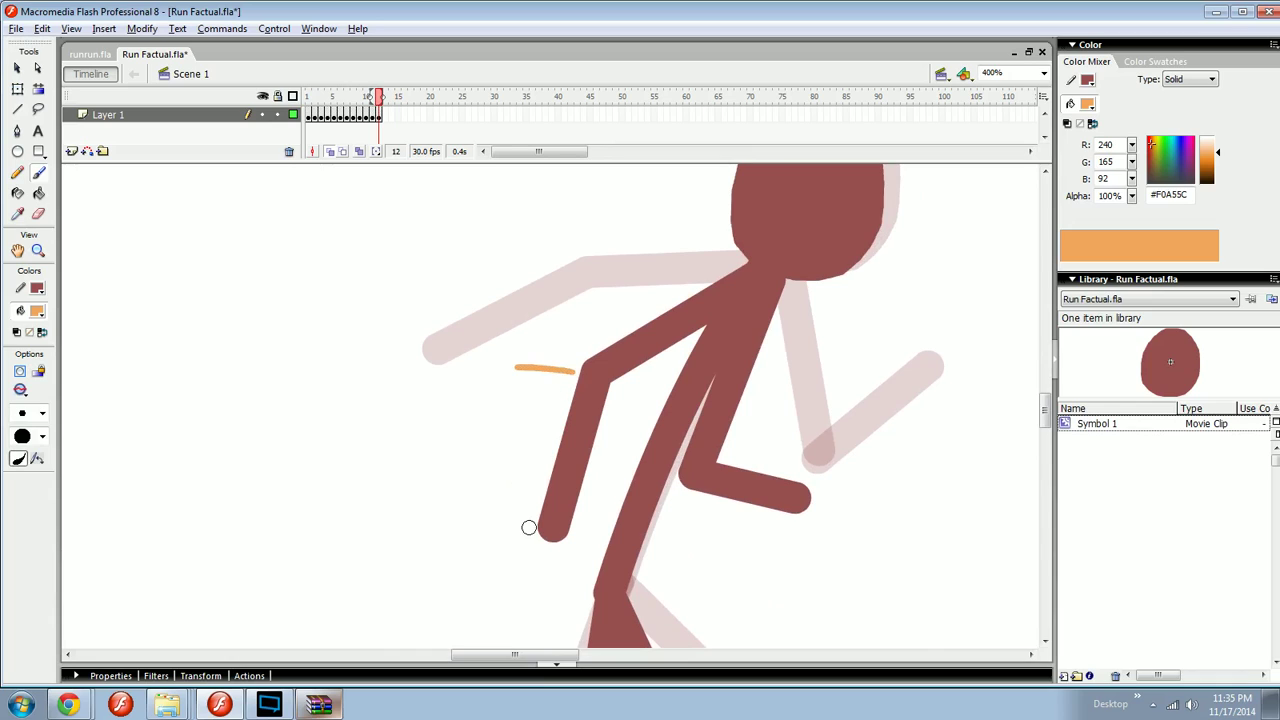
{"action": "key", "text": "ctrl+z"}
{"action": "left_click_drag", "start_coordinate": [535, 536], "coordinate": [502, 528]}
{"action": "key", "text": "ctrl+z"}
{"action": "key", "text": "ctrl+z"}
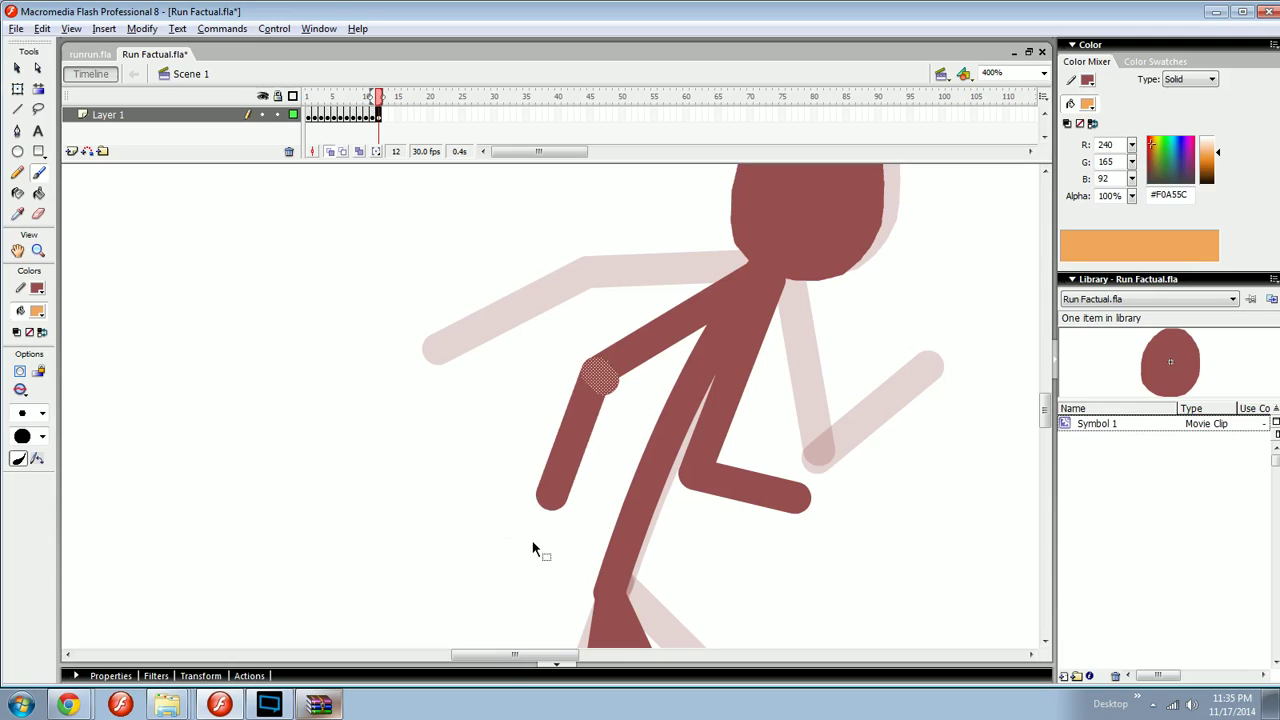
{"action": "key", "text": "ctrl+z"}
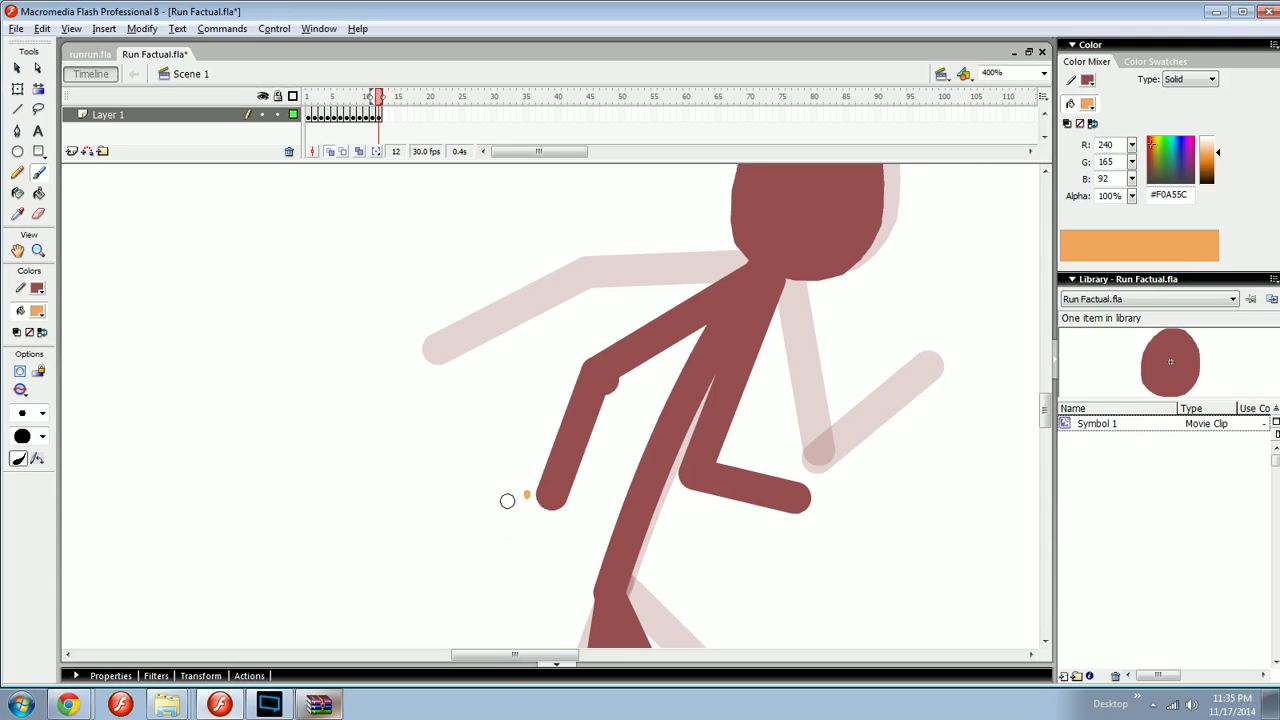
- Draw two short orange marks beside the hand in frame 12, and try converting them to a symbol
{"action": "mouse_move", "coordinate": [527, 495]}
{"action": "left_mouse_down"}
{"action": "mouse_move", "coordinate": [489, 499]}
{"action": "mouse_move", "coordinate": [517, 532]}
{"action": "left_mouse_up"}
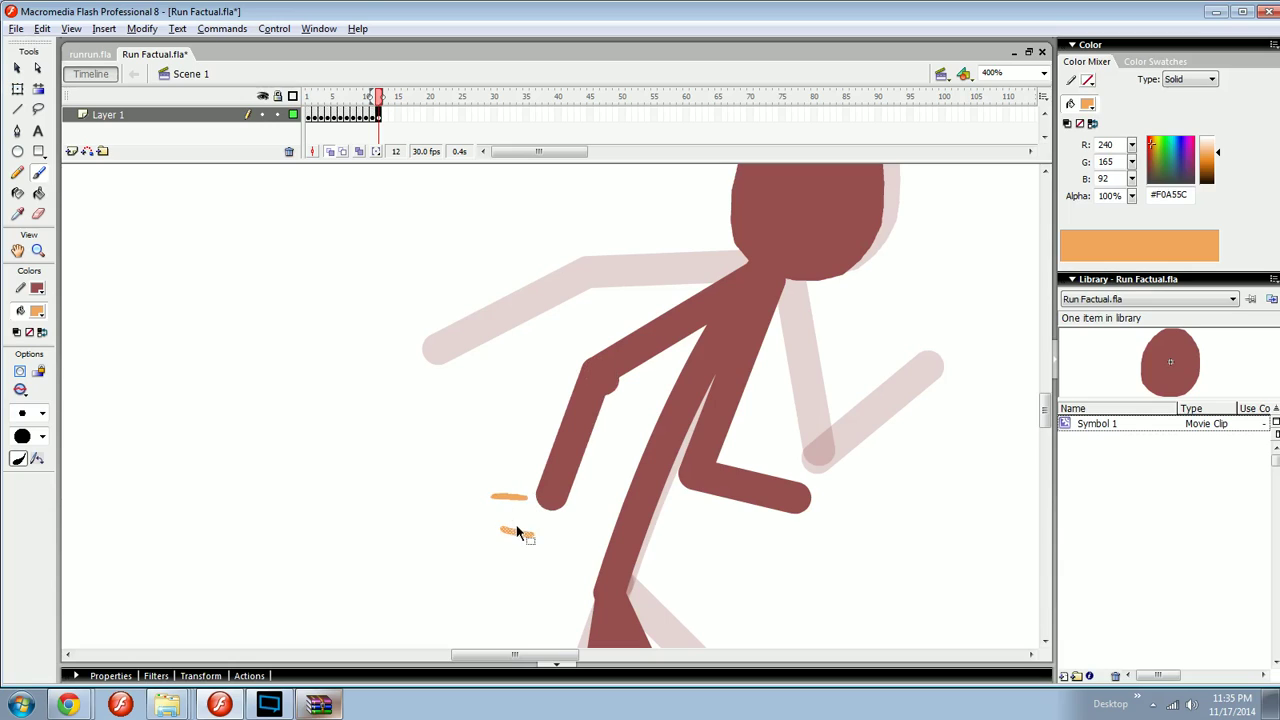
{"action": "left_click", "coordinate": [519, 499], "text": "ctrl+shift"}
{"action": "key", "text": "F8"}
{"action": "key", "text": "Return"}
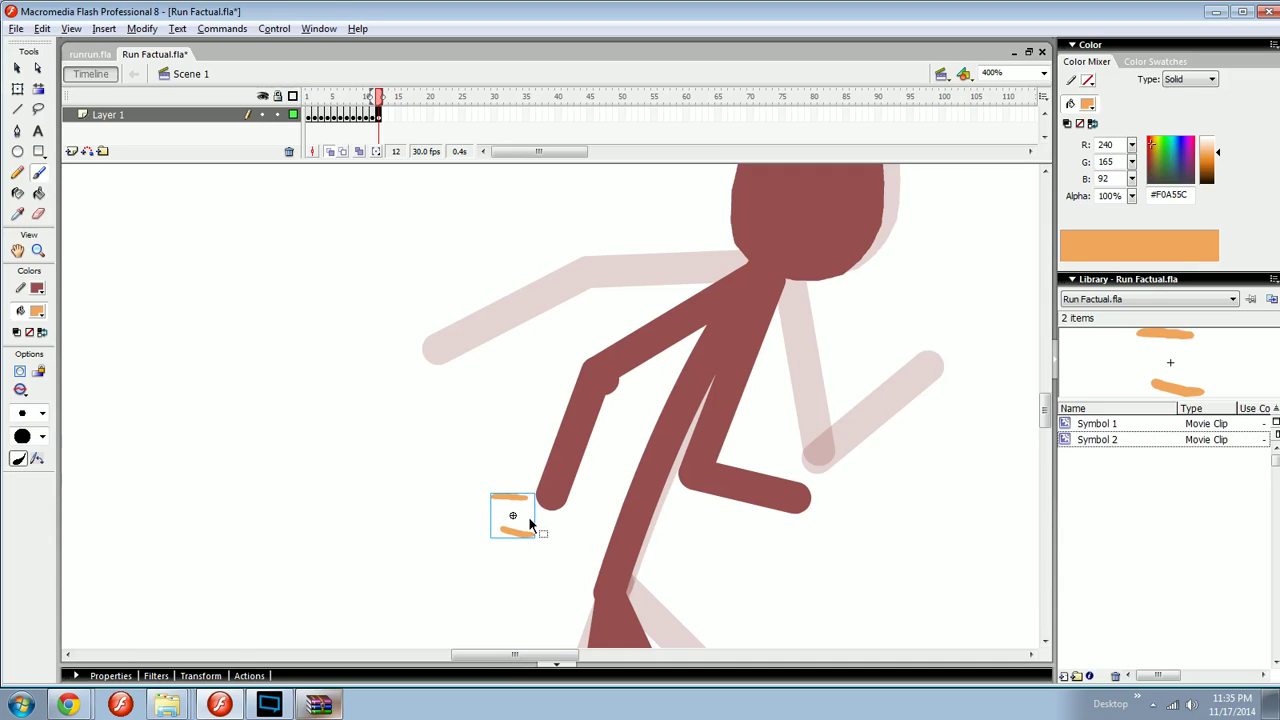
{"action": "key", "text": "ctrl+z"}
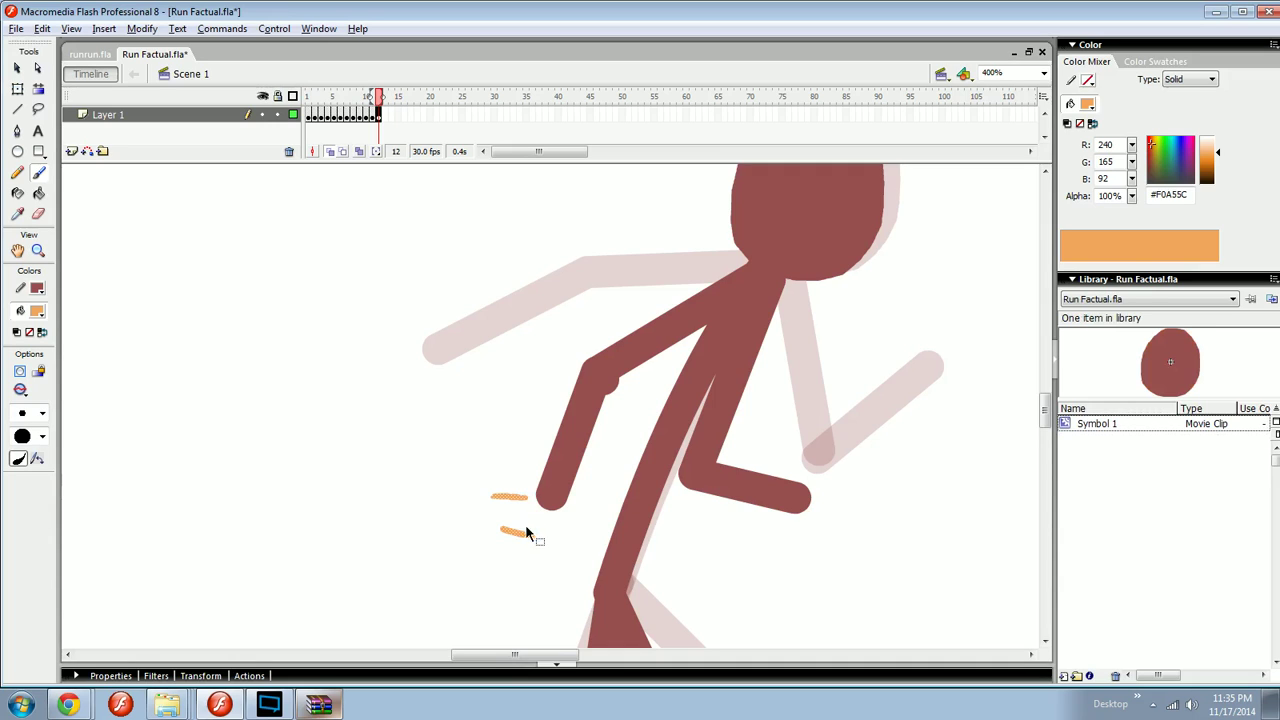
- Lengthen the trailing forearm in frame 12 down to the lower orange mark, with the marks pasted back in place
{"action": "key", "text": "Delete"}
{"action": "mouse_move", "coordinate": [533, 516]}
{"action": "left_mouse_down"}
{"action": "mouse_move", "coordinate": [523, 508]}
{"action": "mouse_move", "coordinate": [542, 530]}
{"action": "left_mouse_up"}
{"action": "key", "text": "ctrl+shift+v"}
- Remove the leftover overlapping piece at the trailing arm's elbow in frame 12 and tidy the joint
{"action": "left_click", "coordinate": [603, 379]}
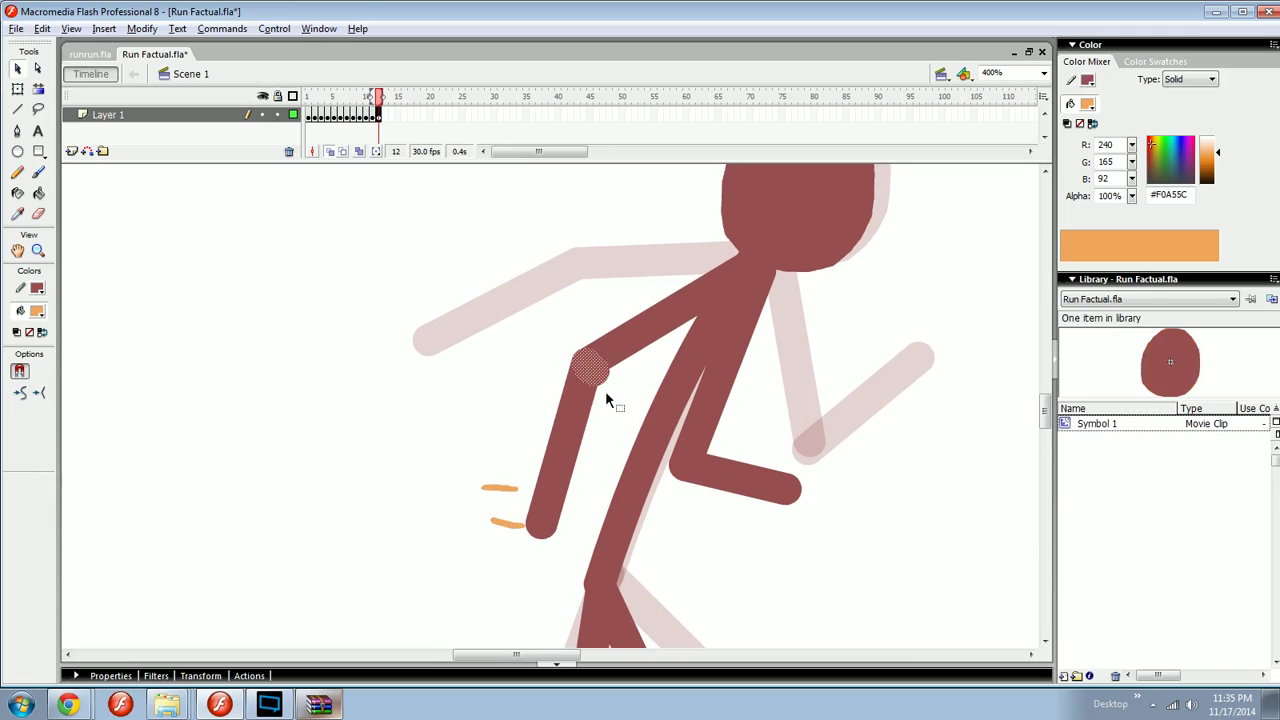
{"action": "key", "text": "Delete"}
{"action": "left_click_drag", "start_coordinate": [597, 363], "coordinate": [590, 373]}
{"action": "key", "text": "ctrl+minus"}
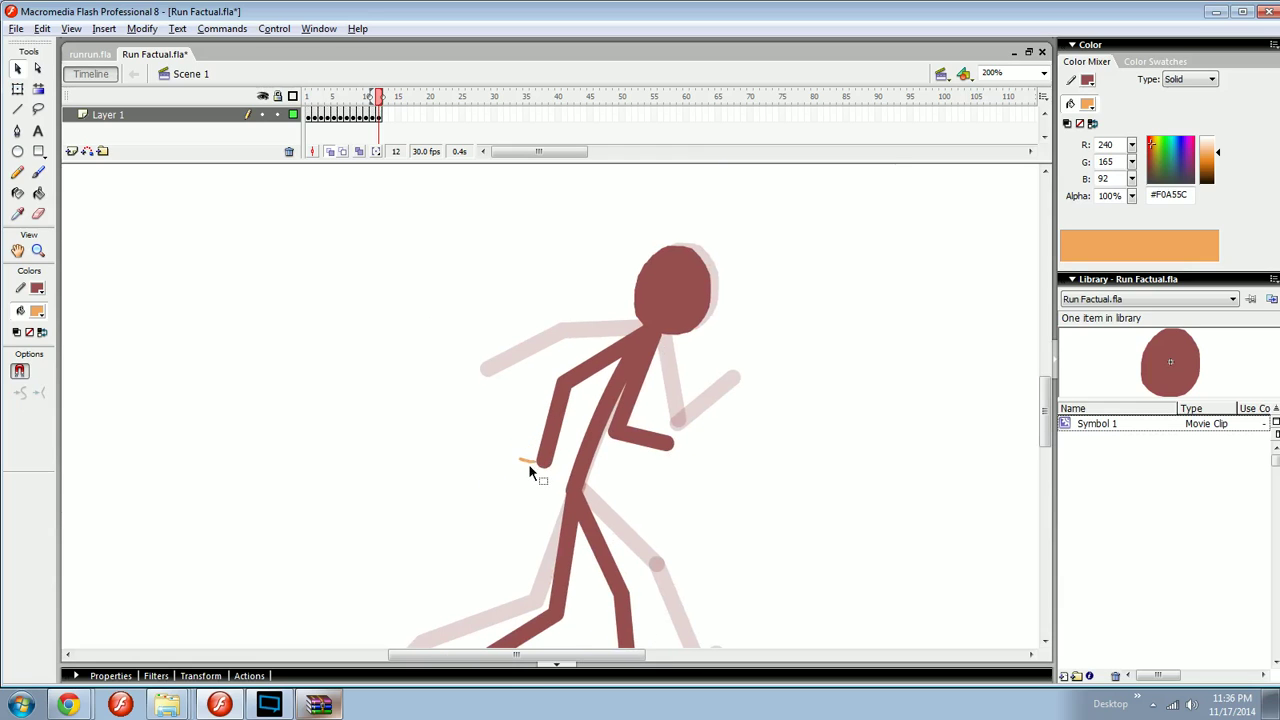
- Paste the two orange marks in the empty area behind the figure in frame 12 and scale them up greatly
{"action": "left_click_drag", "start_coordinate": [459, 470], "coordinate": [604, 450]}
{"action": "key", "text": "ctrl+v"}
{"action": "key", "text": "q"}
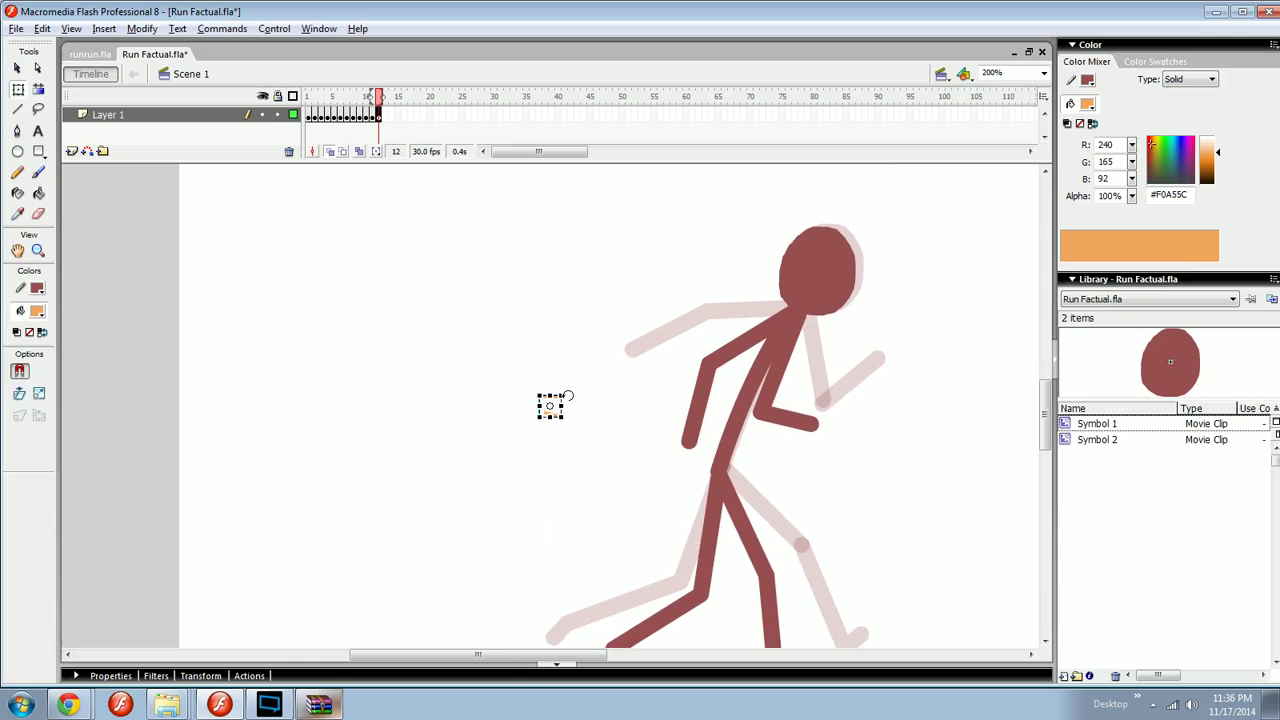
{"action": "left_click_drag", "start_coordinate": [562, 395], "coordinate": [687, 228]}
{"action": "key", "text": "v"}
{"action": "left_click_drag", "start_coordinate": [582, 292], "coordinate": [374, 289]}
{"action": "left_click", "coordinate": [409, 366]}
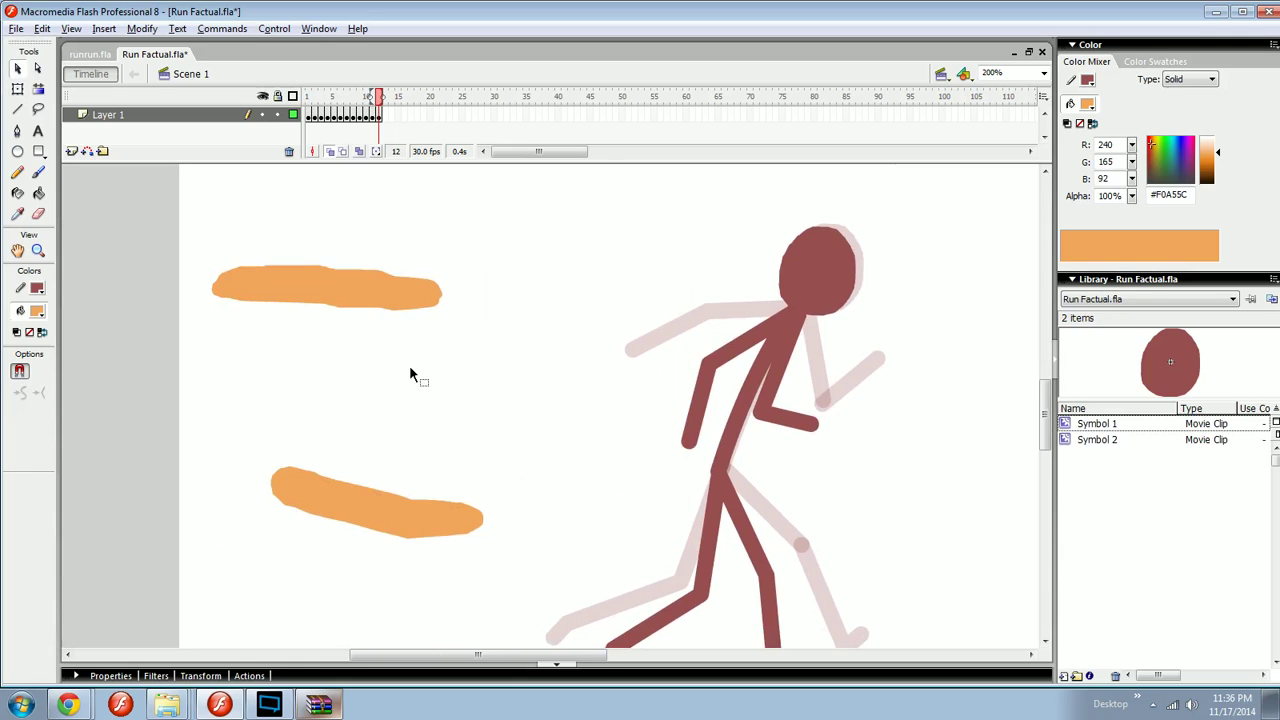
- Handwrite the letters ICR in orange between the two enlarged marks in frame 12
{"action": "key", "text": "b"}
{"action": "mouse_move", "coordinate": [431, 318]}
{"action": "left_mouse_down"}
{"action": "mouse_move", "coordinate": [432, 368]}
{"action": "mouse_move", "coordinate": [501, 368]}
{"action": "left_mouse_up"}
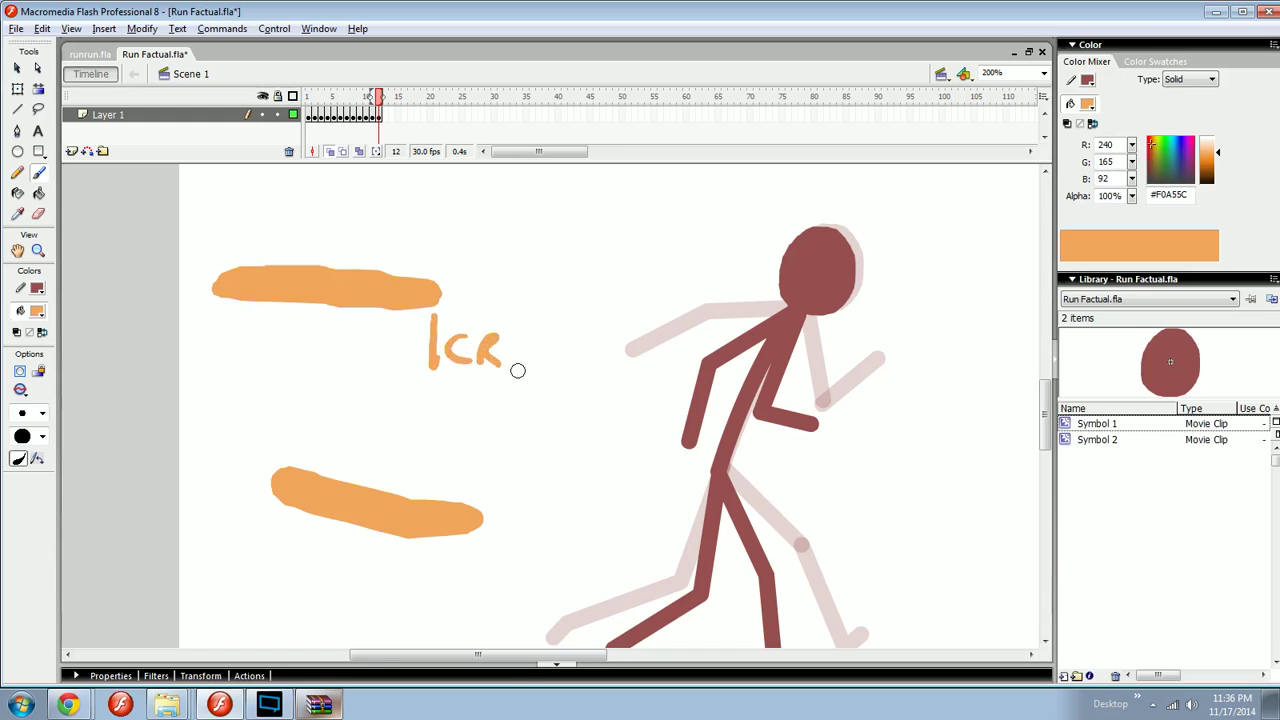
{"action": "left_click_drag", "start_coordinate": [597, 390], "coordinate": [464, 362]}
{"action": "key", "text": "v"}
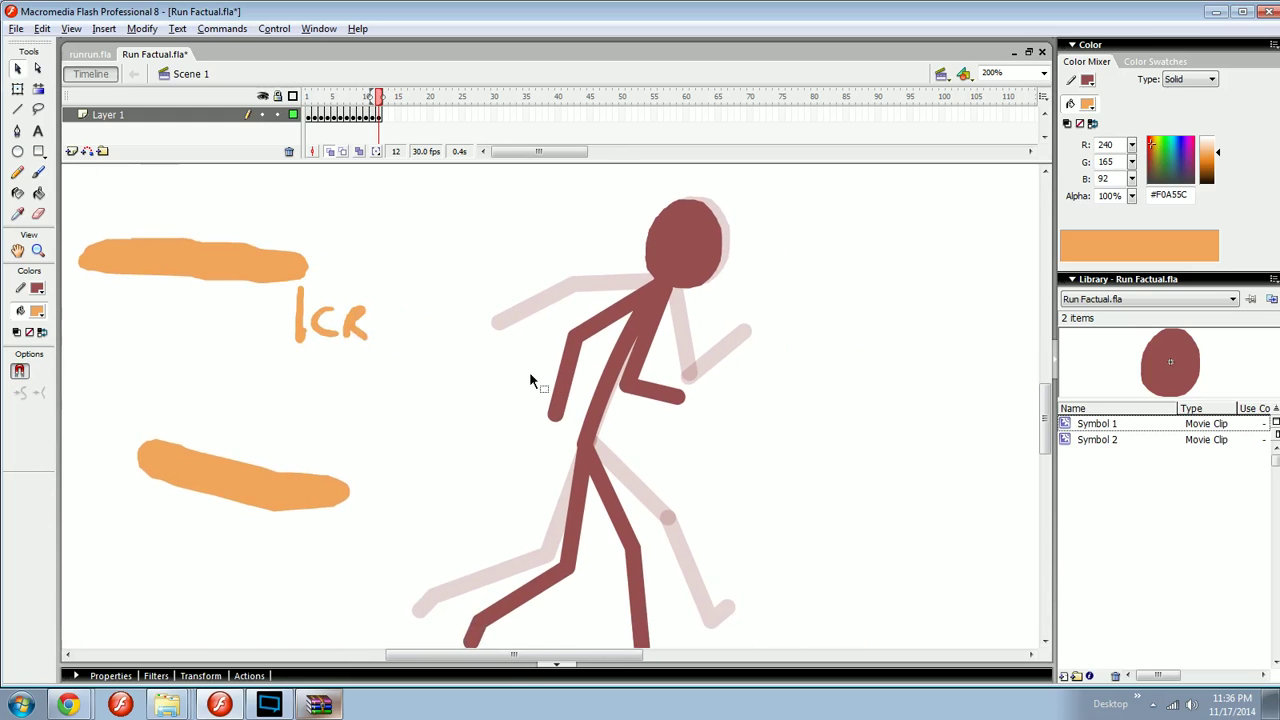
- Step back and forth through the run cycle to examine both arms' swing, and return to frame 1 at 100% zoom
{"action": "key", "text": "comma"}
{"action": "key", "text": "comma"}
{"action": "key", "text": "comma"}
{"action": "key", "text": "comma"}
{"action": "key", "text": "comma"}
{"action": "key", "text": "comma"}
{"action": "key", "text": "comma"}
{"action": "key", "text": "comma"}
{"action": "key", "text": "comma"}
{"action": "key", "text": "comma"}
{"action": "key", "text": "comma"}
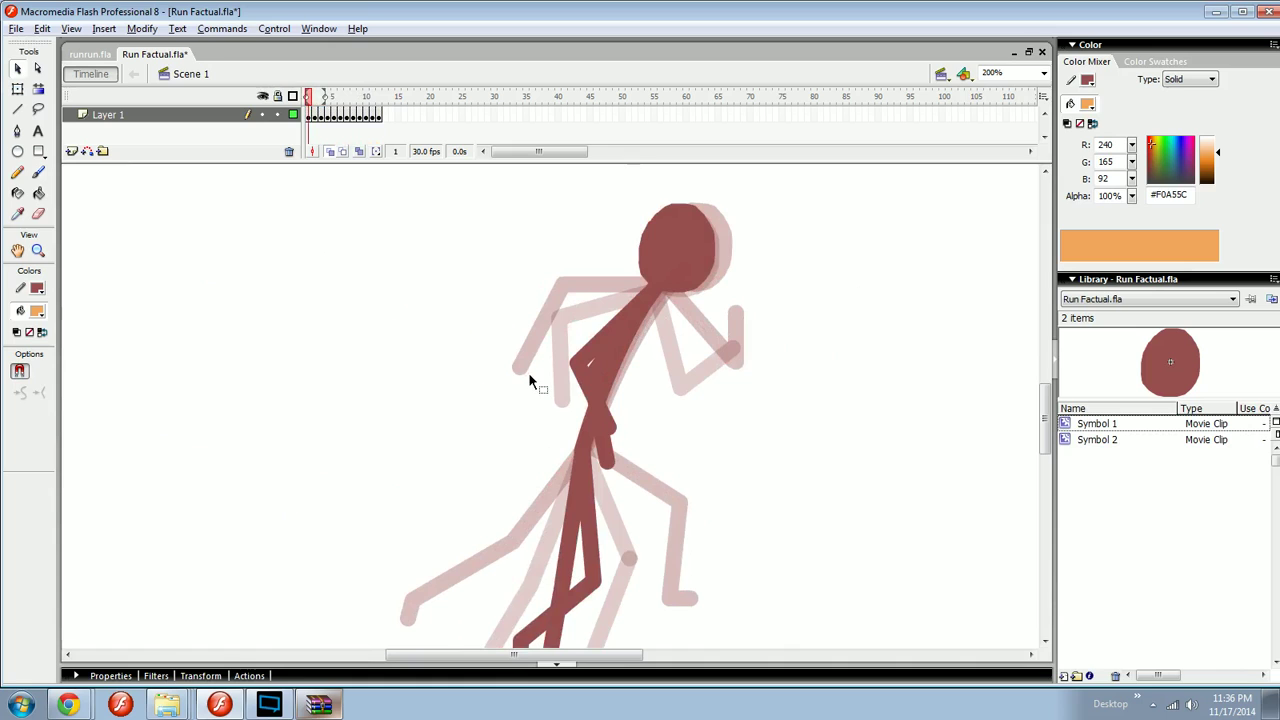
{"action": "left_click_drag", "start_coordinate": [645, 449], "coordinate": [584, 457]}
{"action": "key", "text": "period"}
{"action": "key", "text": "period"}
{"action": "key", "text": "period"}
{"action": "key", "text": "period"}
{"action": "key", "text": "period"}
{"action": "key", "text": "period"}
{"action": "key", "text": "period"}
{"action": "key", "text": "period"}
{"action": "key", "text": "period"}
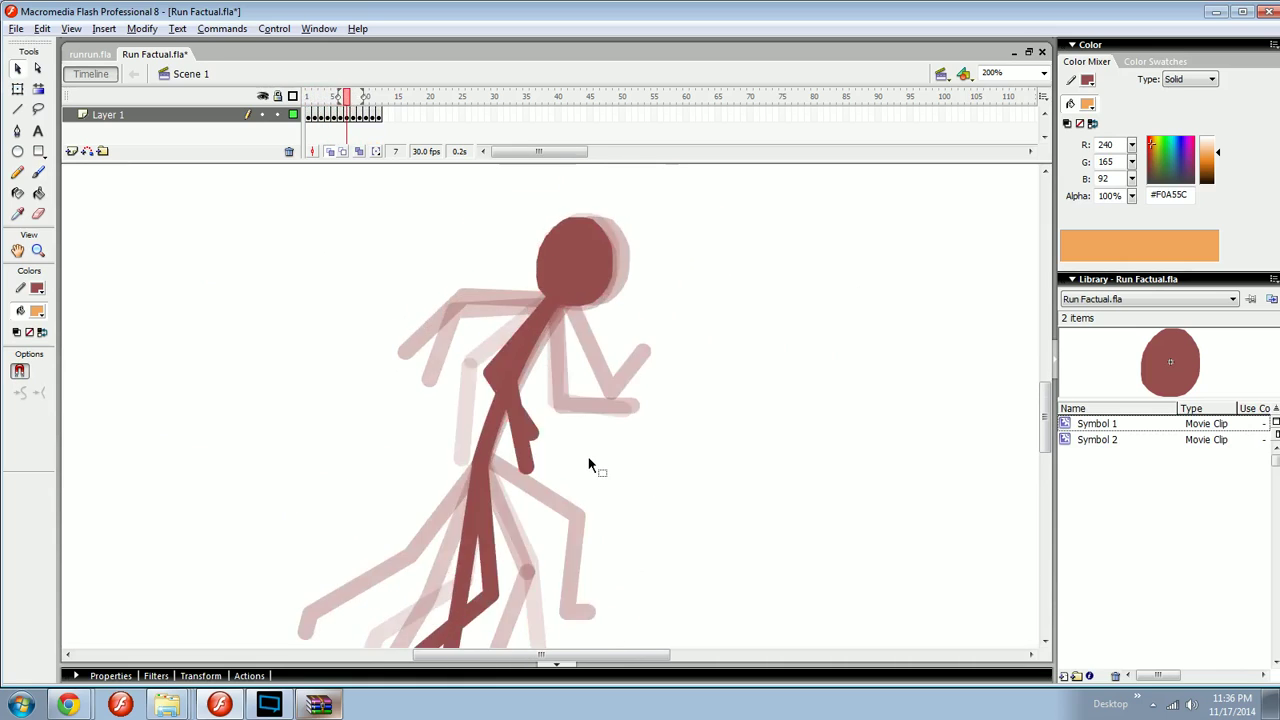
{"action": "key", "text": "period"}
{"action": "key", "text": "comma"}
{"action": "key", "text": "comma"}
{"action": "key", "text": "comma"}
{"action": "key", "text": "comma"}
{"action": "key", "text": "comma"}
{"action": "key", "text": "comma"}
{"action": "key", "text": "comma"}
{"action": "key", "text": "comma"}
{"action": "key", "text": "comma"}
{"action": "key", "text": "comma"}
{"action": "key", "text": "ctrl+1"}
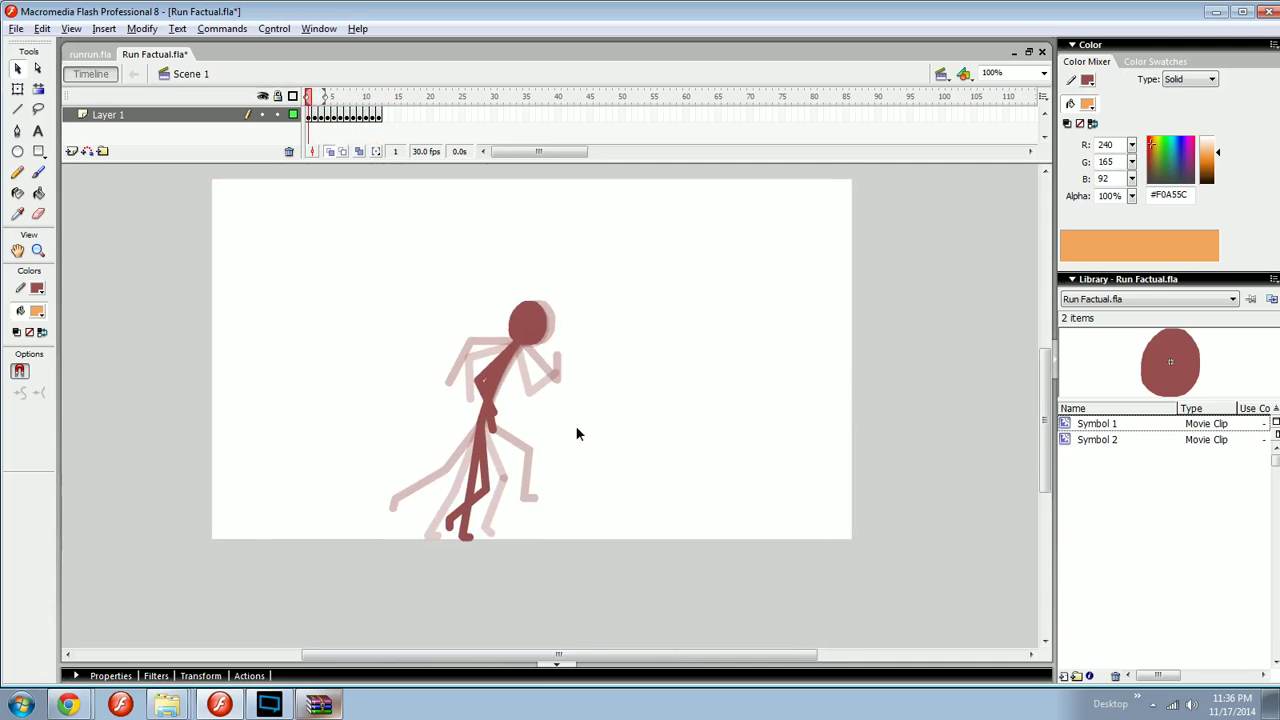
- Preview the run cycle as a test movie, and delete the enlarged orange marks and ICR lettering from frame 12
{"action": "key", "text": "ctrl+Return"}
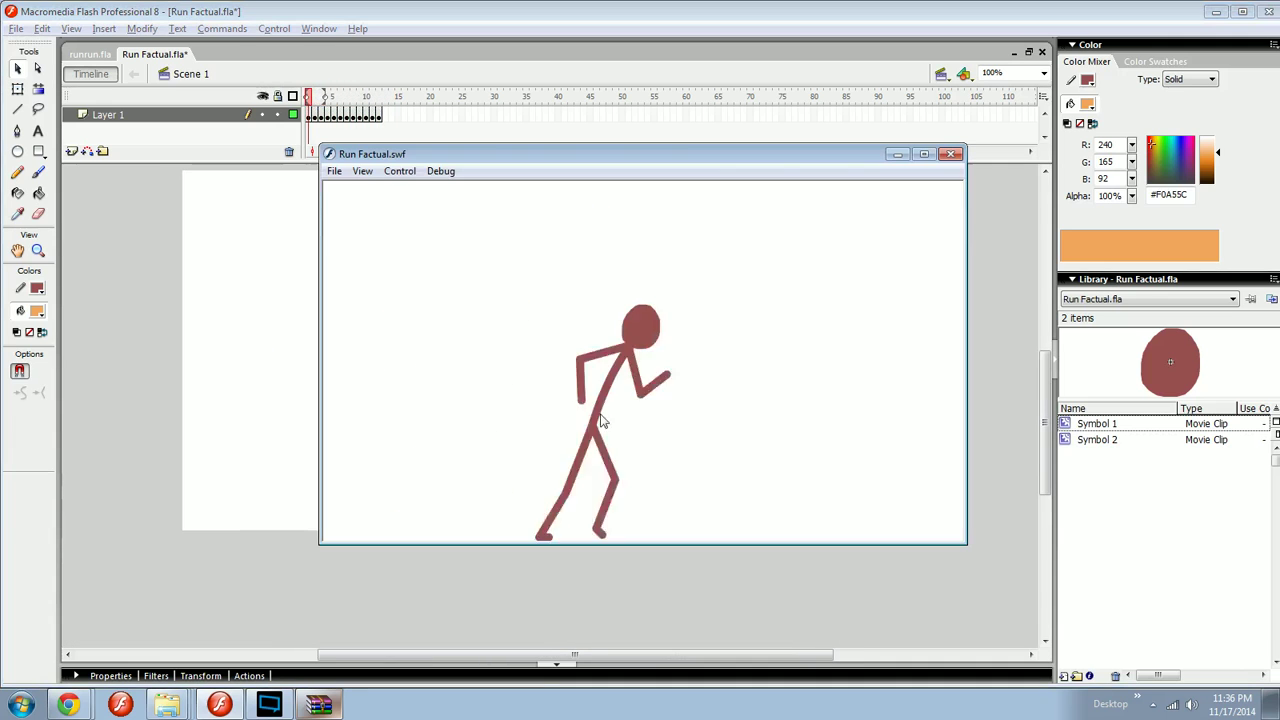
{"action": "left_click", "coordinate": [951, 157]}
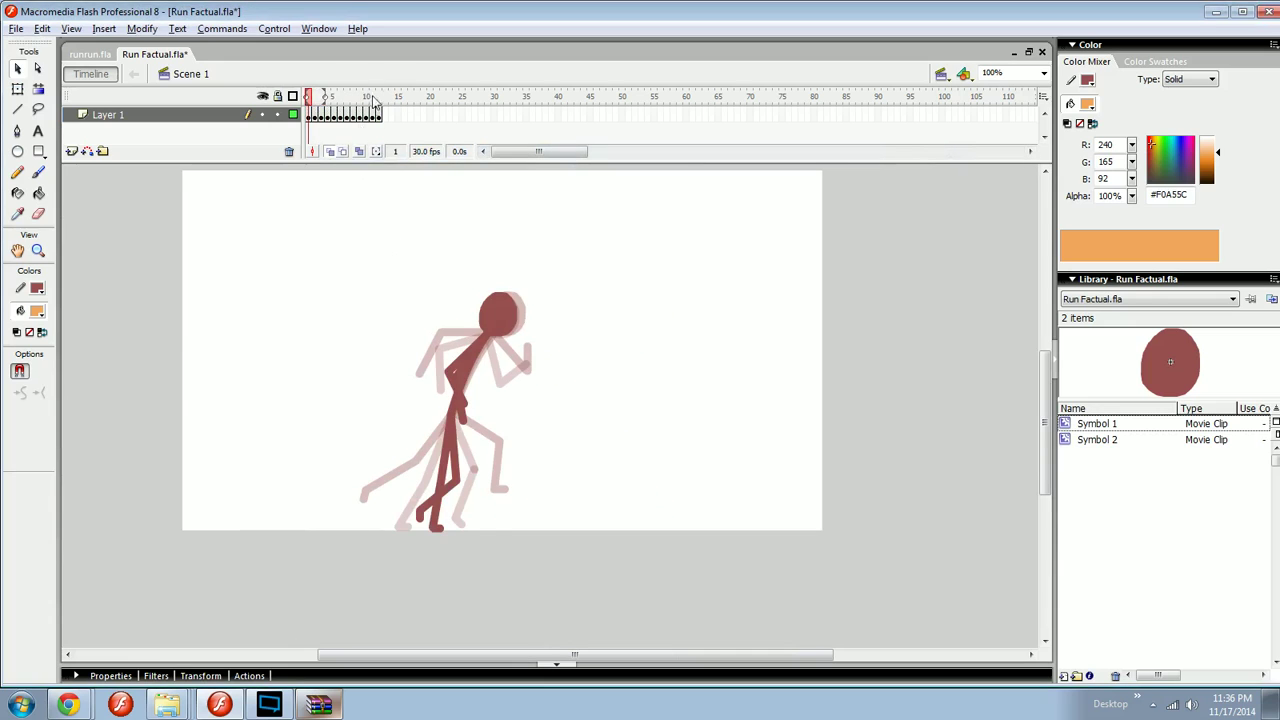
{"action": "left_click", "coordinate": [376, 97]}
{"action": "left_click_drag", "start_coordinate": [258, 235], "coordinate": [290, 440]}
{"action": "key", "text": "Delete"}
{"action": "left_click_drag", "start_coordinate": [333, 281], "coordinate": [348, 285]}
{"action": "left_click_drag", "start_coordinate": [314, 322], "coordinate": [385, 418]}
{"action": "key", "text": "Delete"}
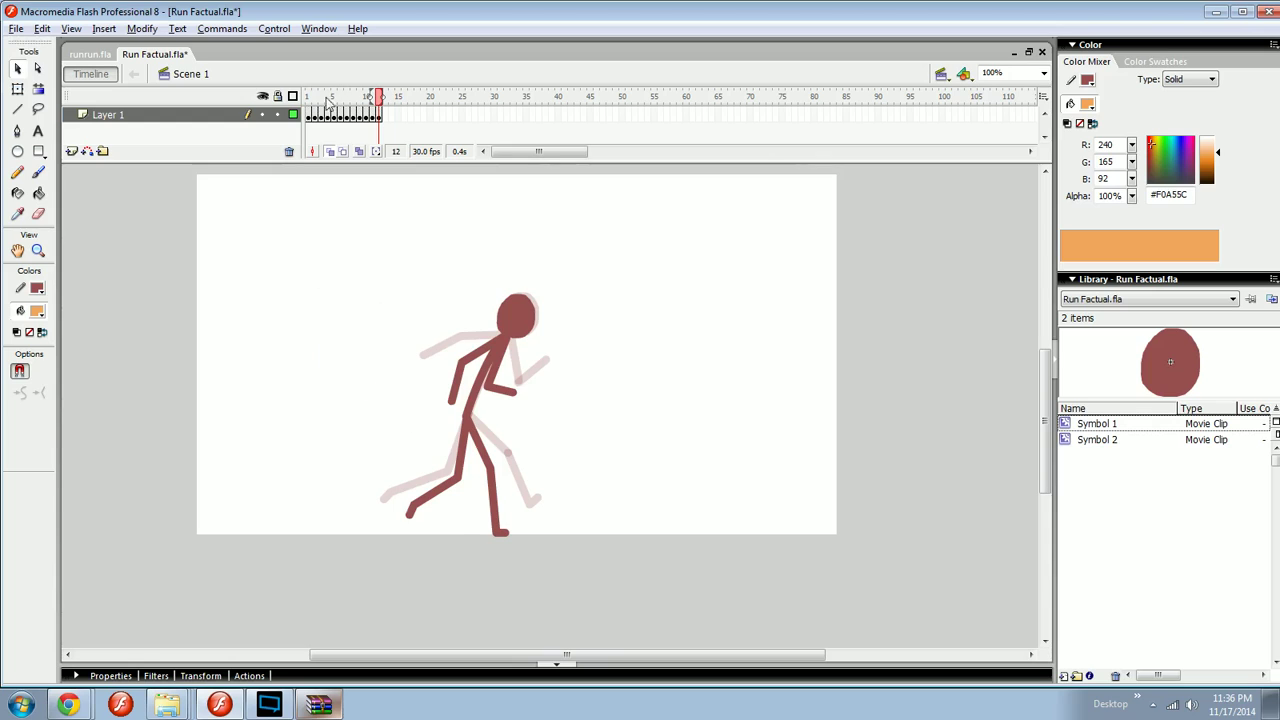
- Add a hold frame after the third, fourth and fifth pose of each stride, extending the cycle to 18 frames, and test the movie
{"action": "left_click", "coordinate": [308, 98]}
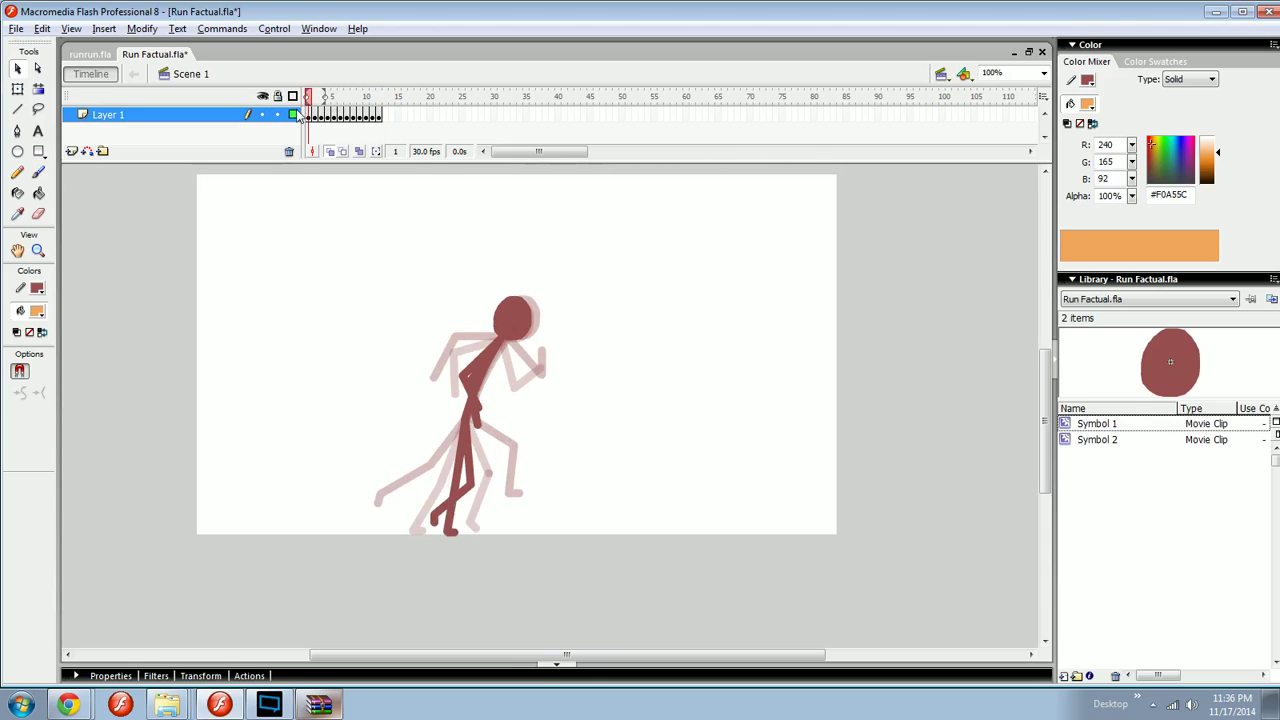
{"action": "key", "text": "Return"}
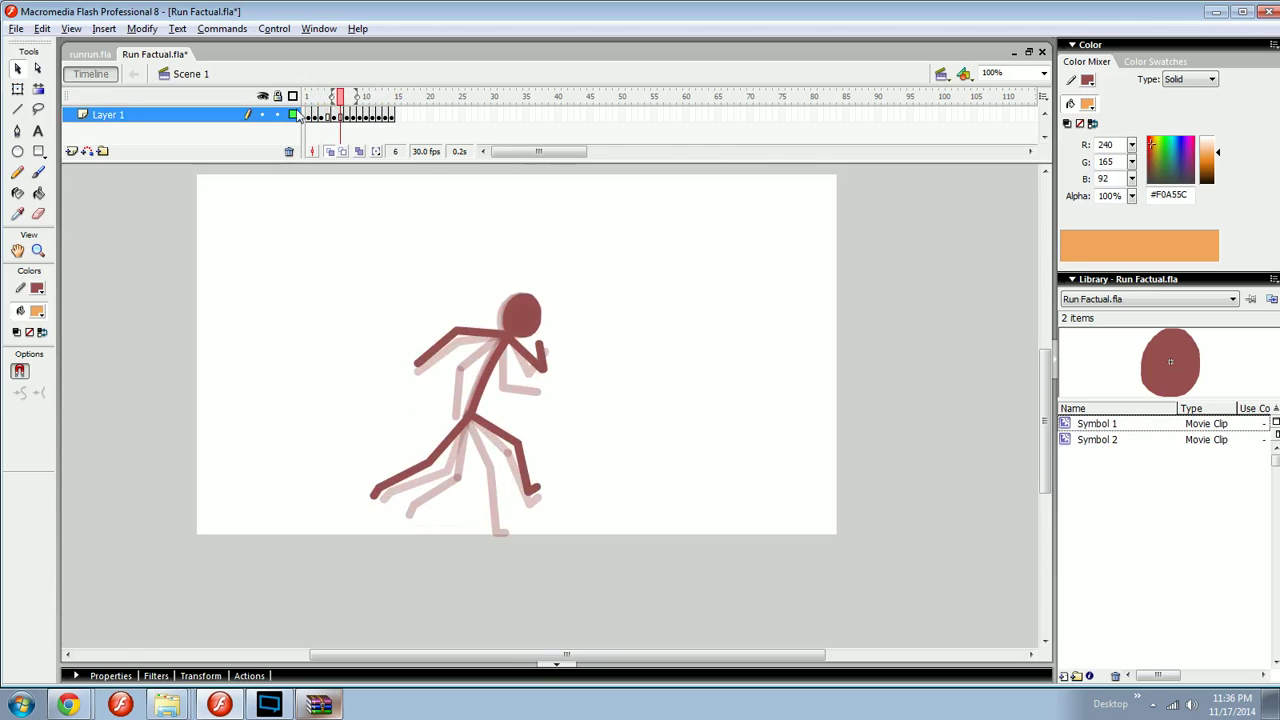
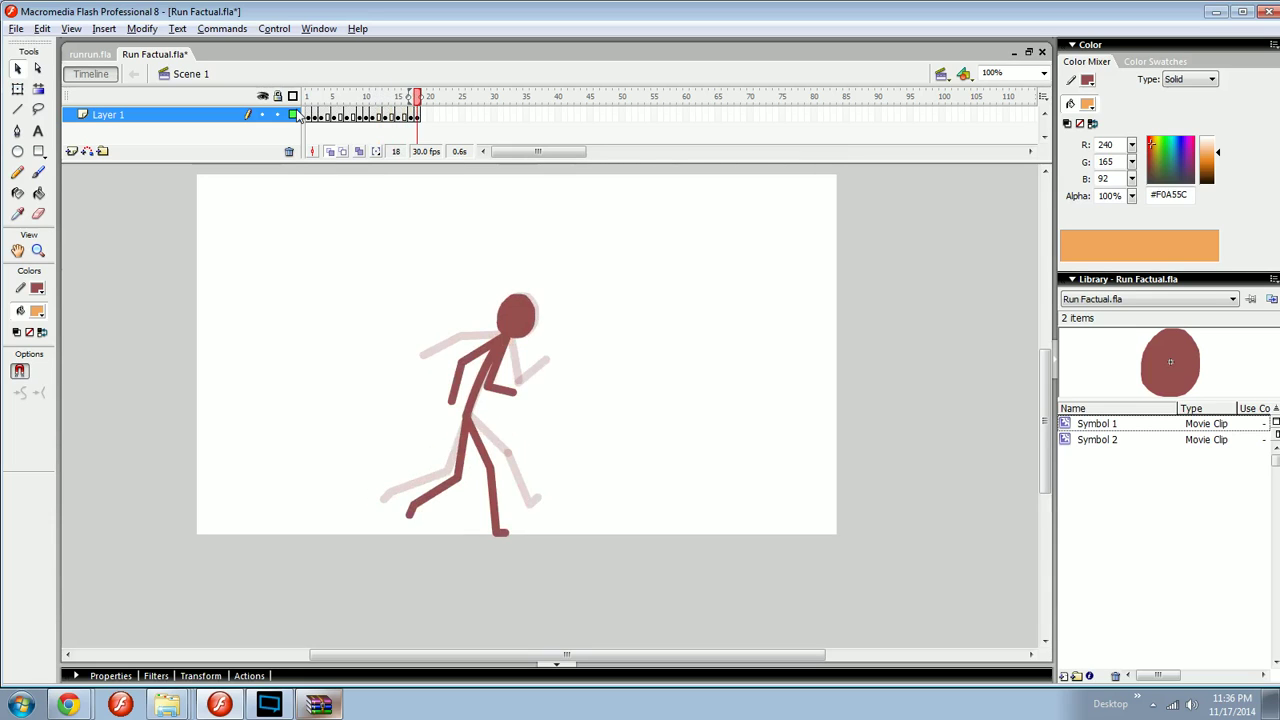
{"action": "key", "text": "ctrl+Return"}
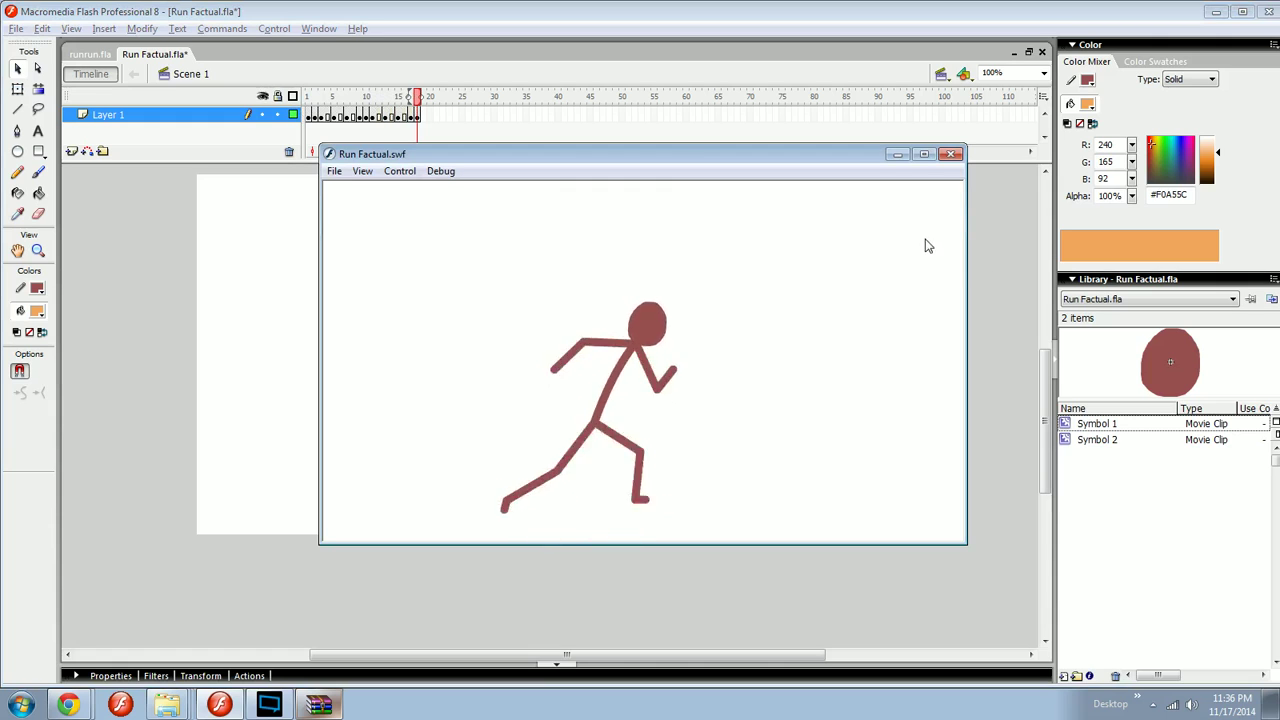
{"action": "left_click", "coordinate": [951, 154]}
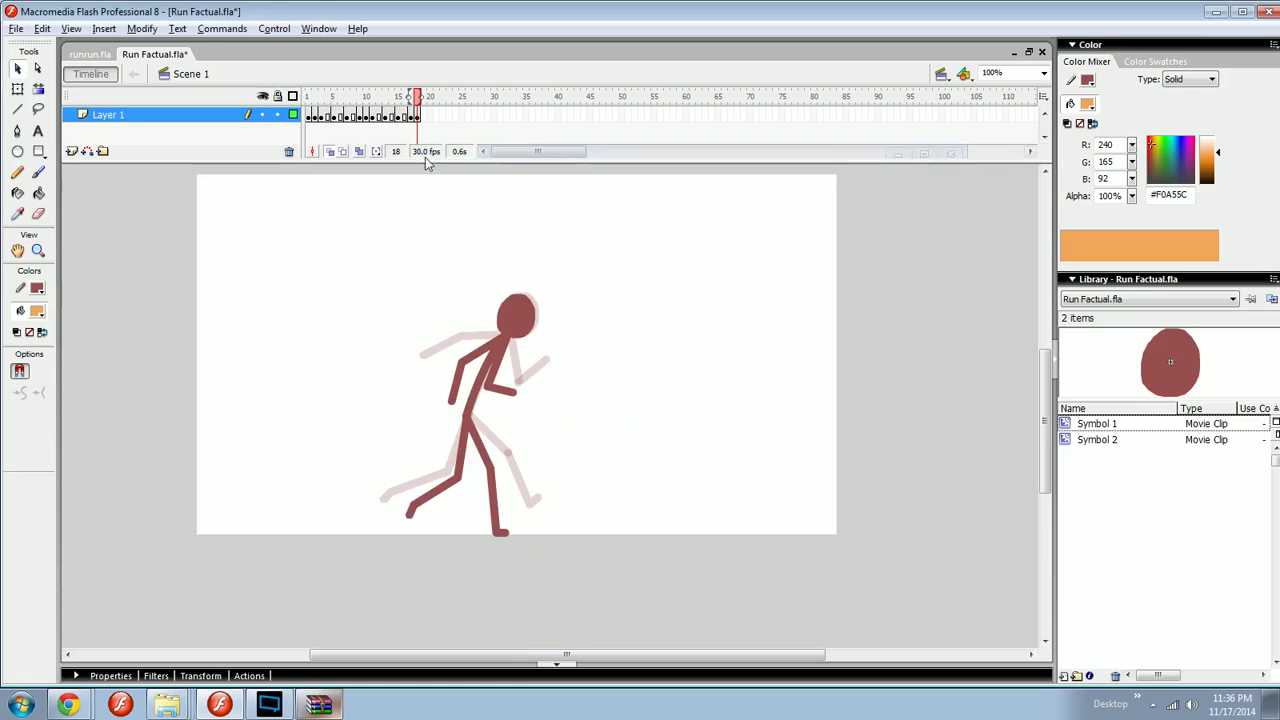
- Draw an orange line beneath the feet in frame 4, with ticks marking the width of the stride
{"action": "key", "text": "ctrl+minus"}
{"action": "left_click", "coordinate": [585, 366]}
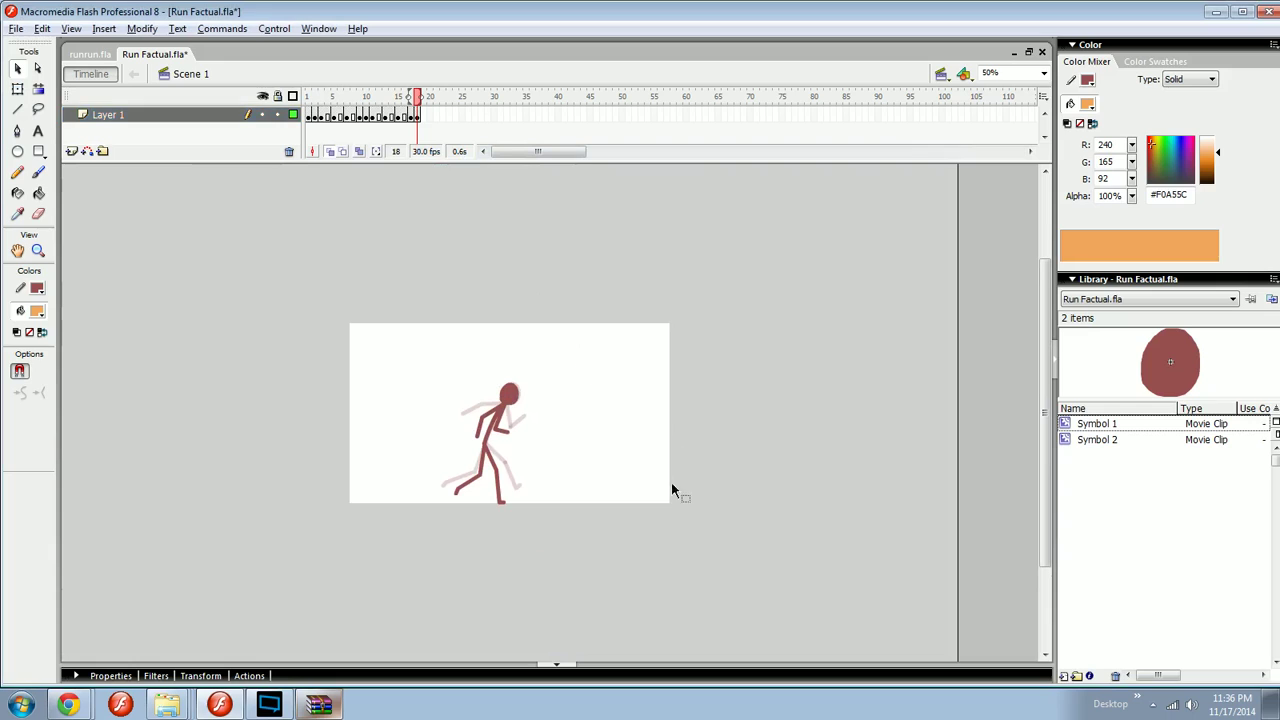
{"action": "key", "text": "ctrl+equal"}
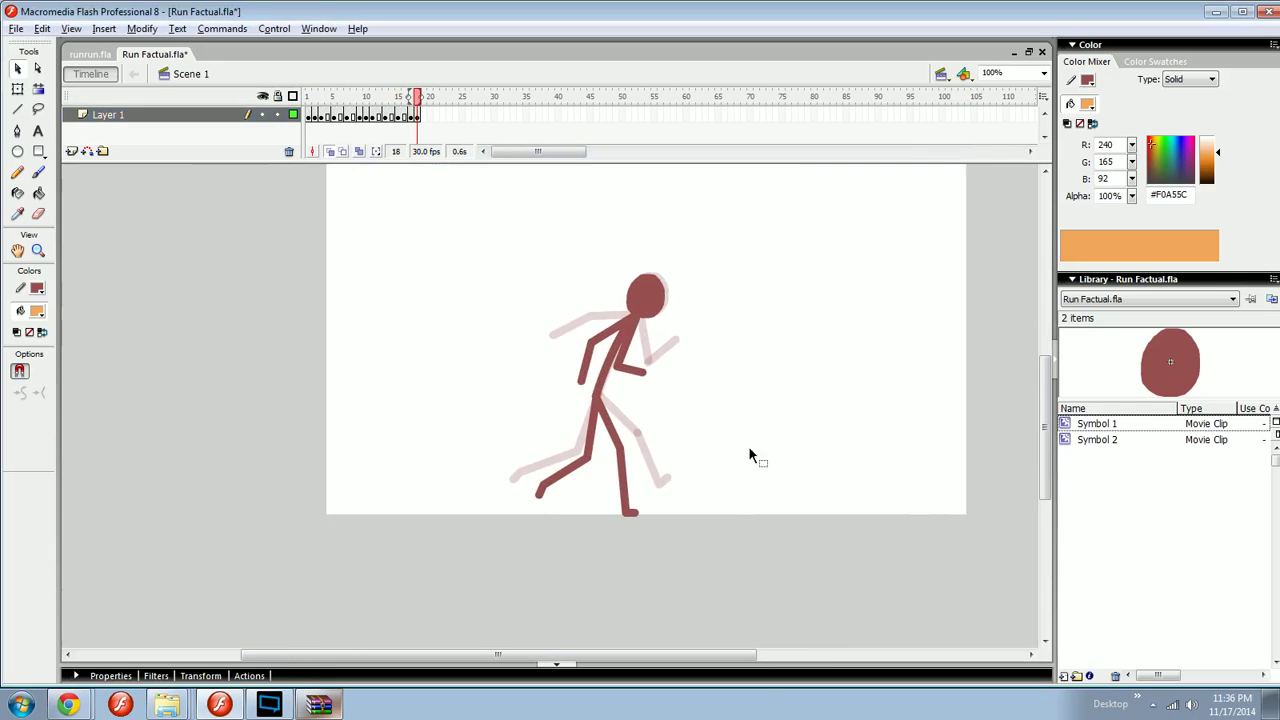
{"action": "left_click_drag", "start_coordinate": [417, 97], "coordinate": [308, 97]}
{"action": "mouse_move", "coordinate": [720, 354]}
{"action": "left_mouse_down"}
{"action": "mouse_move", "coordinate": [662, 441]}
{"action": "mouse_move", "coordinate": [666, 425]}
{"action": "left_mouse_up"}
{"action": "key", "text": "b"}
{"action": "key", "text": "ctrl+equal"}
{"action": "mouse_move", "coordinate": [590, 553]}
{"action": "left_mouse_down"}
{"action": "mouse_move", "coordinate": [703, 377]}
{"action": "mouse_move", "coordinate": [674, 450]}
{"action": "mouse_move", "coordinate": [640, 322]}
{"action": "left_mouse_up"}
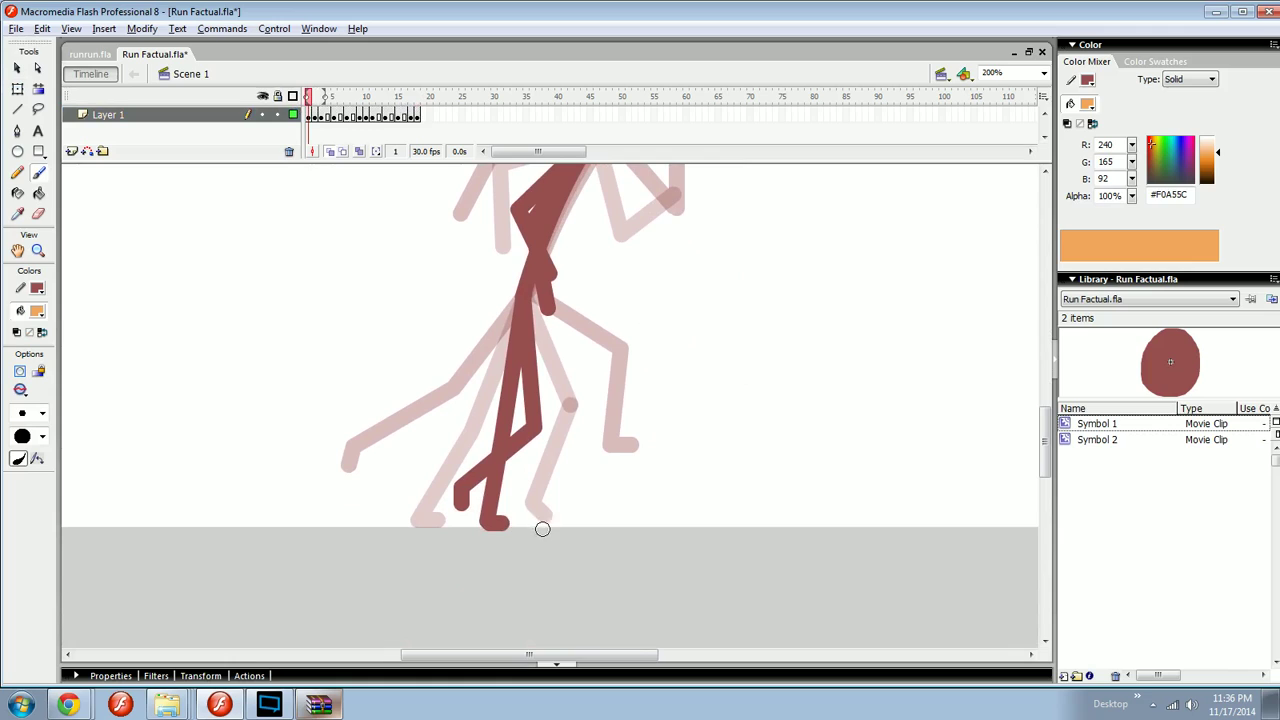
{"action": "left_click_drag", "start_coordinate": [567, 502], "coordinate": [569, 495]}
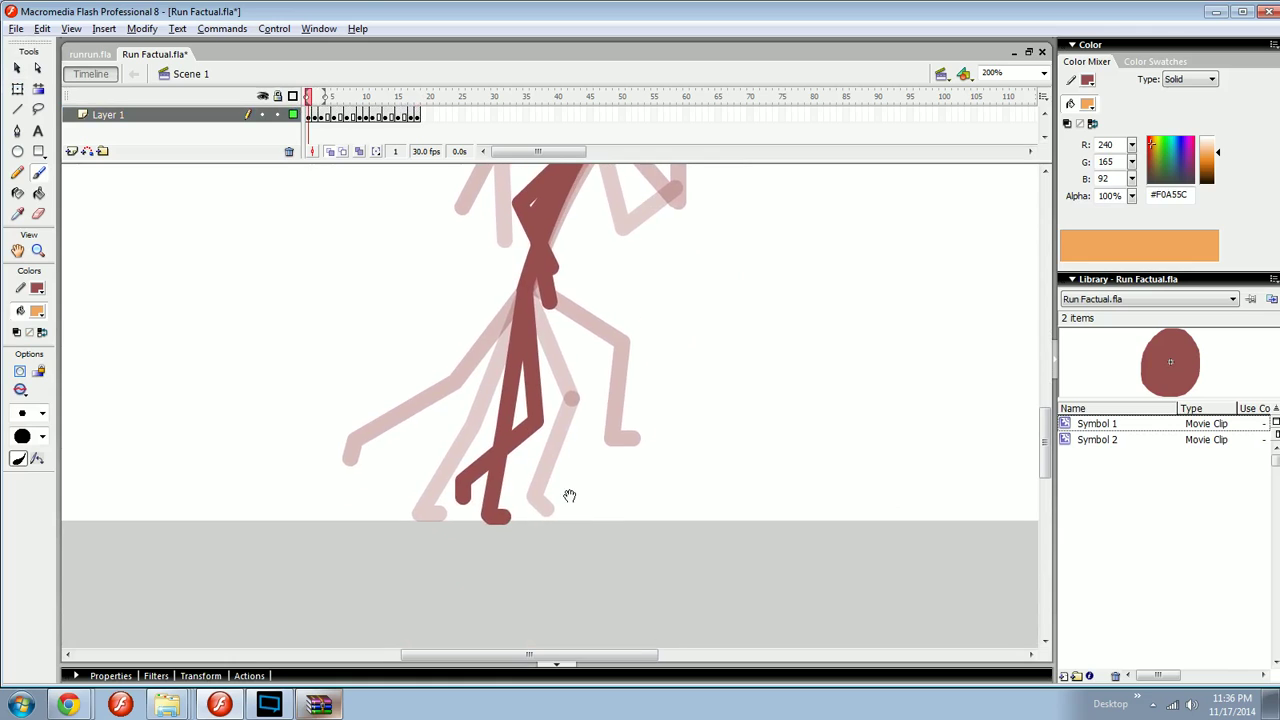
{"action": "key", "text": "period"}
{"action": "key", "text": "."}
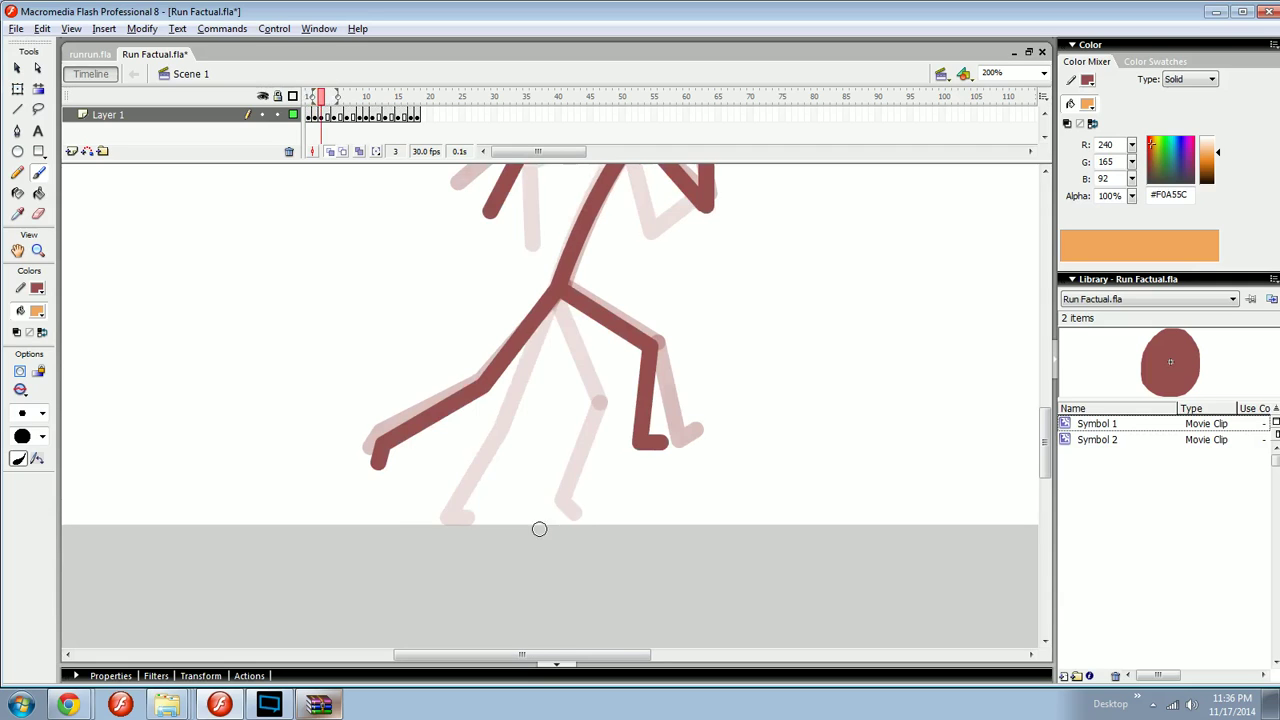
{"action": "key", "text": "."}
{"action": "mouse_move", "coordinate": [382, 494]}
{"action": "left_mouse_down"}
{"action": "mouse_move", "coordinate": [704, 486]}
{"action": "mouse_move", "coordinate": [660, 477]}
{"action": "left_mouse_up"}
{"action": "mouse_move", "coordinate": [657, 460]}
{"action": "left_mouse_down"}
{"action": "mouse_move", "coordinate": [655, 496]}
{"action": "mouse_move", "coordinate": [691, 497]}
{"action": "mouse_move", "coordinate": [596, 498]}
{"action": "left_mouse_up"}
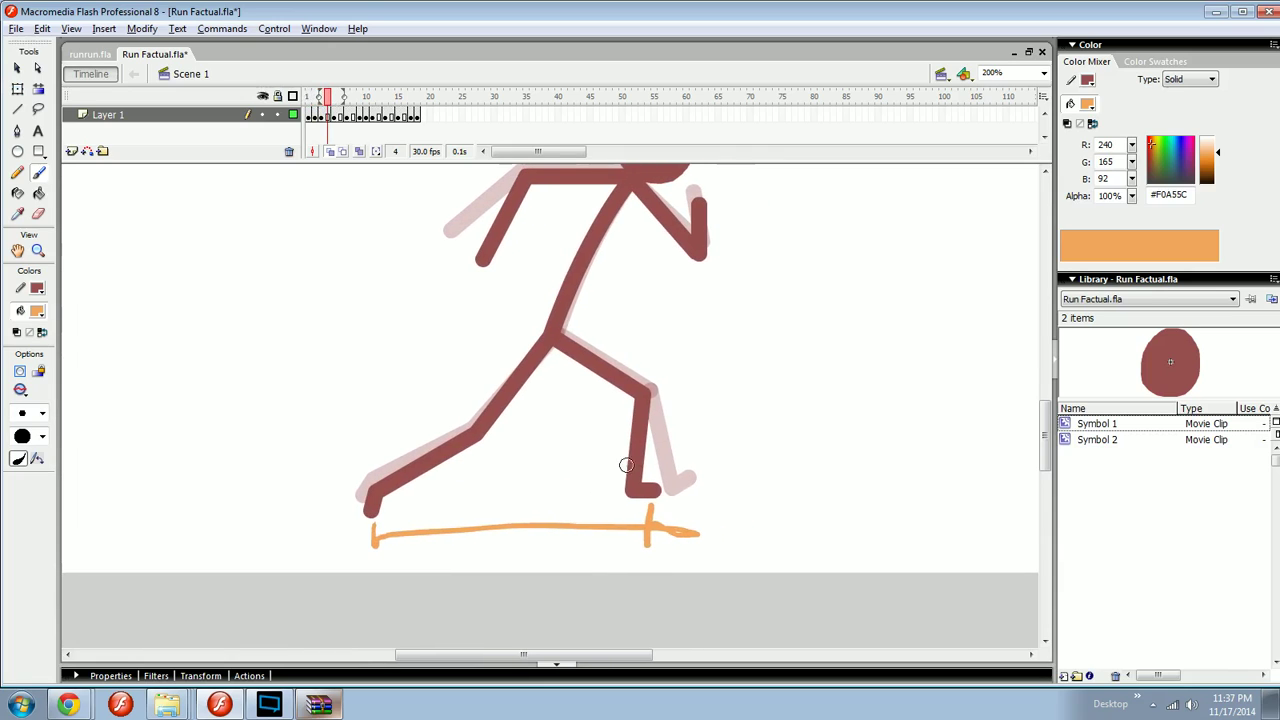
- Draw an orange bracket along the front shin in frame 4 and place short brackets beneath the stride line
{"action": "left_click_drag", "start_coordinate": [589, 450], "coordinate": [599, 460]}
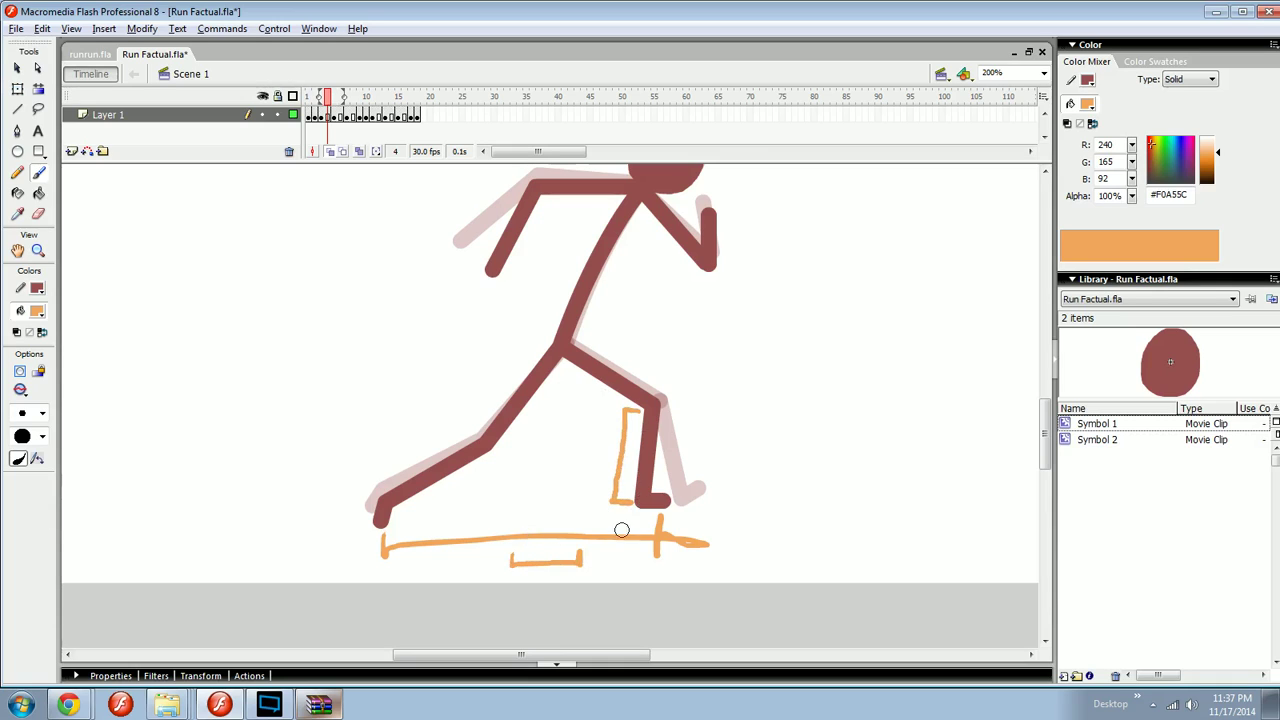
{"action": "mouse_move", "coordinate": [578, 565]}
{"action": "left_mouse_down"}
{"action": "mouse_move", "coordinate": [655, 571]}
{"action": "mouse_move", "coordinate": [458, 578]}
{"action": "left_mouse_up"}
{"action": "key", "text": "v"}
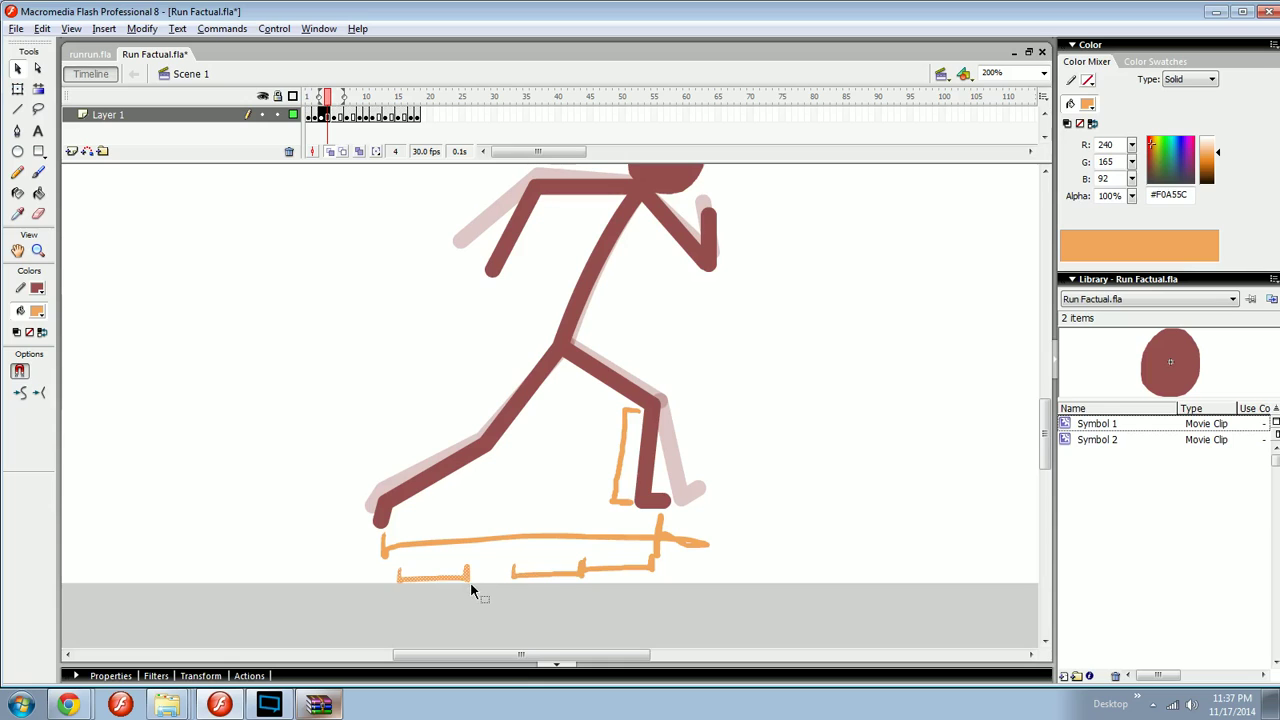
{"action": "left_click", "coordinate": [483, 584]}
- Rotate the shin bracket roughly horizontal and lay three of them in a row under the stride line in frame 4
{"action": "key", "text": "q"}
{"action": "left_click", "coordinate": [627, 490]}
{"action": "mouse_move", "coordinate": [650, 503]}
{"action": "left_mouse_down"}
{"action": "mouse_move", "coordinate": [610, 507]}
{"action": "mouse_move", "coordinate": [578, 481]}
{"action": "left_mouse_up"}
{"action": "key", "text": "v"}
{"action": "mouse_move", "coordinate": [662, 472]}
{"action": "left_mouse_down"}
{"action": "mouse_move", "coordinate": [637, 567]}
{"action": "mouse_move", "coordinate": [431, 572]}
{"action": "left_mouse_up"}
{"action": "key", "text": "period"}
{"action": "key", "text": "period"}
{"action": "key", "text": "period"}
{"action": "key", "text": "comma"}
{"action": "key", "text": "comma"}
{"action": "key", "text": "comma"}
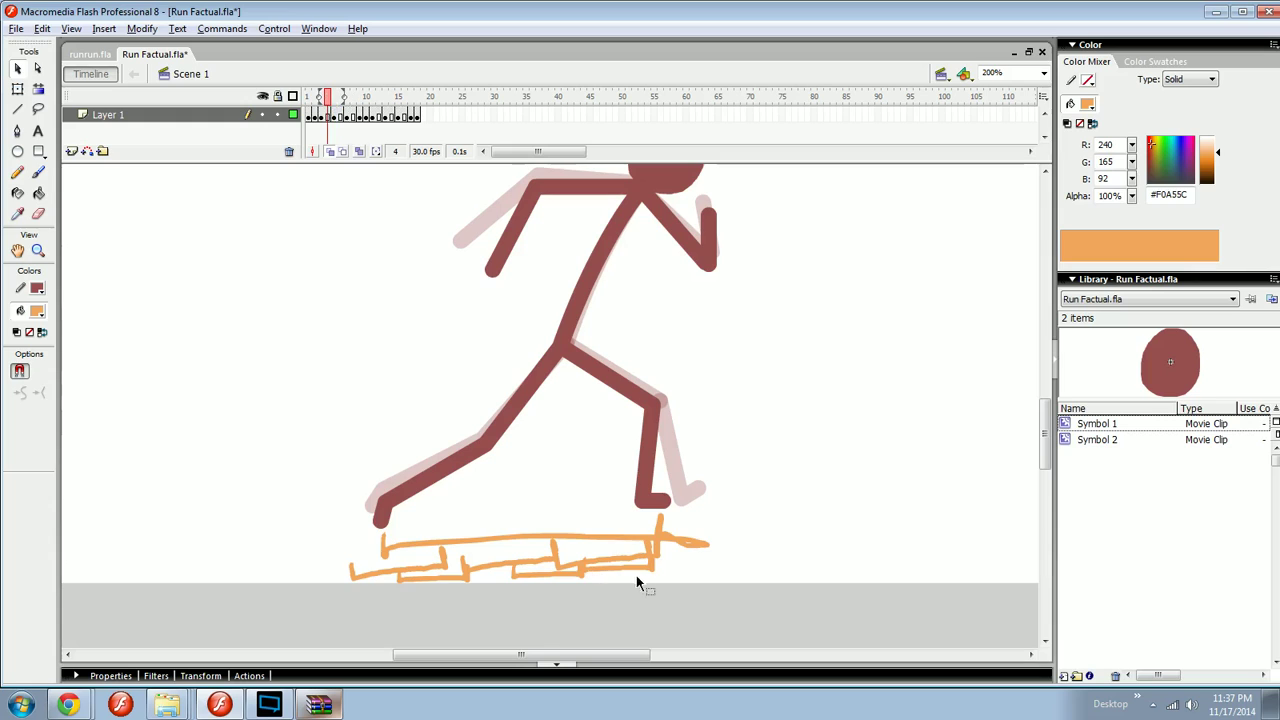
- Clear the orange measuring marks from frame 4, and try circling both feet in orange
{"action": "double_click", "coordinate": [655, 563]}
{"action": "key", "text": "Delete"}
{"action": "key", "text": "b"}
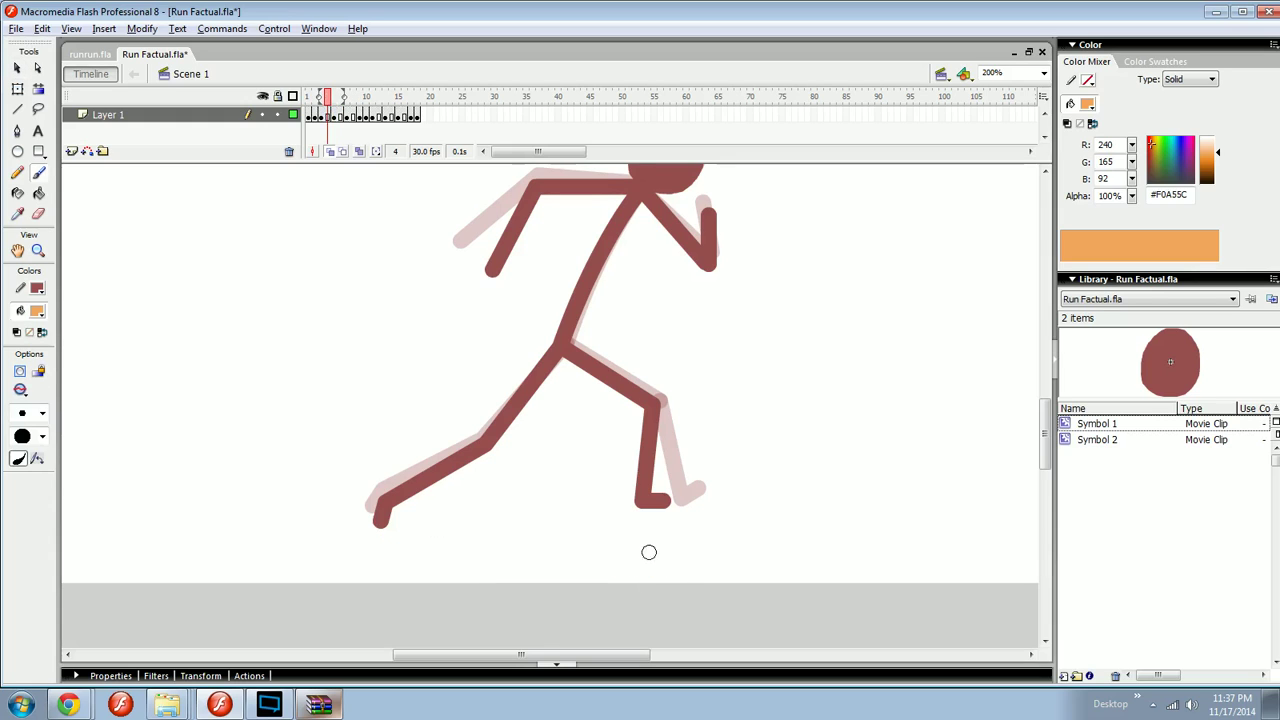
{"action": "scroll", "coordinate": [649, 552], "scroll_direction": "down", "scroll_amount": 1}
{"action": "left_click_drag", "start_coordinate": [419, 510], "coordinate": [436, 476]}
{"action": "left_click_drag", "start_coordinate": [646, 516], "coordinate": [658, 513]}
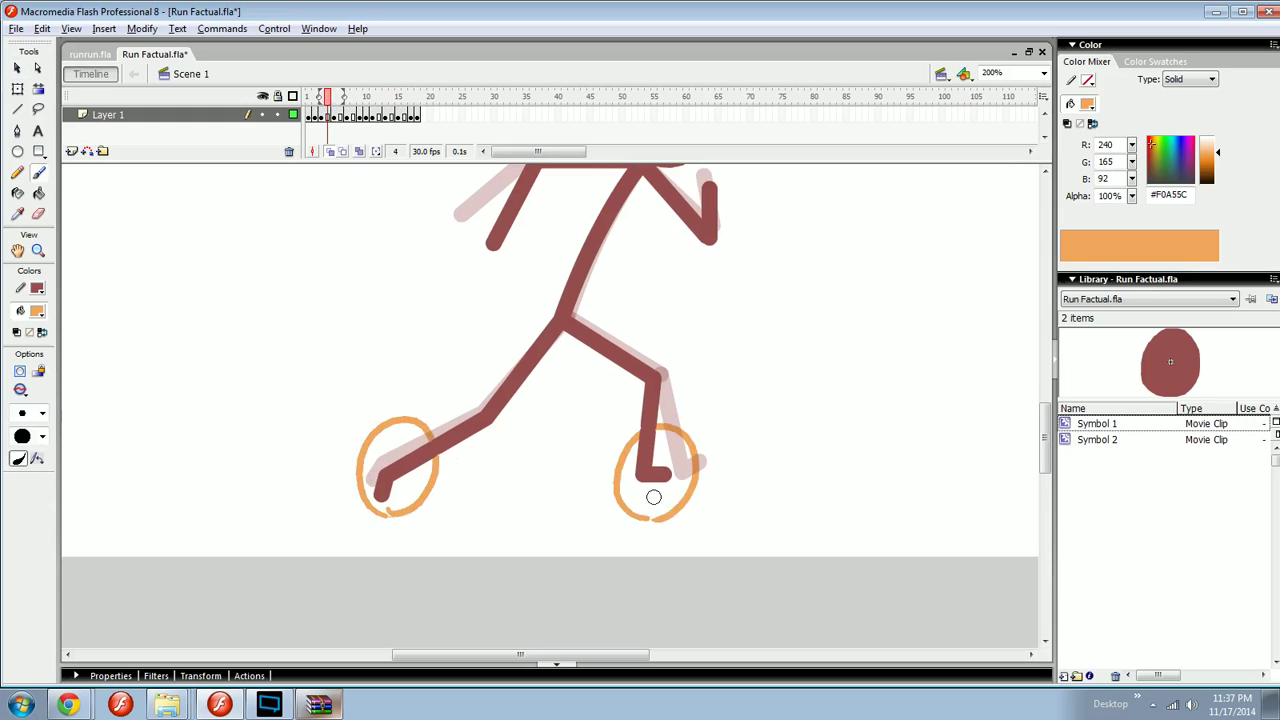
{"action": "key", "text": "ctrl+z"}
{"action": "key", "text": "ctrl+z"}
- Step forward from frame 4 to frame 18 to examine the leg and arm poses across the stride
{"action": "key", "text": "v"}
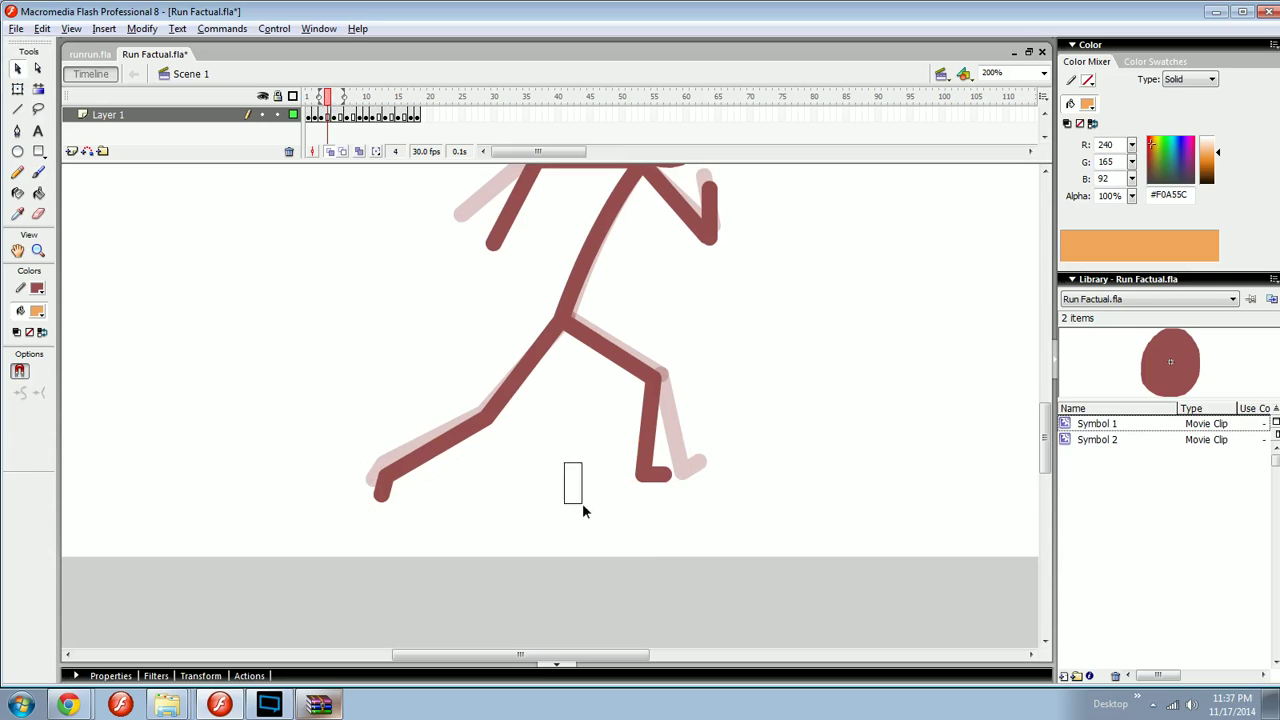
{"action": "key", "text": "period"}
{"action": "key", "text": "period"}
{"action": "key", "text": "period"}
{"action": "key", "text": "period"}
{"action": "key", "text": "period"}
{"action": "key", "text": "period"}
{"action": "key", "text": "period"}
{"action": "key", "text": "period"}
{"action": "key", "text": "period"}
{"action": "key", "text": "period"}
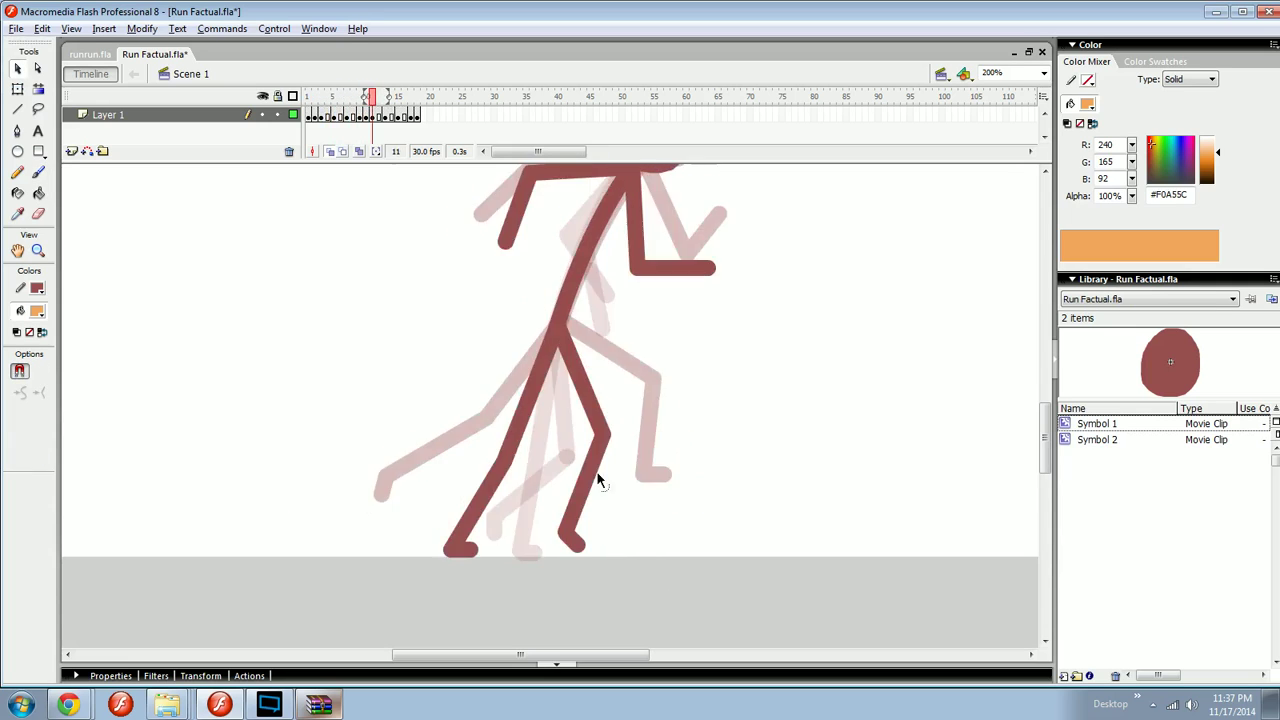
{"action": "left_click_drag", "start_coordinate": [659, 373], "coordinate": [610, 564]}
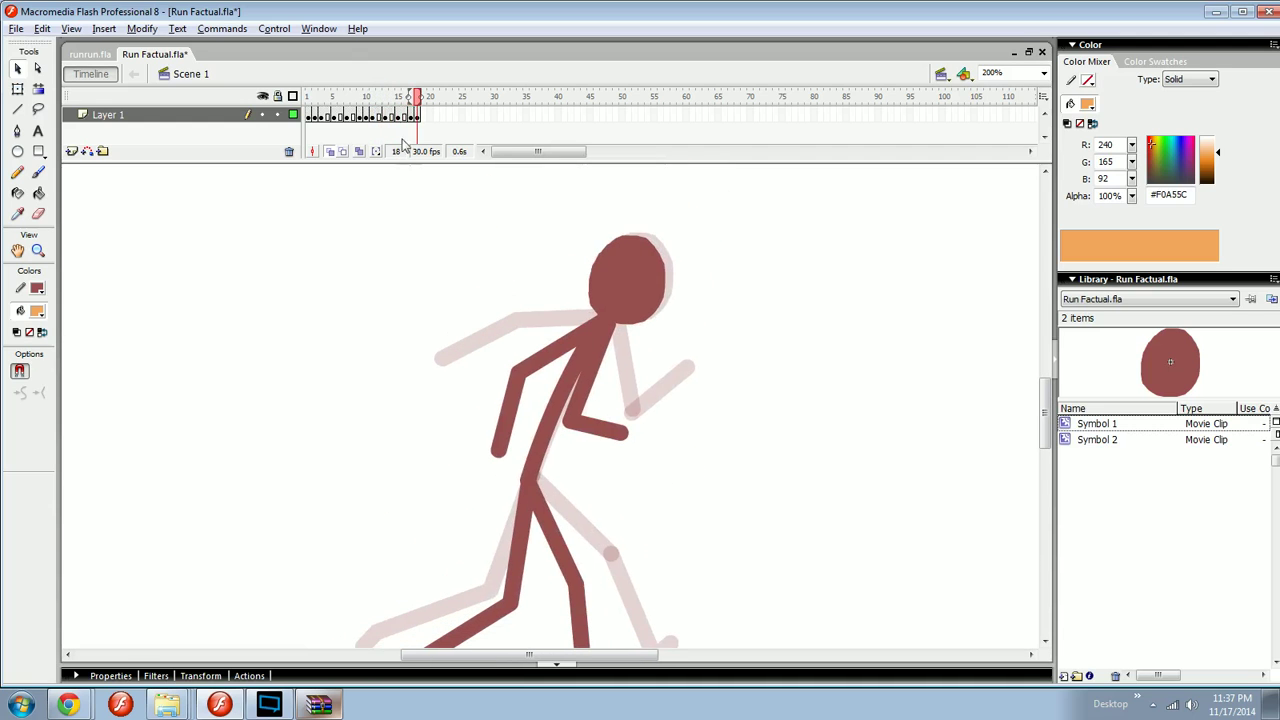
- Try removing frames 10 to 18, and preview the remaining half cycle as a test movie
{"action": "left_click", "coordinate": [366, 115]}
{"action": "left_click_drag", "start_coordinate": [366, 115], "coordinate": [420, 118]}
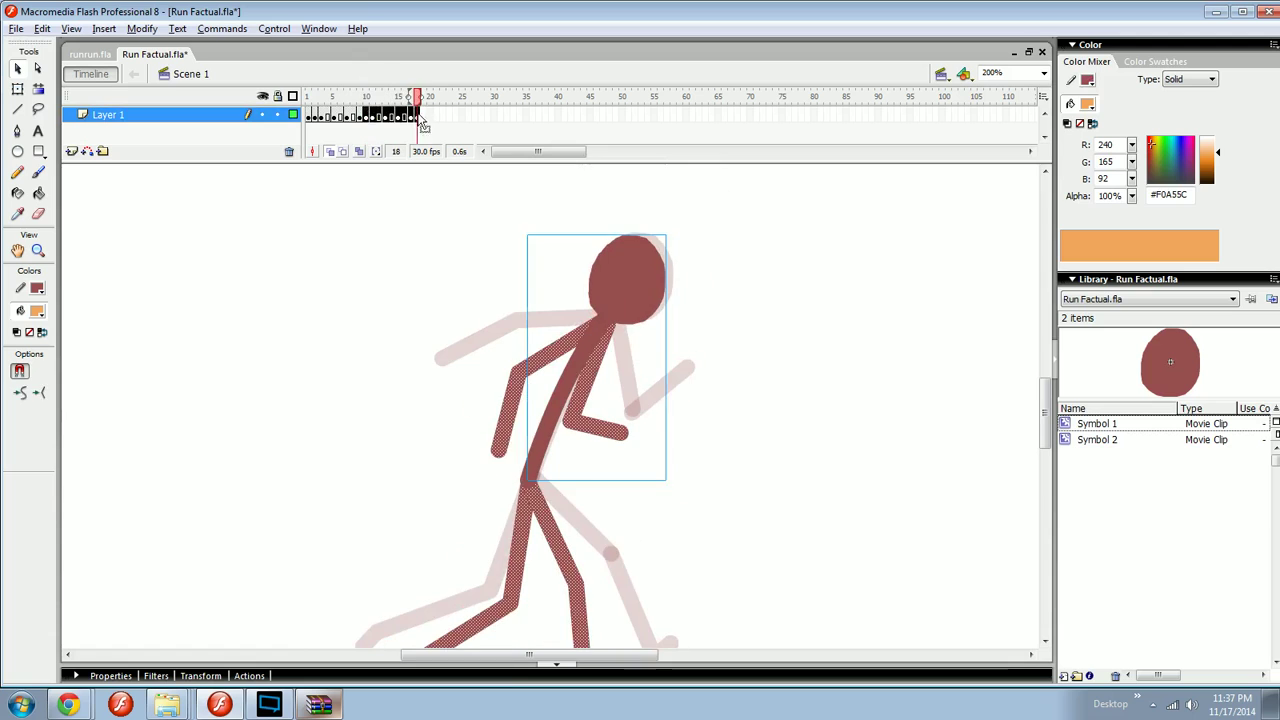
{"action": "key", "text": "shift+F5"}
{"action": "left_click", "coordinate": [825, 386]}
{"action": "key", "text": "ctrl+Return"}
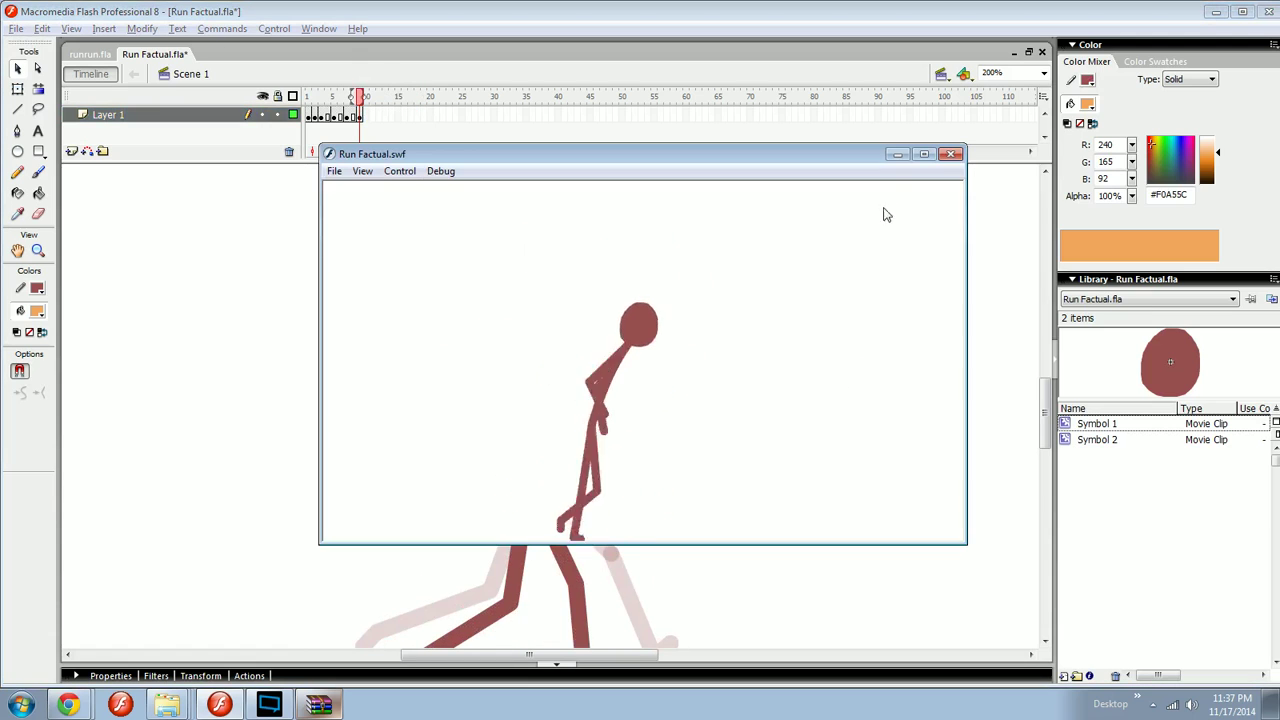
{"action": "left_click", "coordinate": [948, 156]}
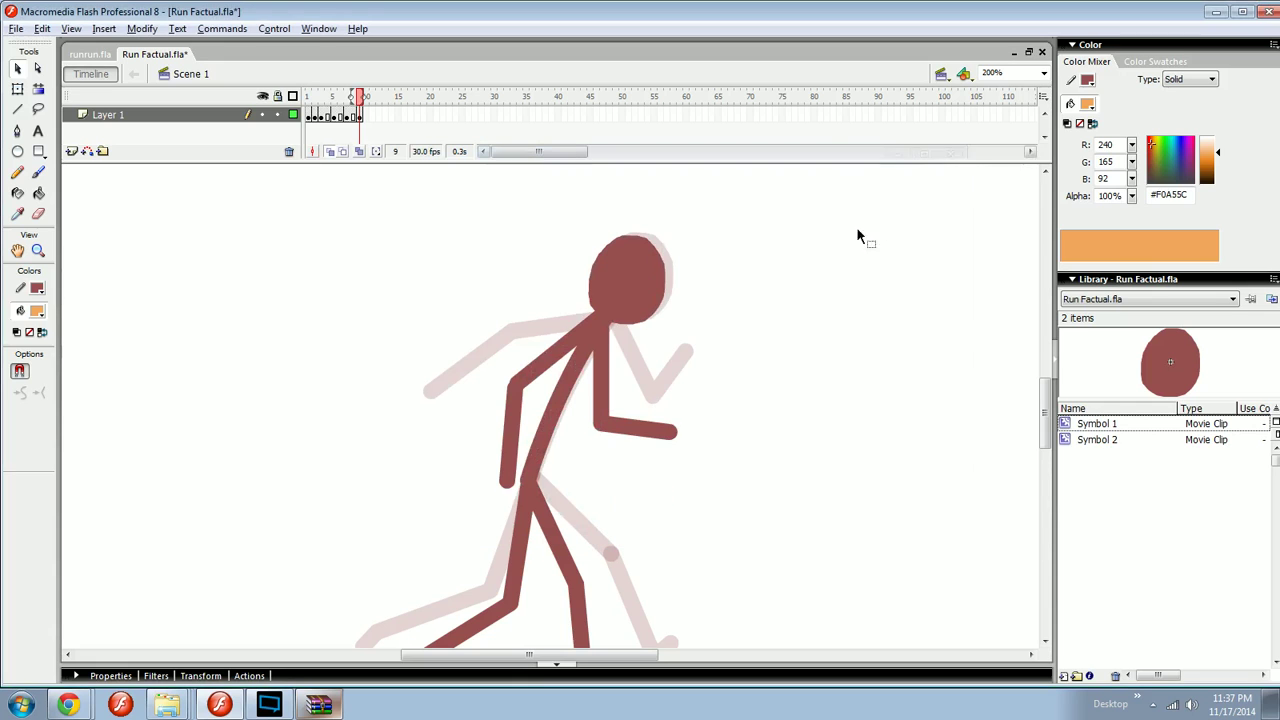
{"action": "key", "text": "ctrl+a"}
- Preview the full 18-frame run cycle as a test movie and examine the figure up close
{"action": "key", "text": "ctrl+Return"}
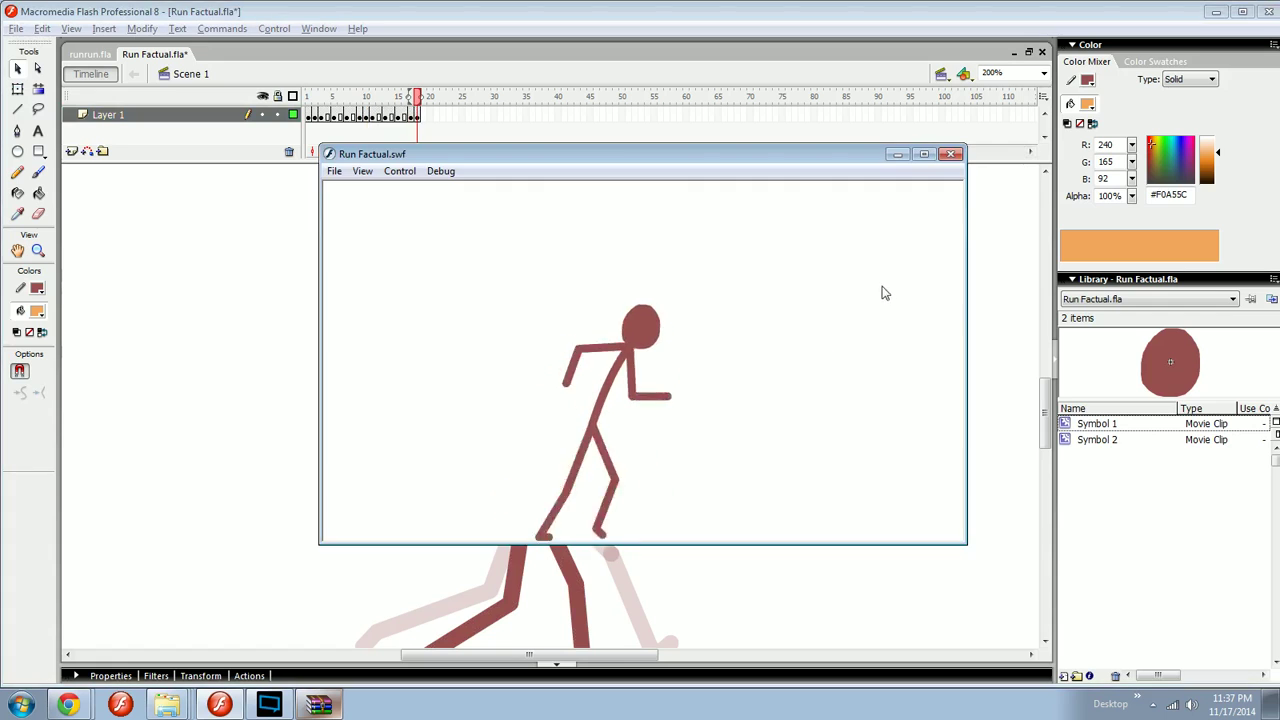
{"action": "right_click", "coordinate": [667, 366]}
{"action": "left_click", "coordinate": [685, 374]}
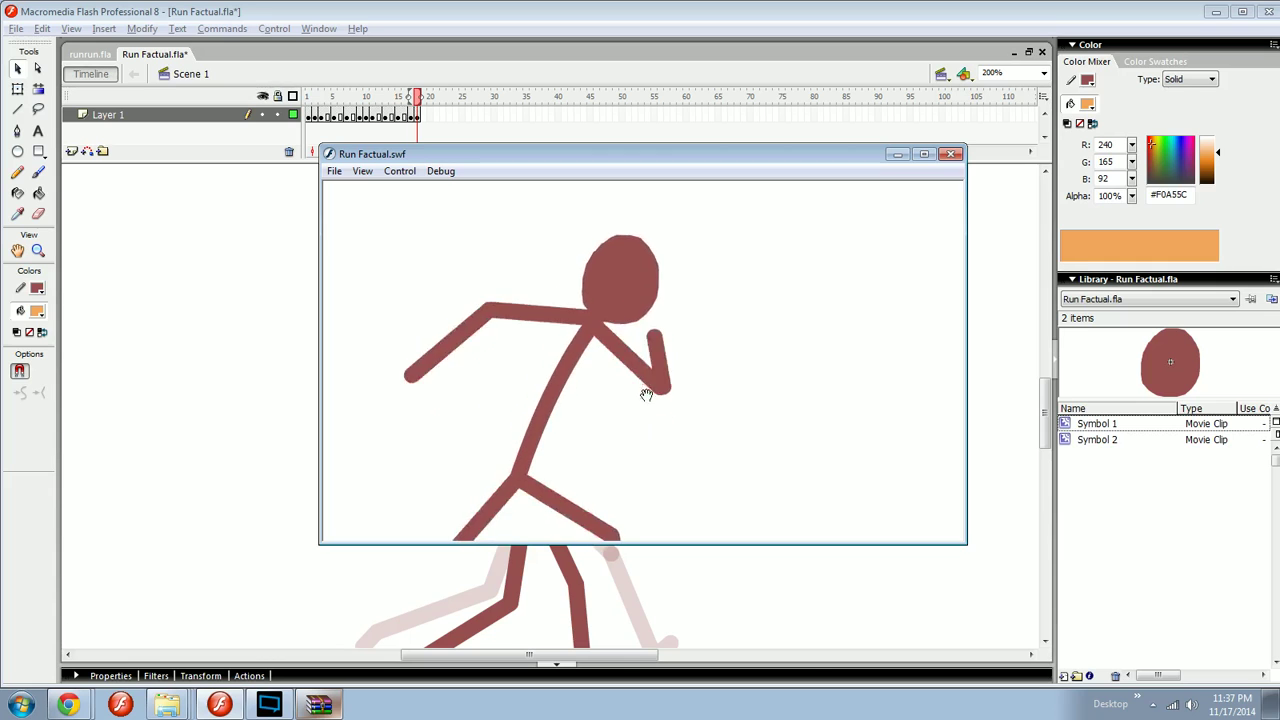
{"action": "right_click", "coordinate": [664, 386]}
{"action": "left_click", "coordinate": [688, 434]}
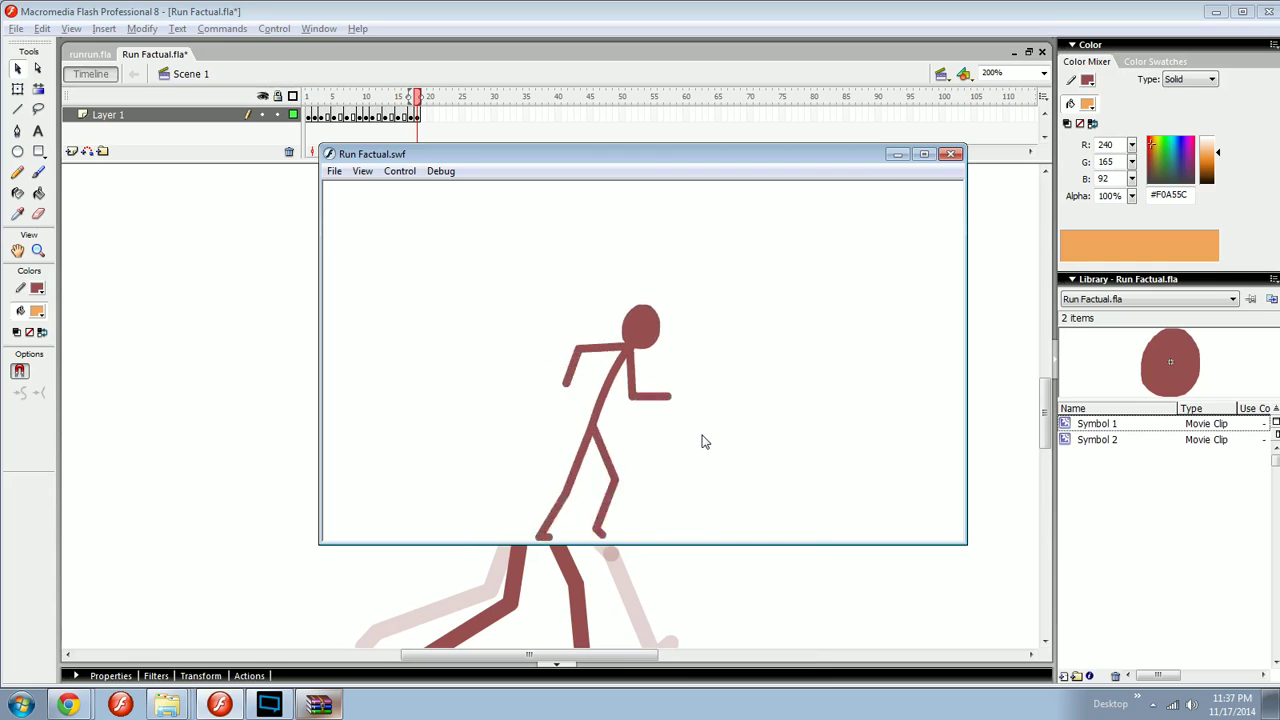
{"action": "left_click", "coordinate": [951, 155]}
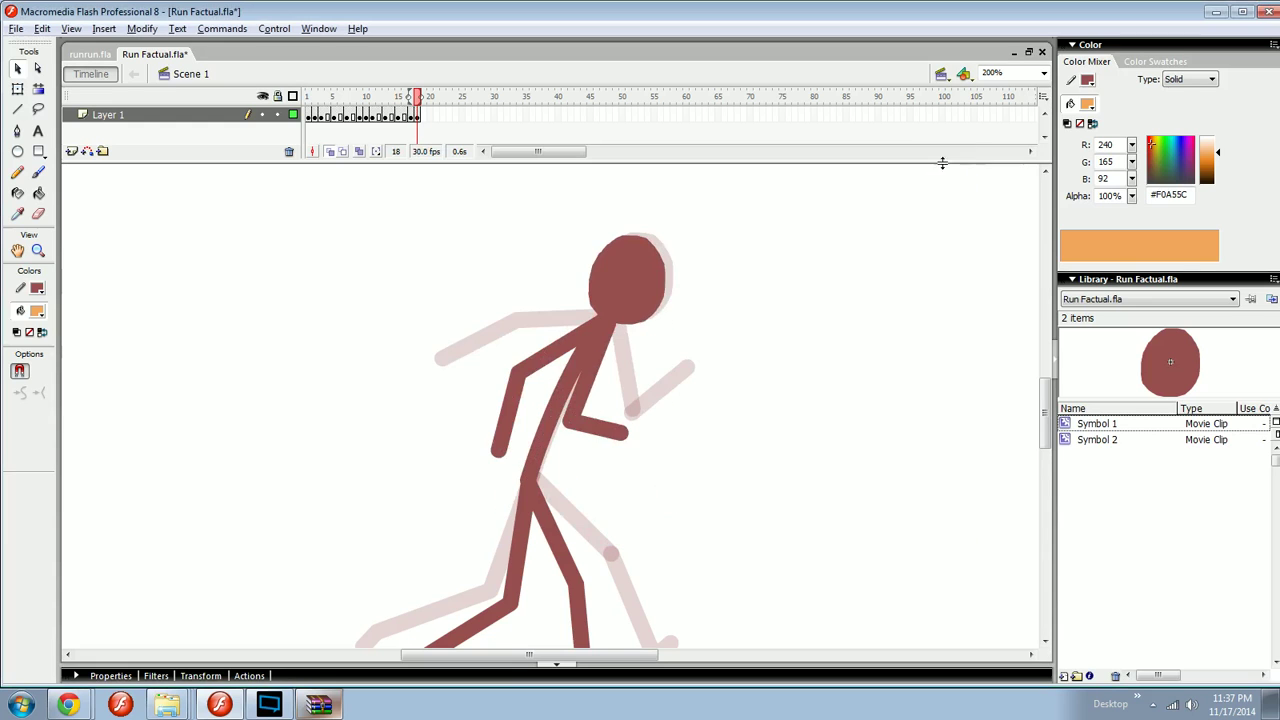
- Play the cycle in the timeline, and try sketching an extra trailing-leg position in orange over frame 9
{"action": "key", "text": "ctrl+1"}
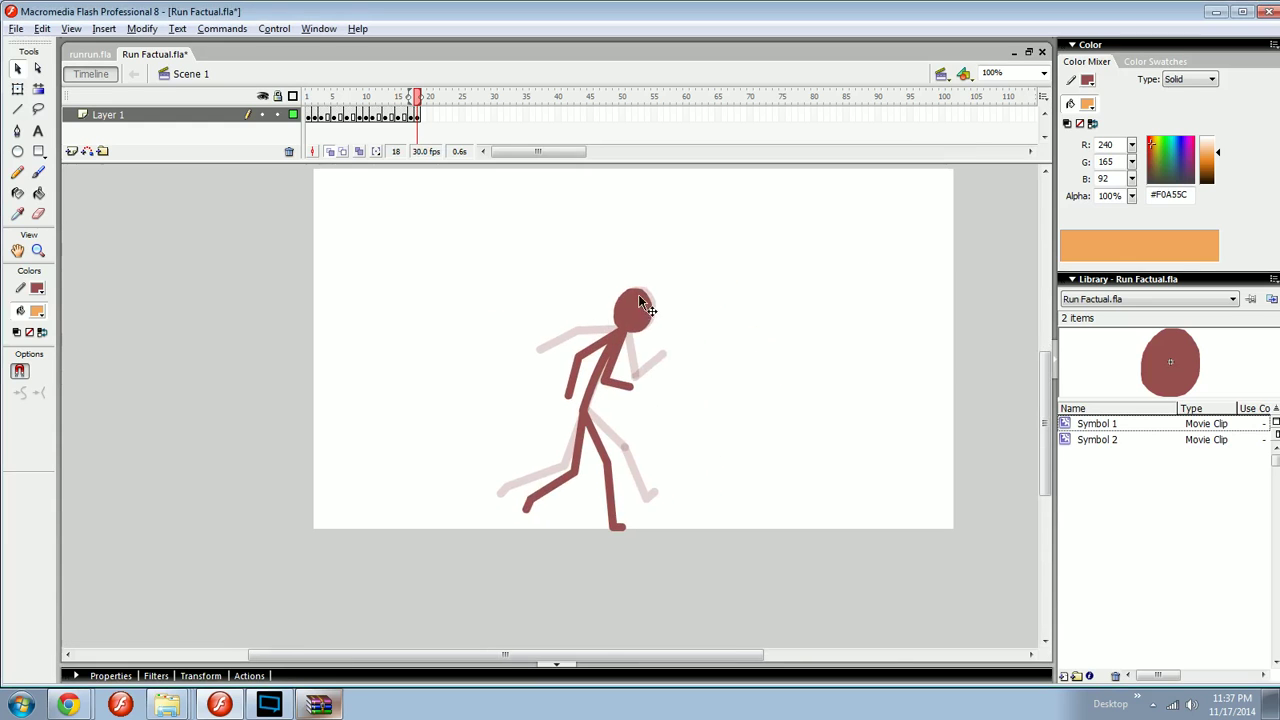
{"action": "key", "text": "Return"}
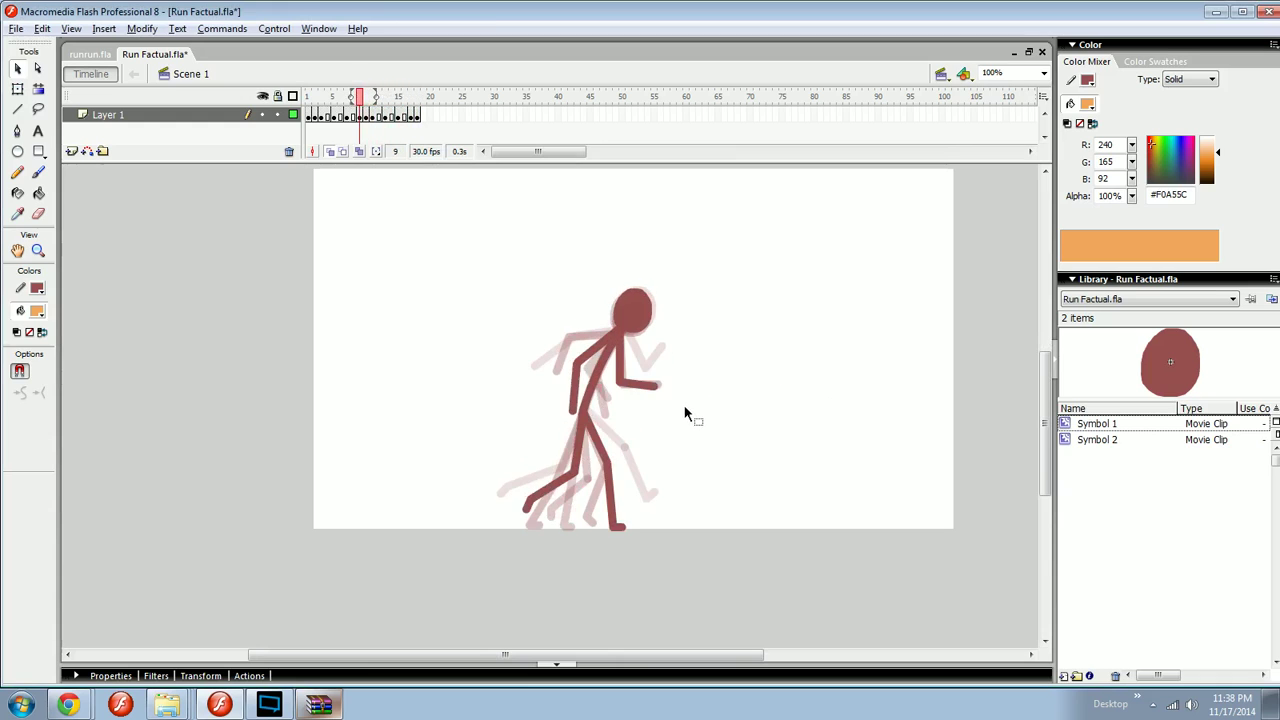
{"action": "key", "text": "ctrl+="}
{"action": "key", "text": "b"}
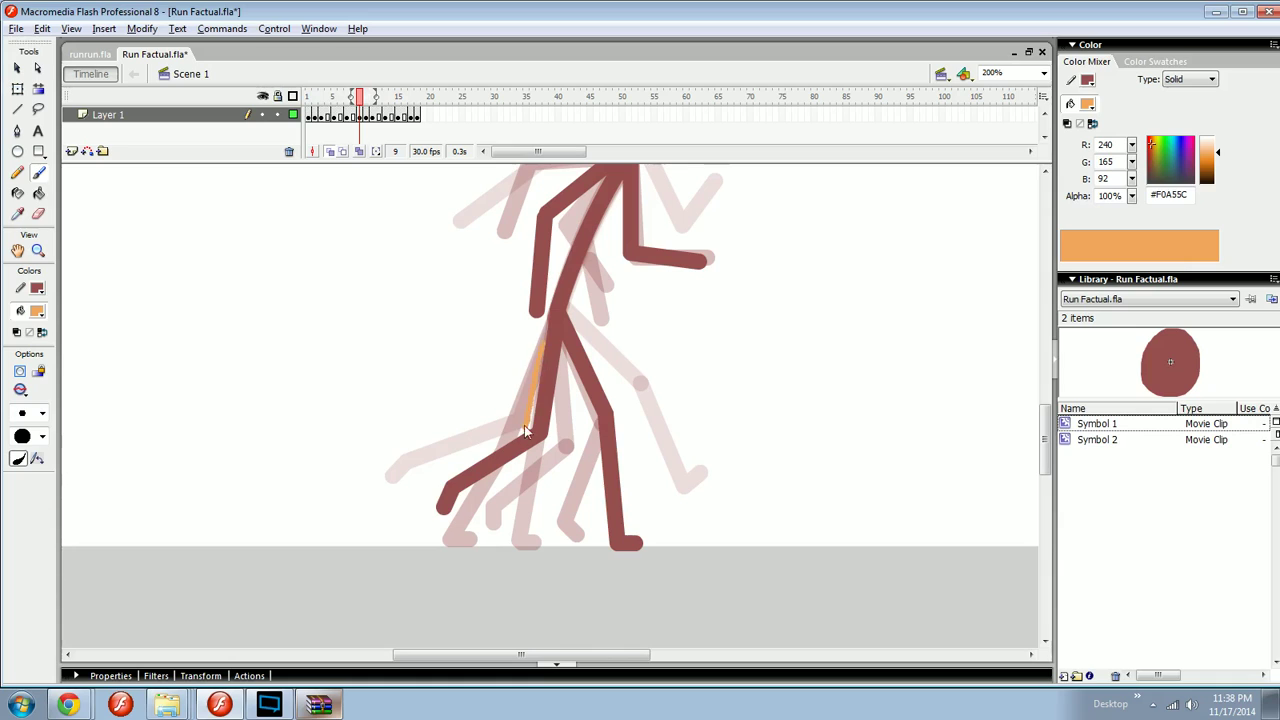
{"action": "key", "text": "ctrl+z"}
{"action": "mouse_move", "coordinate": [527, 330]}
{"action": "left_mouse_down"}
{"action": "mouse_move", "coordinate": [517, 424]}
{"action": "mouse_move", "coordinate": [434, 483]}
{"action": "left_mouse_up"}
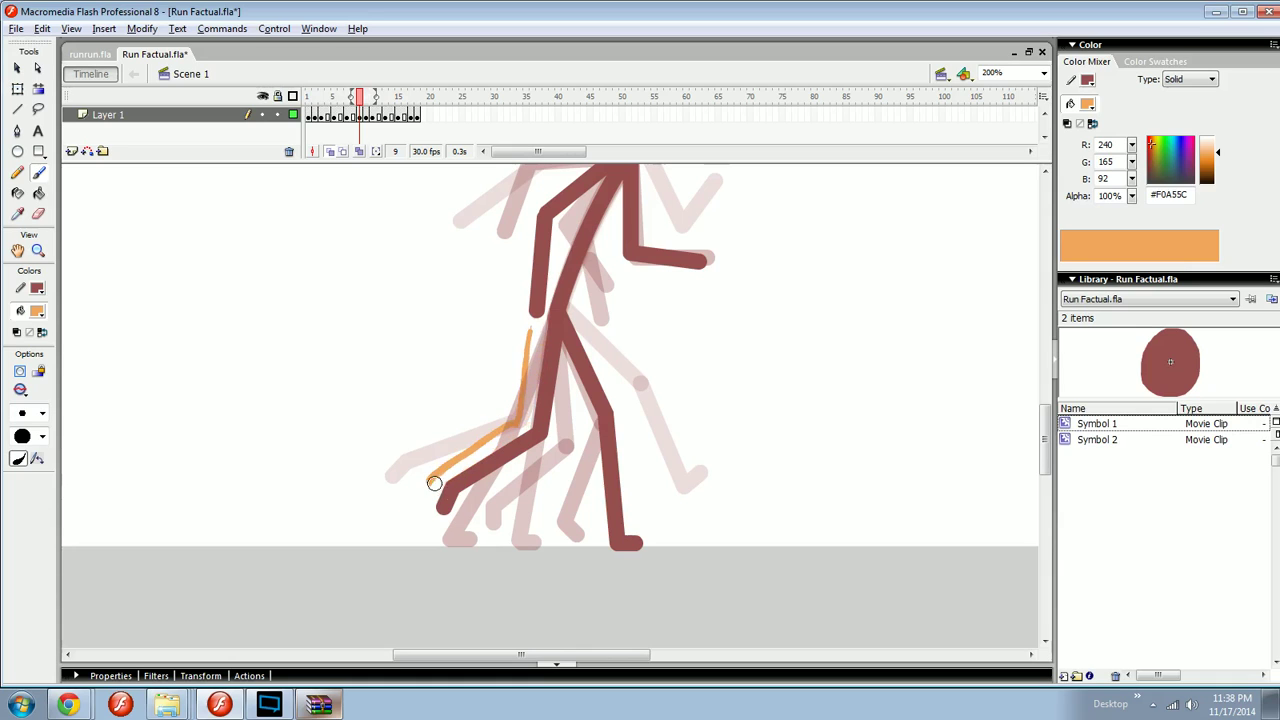
{"action": "key", "text": "ctrl+z"}
- Turn off onion skinning, and step back from frame 18 to frame 7 to examine the leg poses
{"action": "left_click", "coordinate": [331, 152]}
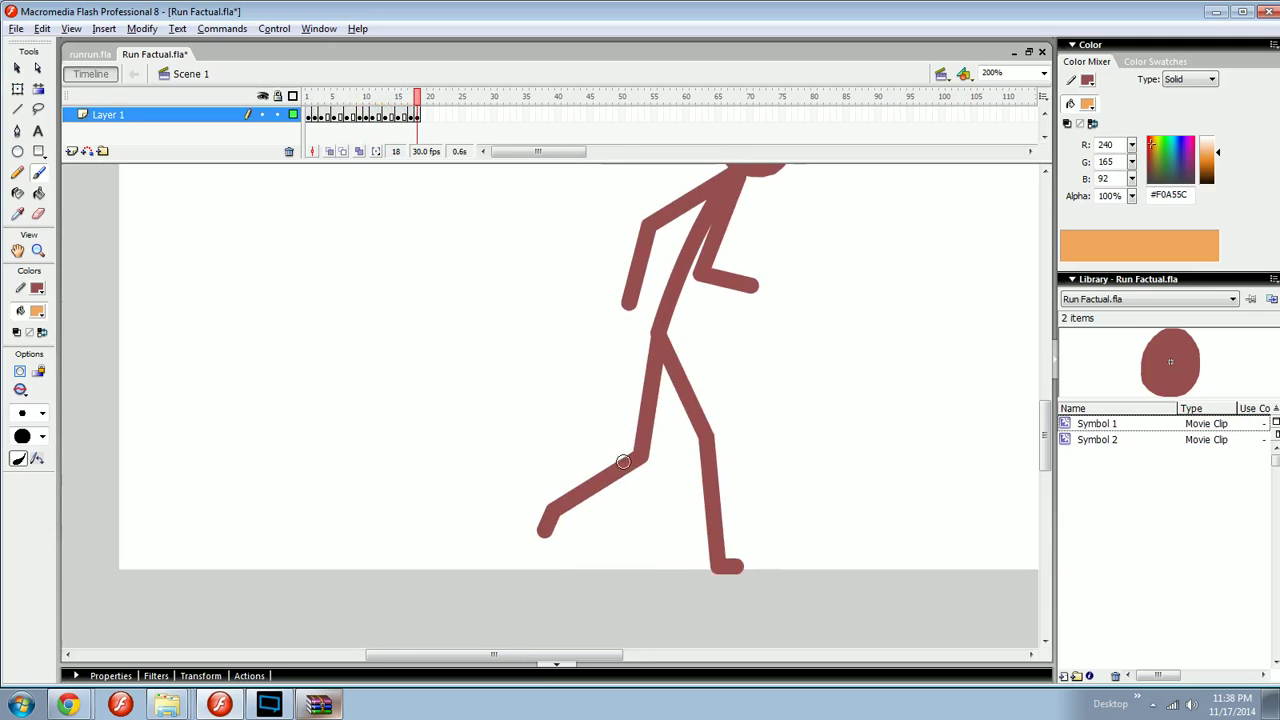
{"action": "key", "text": "space"}
{"action": "left_click_drag", "start_coordinate": [688, 484], "coordinate": [546, 494]}
{"action": "key", "text": "comma"}
{"action": "key", "text": "comma"}
{"action": "key", "text": "comma"}
{"action": "key", "text": "comma"}
{"action": "key", "text": "comma"}
{"action": "key", "text": "comma"}
{"action": "key", "text": "comma"}
{"action": "key", "text": "comma"}
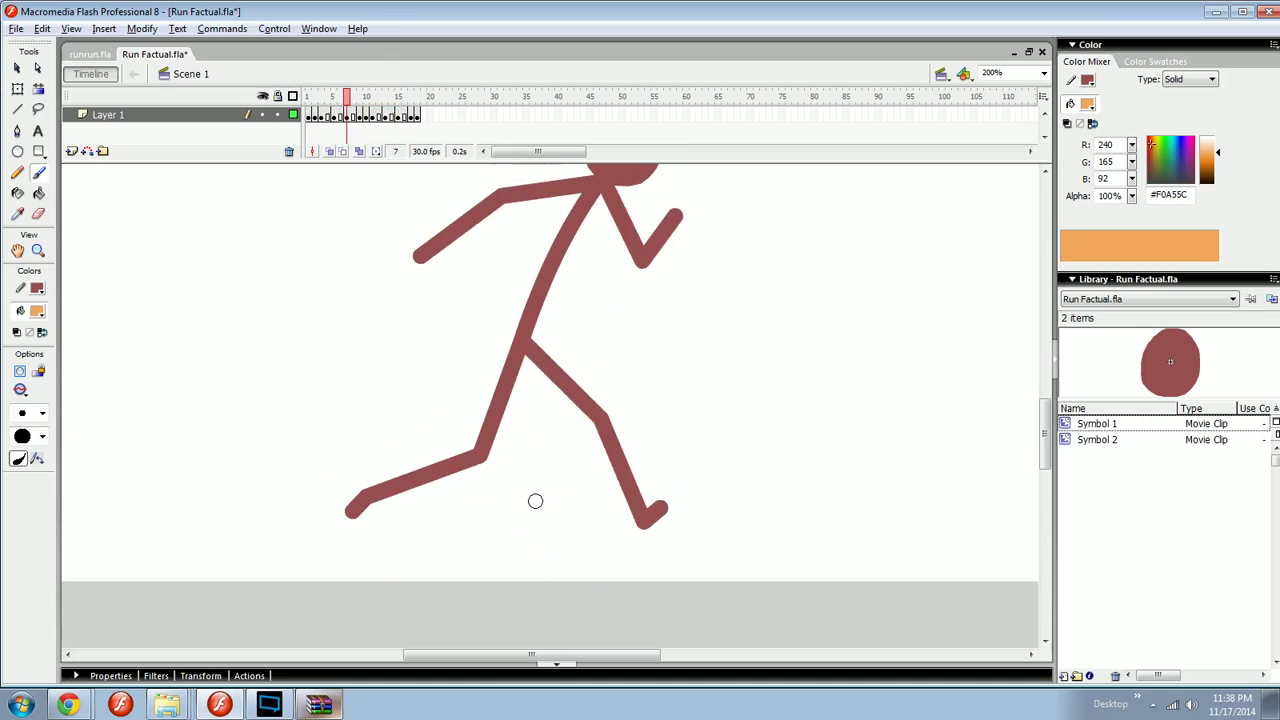
- Try sketching a straighter trailing leg with a foot path and circling the thigh in orange over frame 9
{"action": "left_click_drag", "start_coordinate": [462, 506], "coordinate": [559, 499]}
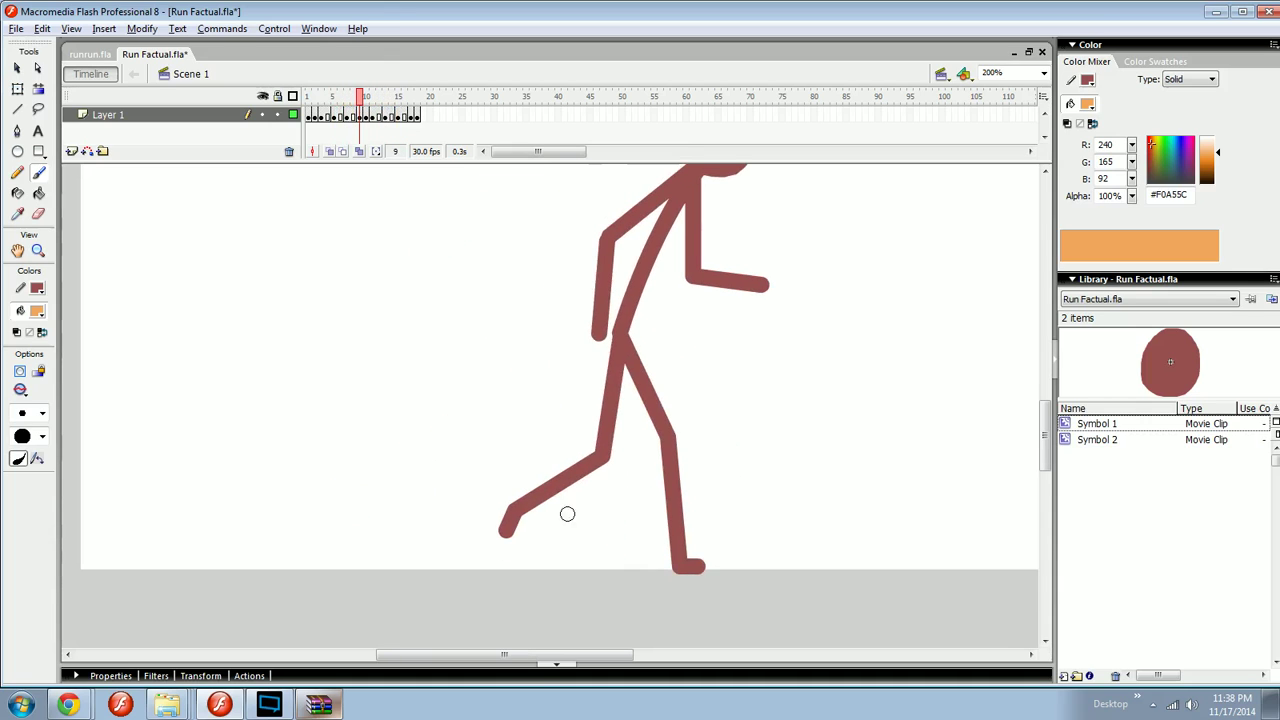
{"action": "left_click_drag", "start_coordinate": [625, 368], "coordinate": [603, 552]}
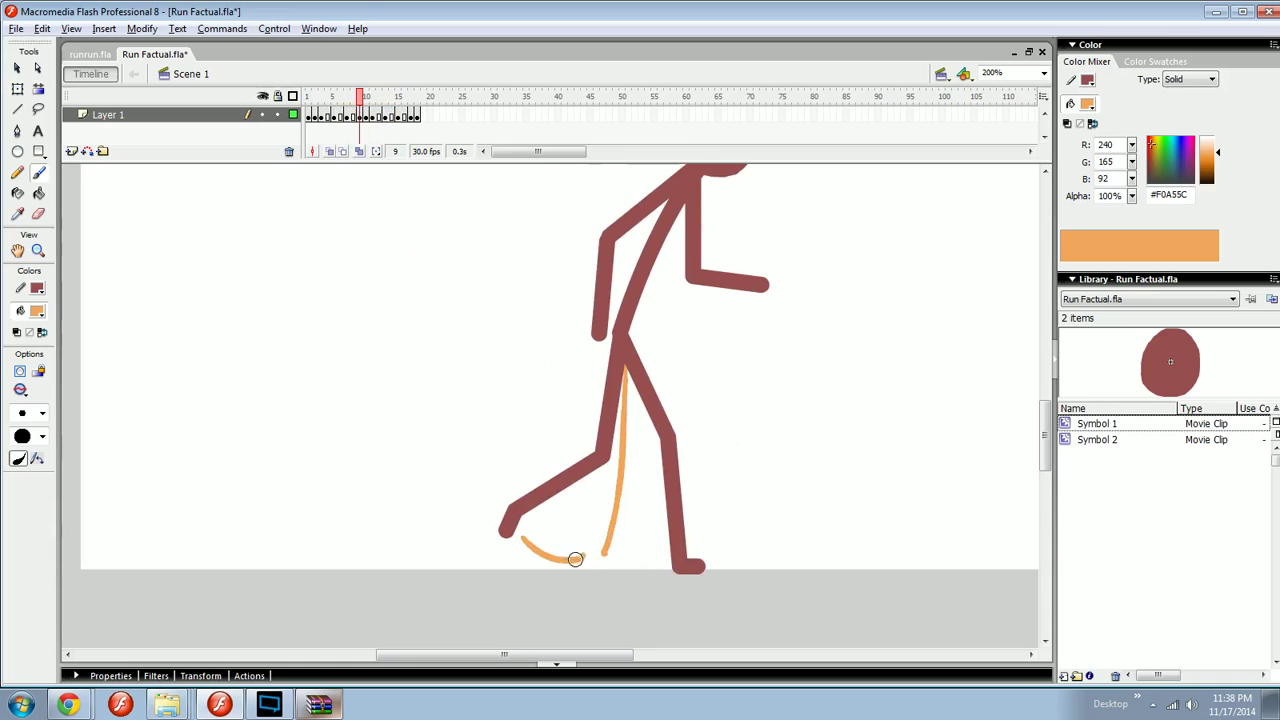
{"action": "key", "text": "ctrl+z"}
{"action": "left_click_drag", "start_coordinate": [604, 466], "coordinate": [631, 459]}
{"action": "key", "text": "ctrl+z"}
{"action": "mouse_move", "coordinate": [616, 349]}
{"action": "left_mouse_down"}
{"action": "mouse_move", "coordinate": [590, 459]}
{"action": "mouse_move", "coordinate": [618, 354]}
{"action": "mouse_move", "coordinate": [600, 482]}
{"action": "mouse_move", "coordinate": [613, 343]}
{"action": "left_mouse_up"}
{"action": "key", "text": "ctrl+z"}
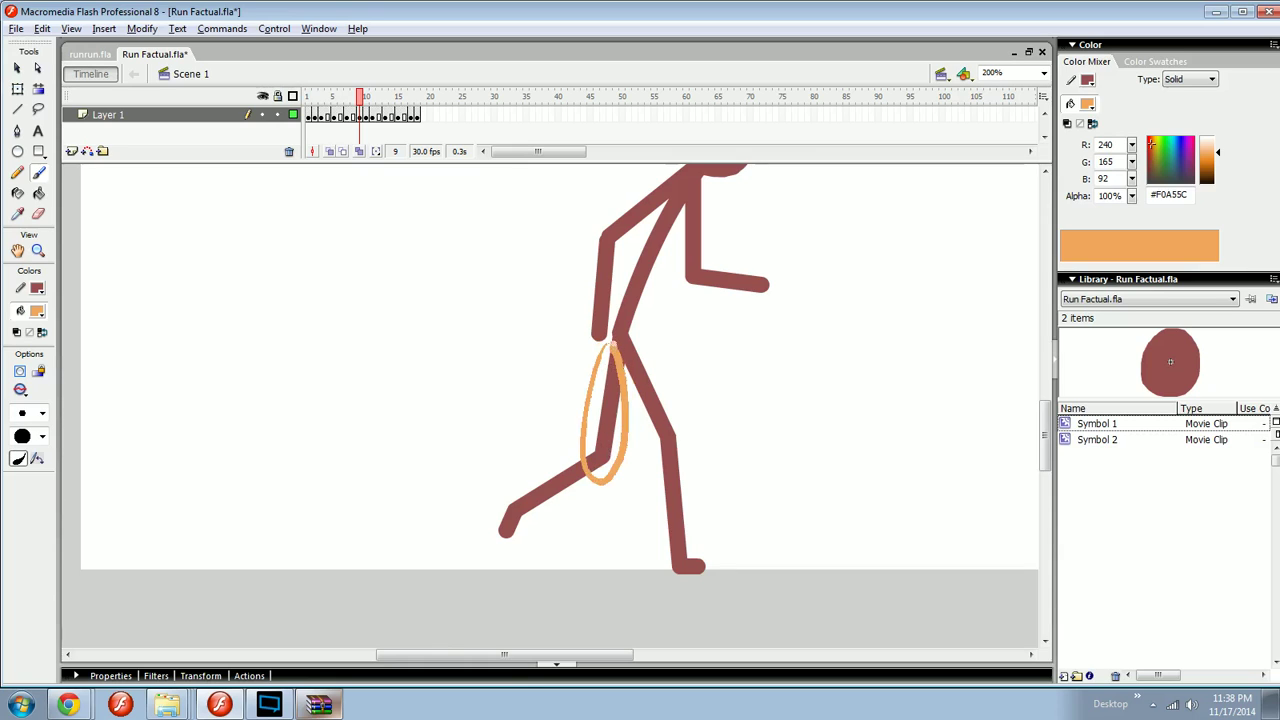
- Try circling the trailing foot in orange and marking its path along the ground on frame 9, and undo the marks
{"action": "mouse_move", "coordinate": [522, 531]}
{"action": "left_mouse_down"}
{"action": "mouse_move", "coordinate": [482, 532]}
{"action": "mouse_move", "coordinate": [521, 522]}
{"action": "left_mouse_up"}
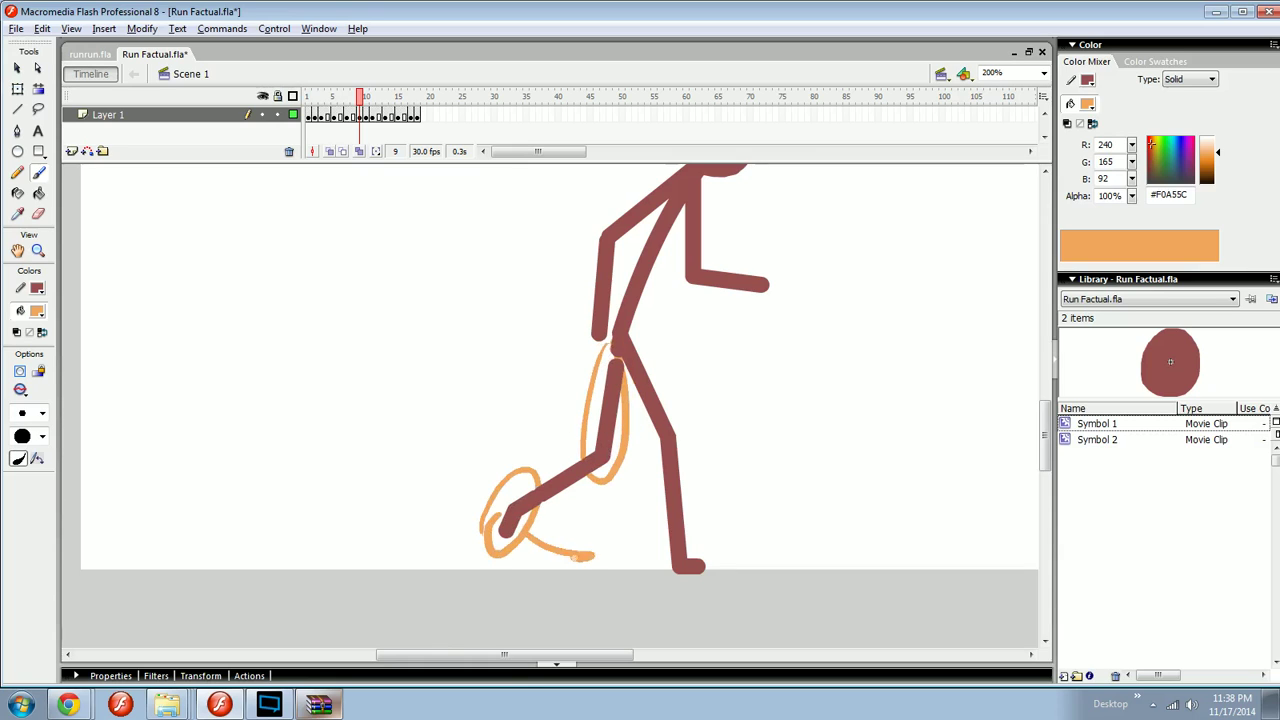
{"action": "key", "text": "ctrl+z"}
{"action": "key", "text": "ctrl+z"}
{"action": "key", "text": "ctrl+z"}
{"action": "left_click_drag", "start_coordinate": [597, 387], "coordinate": [606, 353]}
{"action": "key", "text": "ctrl+z"}
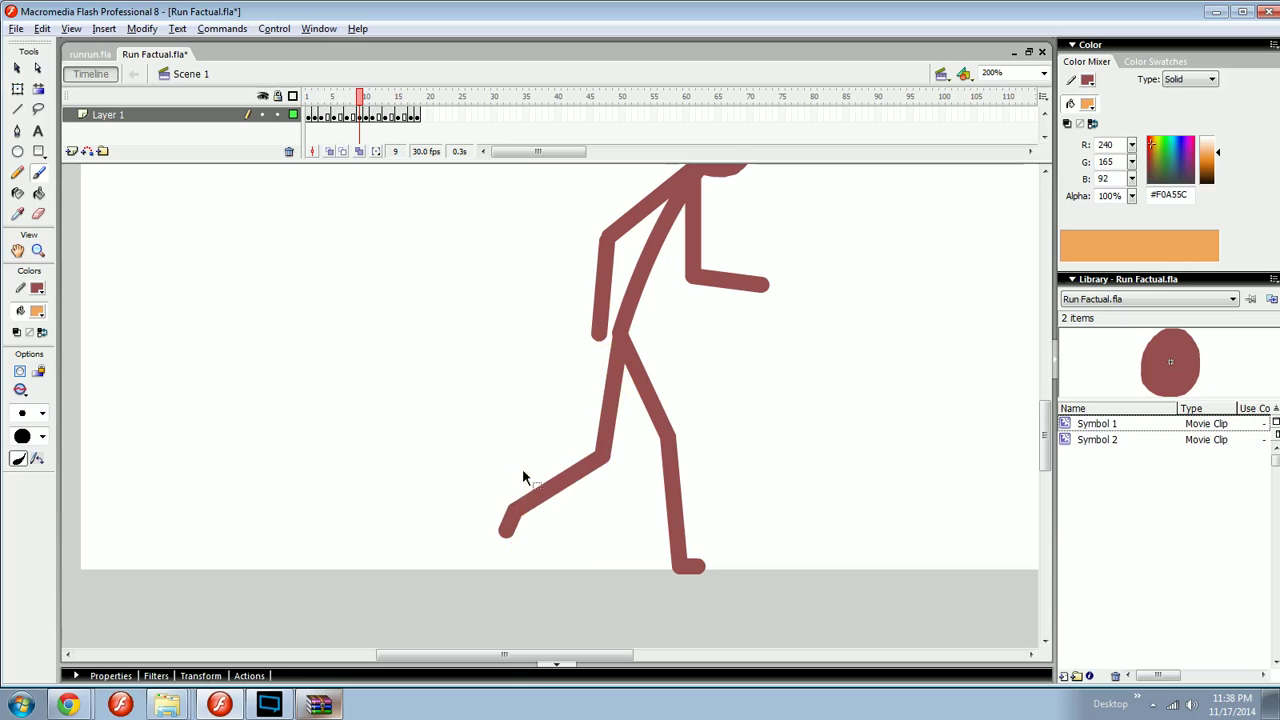
- Try tracing the trailing leg's knee angle in orange on frame 9, labelled 150, and undo the sketch
{"action": "left_click_drag", "start_coordinate": [504, 500], "coordinate": [588, 447]}
{"action": "key", "text": "ctrl+minus"}
{"action": "key", "text": "ctrl+equal"}
{"action": "left_click_drag", "start_coordinate": [770, 489], "coordinate": [685, 489]}
{"action": "left_click_drag", "start_coordinate": [505, 460], "coordinate": [555, 474]}
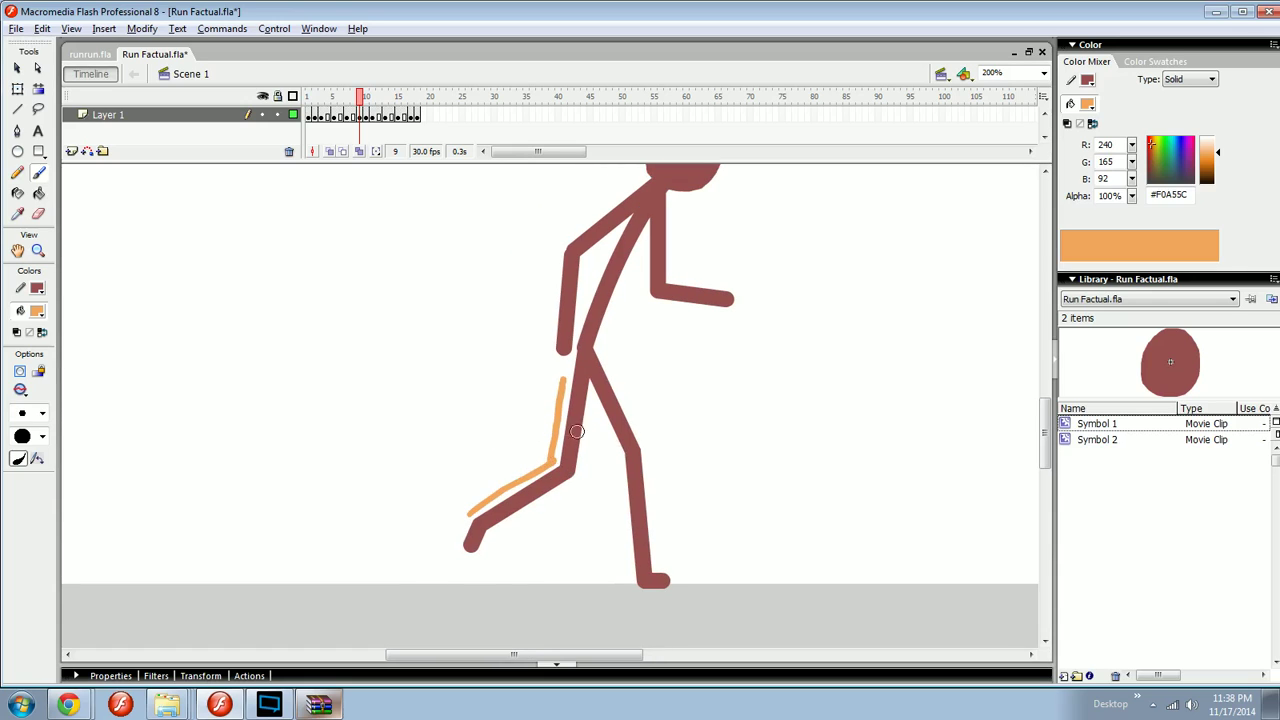
{"action": "left_click_drag", "start_coordinate": [594, 402], "coordinate": [558, 544]}
{"action": "key", "text": "ctrl+z"}
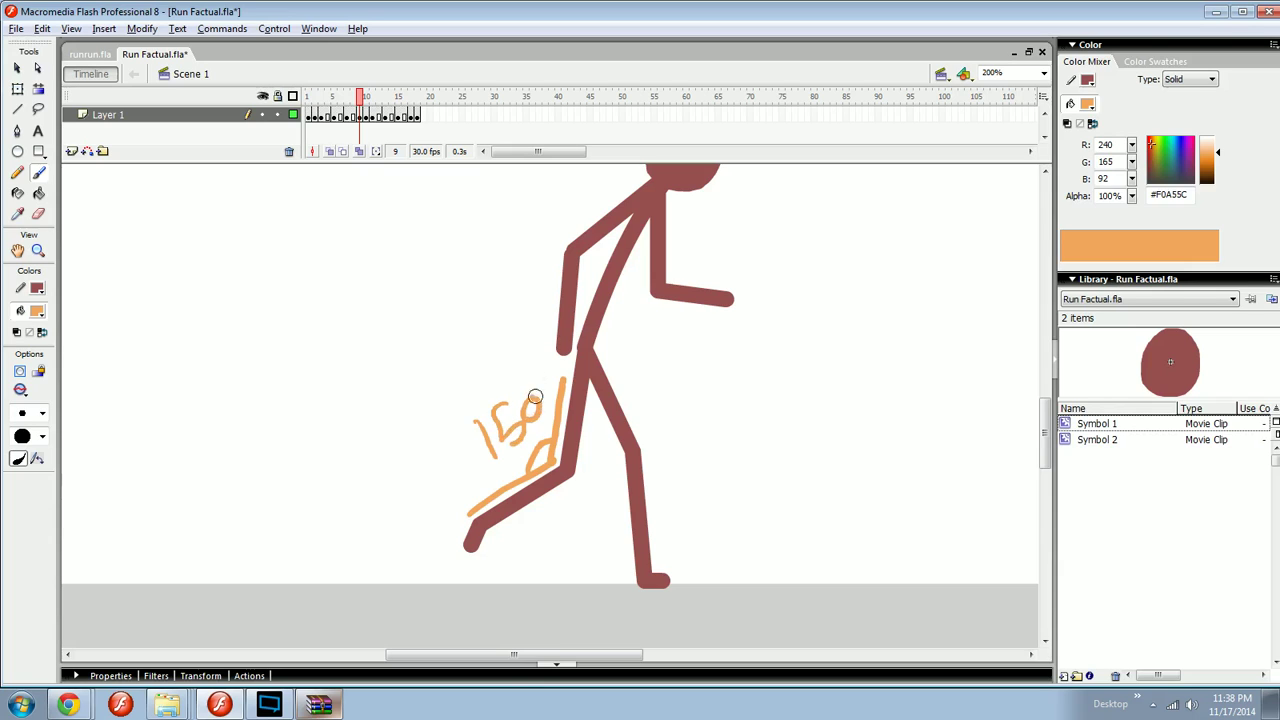
{"action": "key", "text": "ctrl+z"}
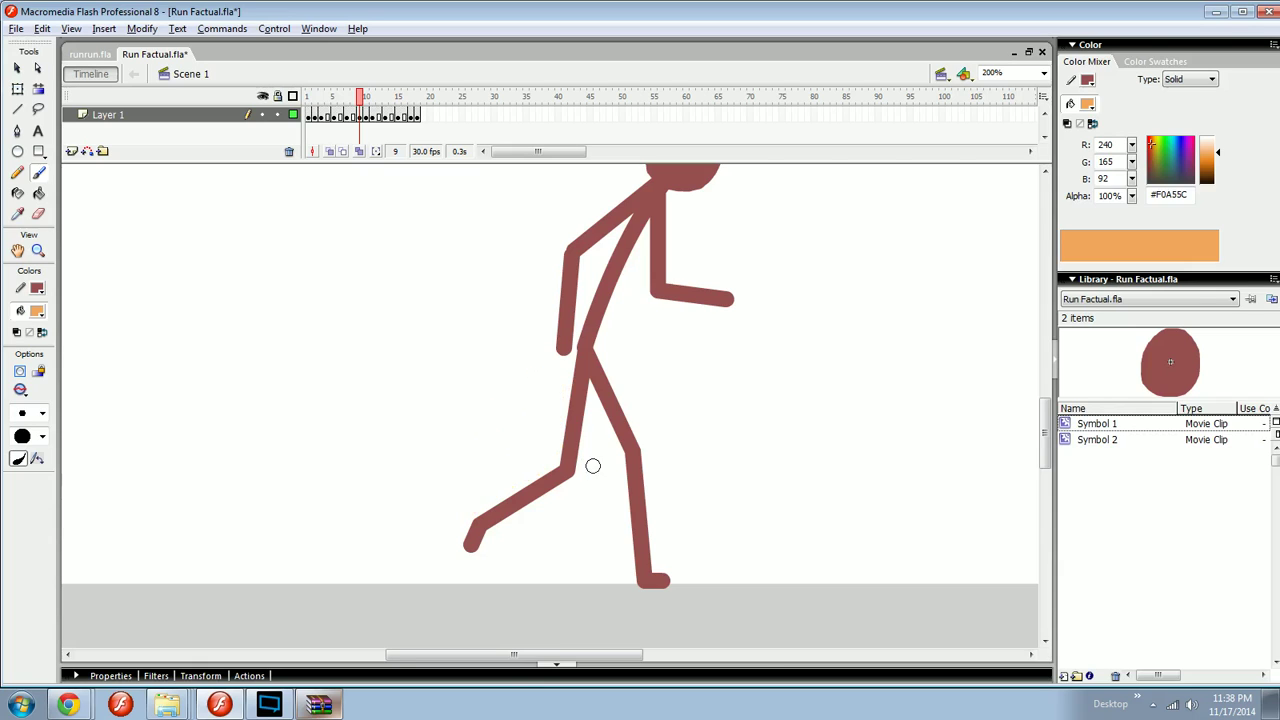
- Undo the remaining sketch on frame 9, and step back to frame 5 to examine the figure's extended pose
{"action": "key", "text": "ctrl+minus"}
{"action": "mouse_move", "coordinate": [586, 438]}
{"action": "left_mouse_down"}
{"action": "mouse_move", "coordinate": [592, 487]}
{"action": "mouse_move", "coordinate": [550, 535]}
{"action": "left_mouse_up"}
{"action": "key", "text": "ctrl+equal"}
{"action": "mouse_move", "coordinate": [584, 408]}
{"action": "left_mouse_down"}
{"action": "mouse_move", "coordinate": [606, 458]}
{"action": "mouse_move", "coordinate": [644, 460]}
{"action": "left_mouse_up"}
{"action": "key", "text": "ctrl+z"}
{"action": "key", "text": "comma"}
{"action": "key", "text": "comma"}
{"action": "key", "text": "comma"}
{"action": "key", "text": "comma"}
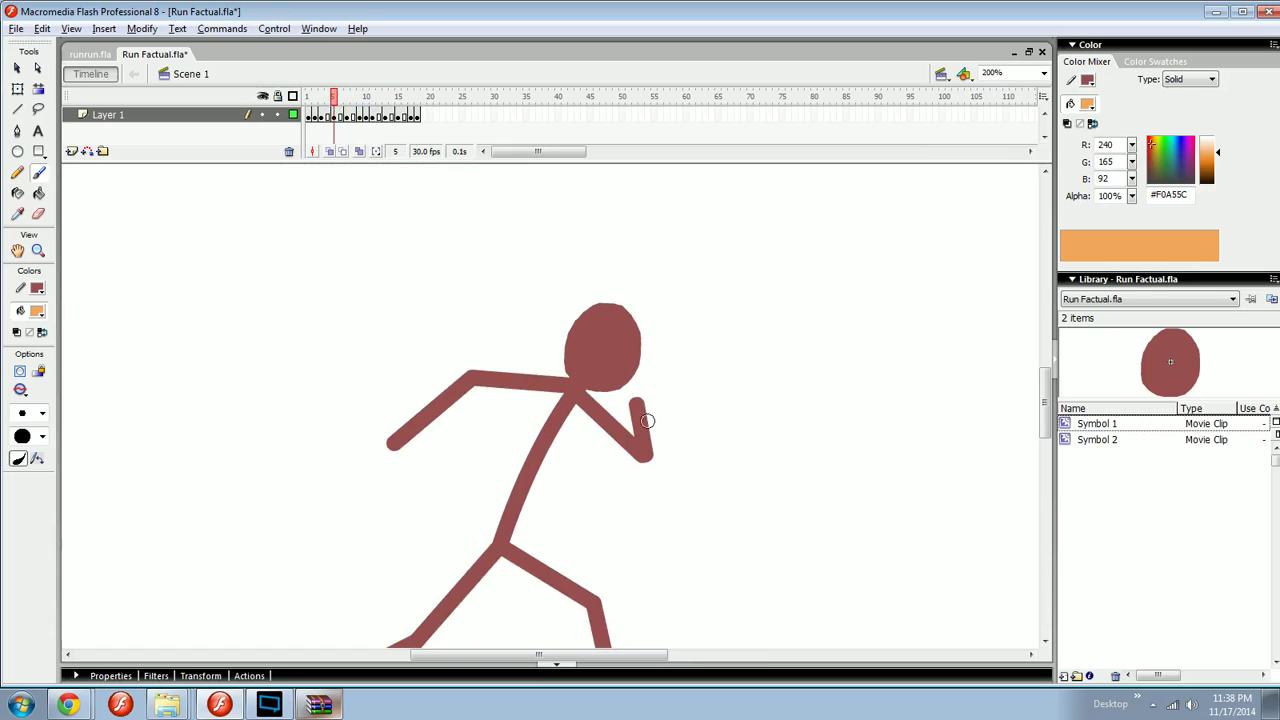
- Try marking the forward hand's movement in orange on frame 5, and undo the marks
{"action": "left_click_drag", "start_coordinate": [646, 416], "coordinate": [642, 400]}
{"action": "key", "text": "ctrl+z"}
{"action": "scroll", "coordinate": [657, 418], "scroll_direction": "down", "scroll_amount": 1}
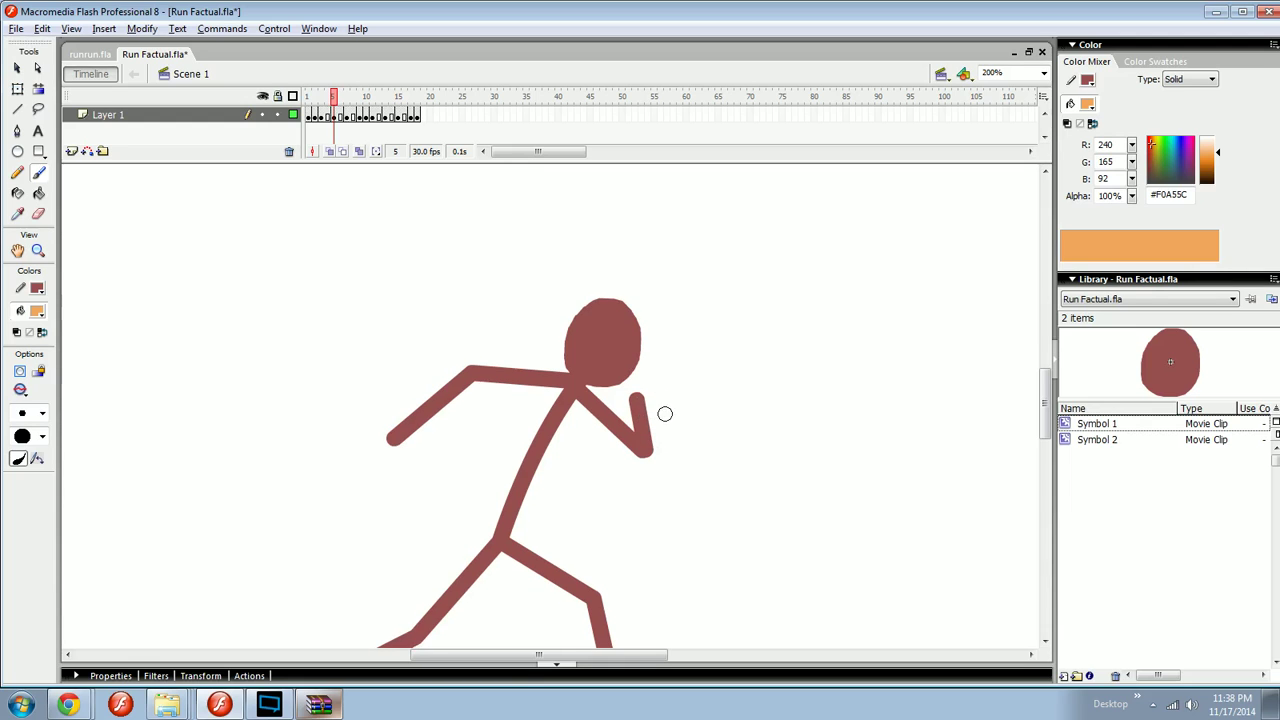
{"action": "key", "text": "space"}
{"action": "mouse_move", "coordinate": [665, 416]}
{"action": "left_mouse_down"}
{"action": "mouse_move", "coordinate": [483, 463]}
{"action": "mouse_move", "coordinate": [543, 398]}
{"action": "mouse_move", "coordinate": [630, 406]}
{"action": "left_mouse_up"}
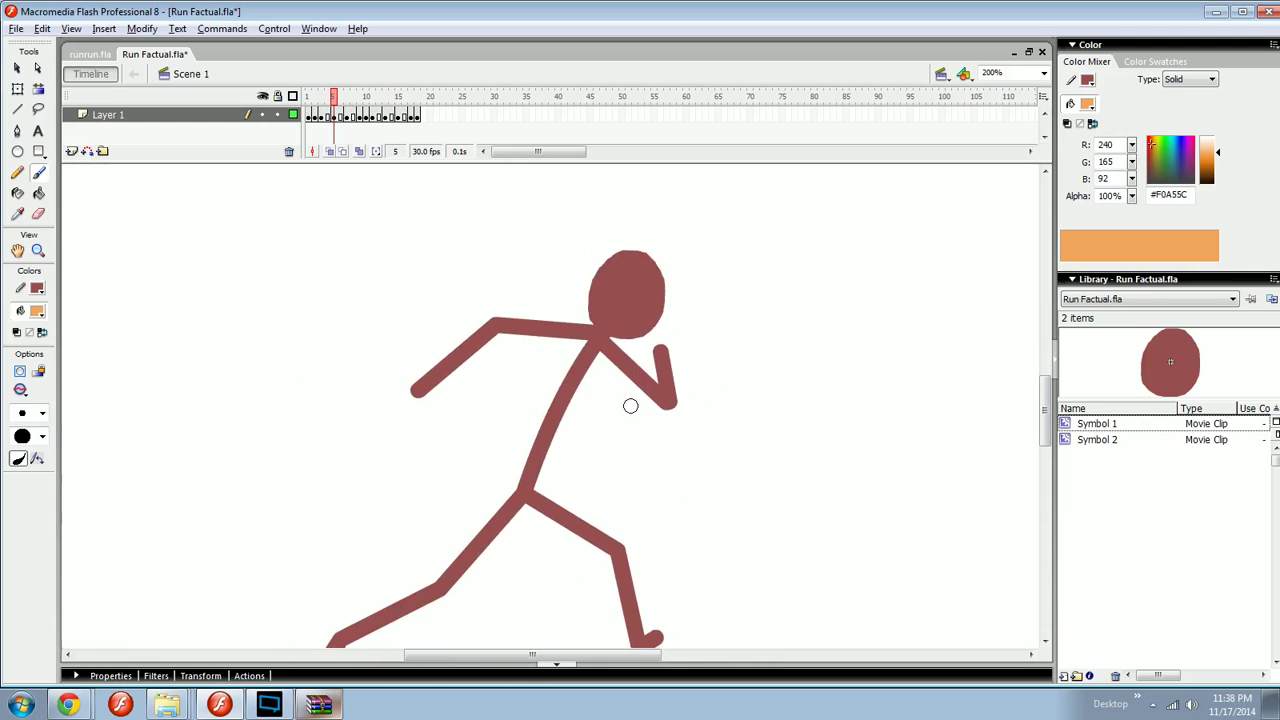
{"action": "key", "text": "v"}
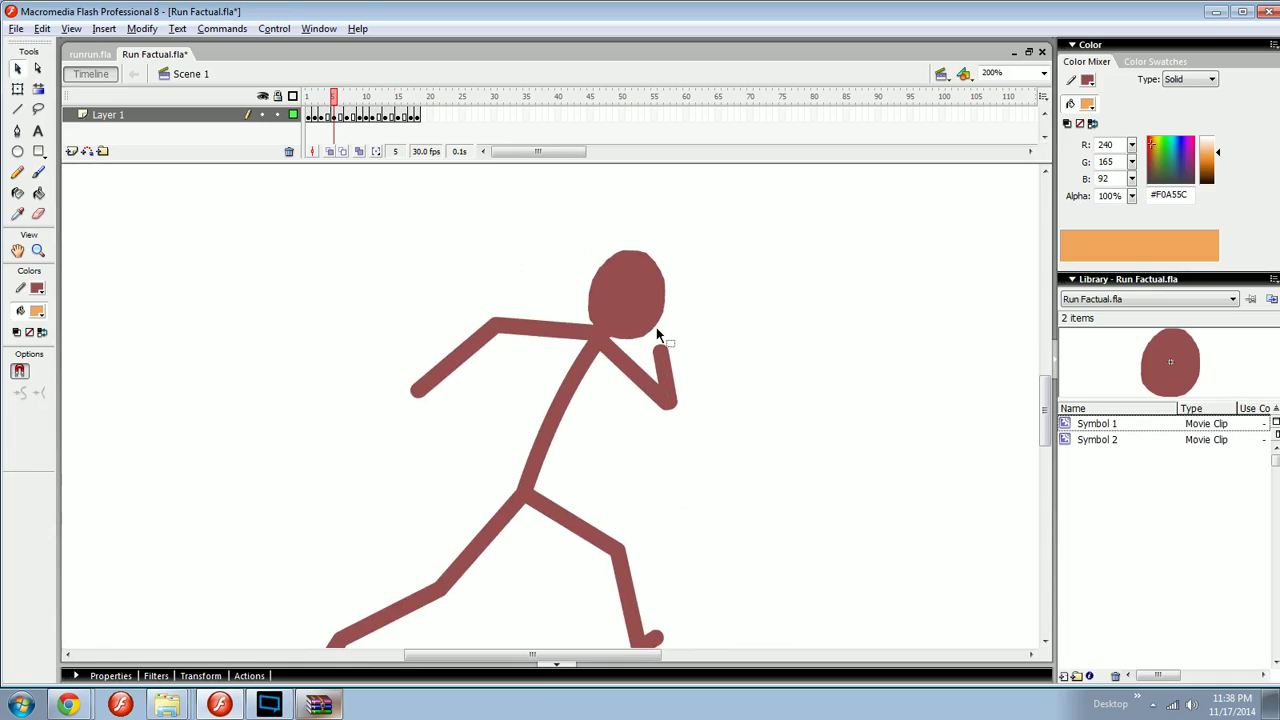
{"action": "left_click_drag", "start_coordinate": [672, 305], "coordinate": [670, 303]}
{"action": "key", "text": "ctrl+z"}
{"action": "key", "text": "ctrl+z"}
{"action": "key", "text": "ctrl+z"}
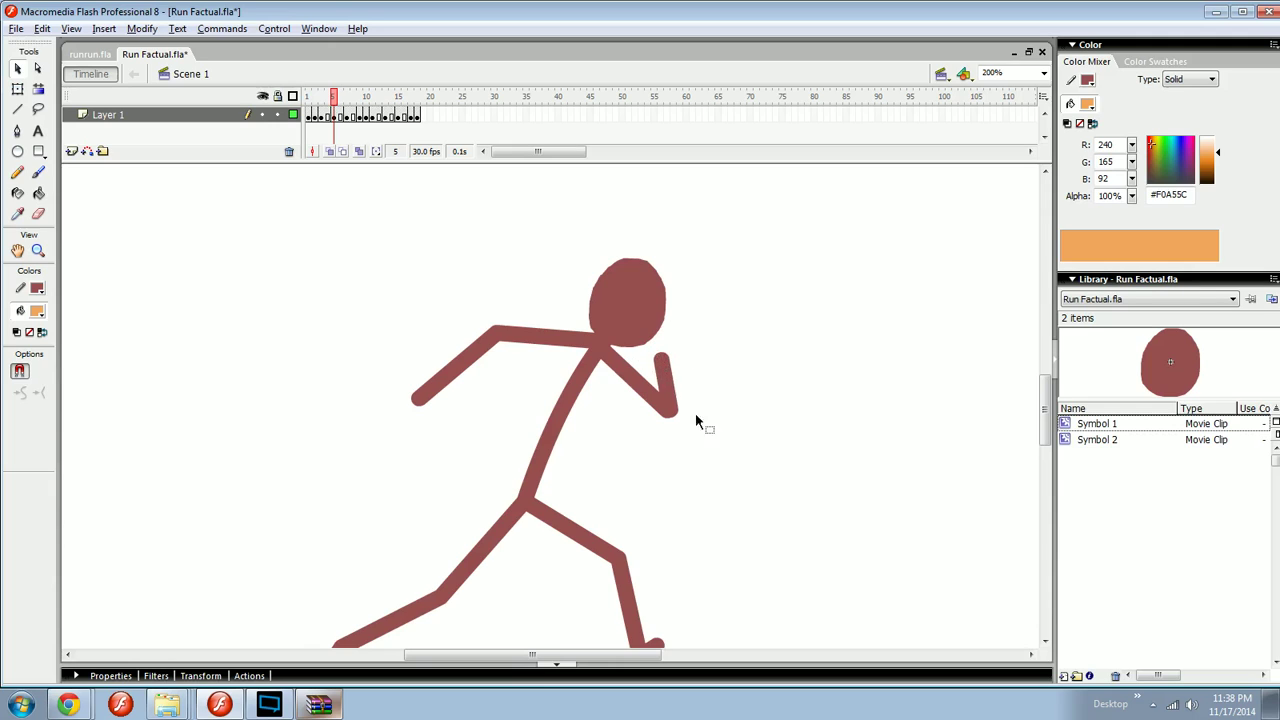
- Preview the run cycle as a maximized test movie, enlarged to examine the arm swing
{"action": "left_click_drag", "start_coordinate": [692, 436], "coordinate": [612, 364]}
{"action": "key", "text": "ctrl+minus"}
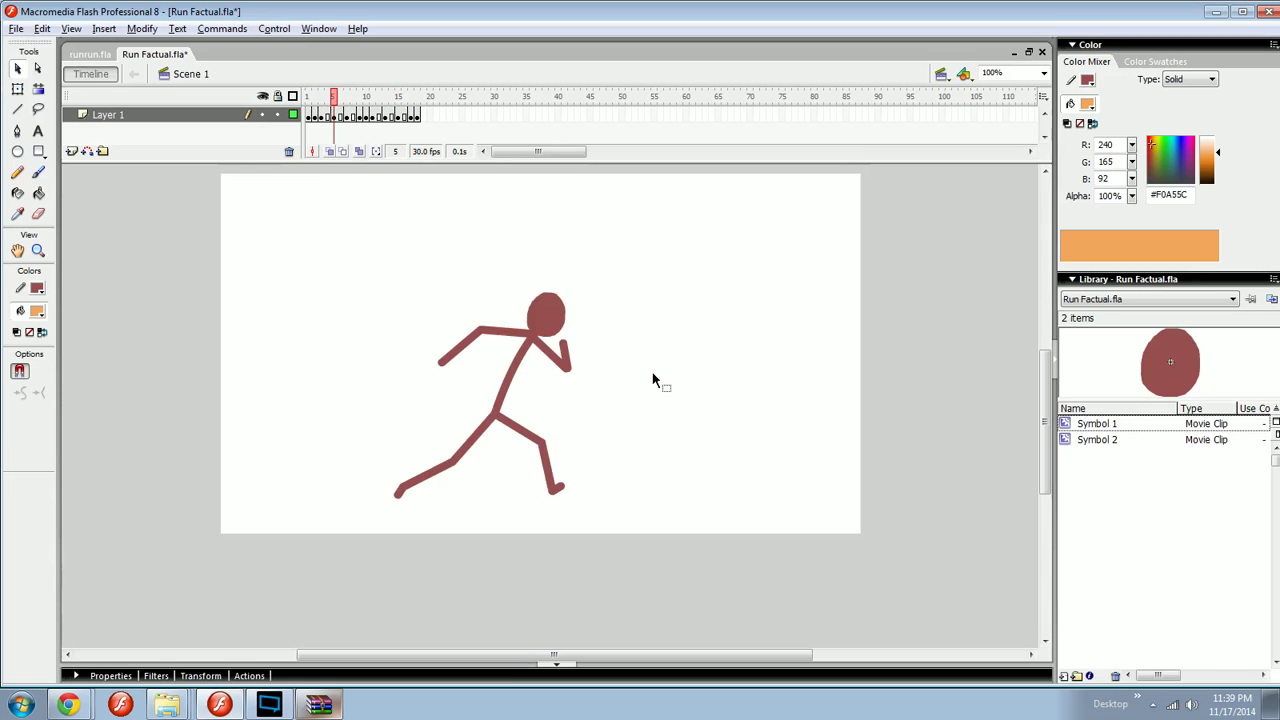
{"action": "key", "text": "ctrl+Return"}
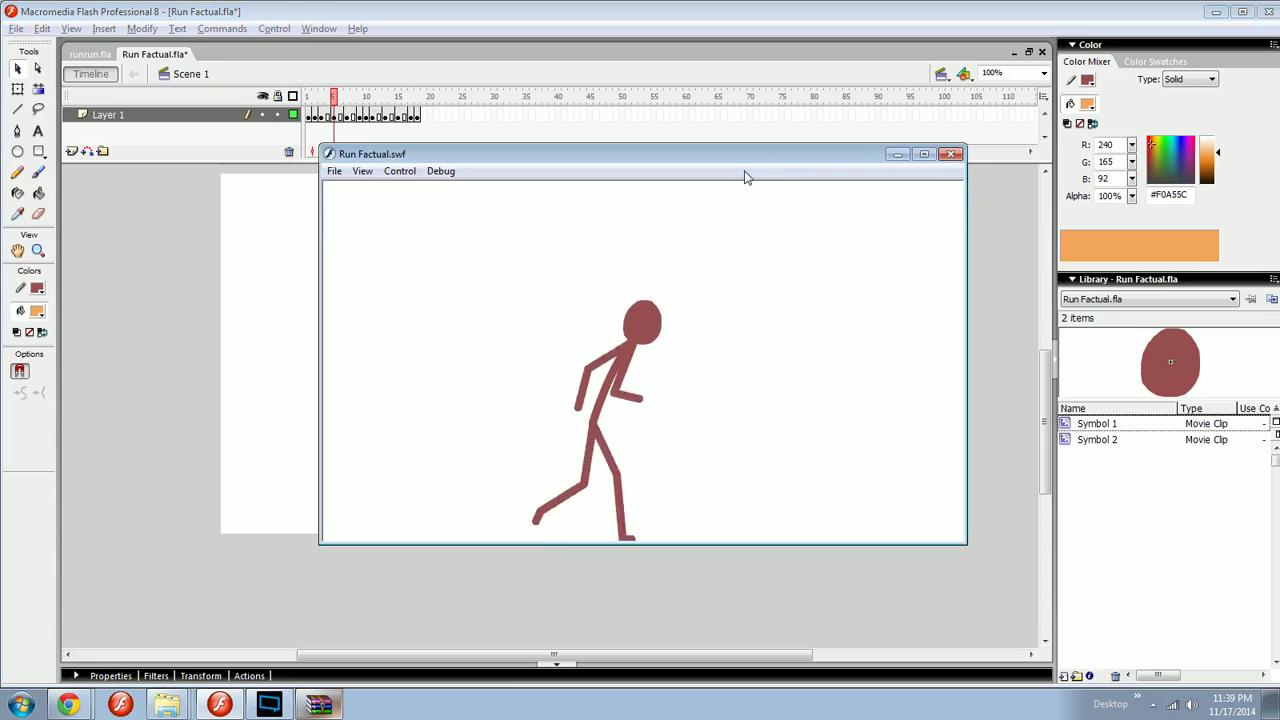
{"action": "left_click", "coordinate": [932, 156]}
{"action": "right_click", "coordinate": [660, 390]}
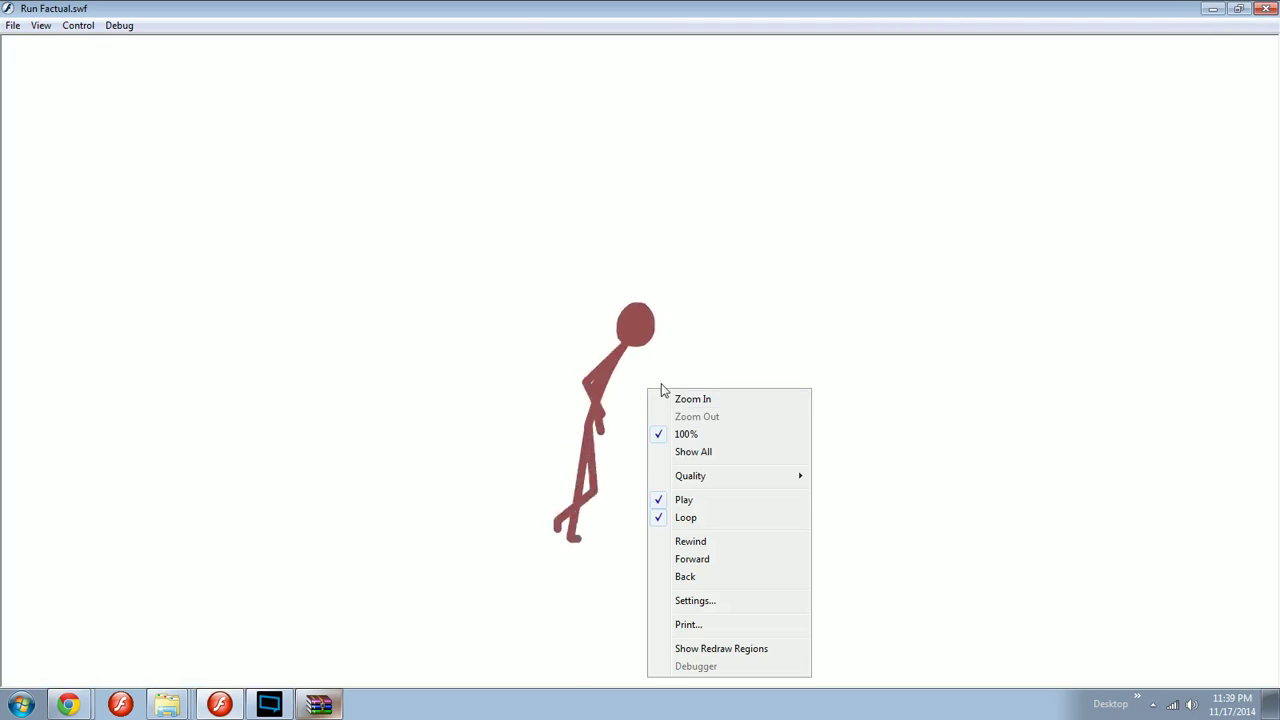
{"action": "left_click", "coordinate": [682, 399]}
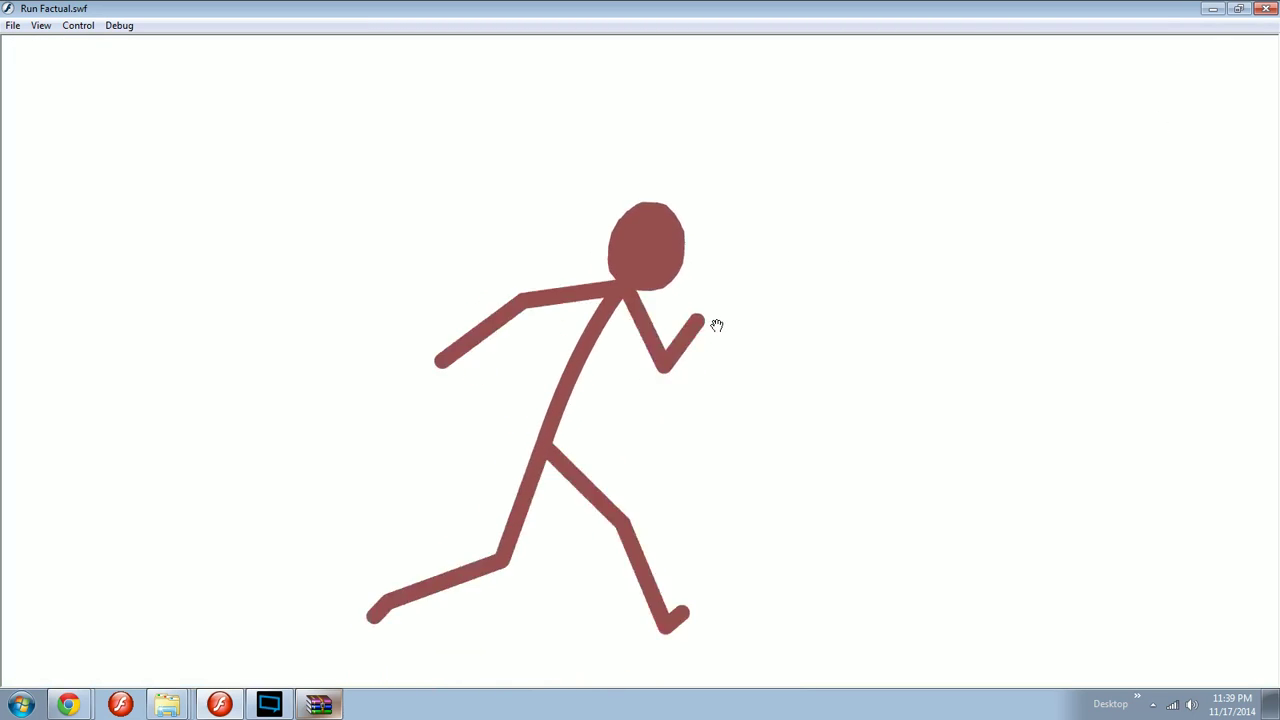
{"action": "left_click", "coordinate": [1266, 8]}
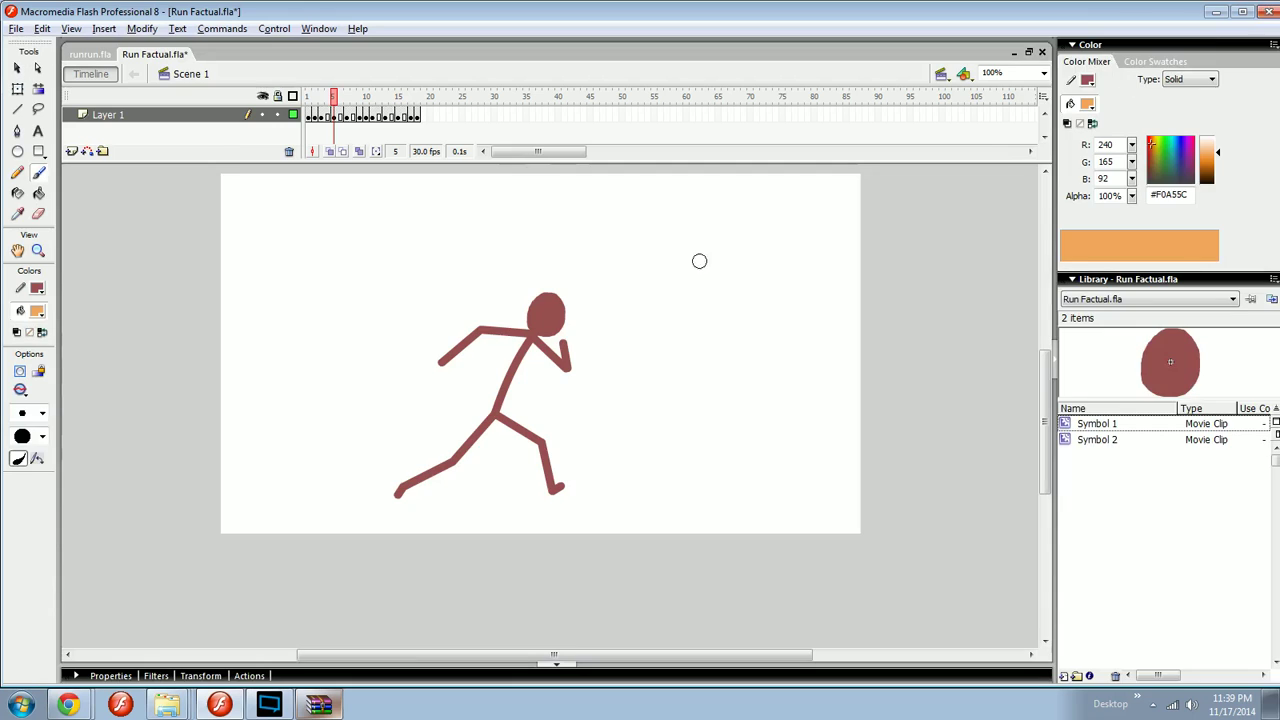
- Try sketching an orange oval motion loop with arrows and a narrow up-and-down path beside the figure on frame 5
{"action": "key", "text": "ctrl+equal"}
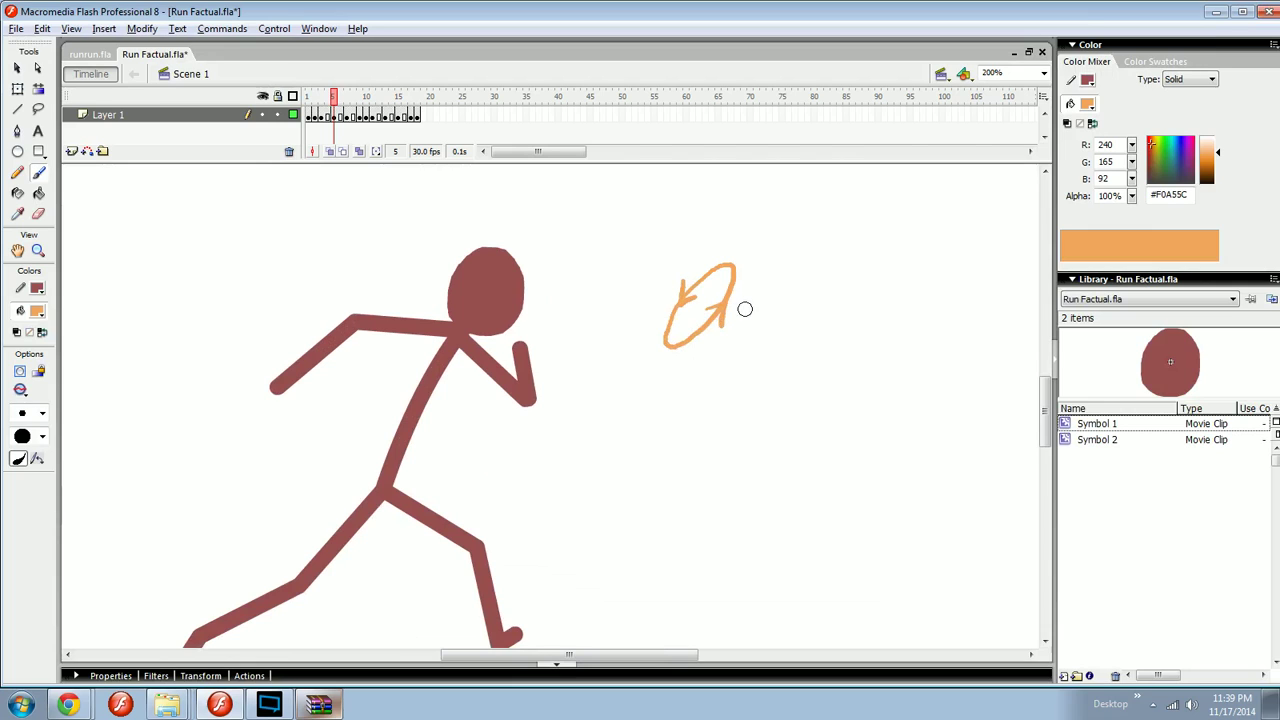
{"action": "left_click_drag", "start_coordinate": [831, 309], "coordinate": [684, 358]}
{"action": "mouse_move", "coordinate": [740, 391]}
{"action": "left_mouse_down"}
{"action": "mouse_move", "coordinate": [745, 306]}
{"action": "mouse_move", "coordinate": [758, 373]}
{"action": "left_mouse_up"}
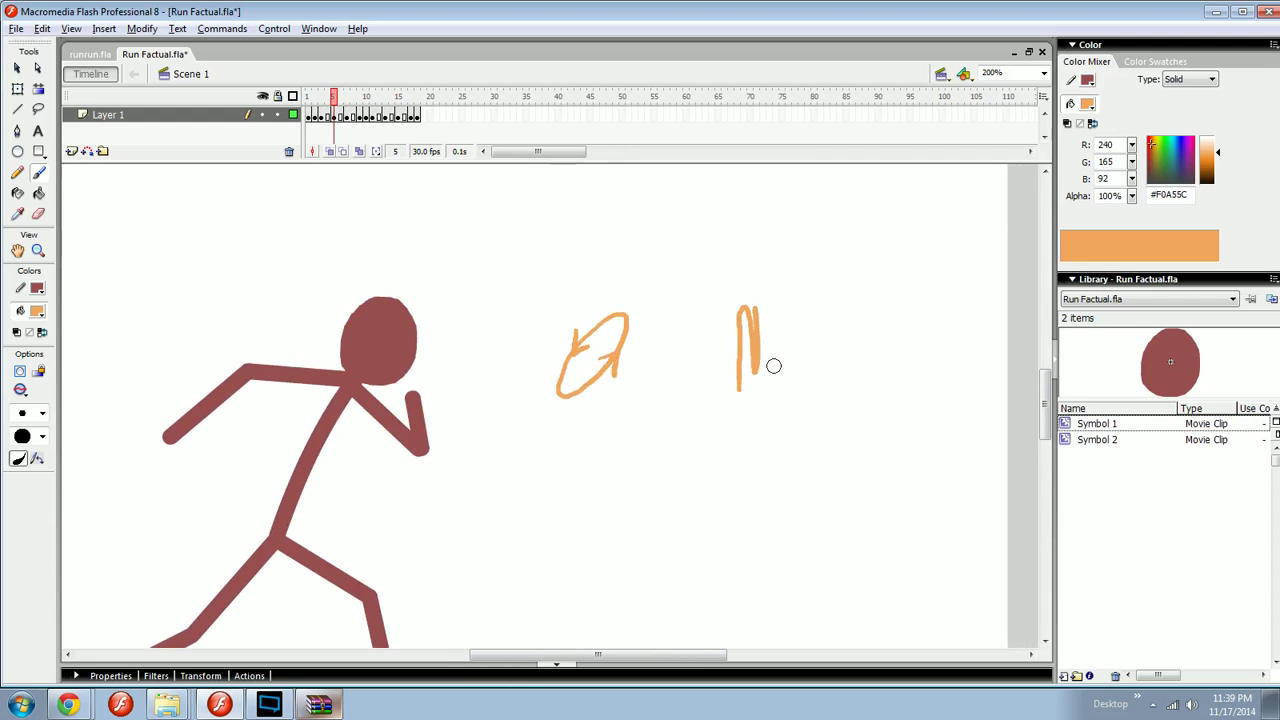
{"action": "left_click_drag", "start_coordinate": [684, 404], "coordinate": [648, 409]}
{"action": "key", "text": "ctrl+z"}
{"action": "mouse_move", "coordinate": [640, 453]}
{"action": "left_mouse_down"}
{"action": "mouse_move", "coordinate": [766, 363]}
{"action": "mouse_move", "coordinate": [726, 420]}
{"action": "left_mouse_up"}
{"action": "key", "text": "v"}
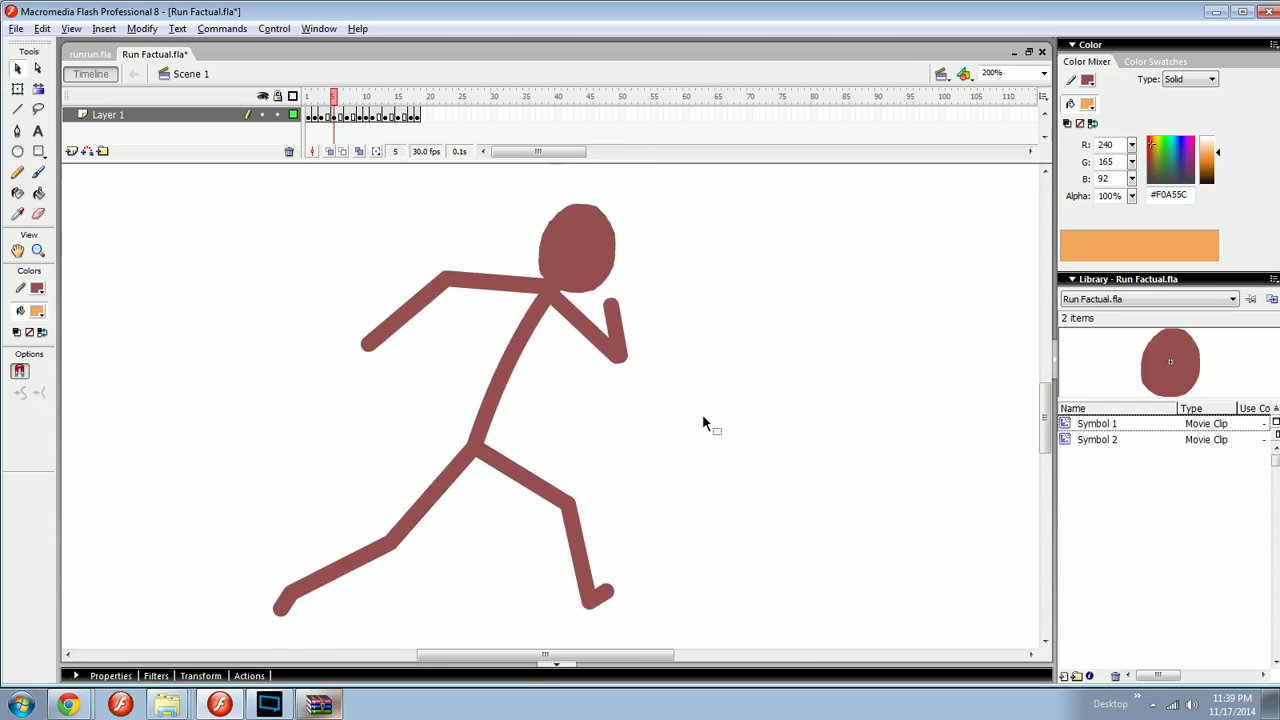
- Preview the full run cycle again as a test movie at its original size
{"action": "key", "text": "ctrl+1"}
{"action": "key", "text": "ctrl+Return"}
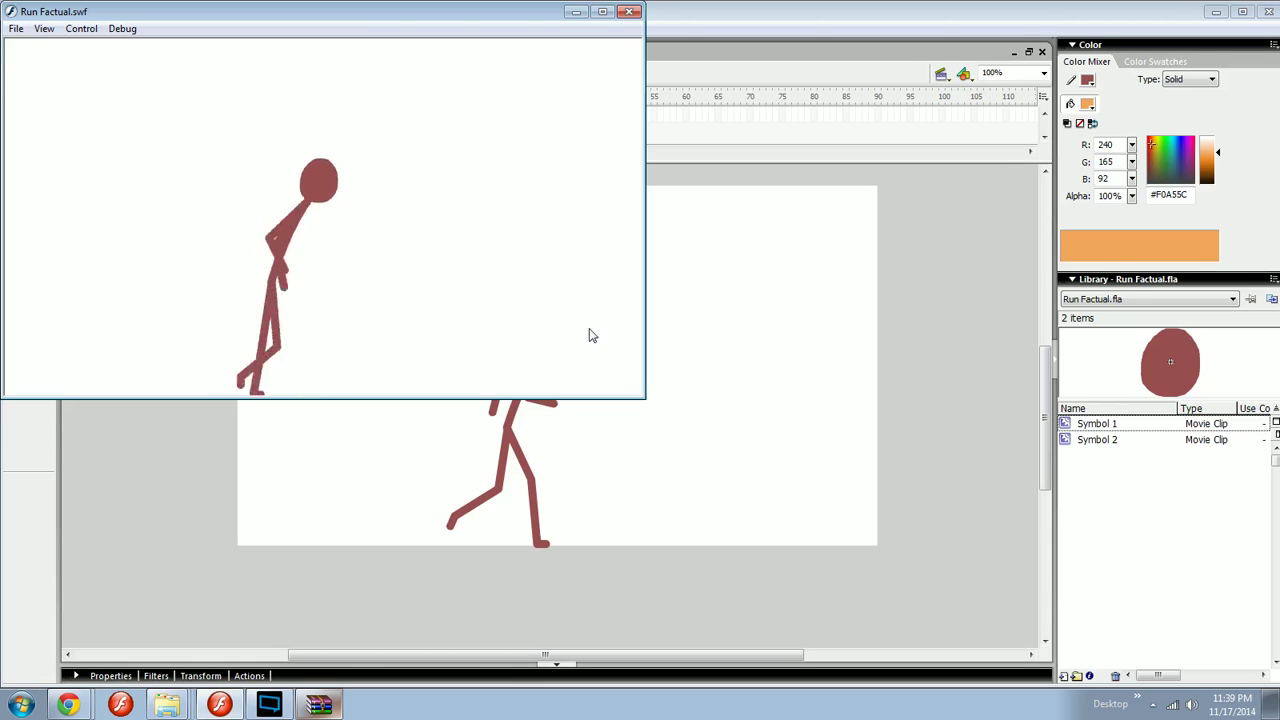
{"action": "left_click_drag", "start_coordinate": [493, 16], "coordinate": [720, 186]}
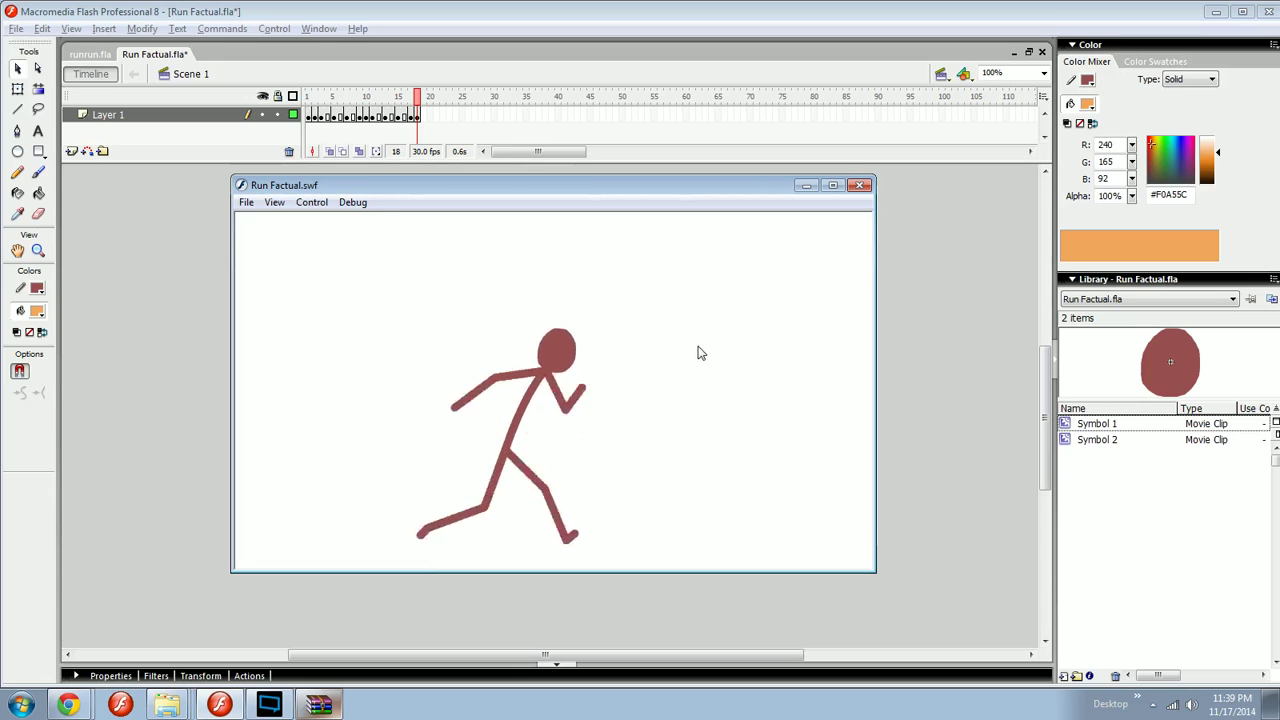
{"action": "left_click", "coordinate": [862, 188]}
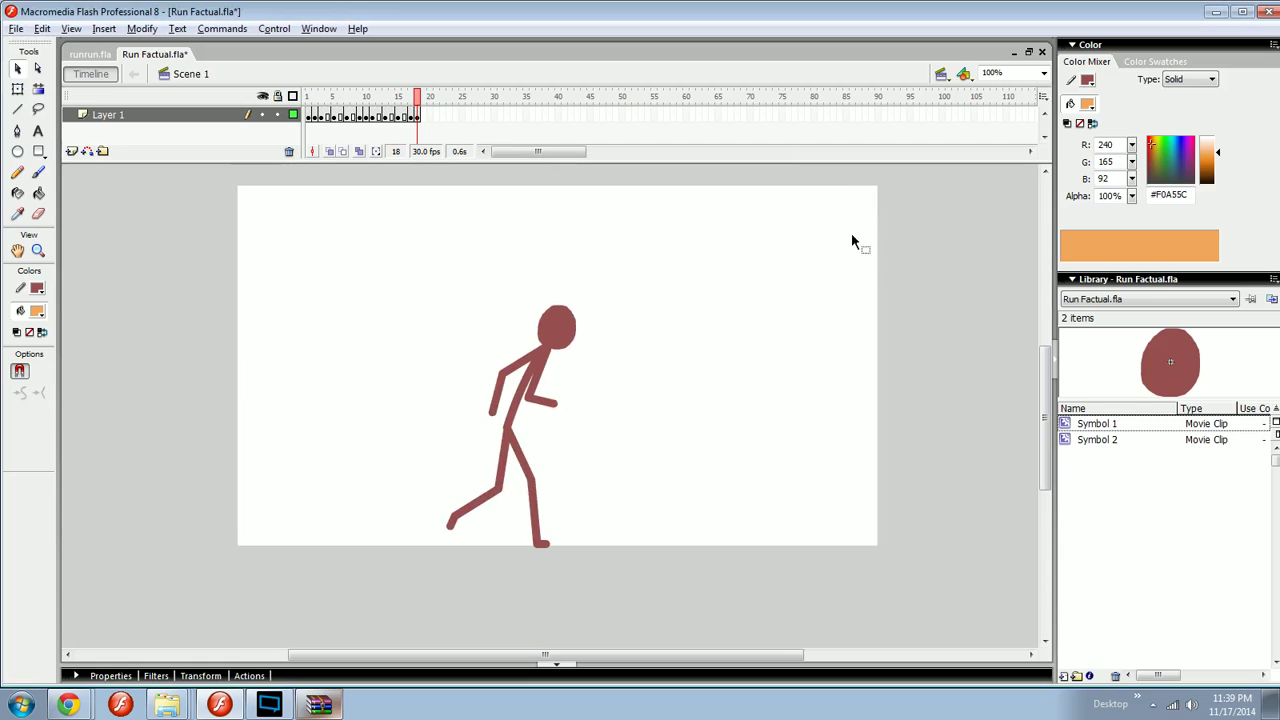
- Sketch a tall orange outline with a pointed extension at its lower end beside the figure on frame 18
{"action": "key", "text": "b"}
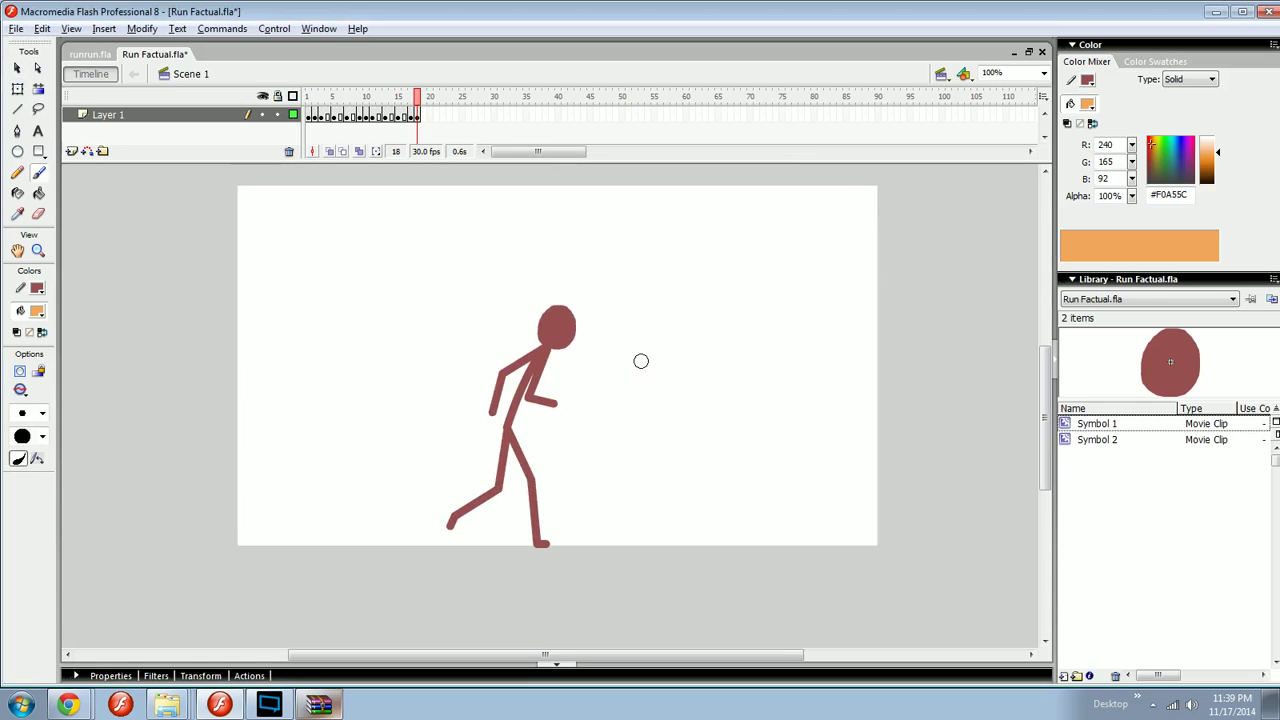
{"action": "mouse_move", "coordinate": [687, 390]}
{"action": "left_mouse_down"}
{"action": "mouse_move", "coordinate": [735, 226]}
{"action": "mouse_move", "coordinate": [700, 420]}
{"action": "left_mouse_up"}
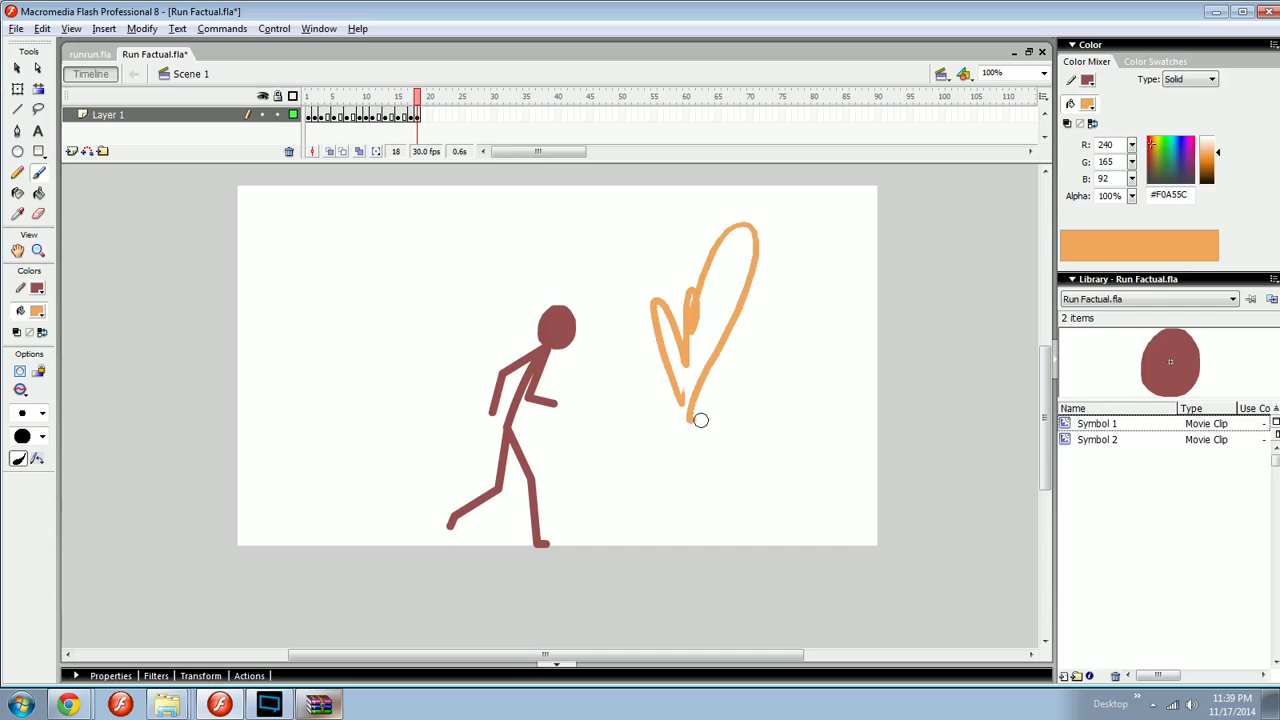
{"action": "key", "text": "ctrl+z"}
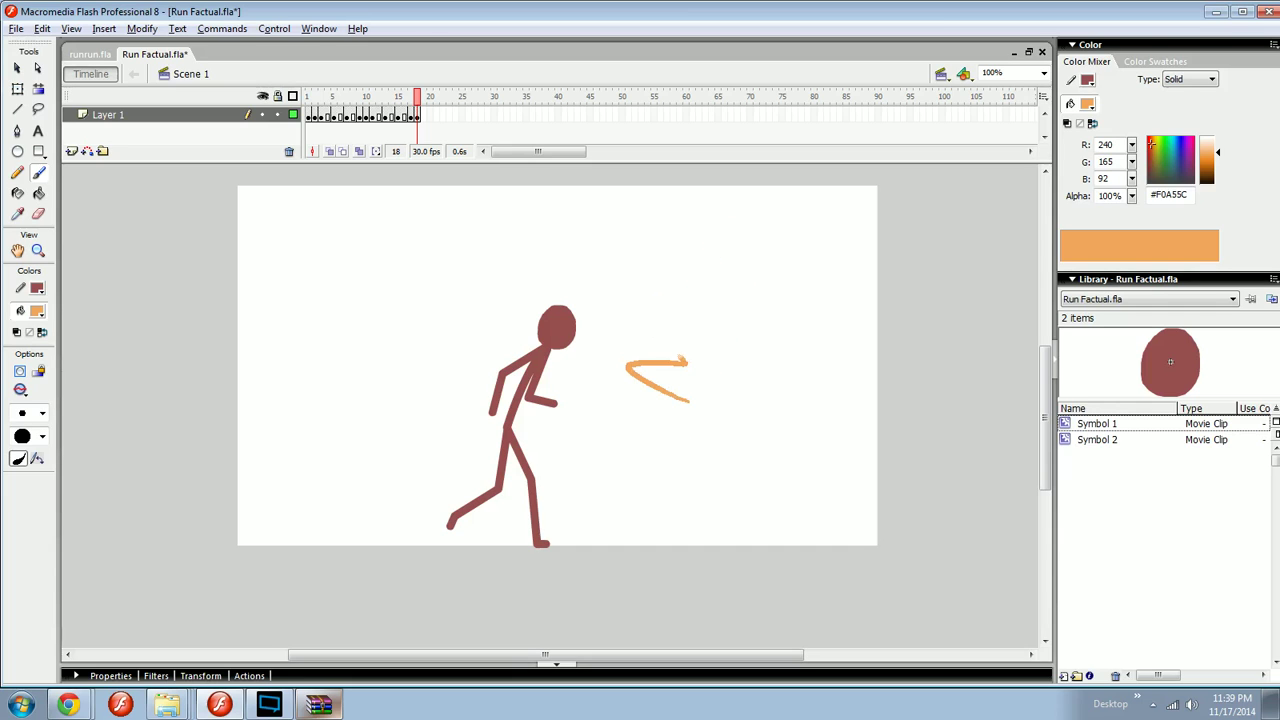
{"action": "left_click_drag", "start_coordinate": [732, 234], "coordinate": [694, 419]}
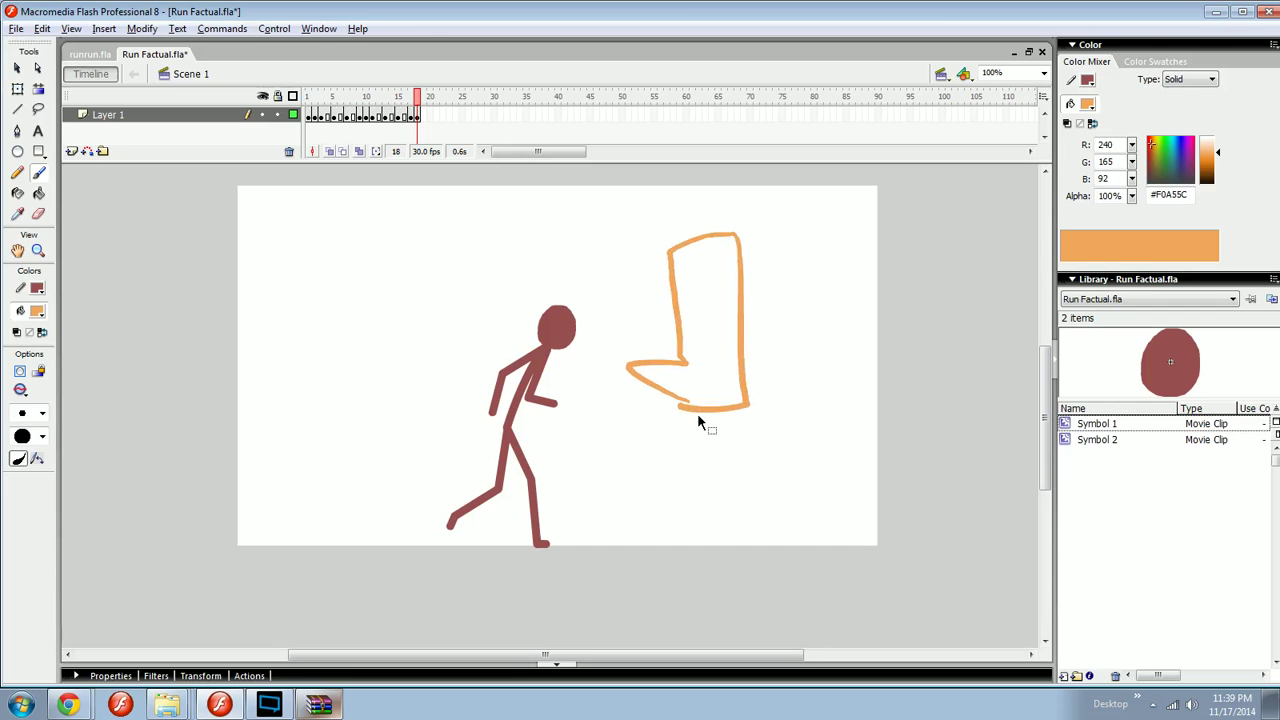